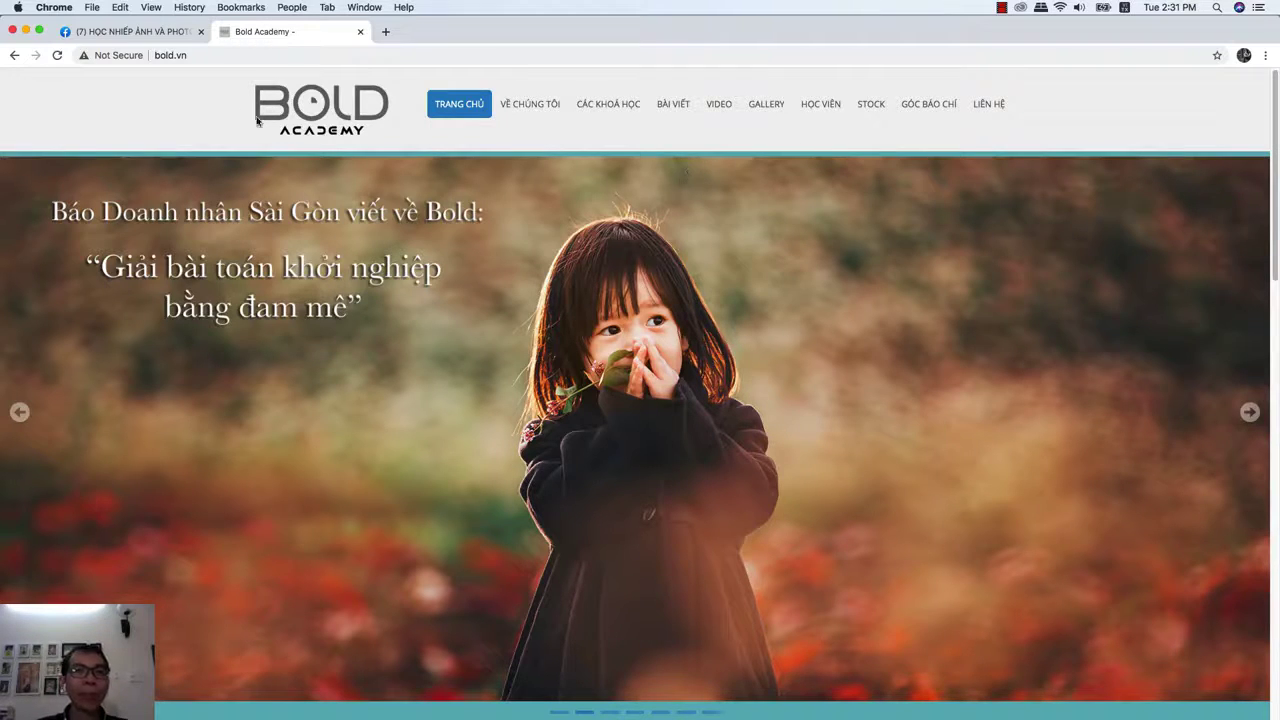
- Open the Bold Academy 'Khoá học Photoshop cơ bản (Free)' course page and scroll its content
left_click(189, 55)
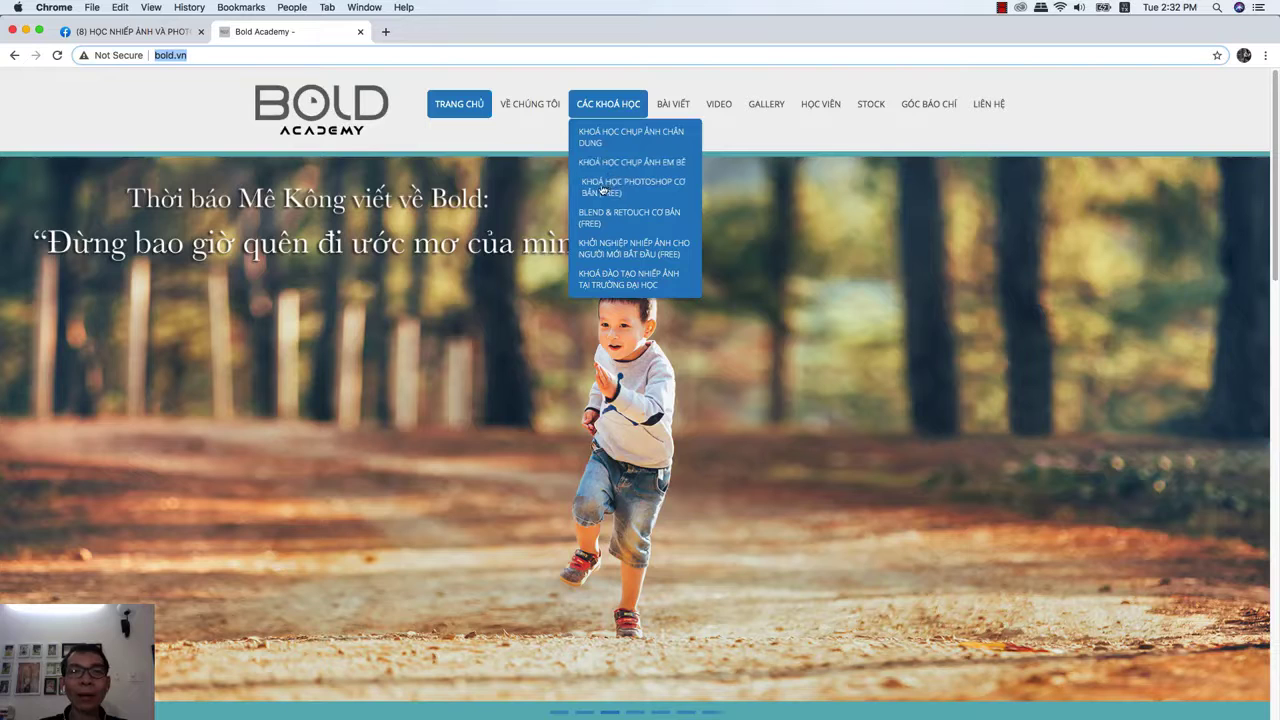
left_click(603, 190)
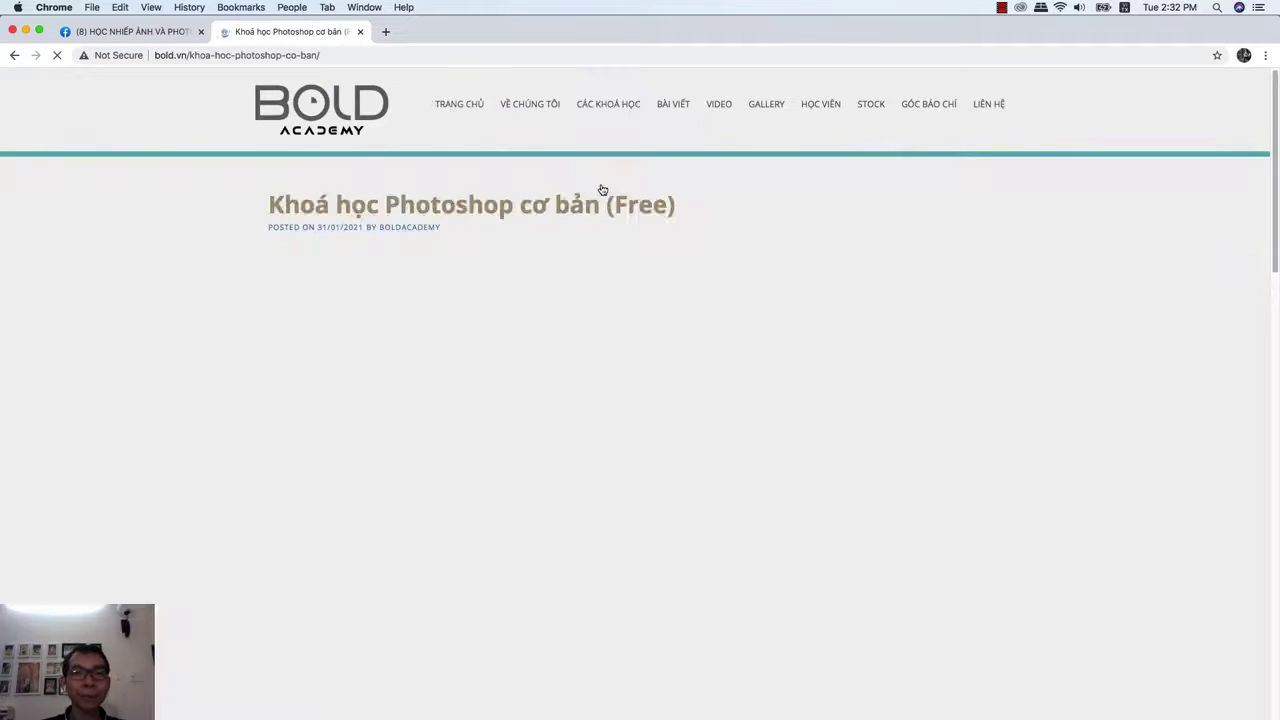
scroll(650, 300, "down", 2)
scroll(698, 348, "down", 5)
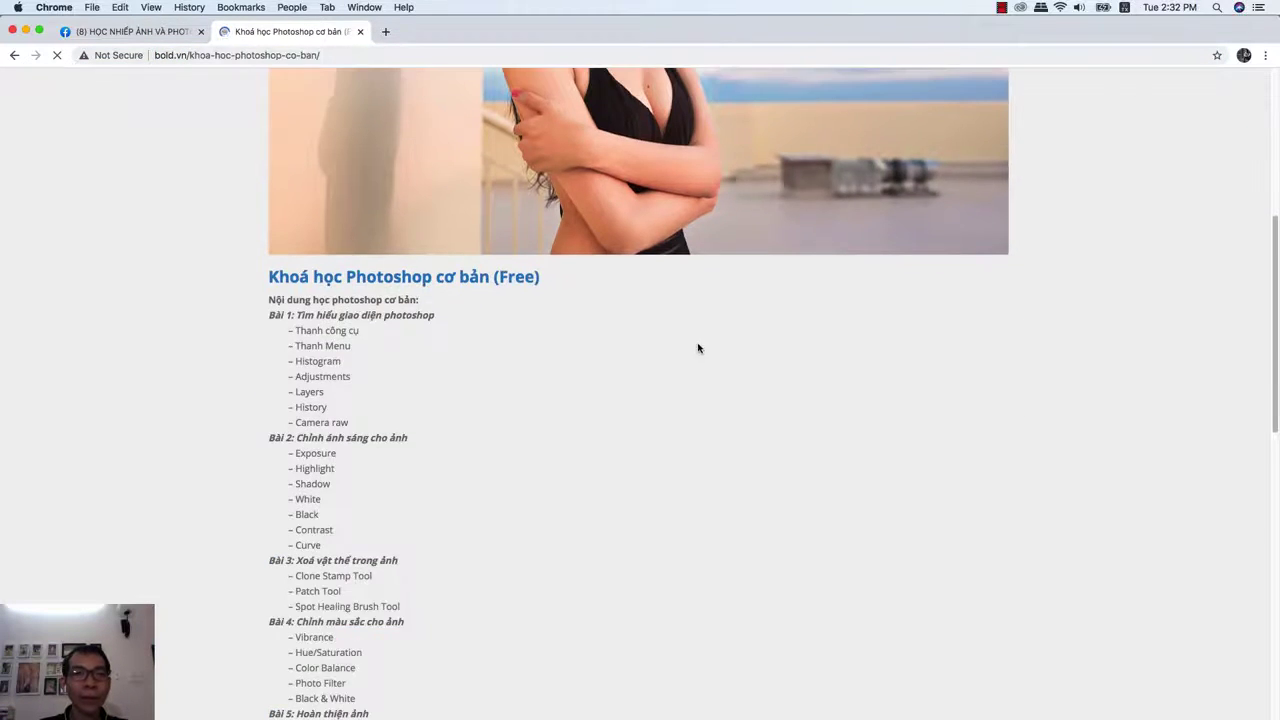
scroll(698, 348, "down", 2)
scroll(702, 349, "down", 1)
scroll(705, 349, "down", 2)
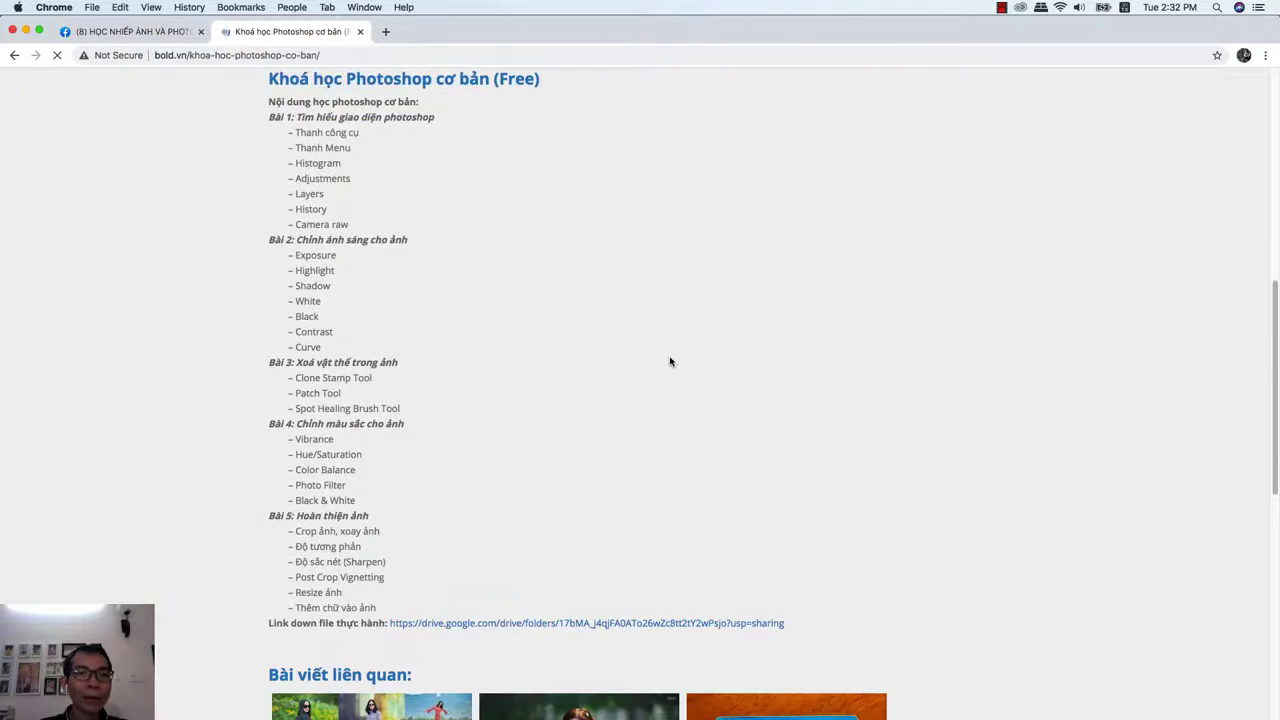
- Enlarge the page to review the five-lesson outline and Bài 3 tools, then reset zoom
key("super+equal")
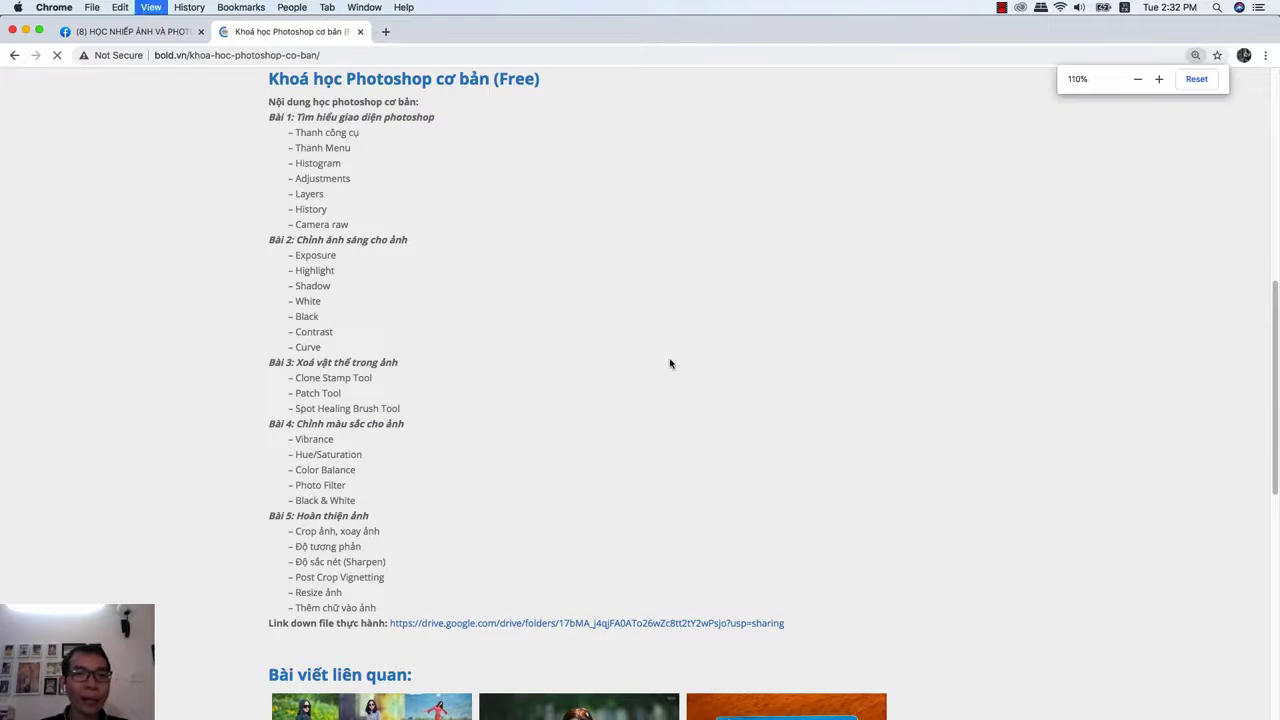
key("super+equal")
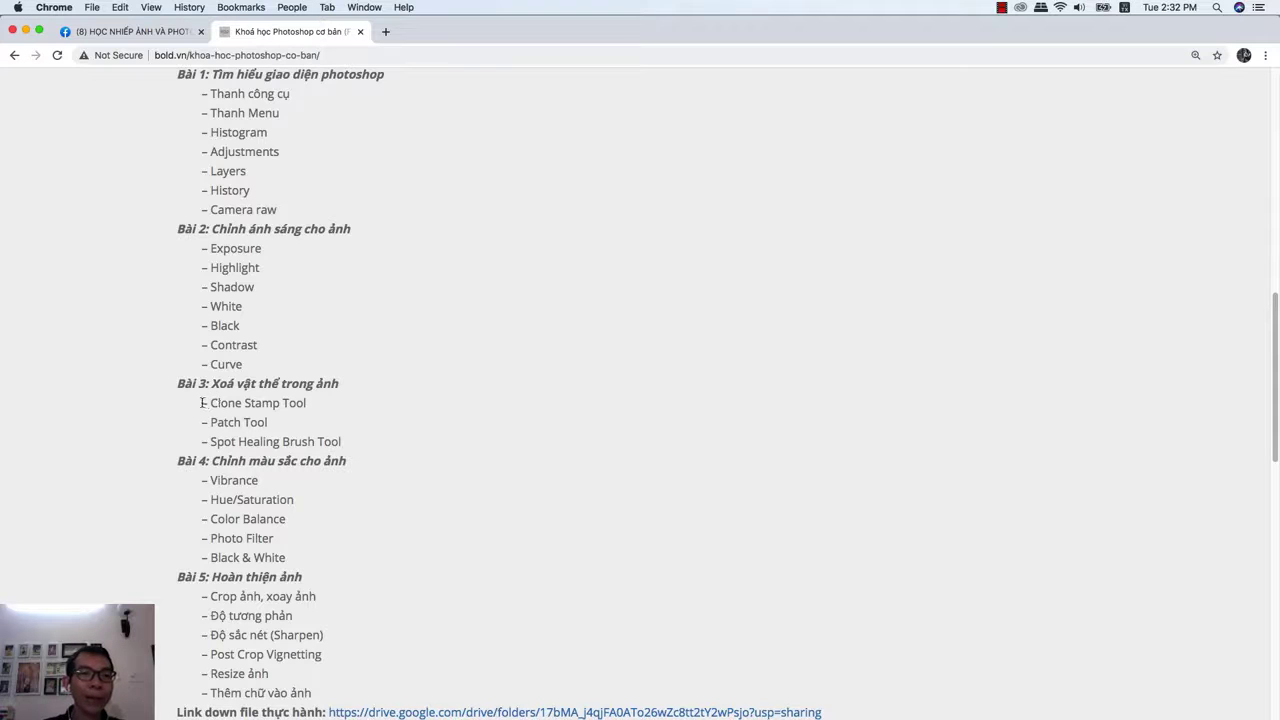
left_click_drag(201, 403, 338, 436)
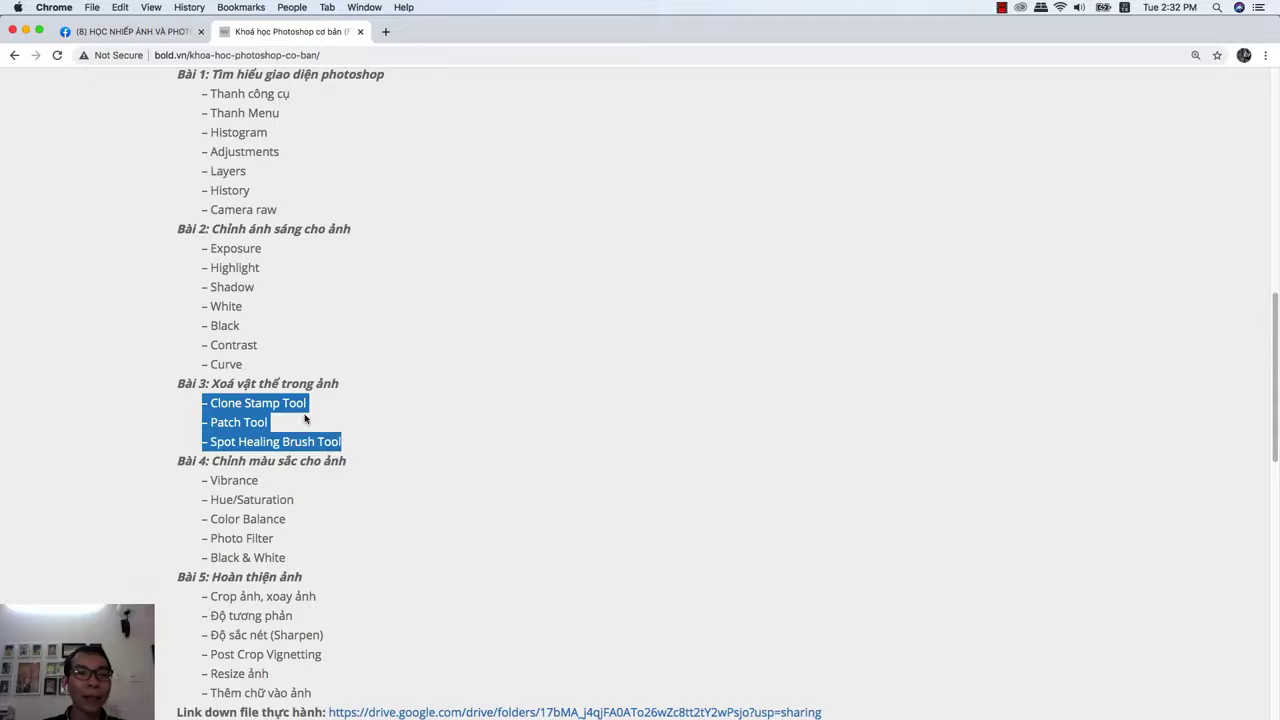
left_click(379, 452)
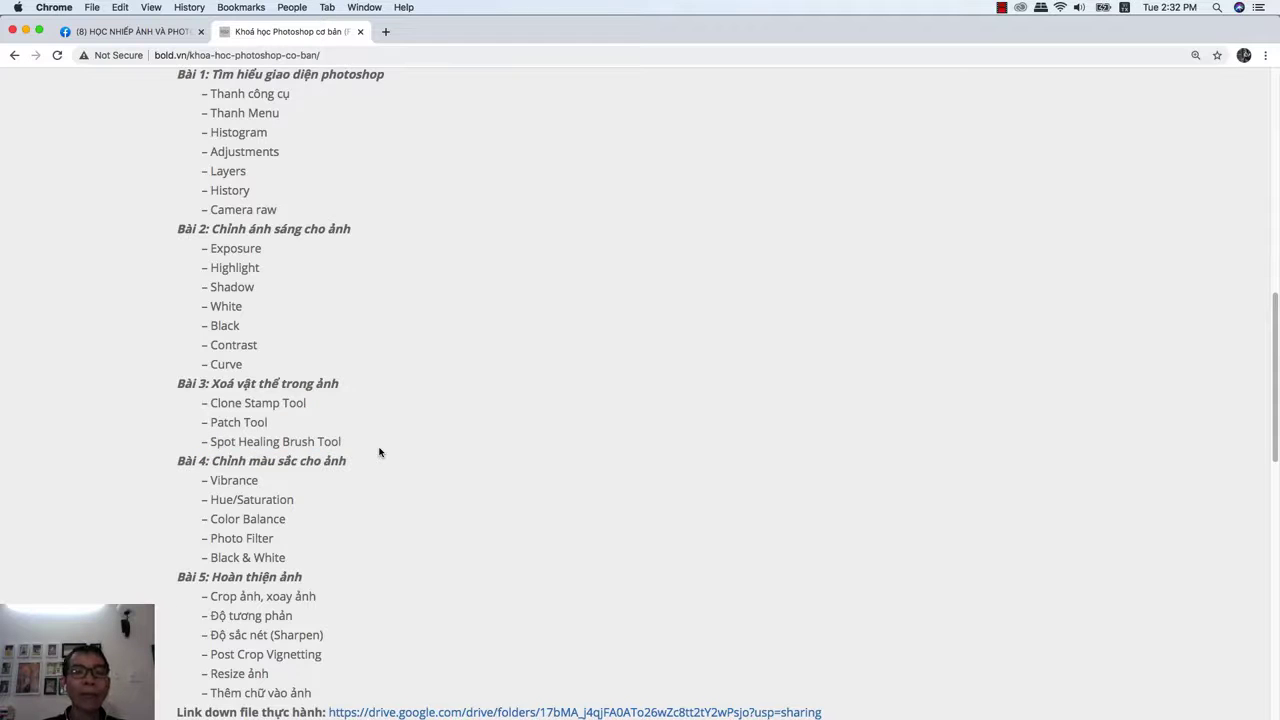
scroll(450, 460, "down", 1)
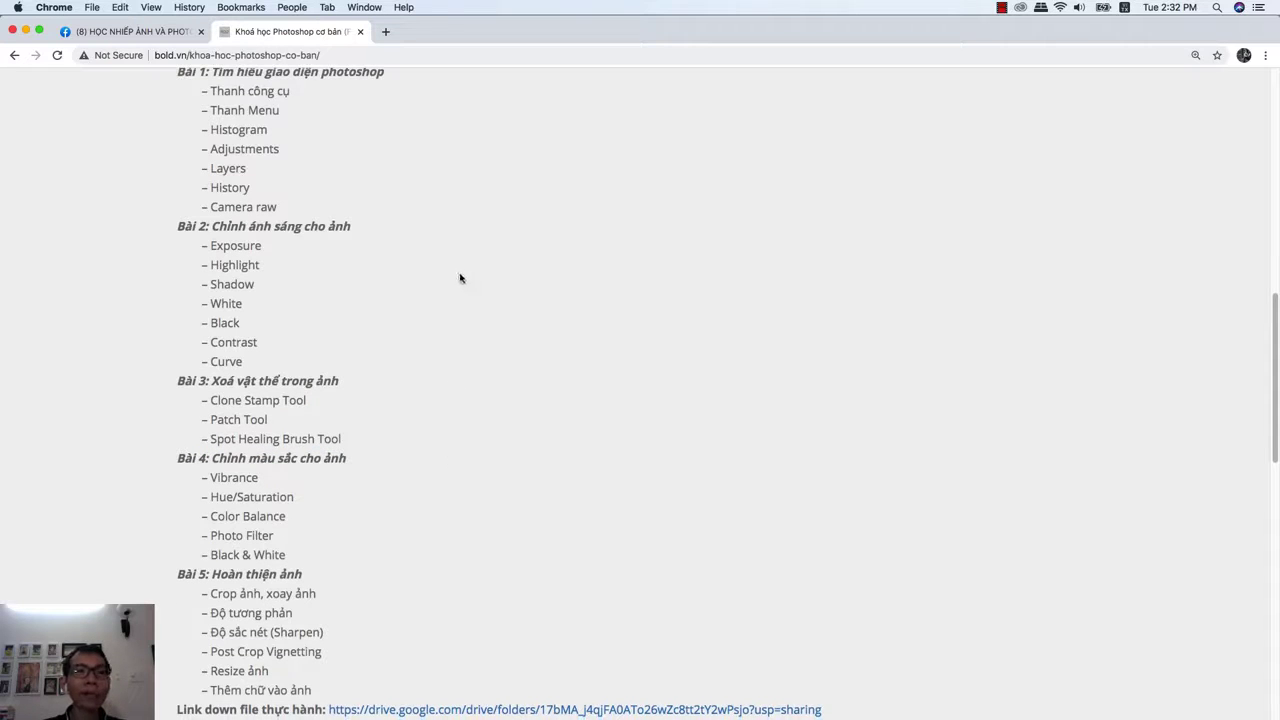
scroll(460, 277, "down", 1)
scroll(463, 286, "down", 2)
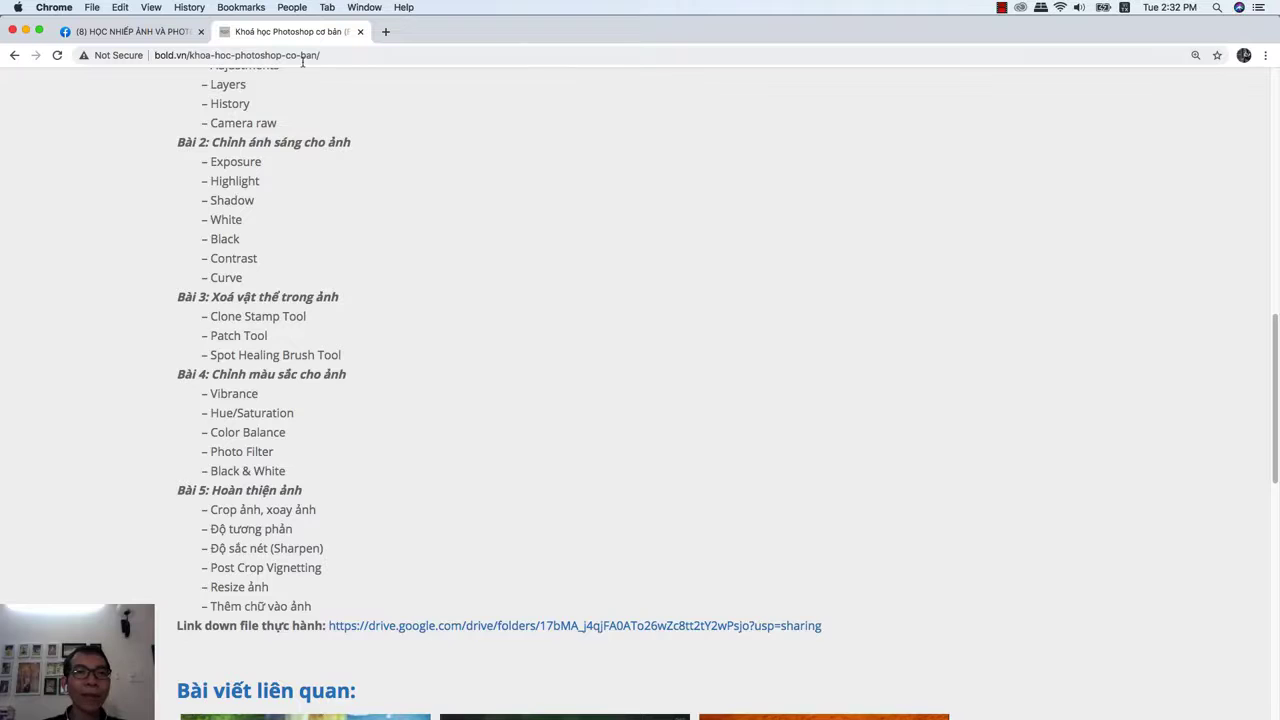
scroll(437, 315, "down", 5)
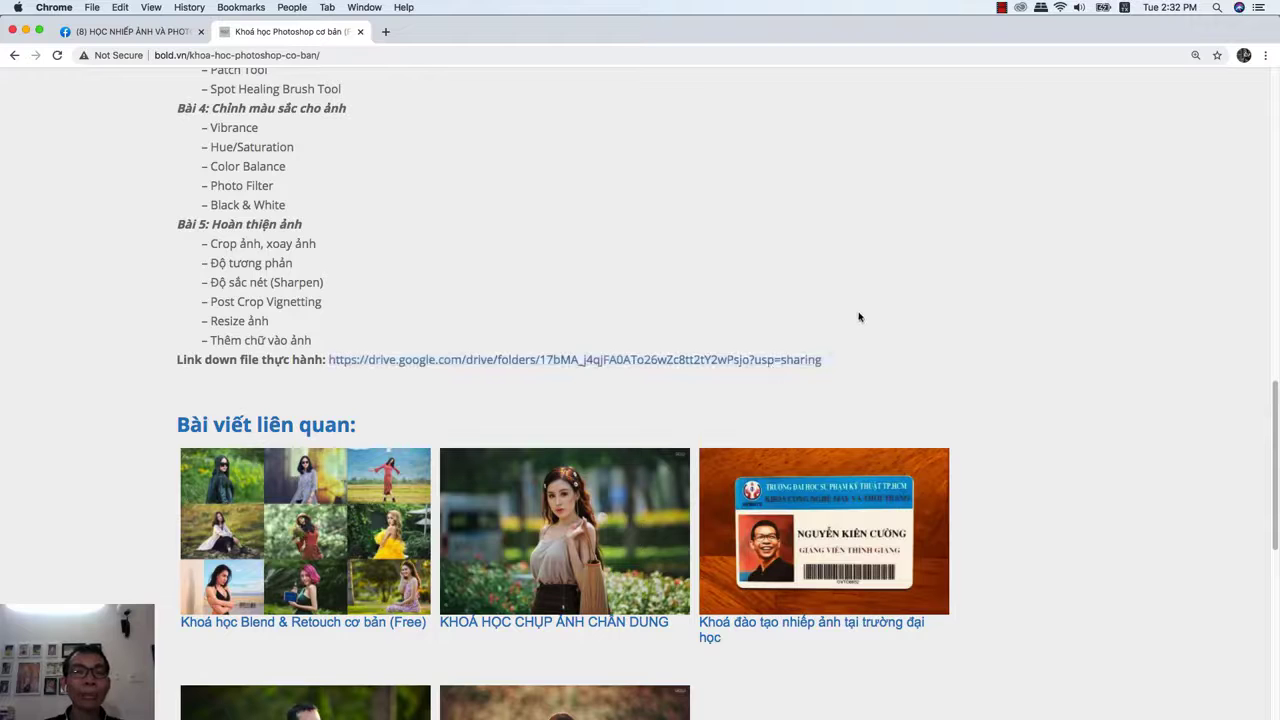
scroll(858, 317, "up", 15)
scroll(858, 317, "up", 3)
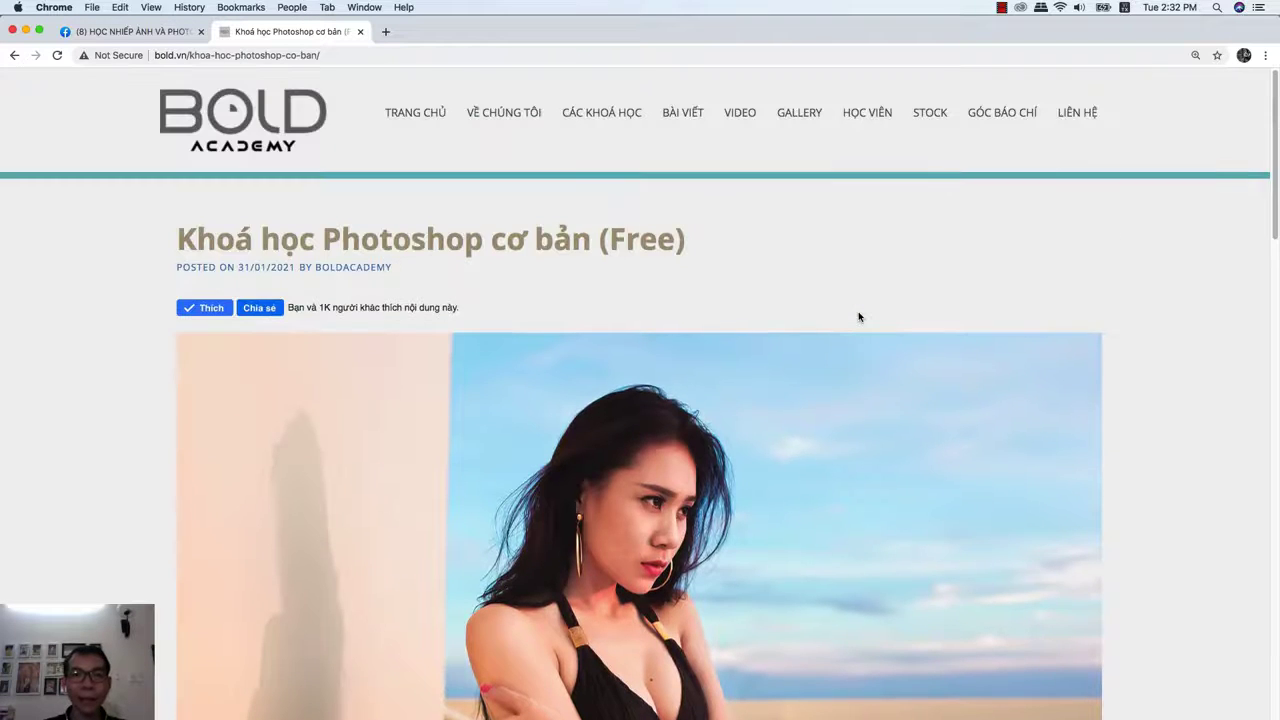
key("super+0")
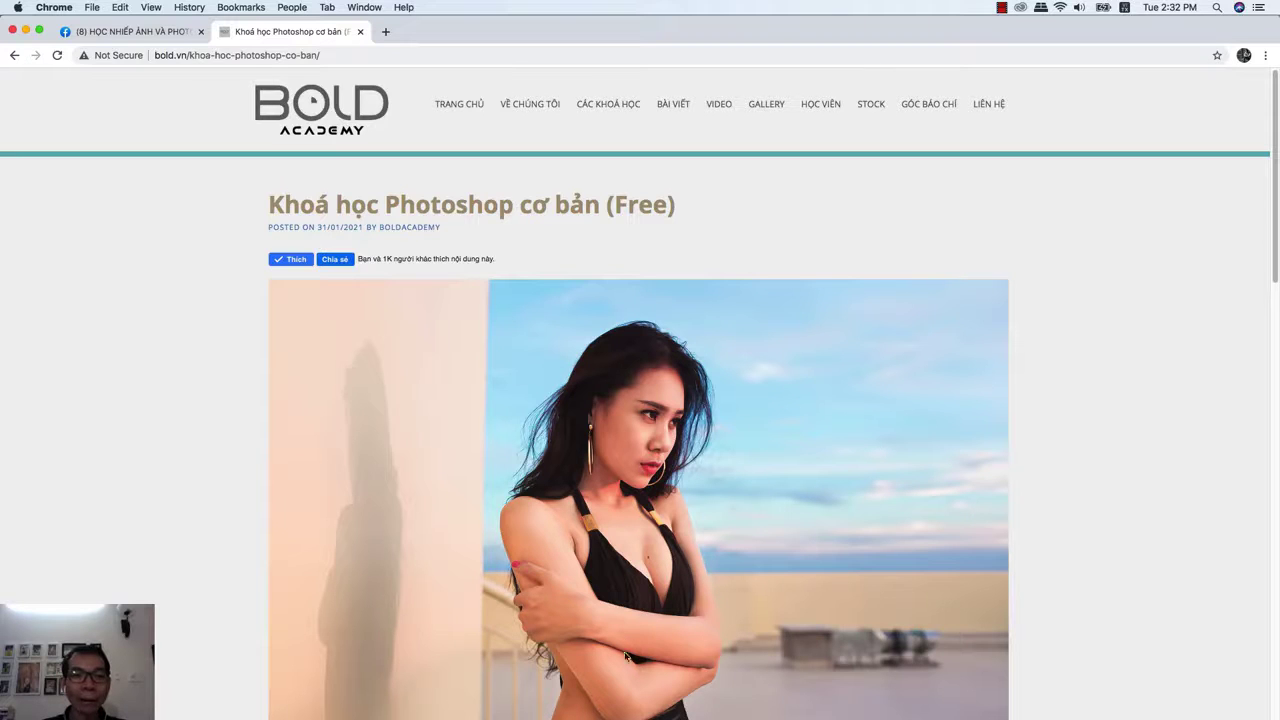
- Open BoldAcademy_07.CR2 in Photoshop, passing it through Camera Raw unchanged
key("super+Tab")
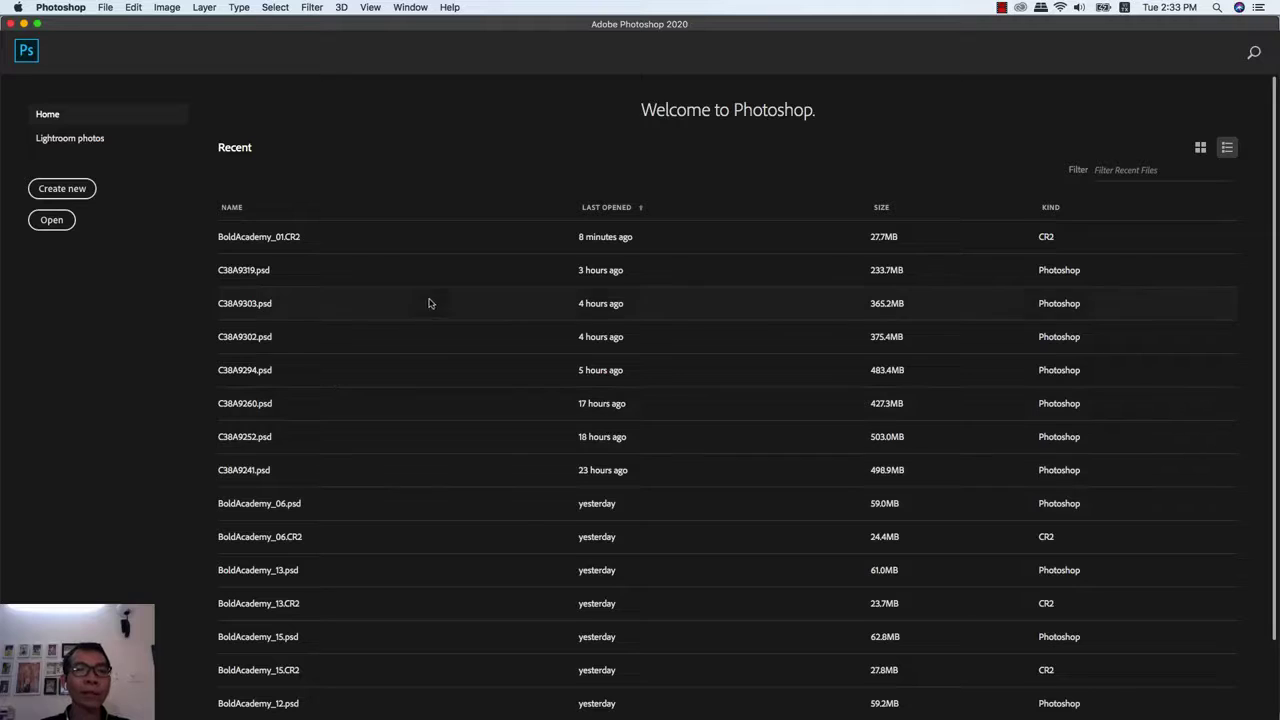
left_click(62, 222)
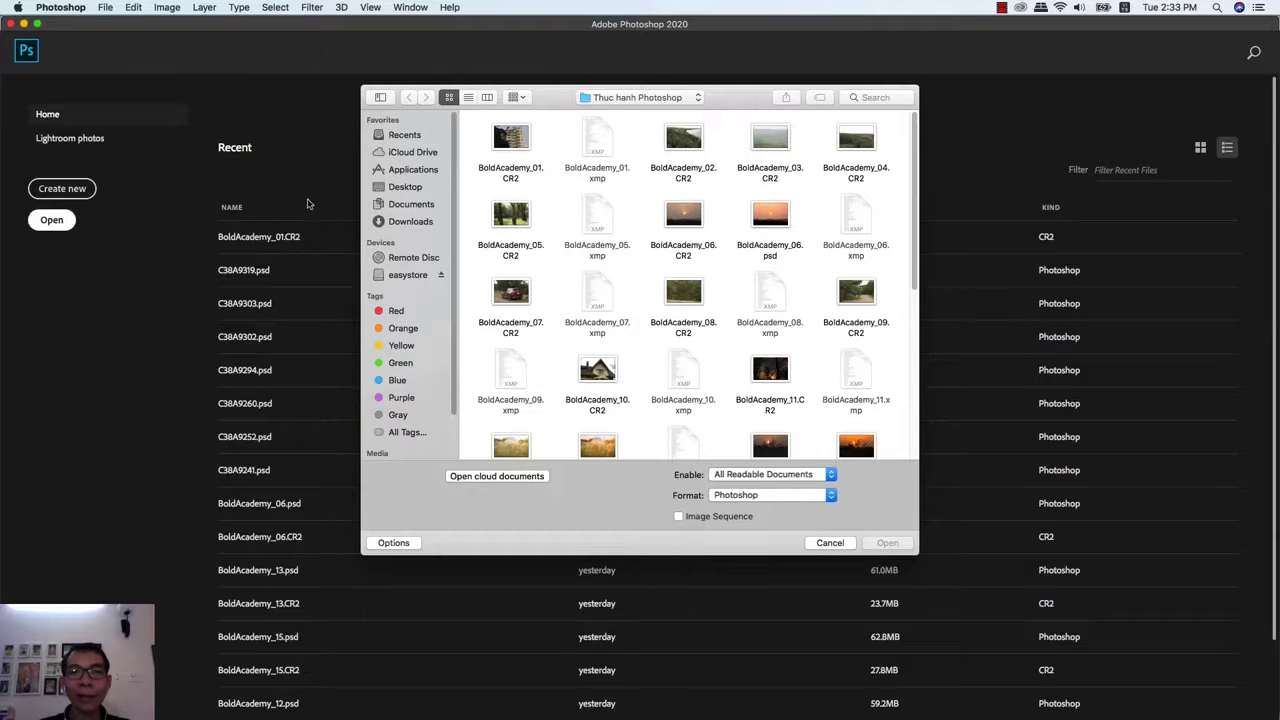
left_click(511, 296)
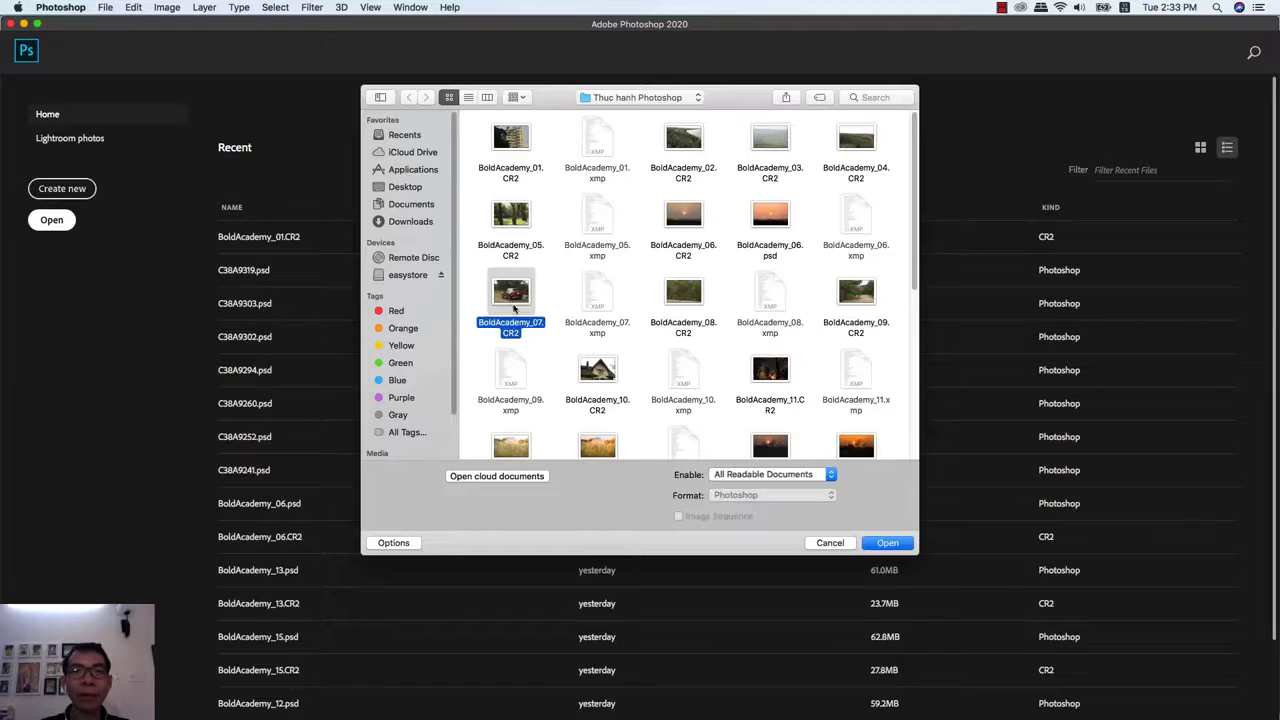
left_click(887, 544)
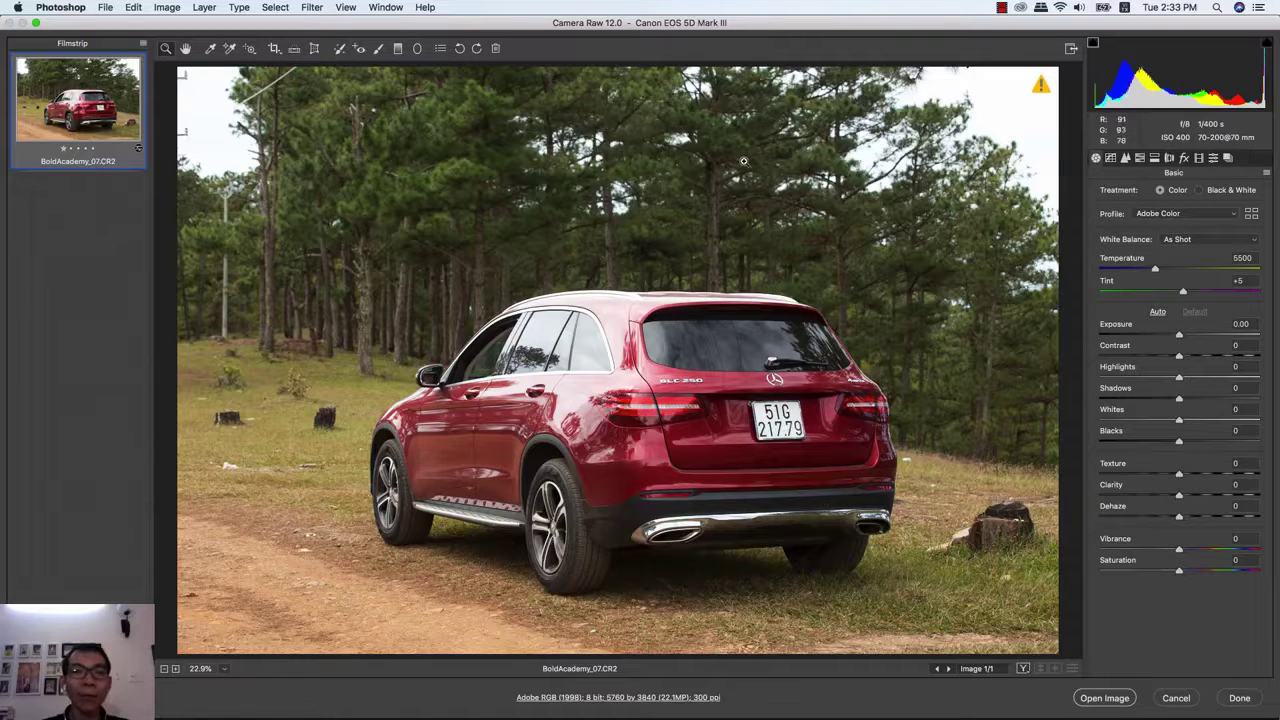
left_click(1123, 703)
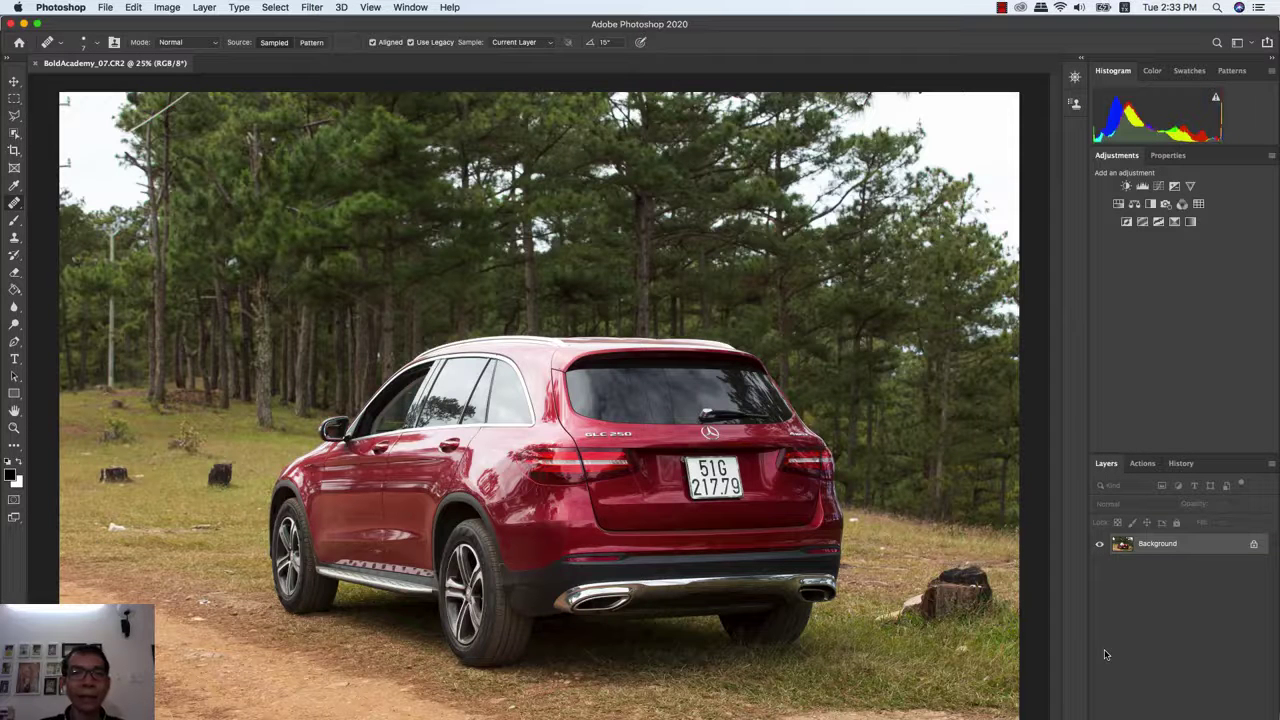
- View the SUV photo at 100% actual pixel size
key("F2")
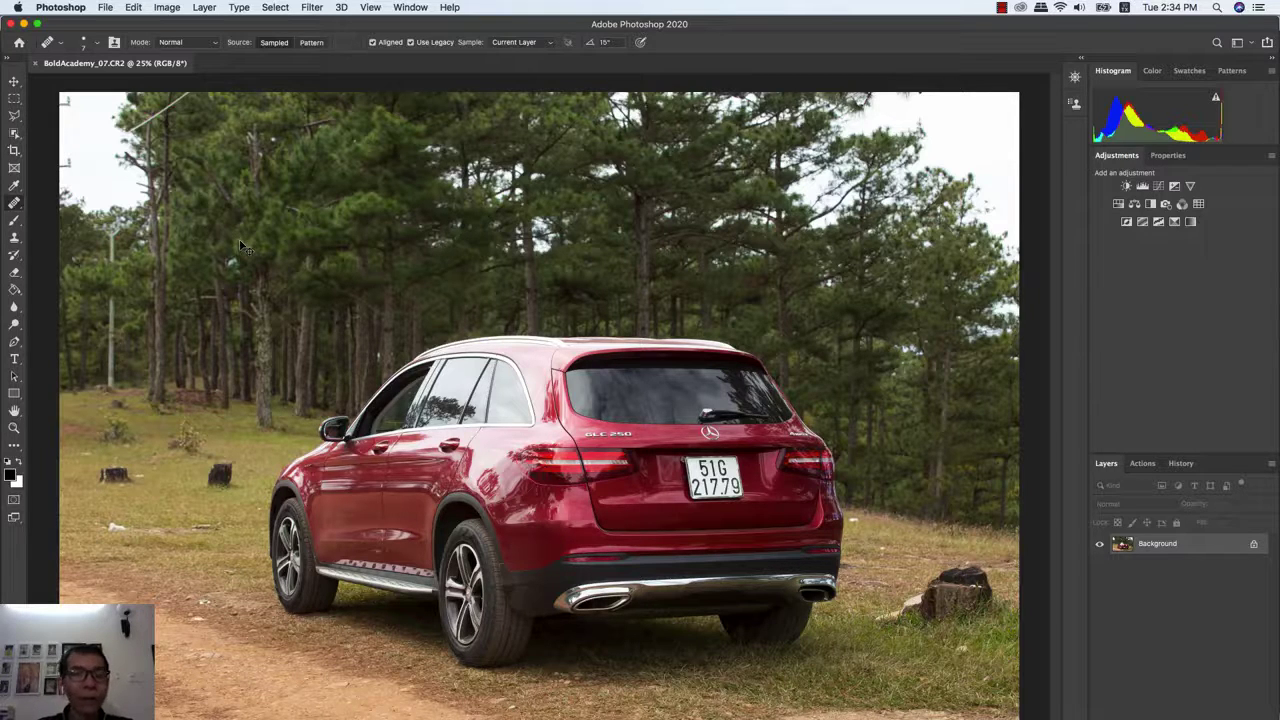
key("super+1")
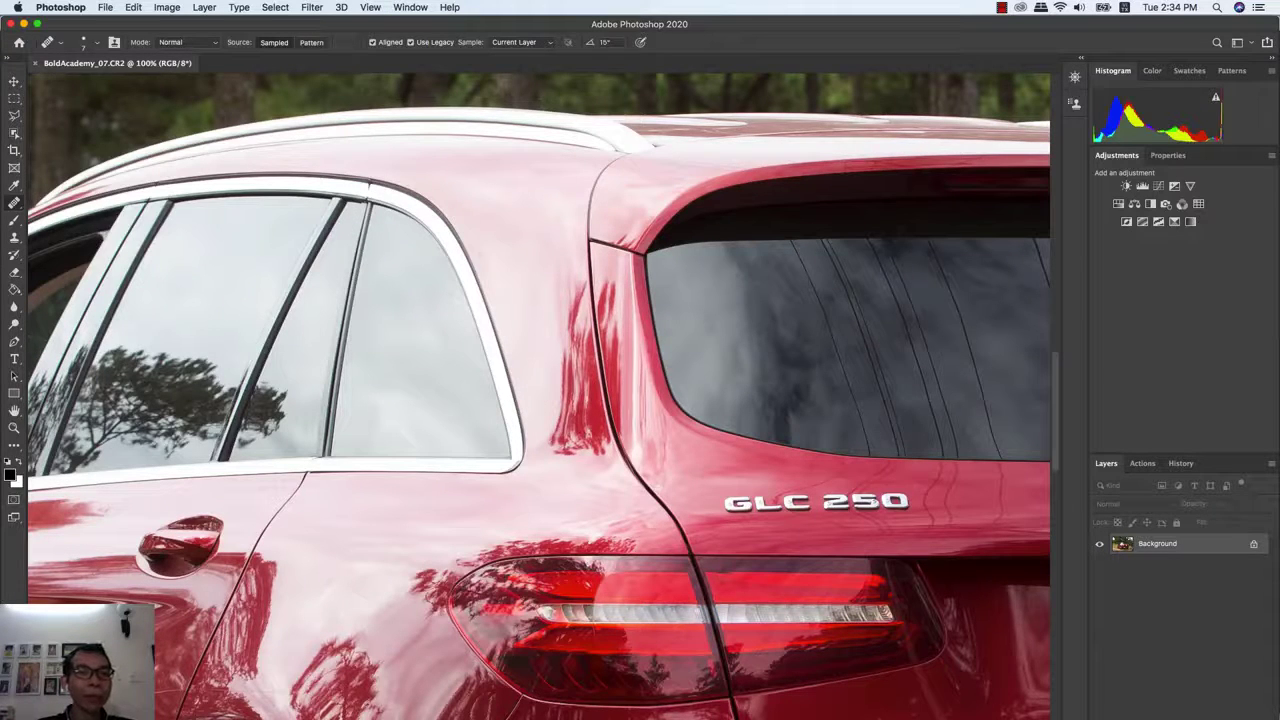
- With the Hand tool, pan across the car door, grass, left-edge stumps and tree trunks
left_click(15, 412)
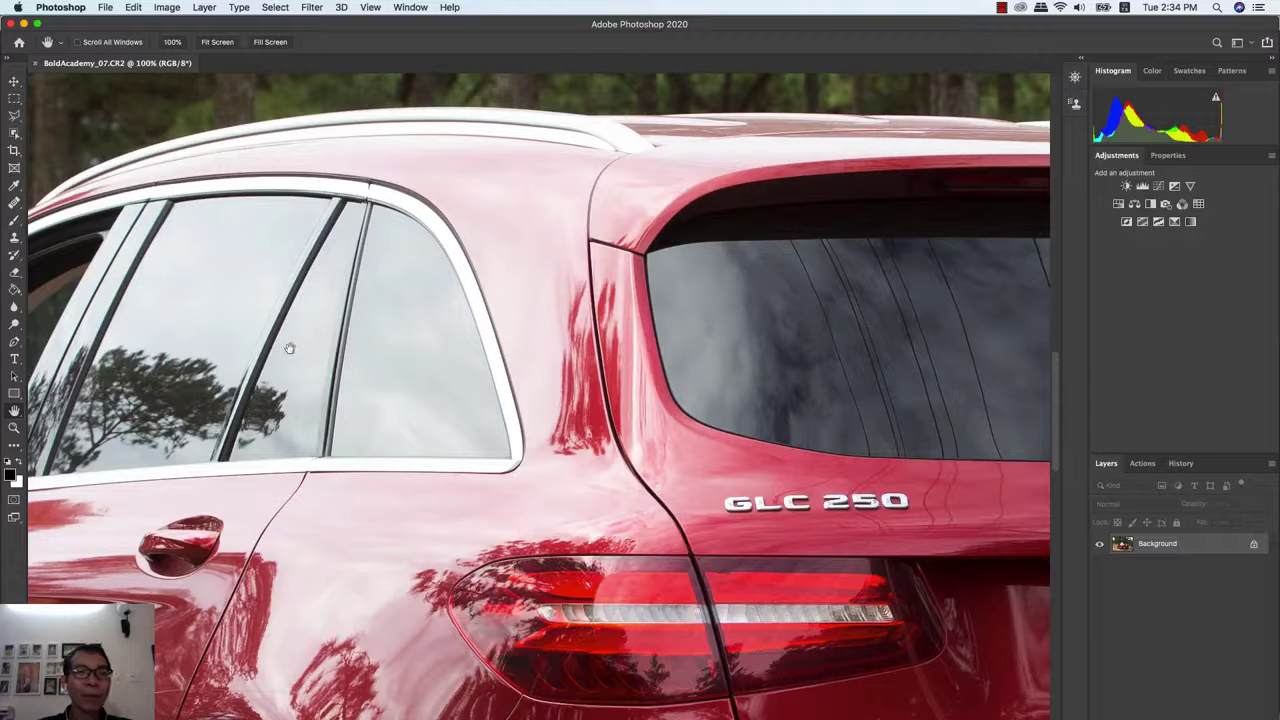
mouse_move(376, 345)
left_mouse_down()
mouse_move(733, 348)
mouse_move(1050, 220)
left_mouse_up()
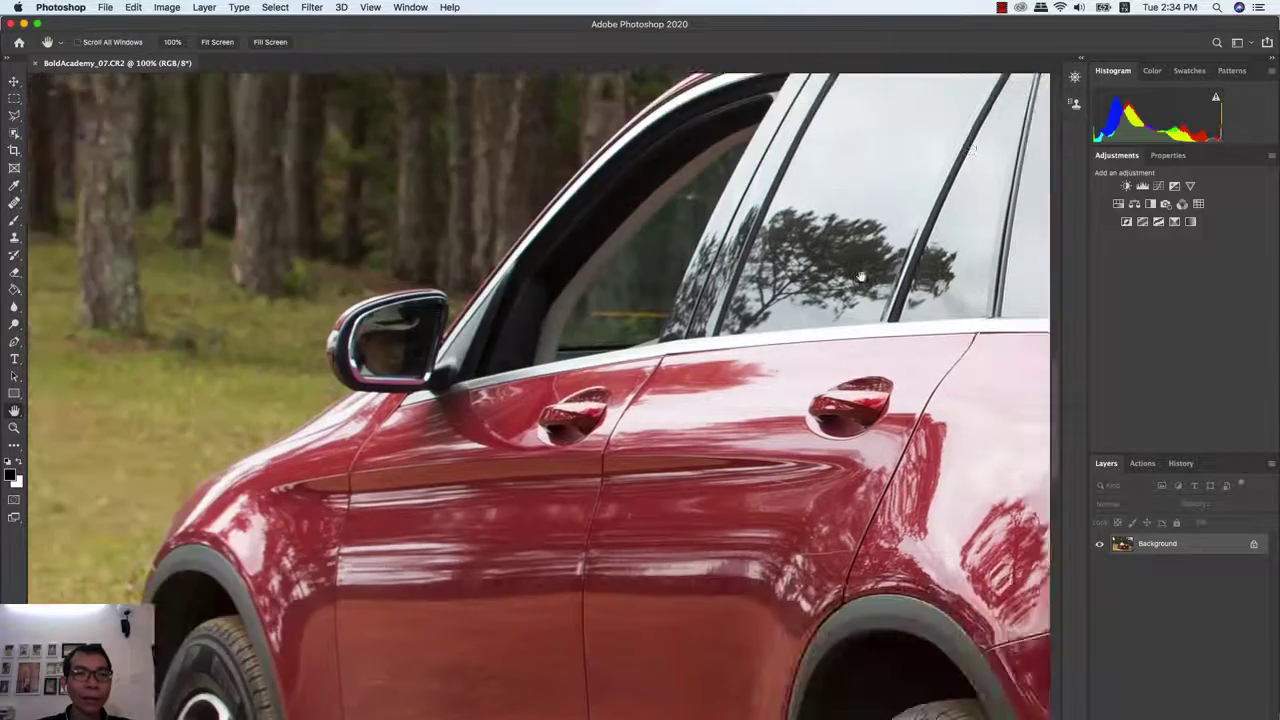
mouse_move(130, 455)
left_mouse_down()
mouse_move(406, 390)
mouse_move(801, 388)
left_mouse_up()
left_click_drag(170, 460, 570, 510)
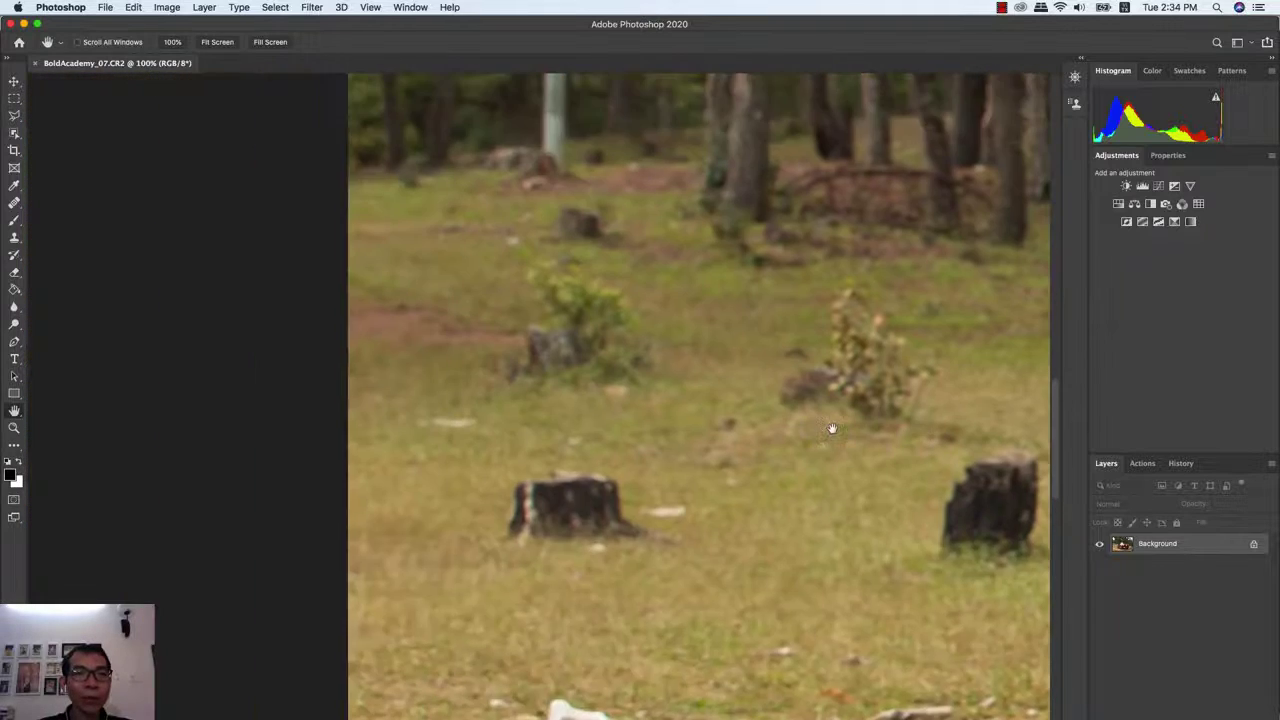
left_click_drag(575, 700, 535, 583)
left_click_drag(535, 648, 494, 562)
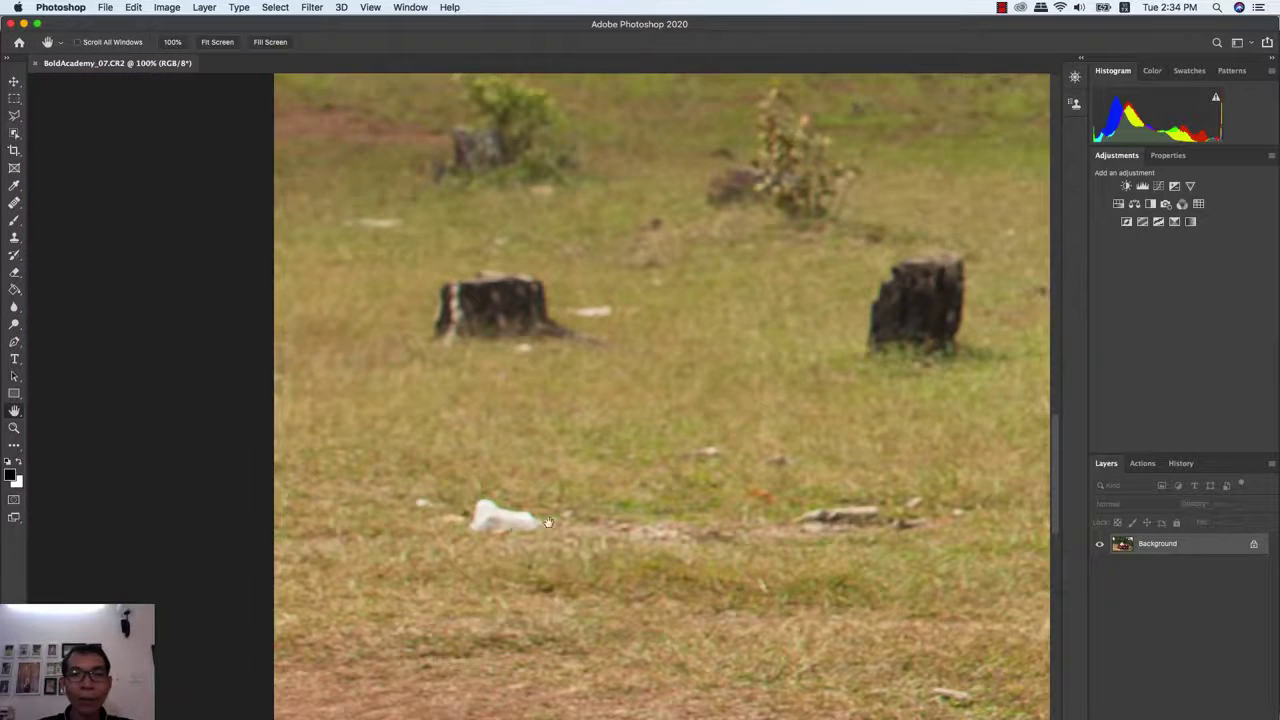
left_click_drag(799, 315, 647, 500)
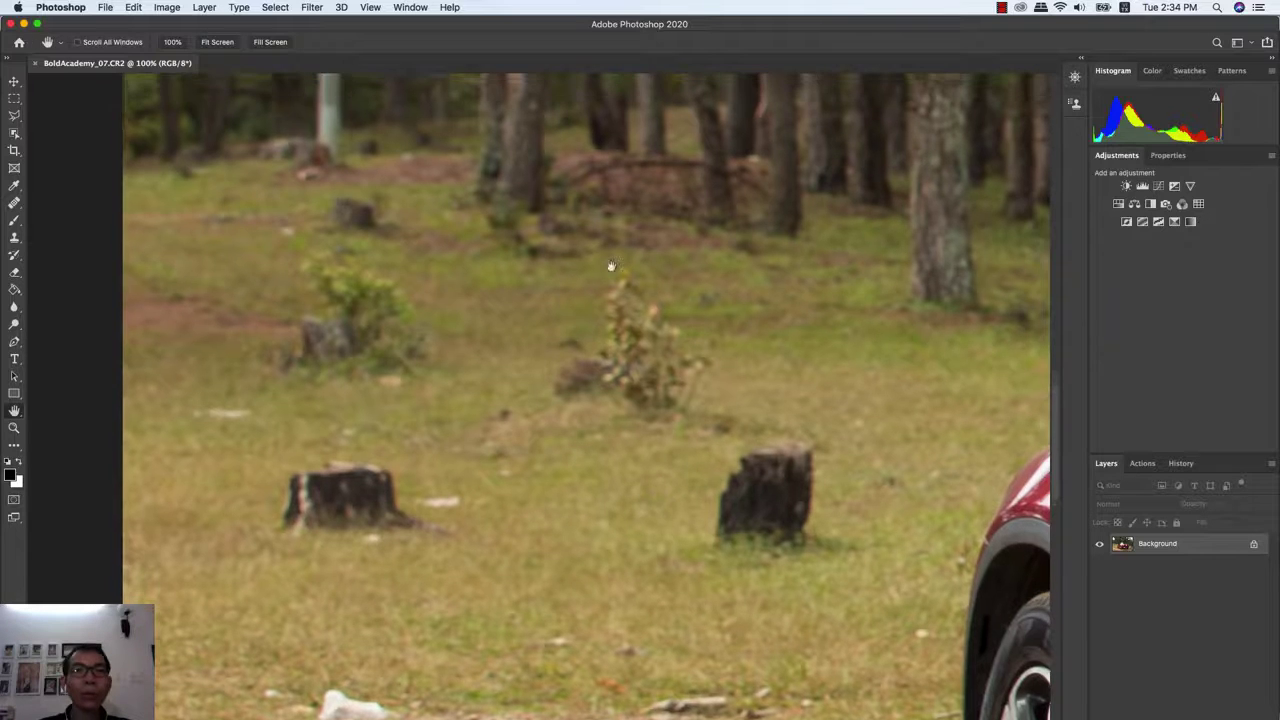
left_click_drag(609, 266, 639, 560)
left_click_drag(660, 408, 660, 443)
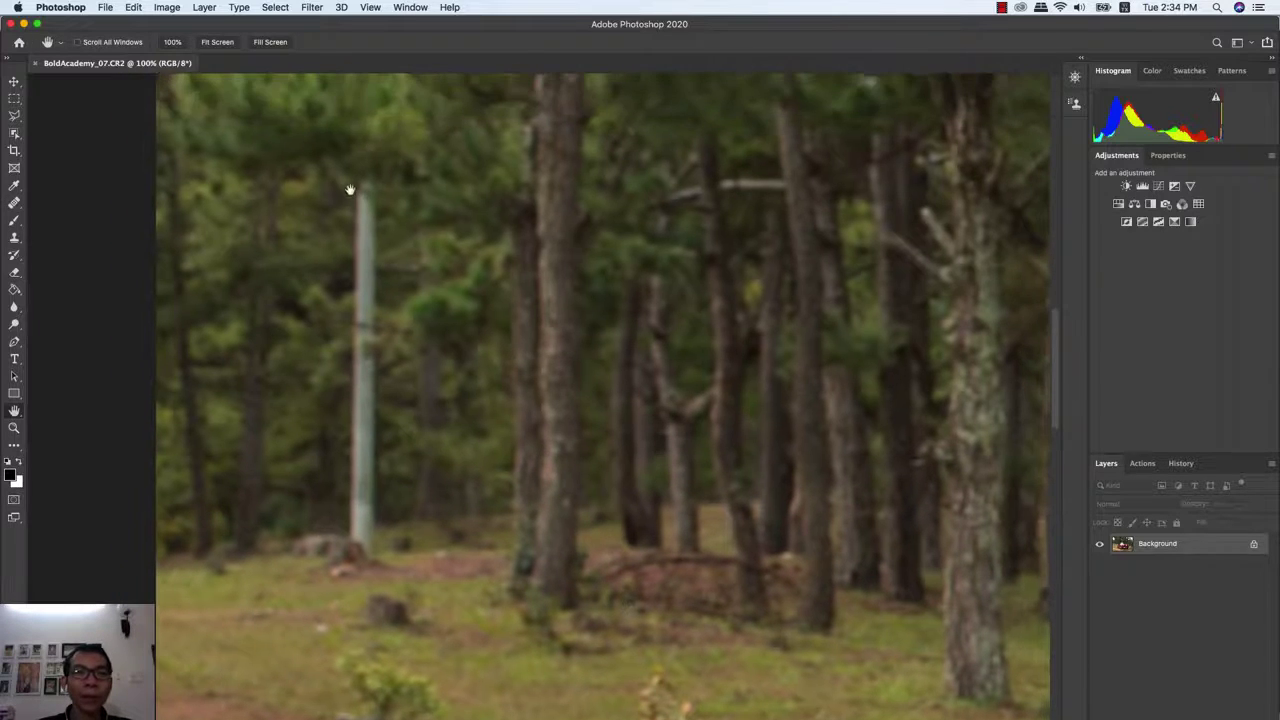
left_click_drag(749, 549, 708, 439)
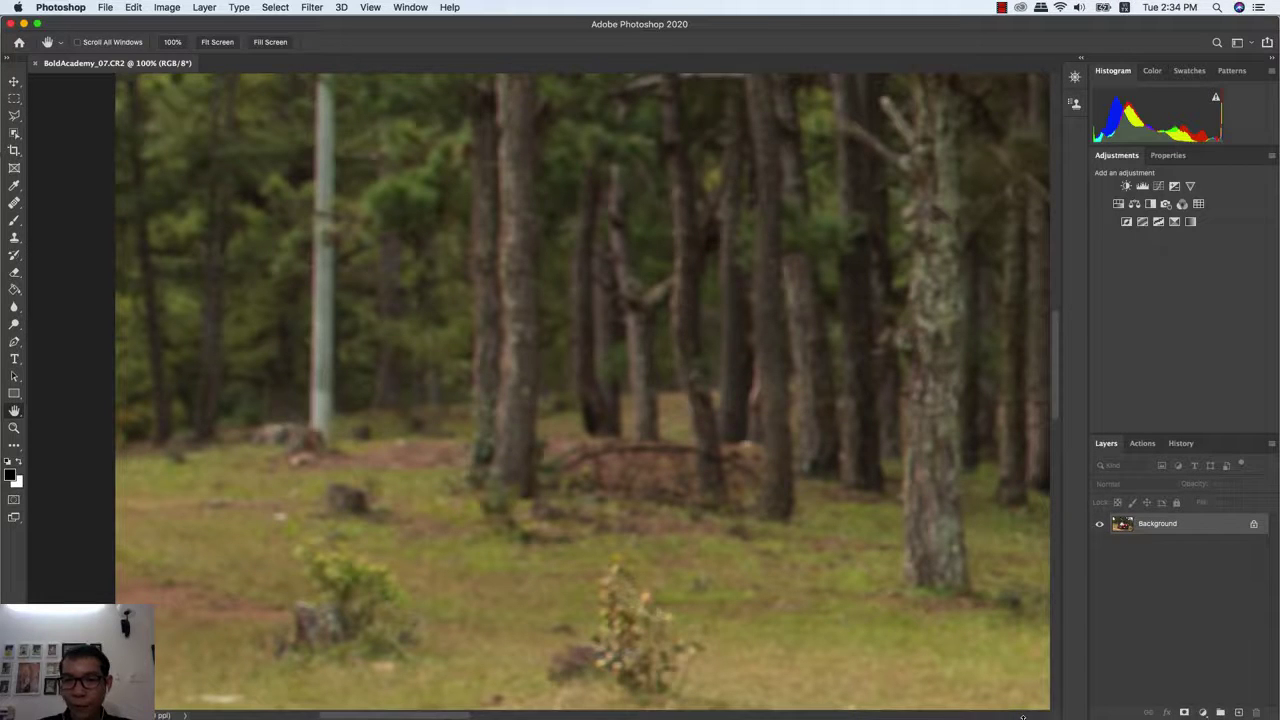
- Scroll around the bottom grass strip out to the rear wheel and exhaust
scroll(323, 249, "down", 5)
scroll(323, 249, "right", 10)
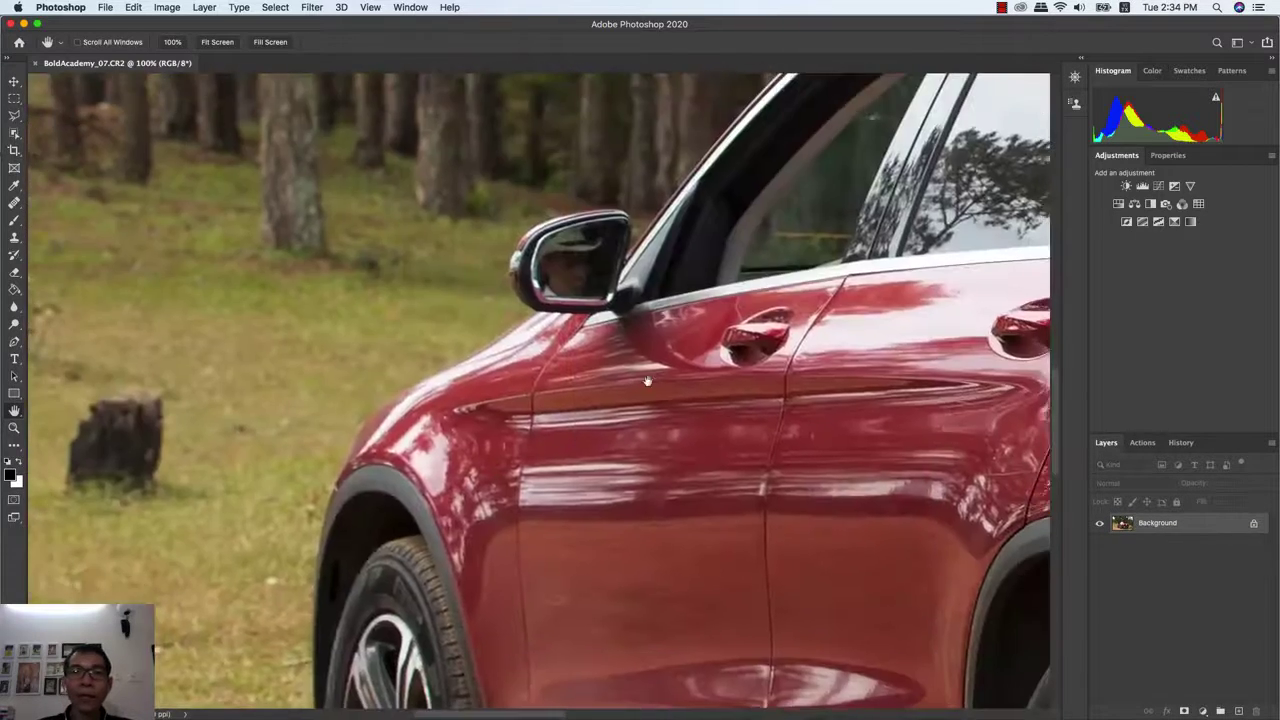
scroll(647, 381, "right", 10)
scroll(543, 320, "down", 5)
scroll(546, 194, "down", 5)
scroll(72, 353, "right", 8)
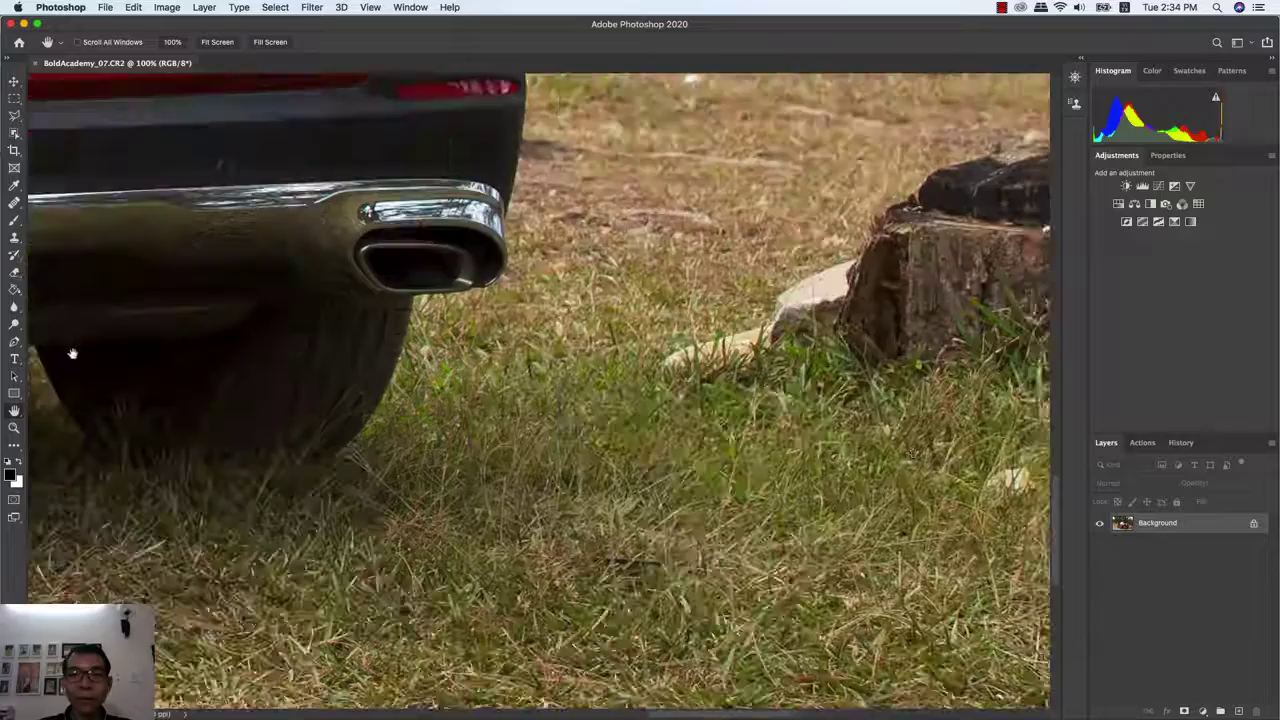
scroll(72, 353, "right", 10)
scroll(100, 330, "left", 1)
scroll(130, 320, "up", 3)
scroll(130, 320, "left", 2)
scroll(162, 302, "up", 3)
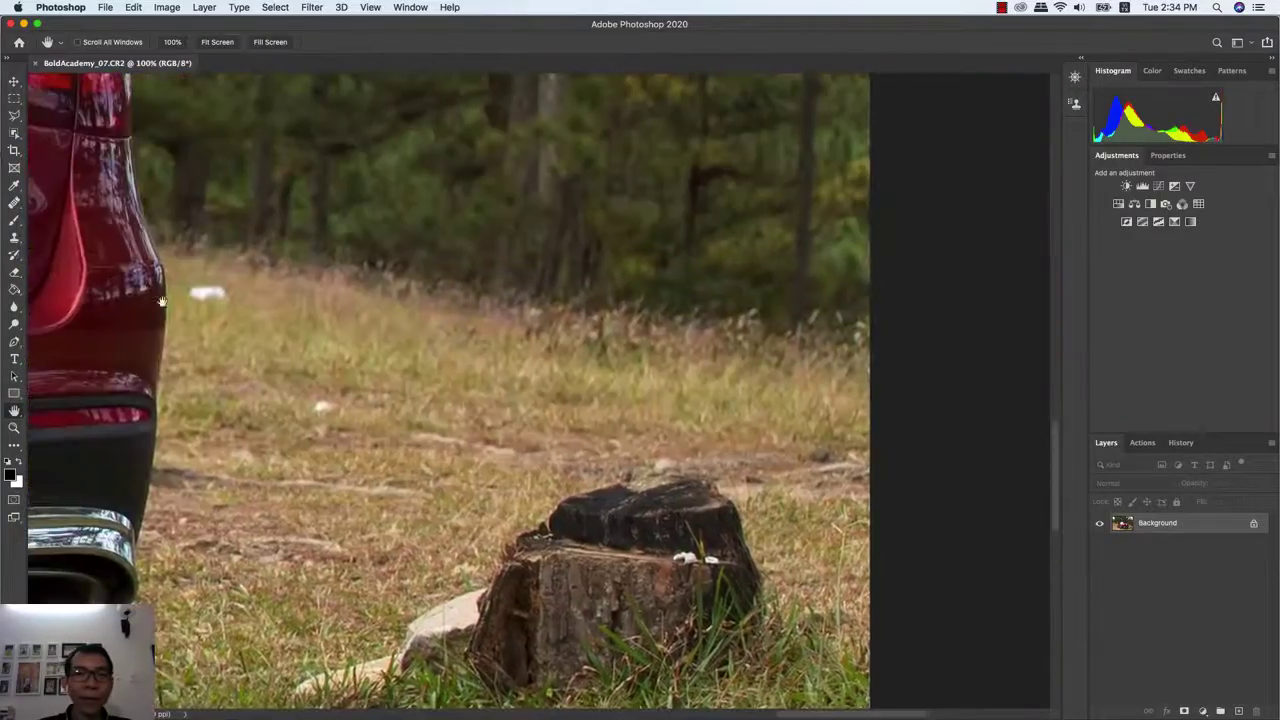
scroll(162, 302, "down", 3)
scroll(162, 302, "left", 2)
scroll(500, 200, "down", 5)
scroll(897, 83, "down", 5)
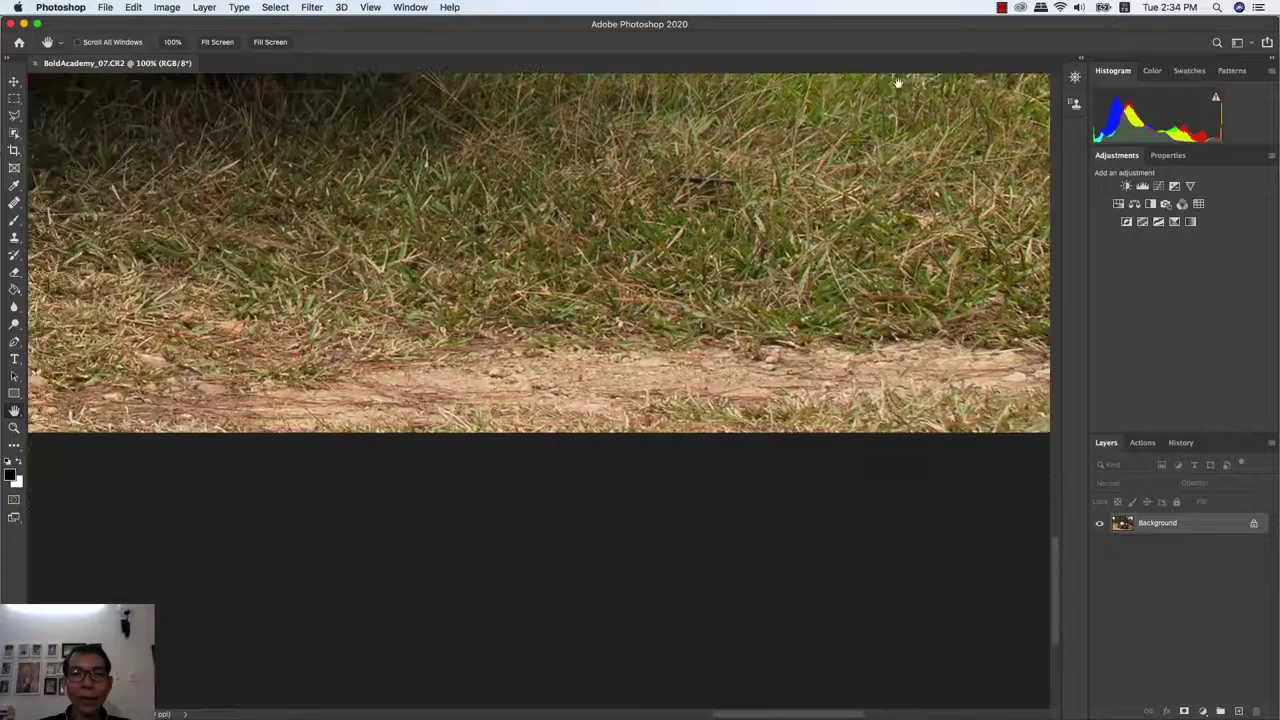
scroll(570, 290, "up", 2)
scroll(570, 300, "up", 1)
scroll(574, 323, "left", 5)
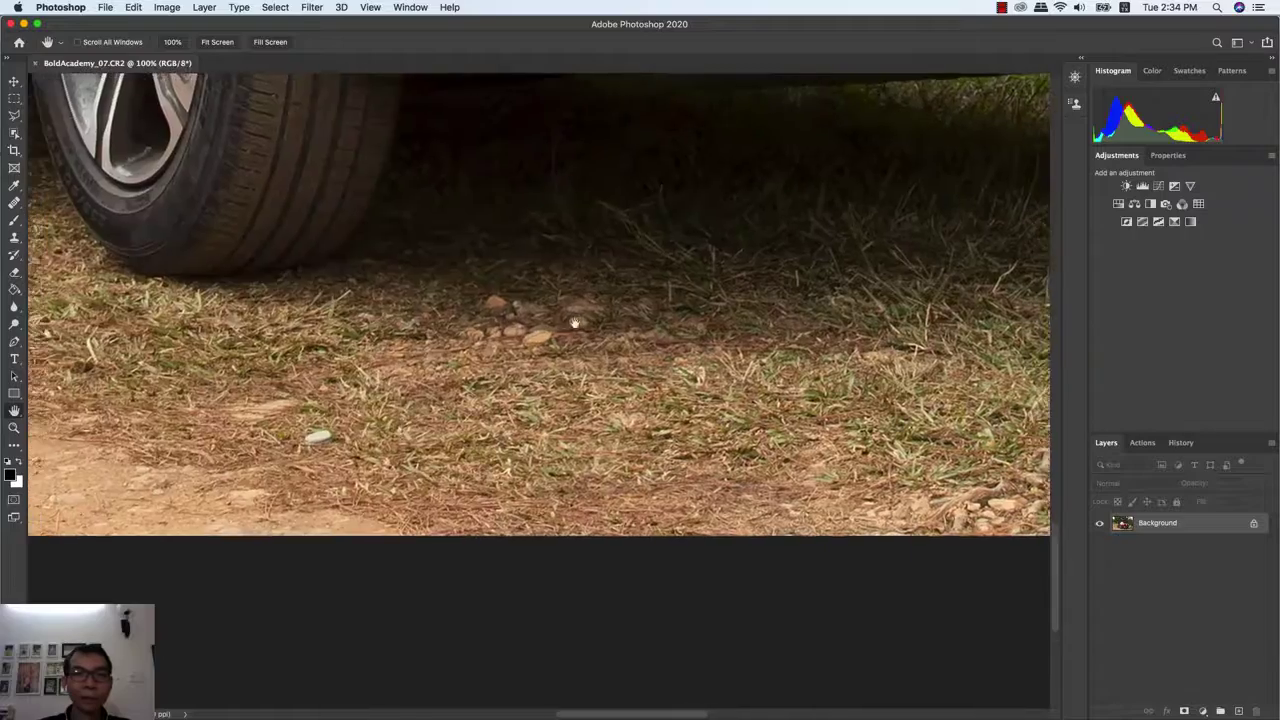
scroll(574, 323, "up", 3)
scroll(574, 323, "left", 4)
scroll(634, 443, "up", 1)
scroll(609, 529, "up", 2)
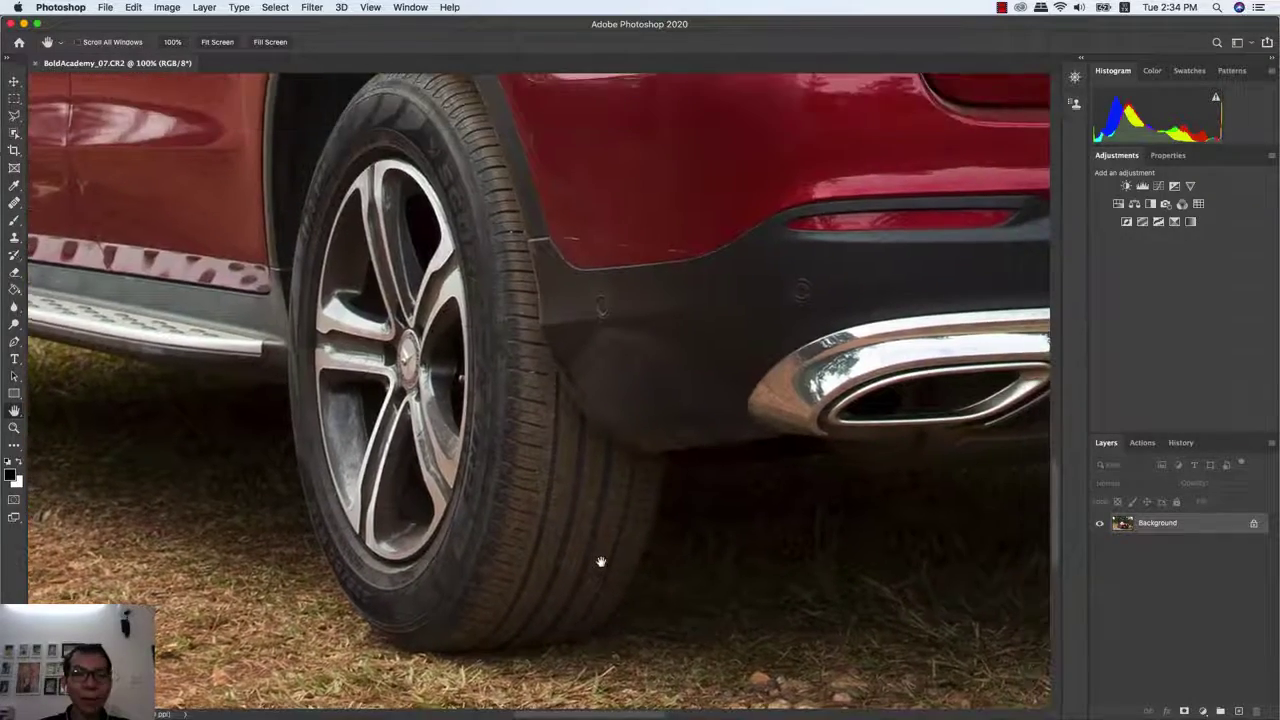
- Fit the entire SUV photo on screen with Cmd+0
key("super+0")
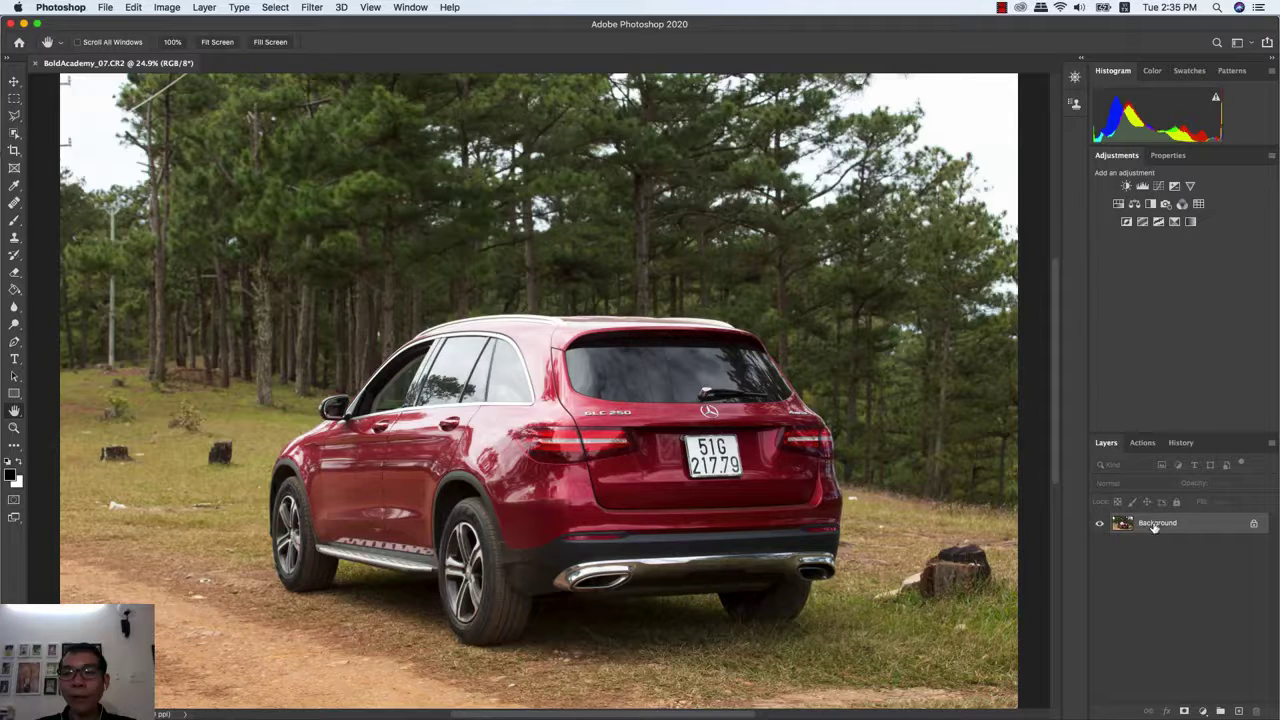
- Duplicate the Background layer as a new layer named 'Layer 1'
right_click(1153, 527)
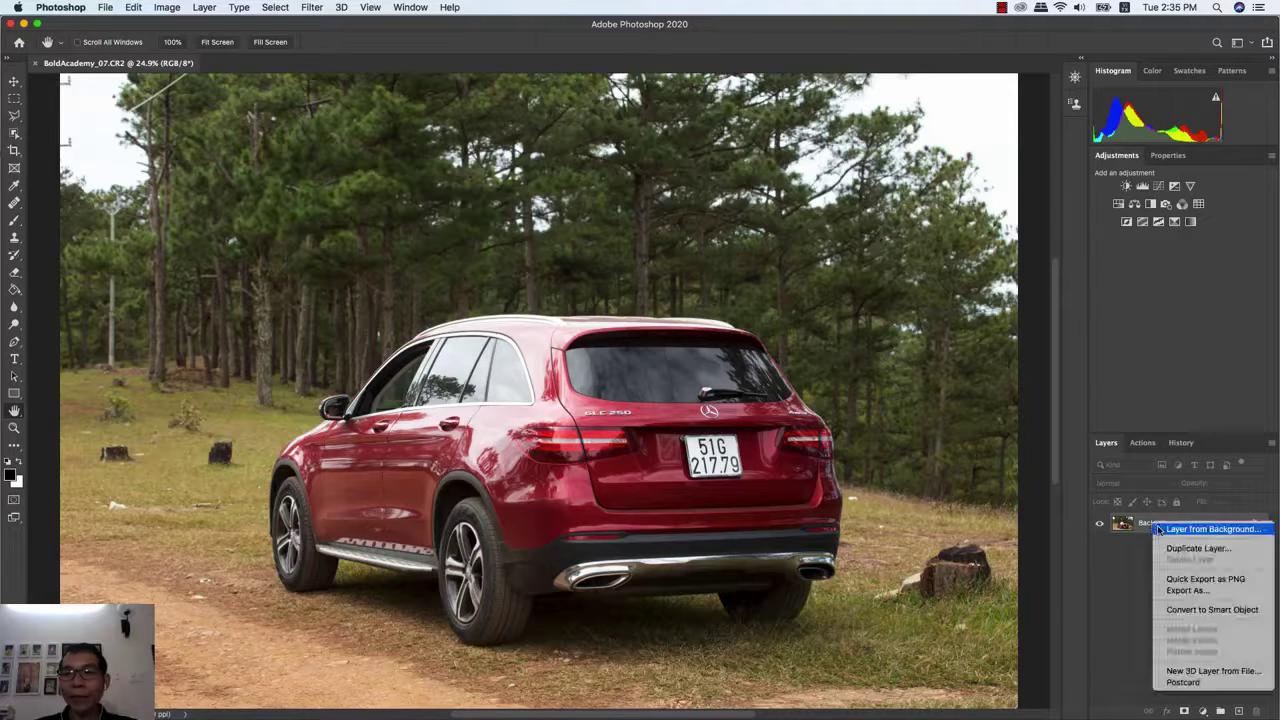
left_click(1242, 549)
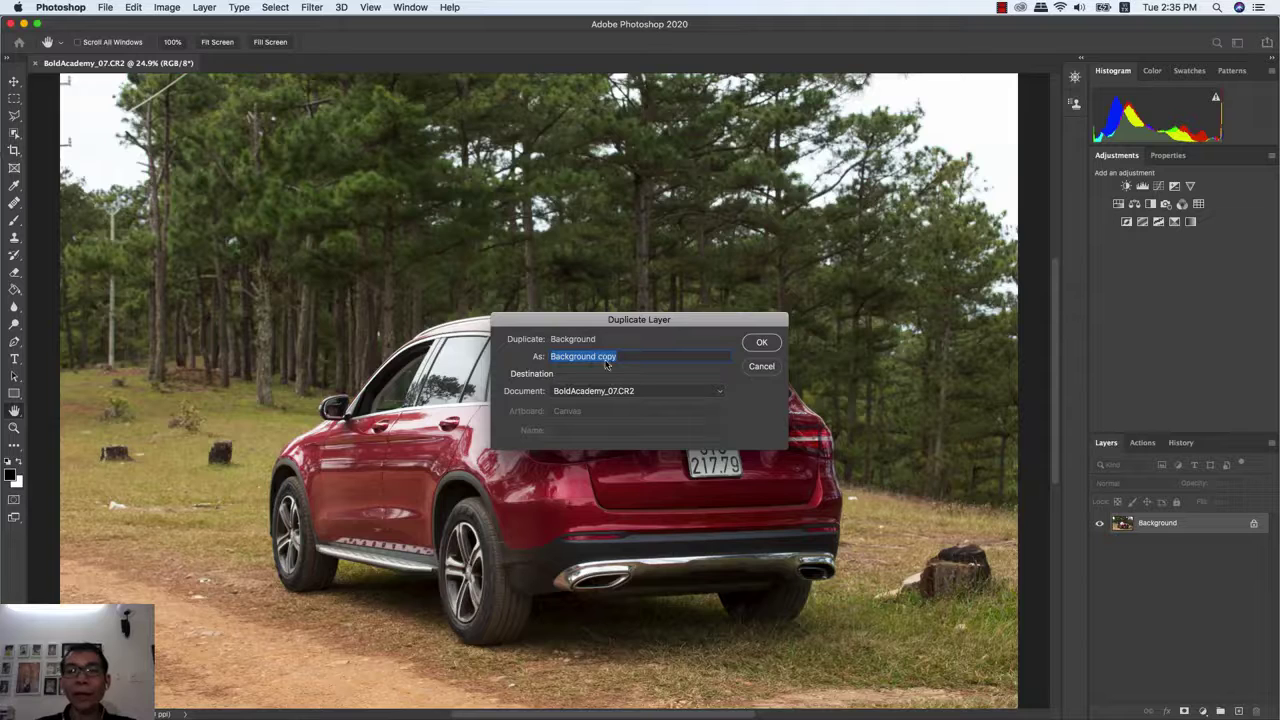
type("Lay")
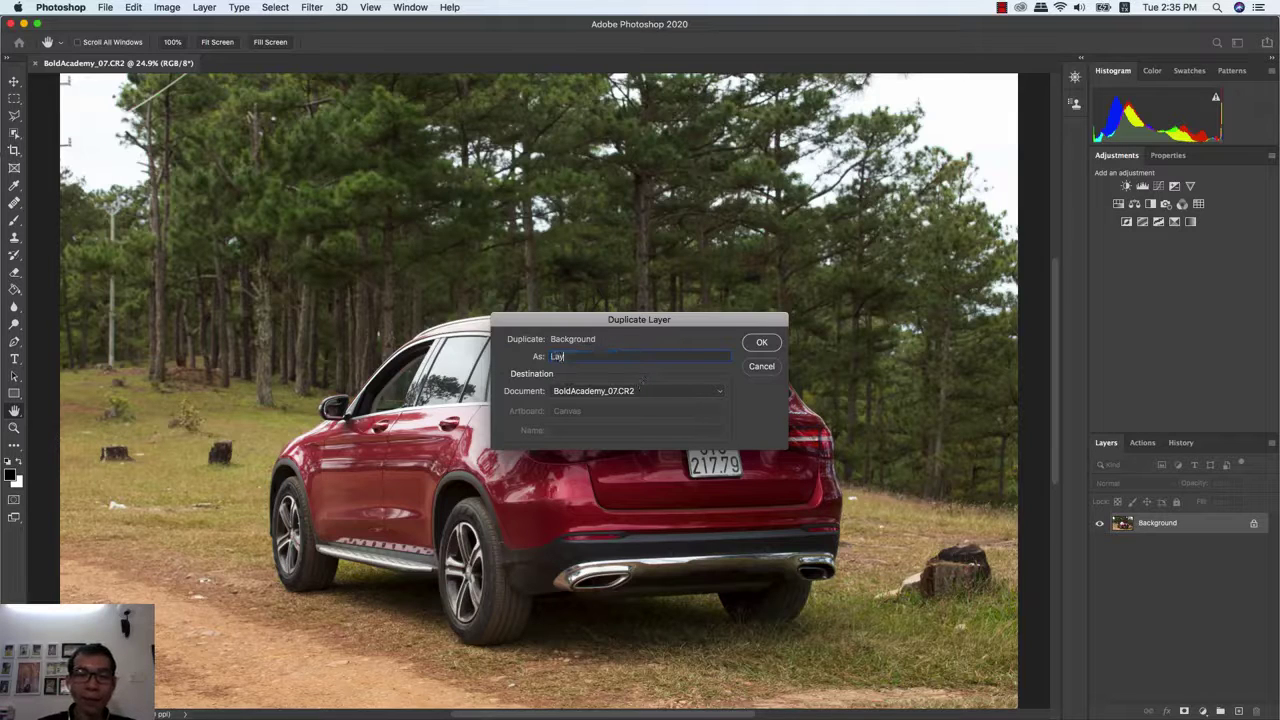
type("er 1")
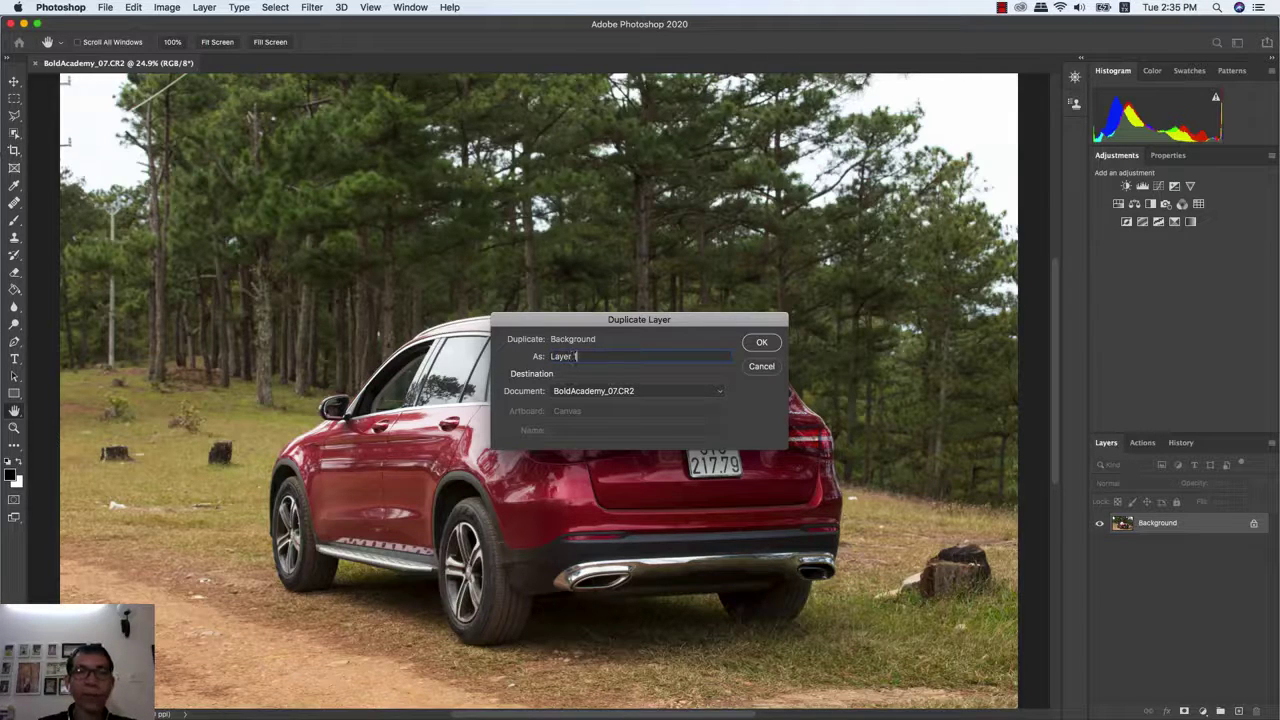
left_click(760, 343)
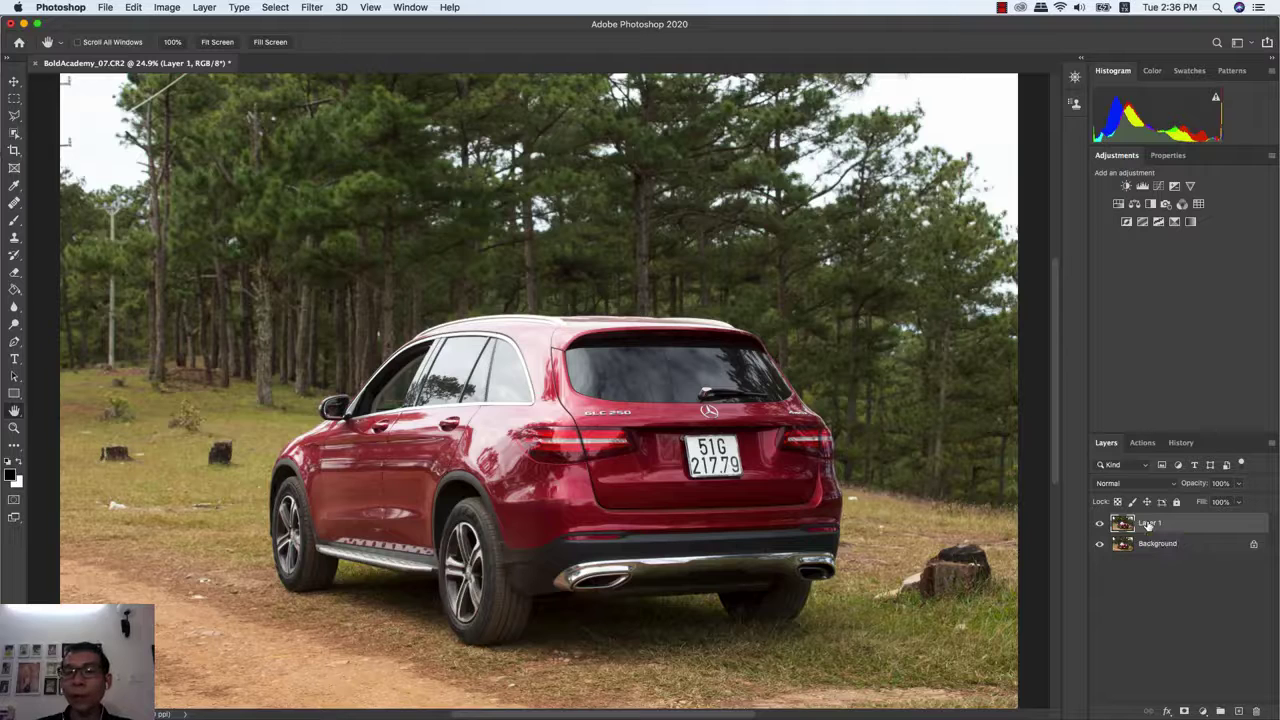
left_click_drag(1147, 526, 1258, 711)
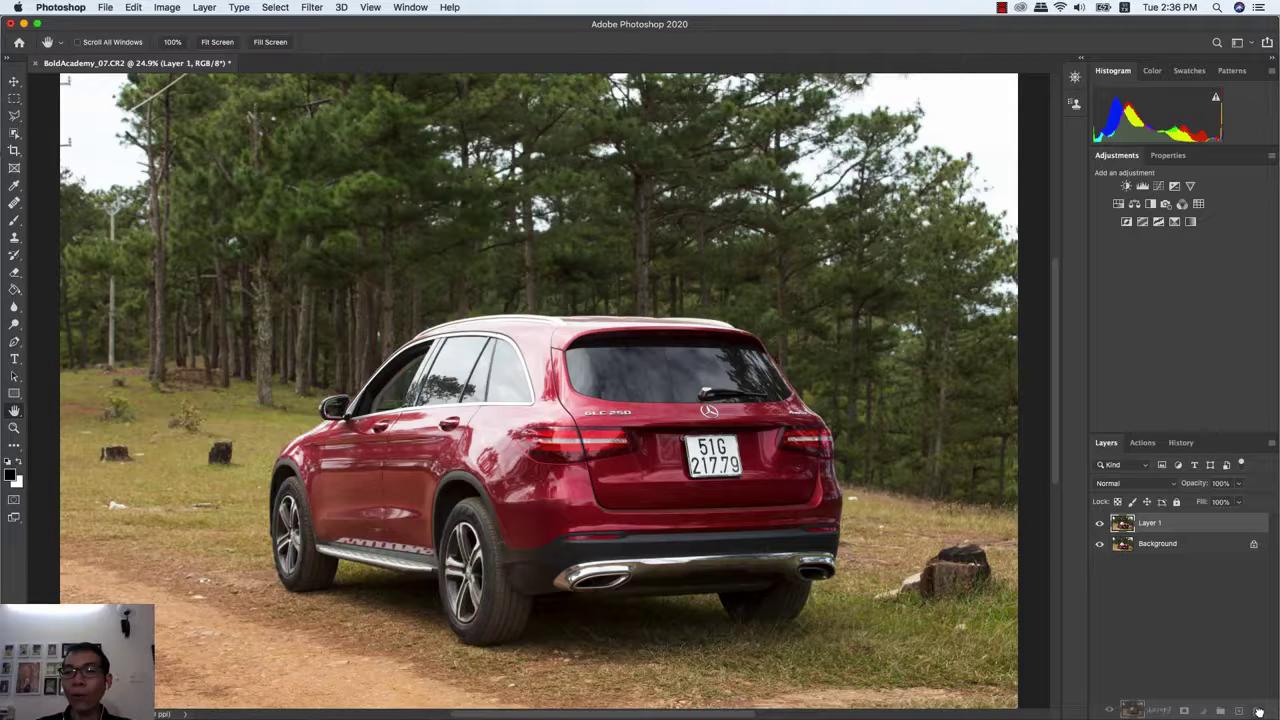
left_click_drag(1258, 711, 1258, 711)
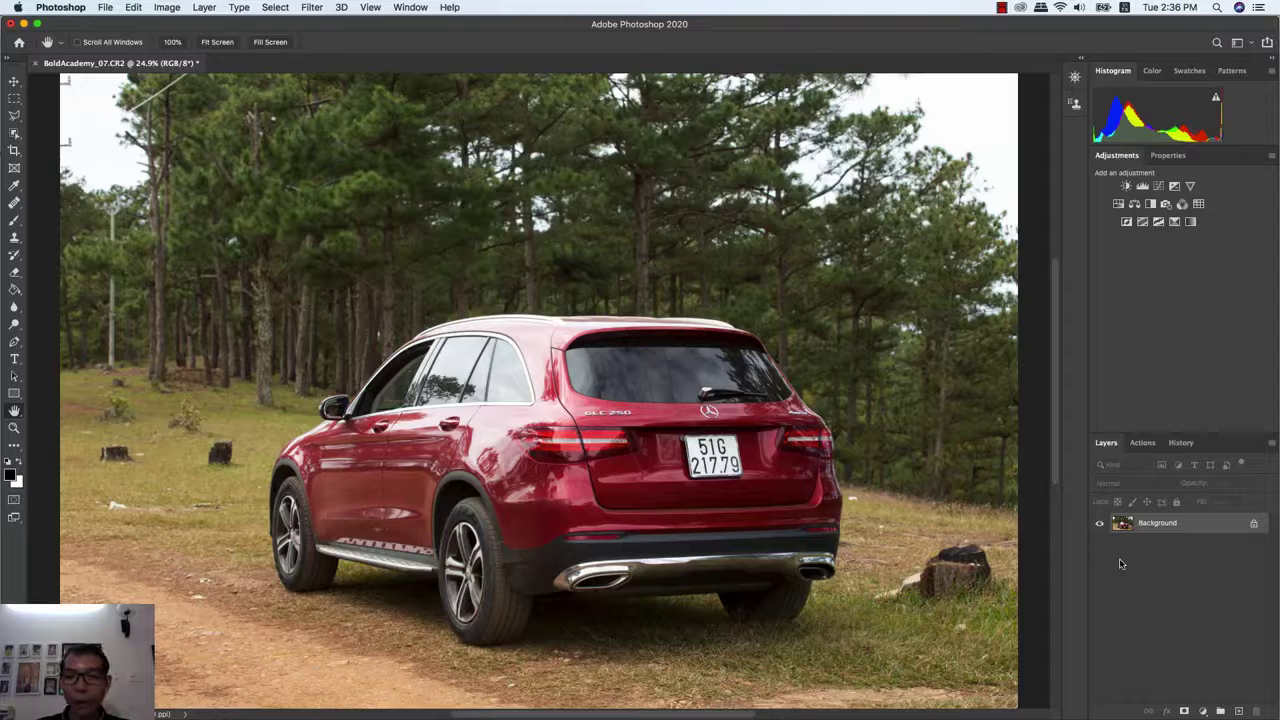
key("super+j")
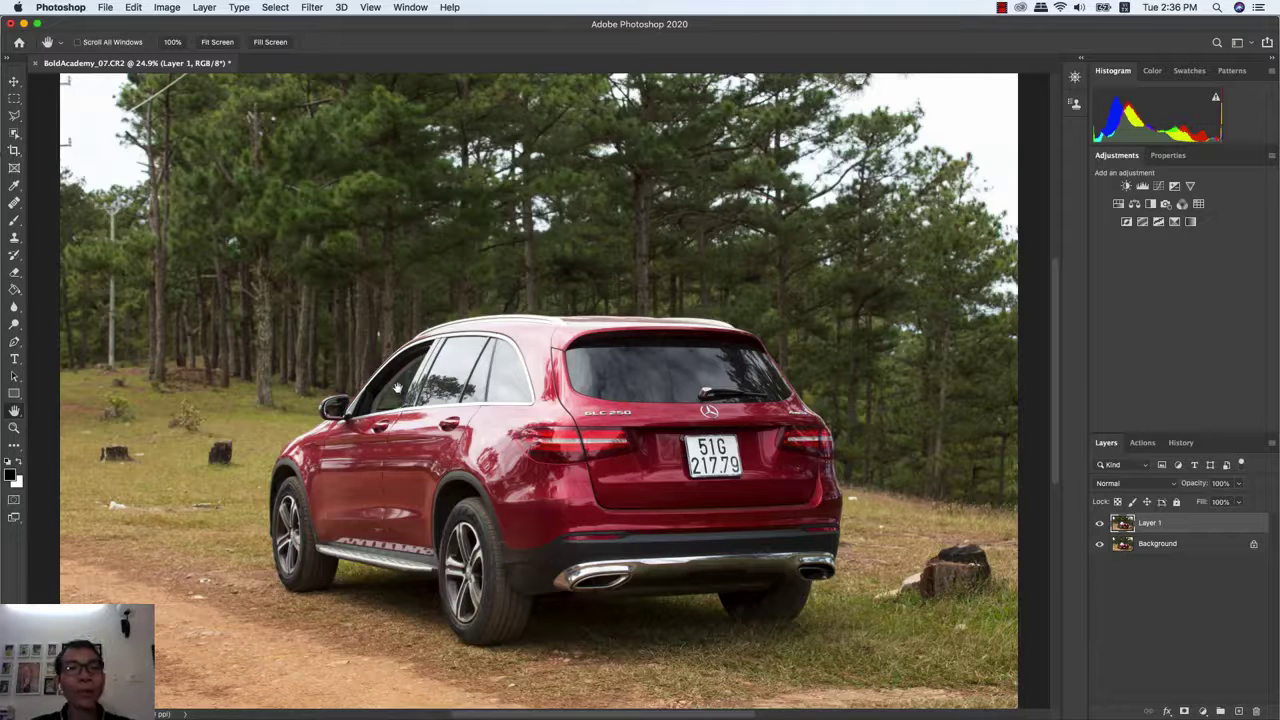
- Zoom to 100% and move left to the grass with two stumps and white litter
left_click(488, 437, "super")
key("super+equal")
key("super+equal")
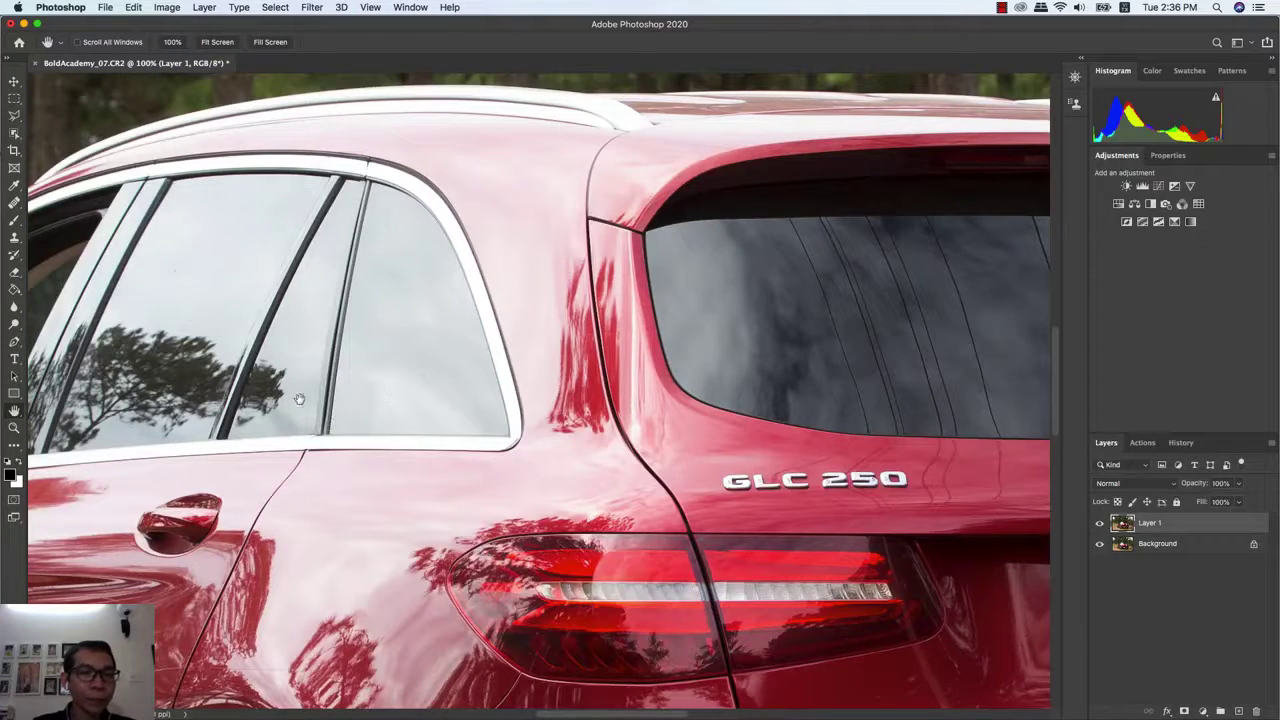
scroll(683, 295, "left", 3)
scroll(683, 295, "left", 10)
scroll(683, 295, "left", 5)
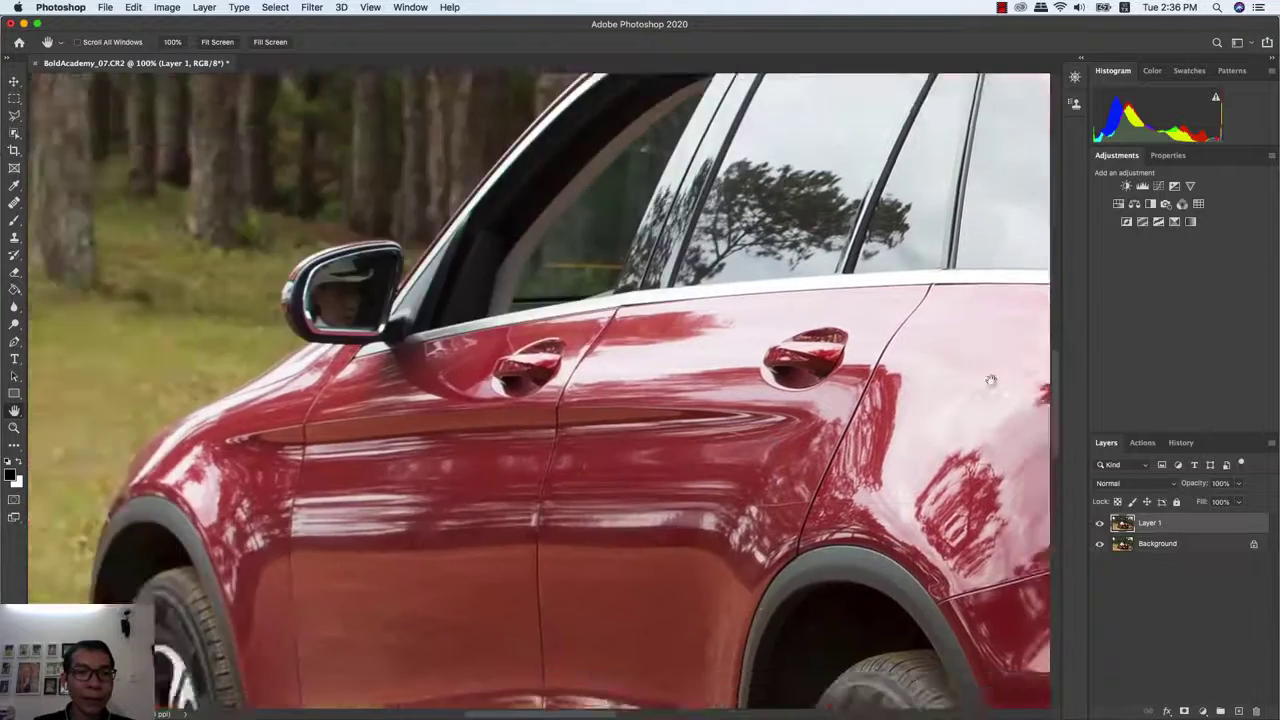
scroll(900, 350, "left", 10)
scroll(993, 385, "left", 10)
scroll(993, 385, "down", 5)
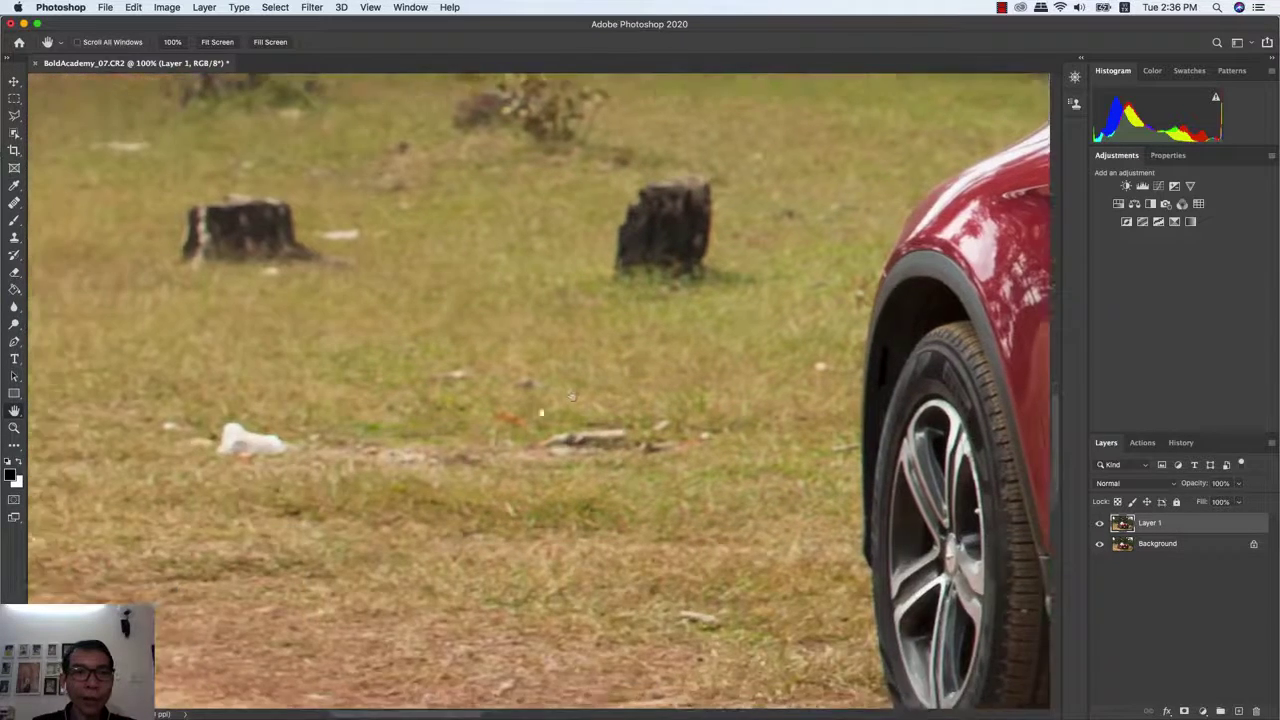
scroll(702, 384, "left", 5)
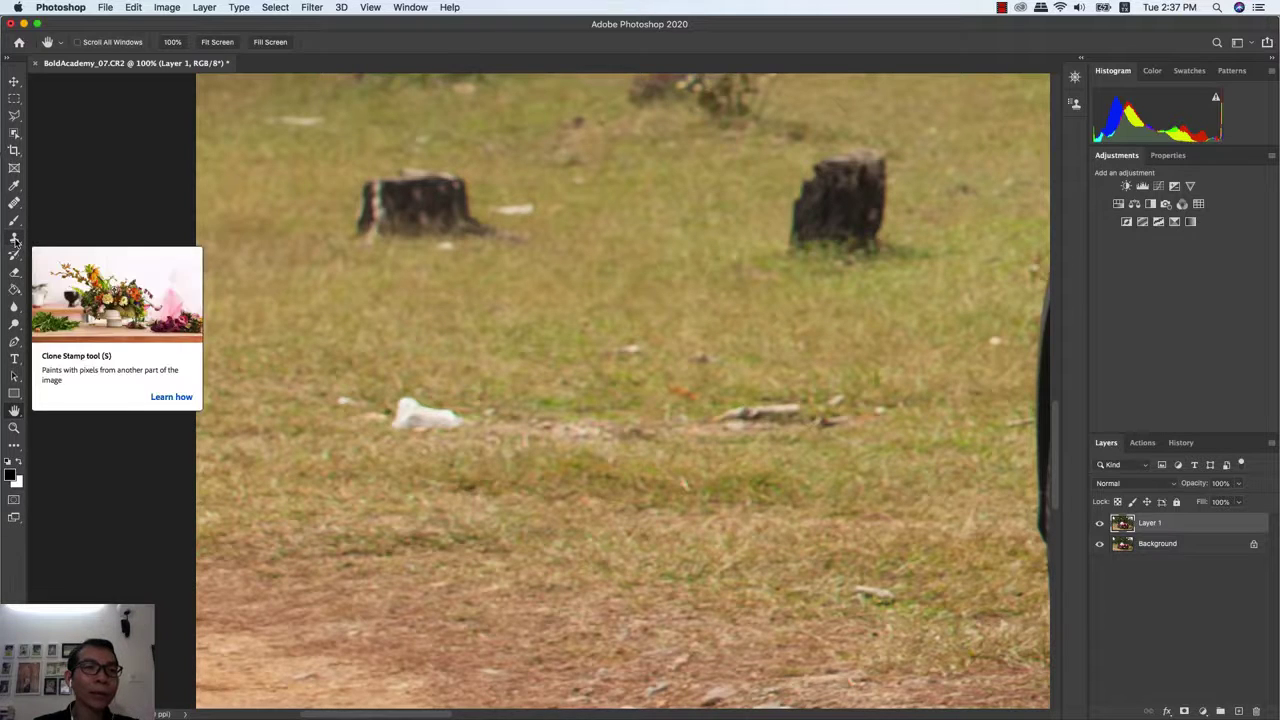
- Select the Clone Stamp Tool, enlarge its brush to 70 px and raise opacity from 20% to 100%
left_click(15, 240)
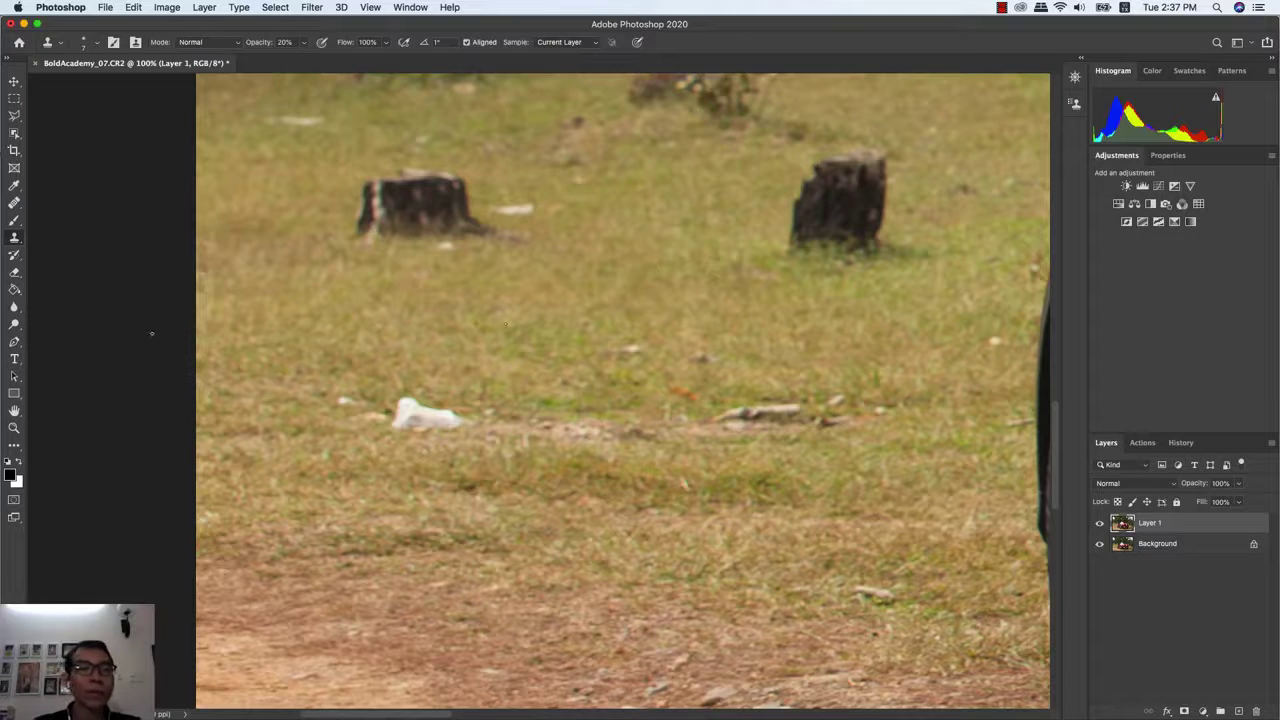
right_click(17, 241)
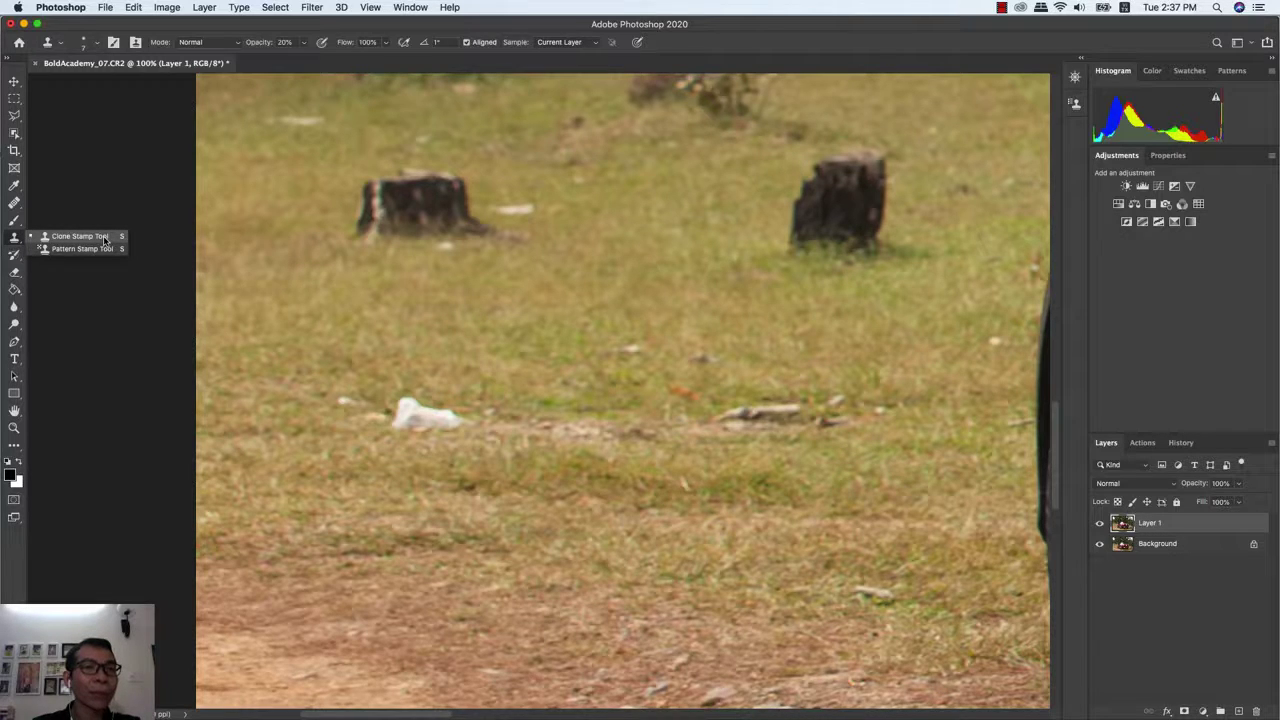
left_click(87, 236)
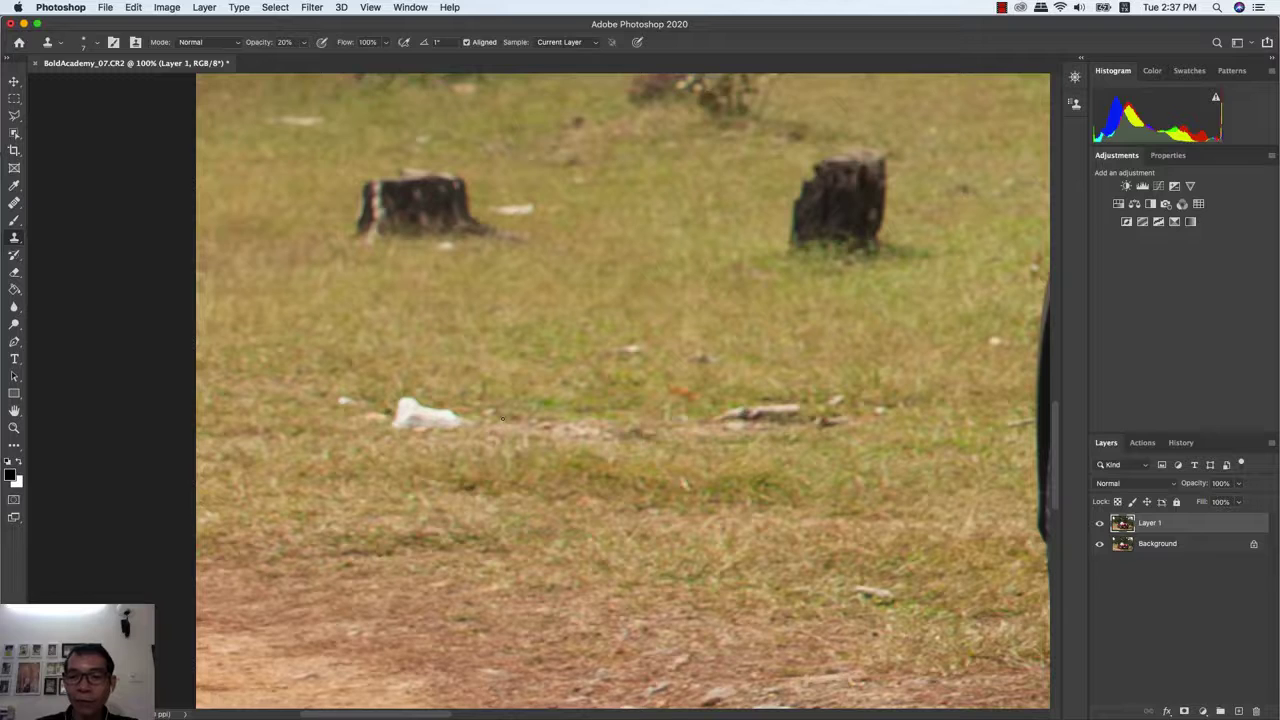
key("bracketright")
key("bracketright")
key("bracketright")
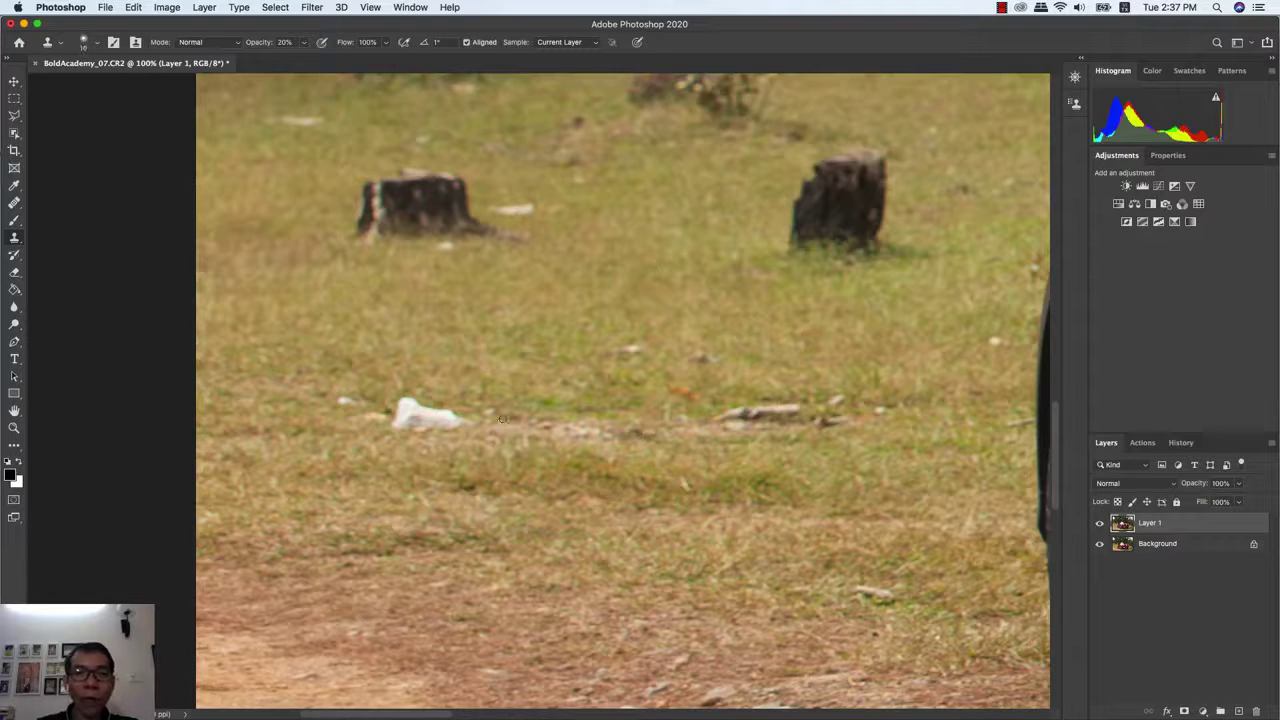
key("bracketright")
key("bracketright")
key("bracketright")
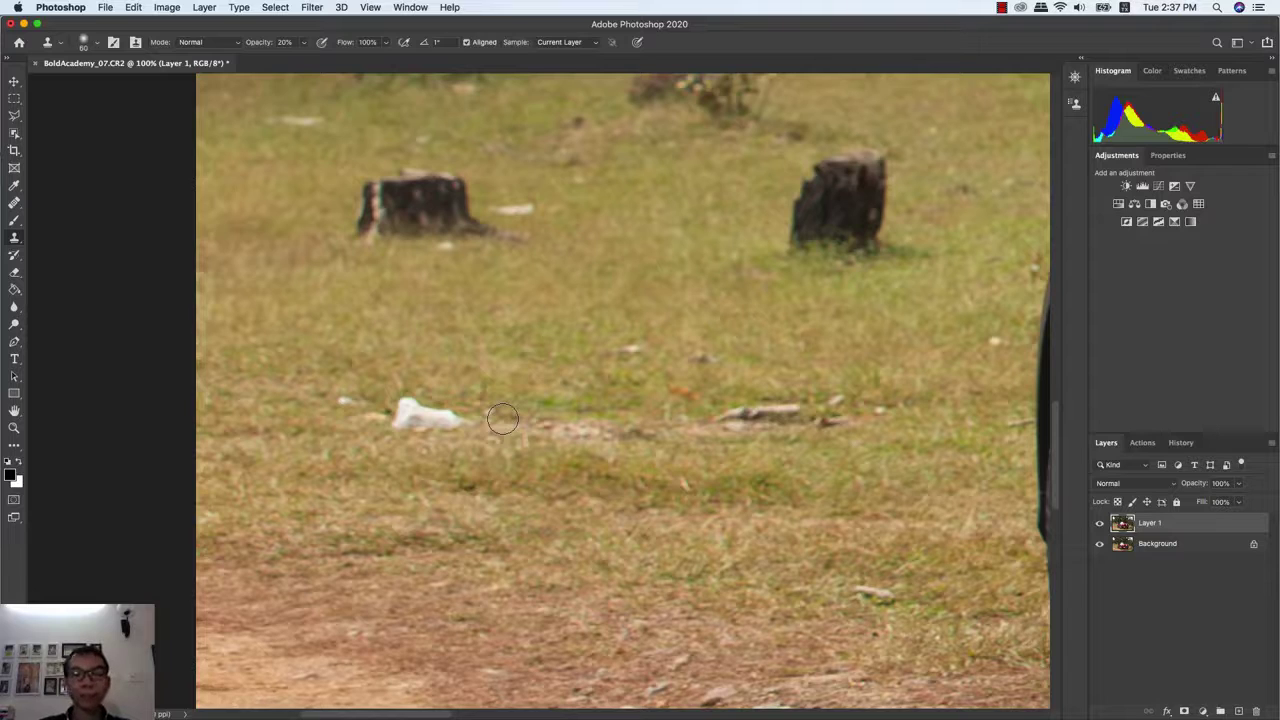
key("bracketright")
key("bracketright")
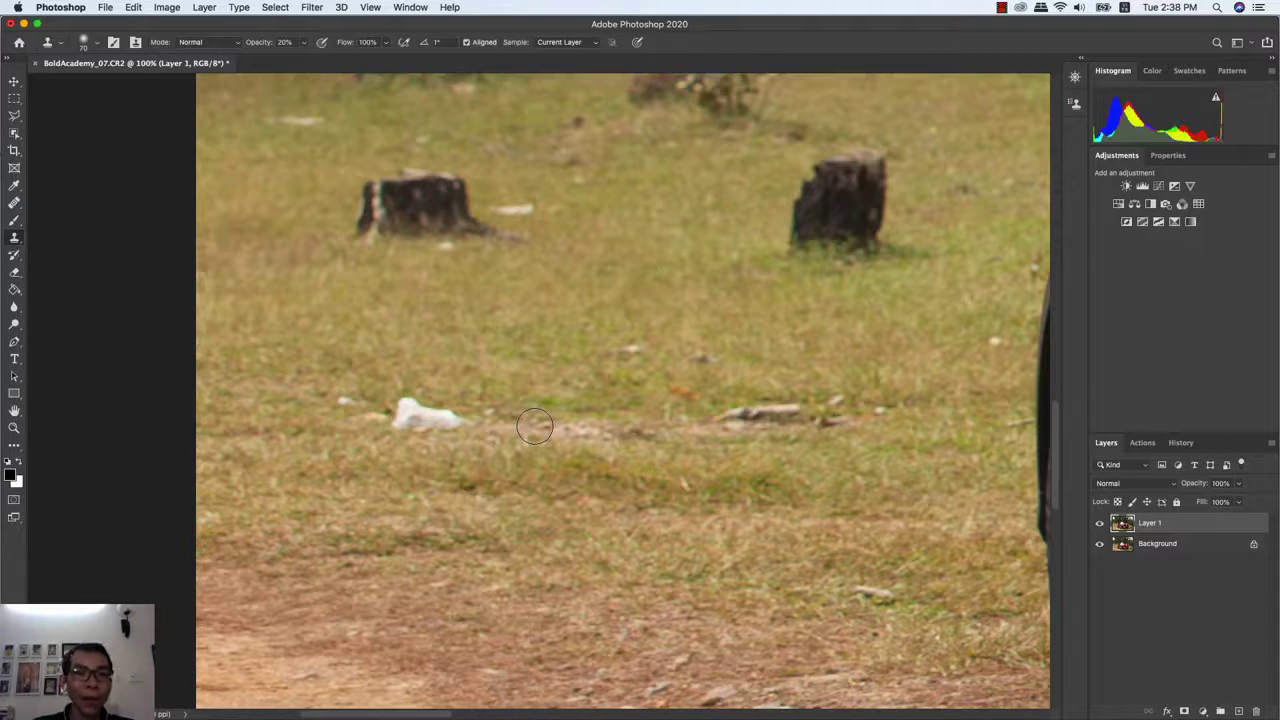
left_click(305, 43)
left_click_drag(304, 58, 380, 62)
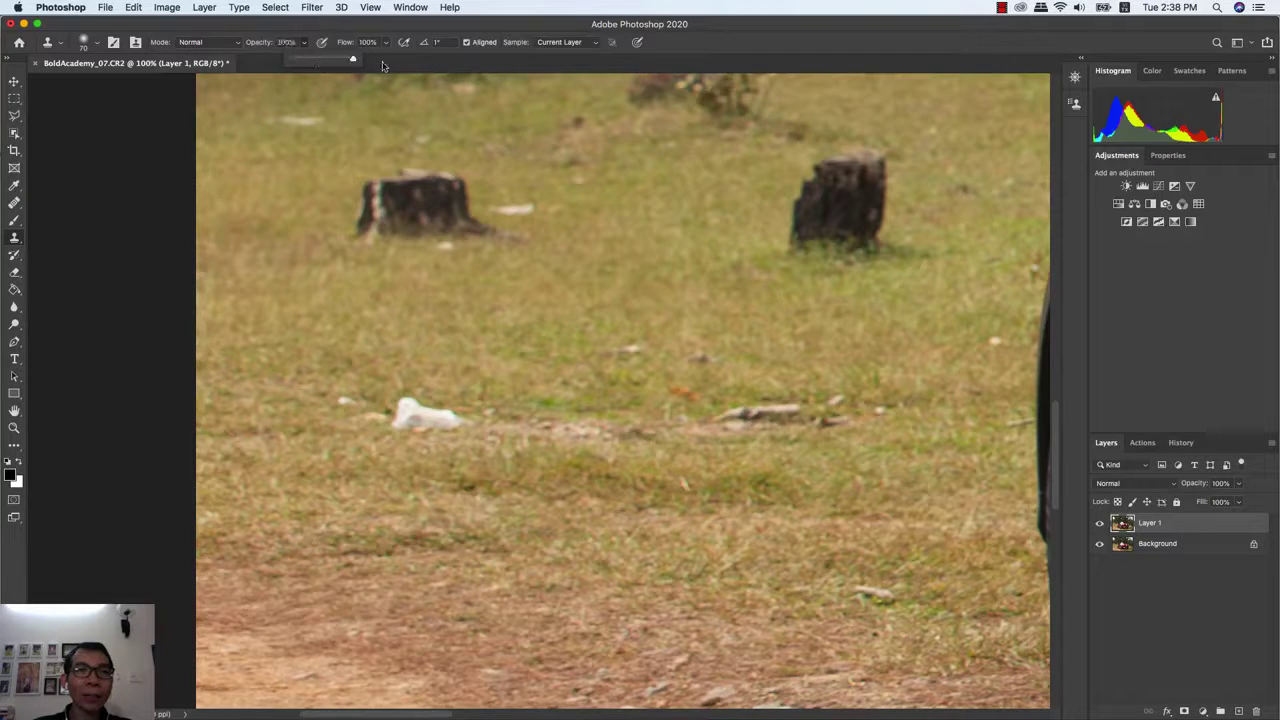
- Sample clean grass as the clone source and paint it over the white litter
left_click(381, 64)
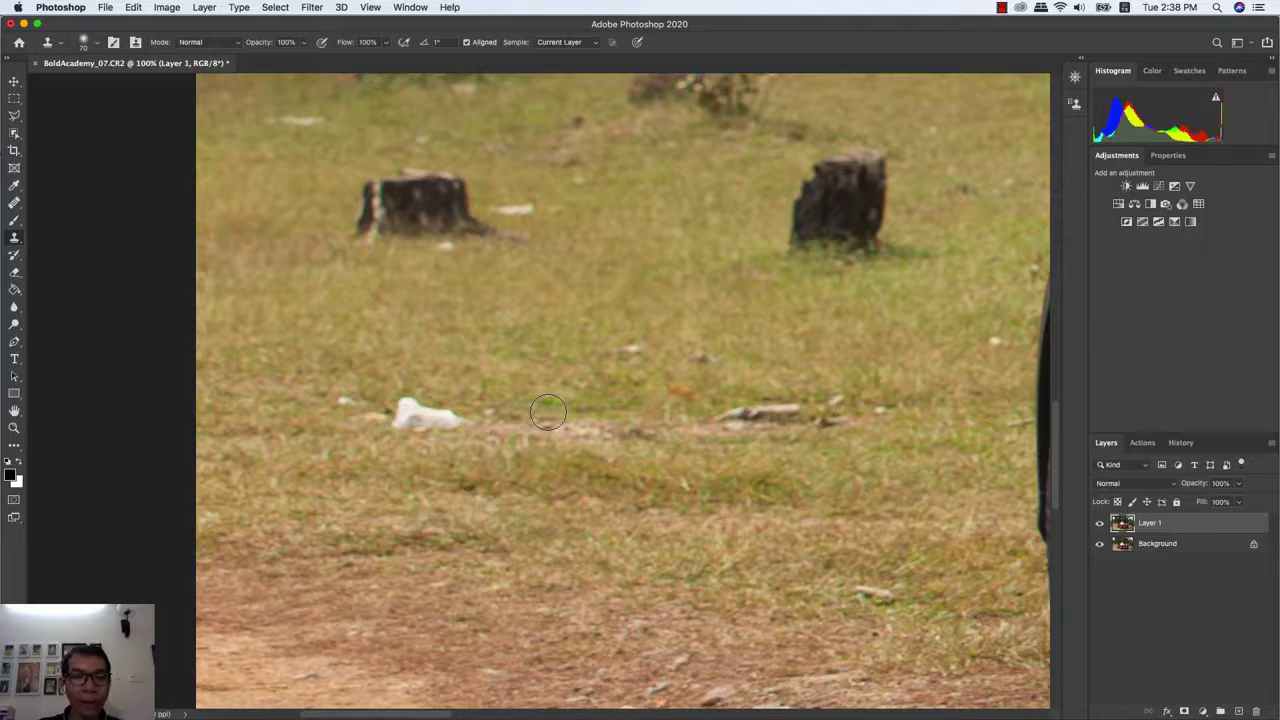
key("alt")
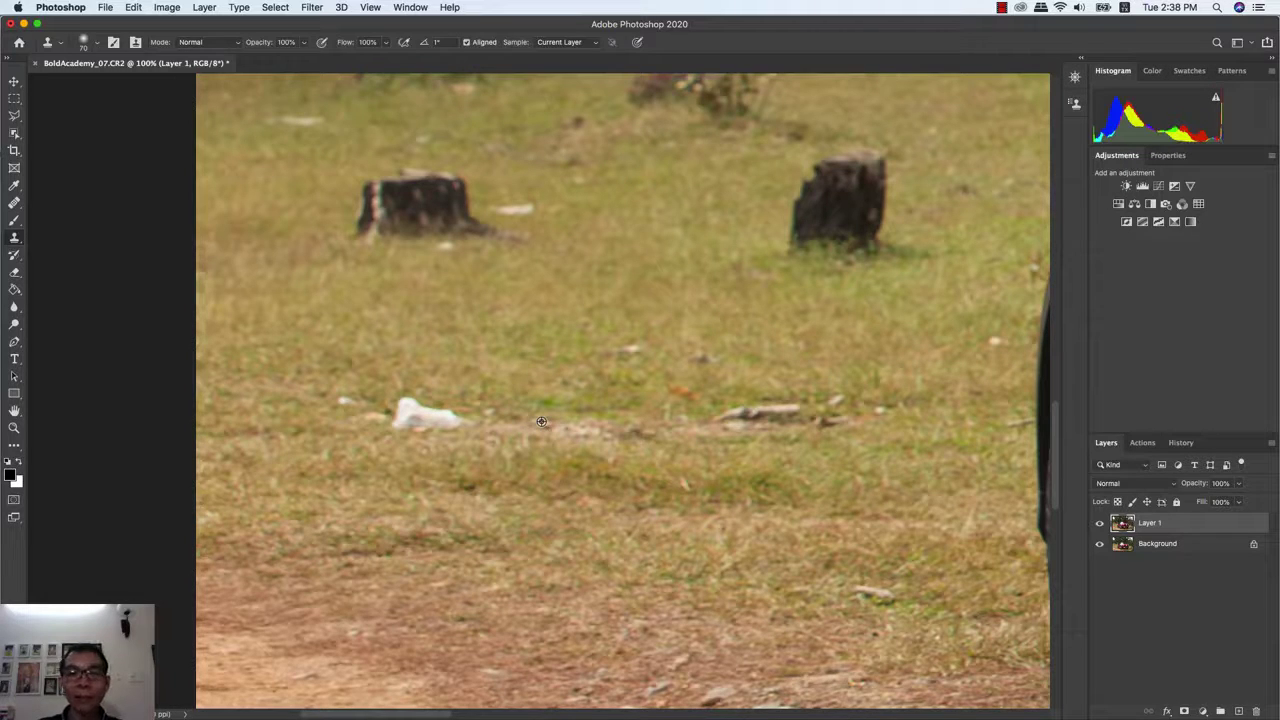
left_click(541, 421, "alt")
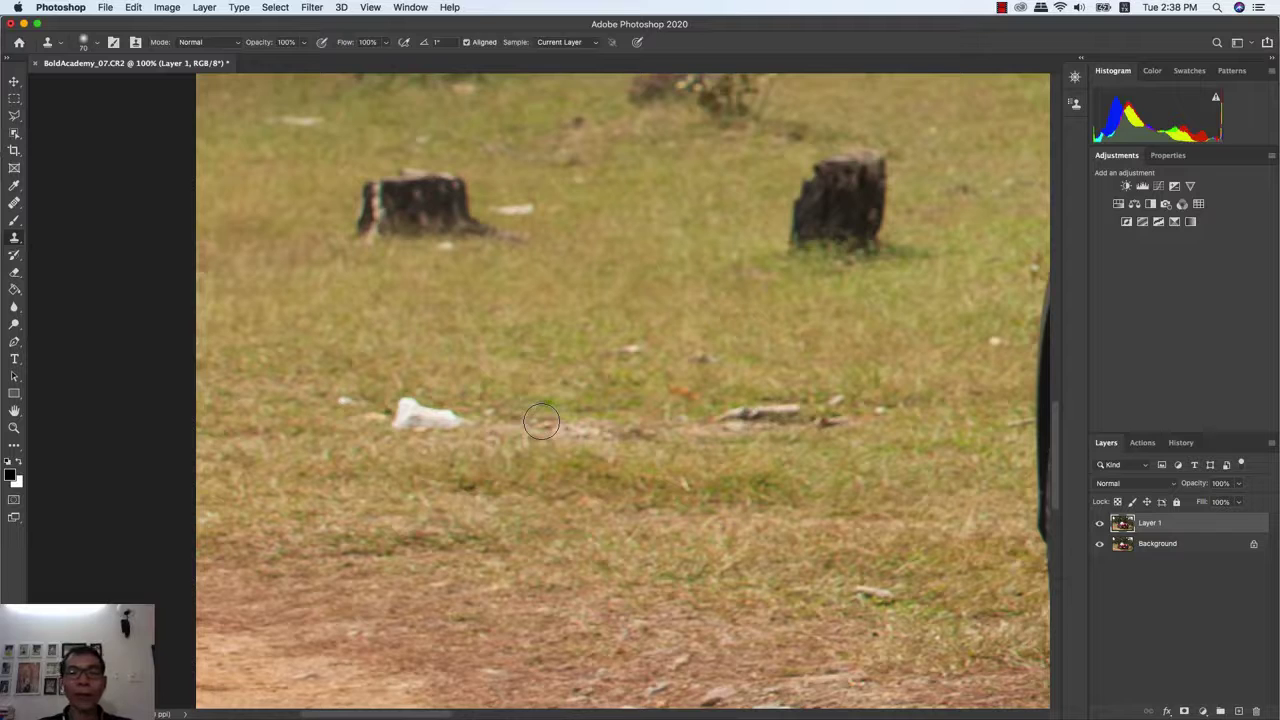
left_click(541, 421, "alt")
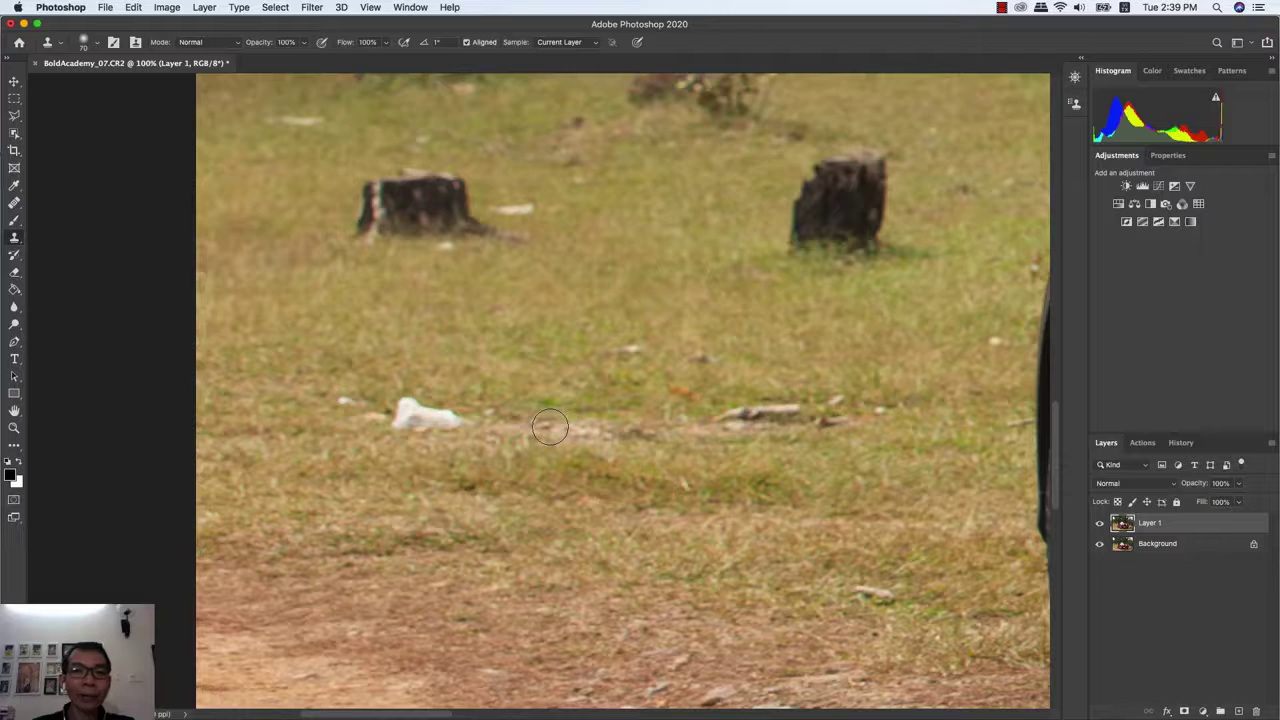
left_click_drag(550, 428, 426, 420)
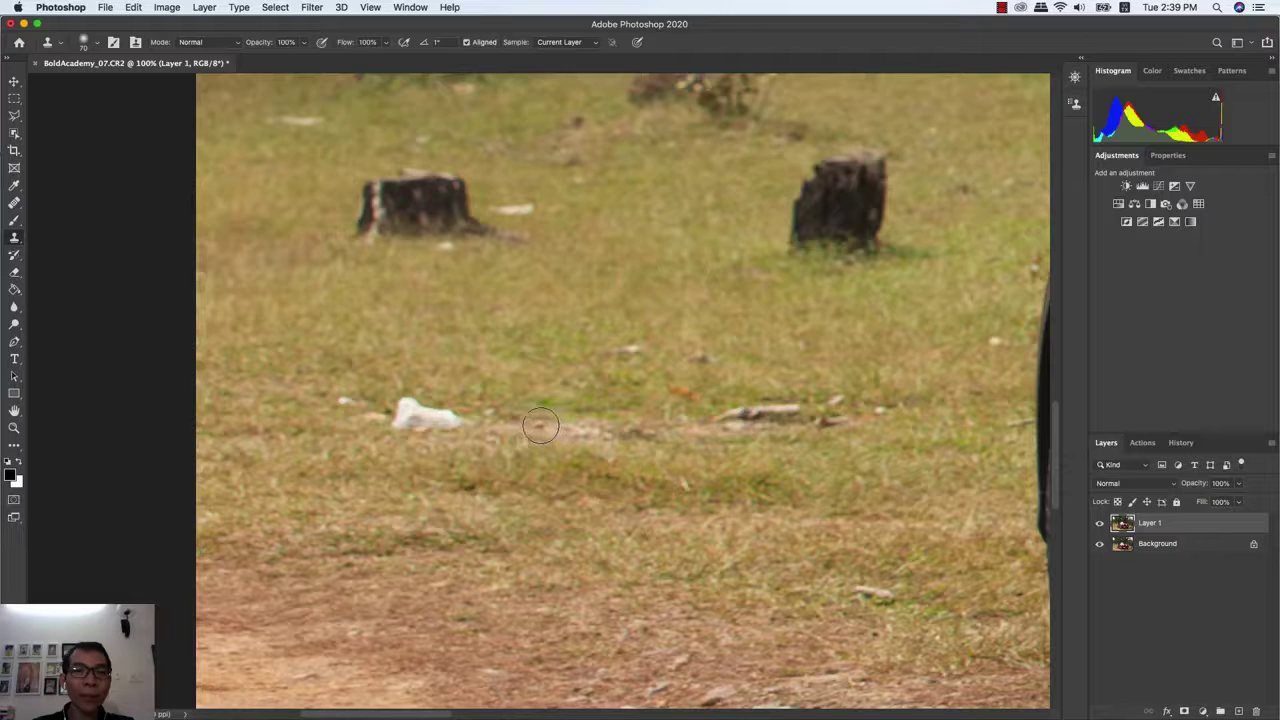
left_click(425, 419)
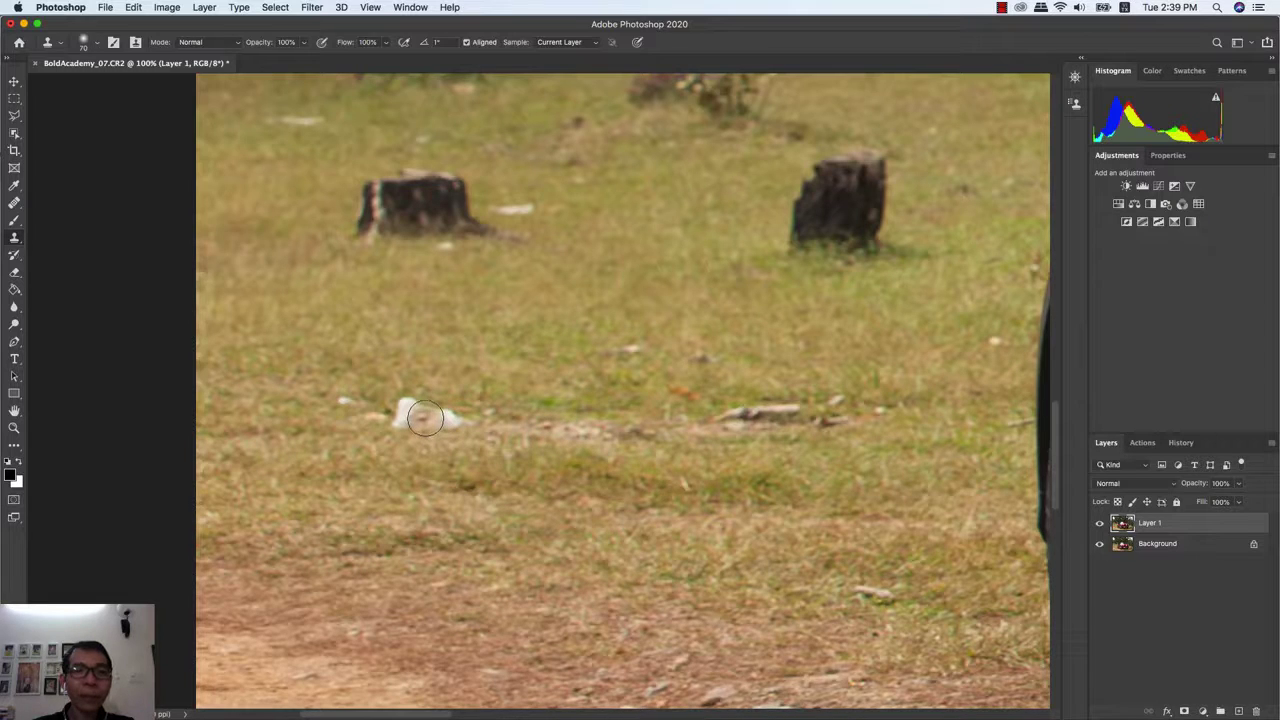
mouse_move(425, 419)
left_mouse_down()
mouse_move(404, 408)
mouse_move(448, 425)
left_mouse_up()
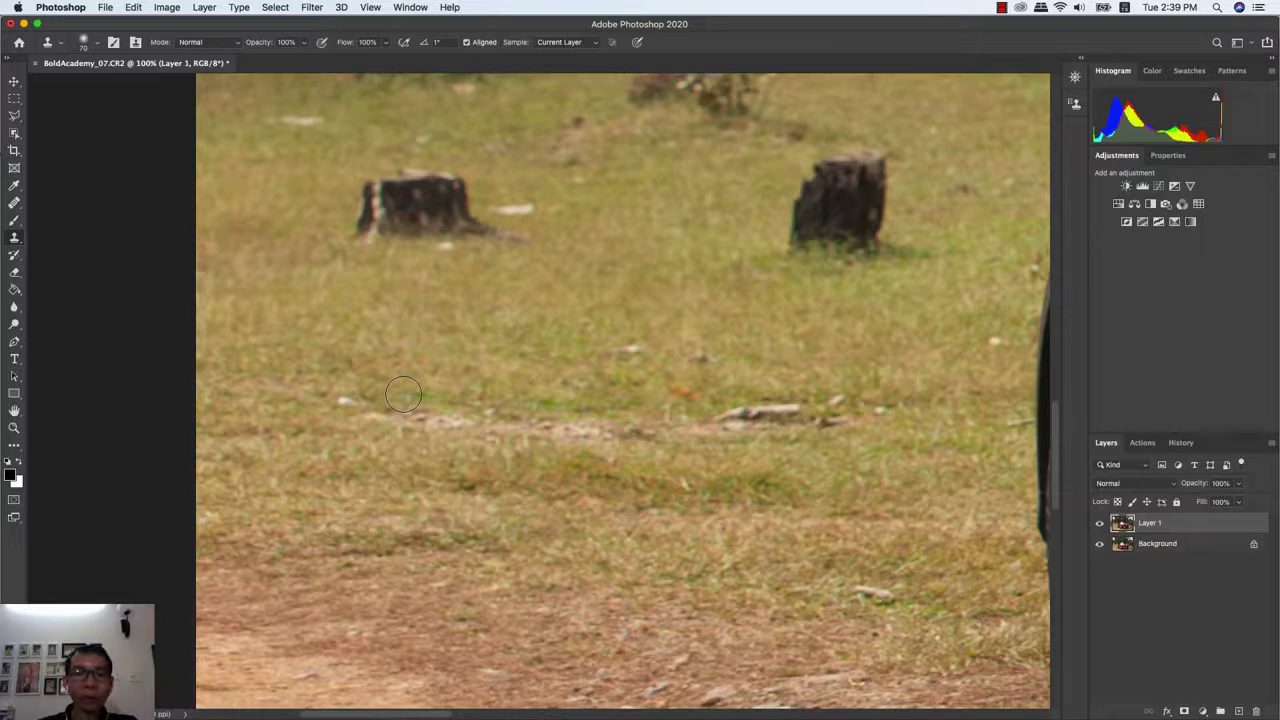
key("bracketleft")
- With a 45 px brush, clone grass over the white sticks left of and beside the stump
key("bracketleft")
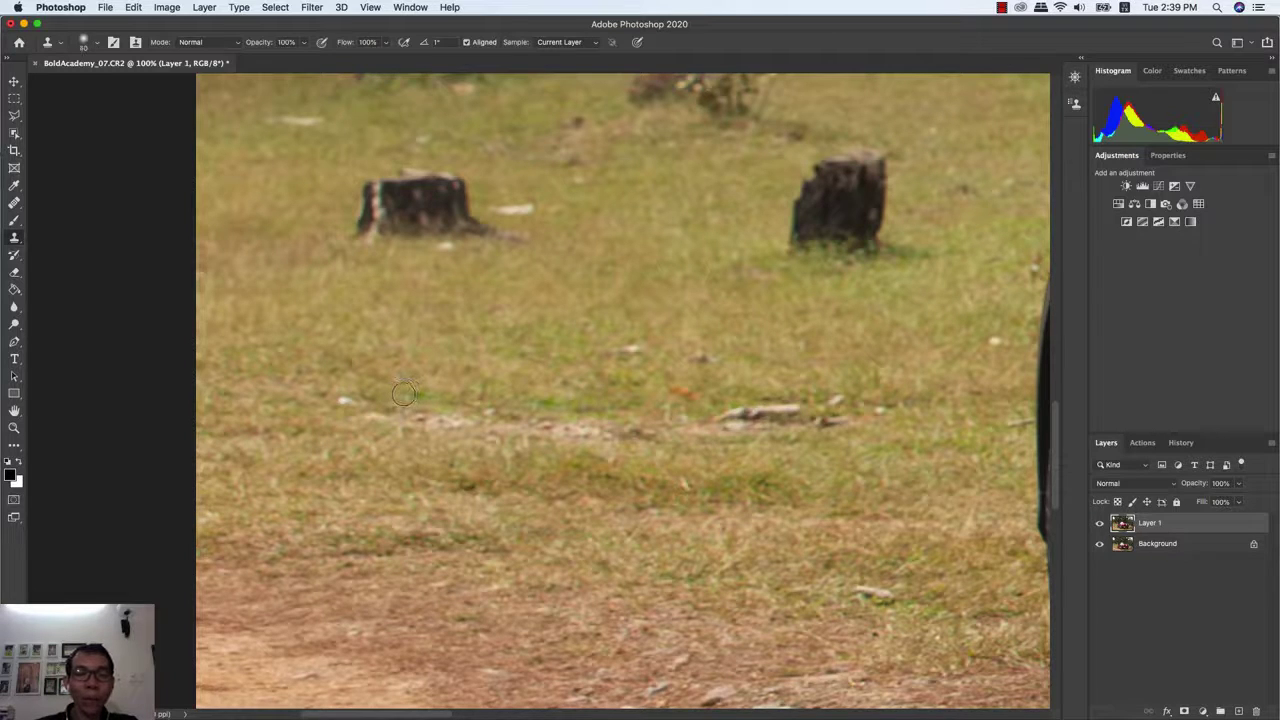
key("bracketleft")
key("bracketleft")
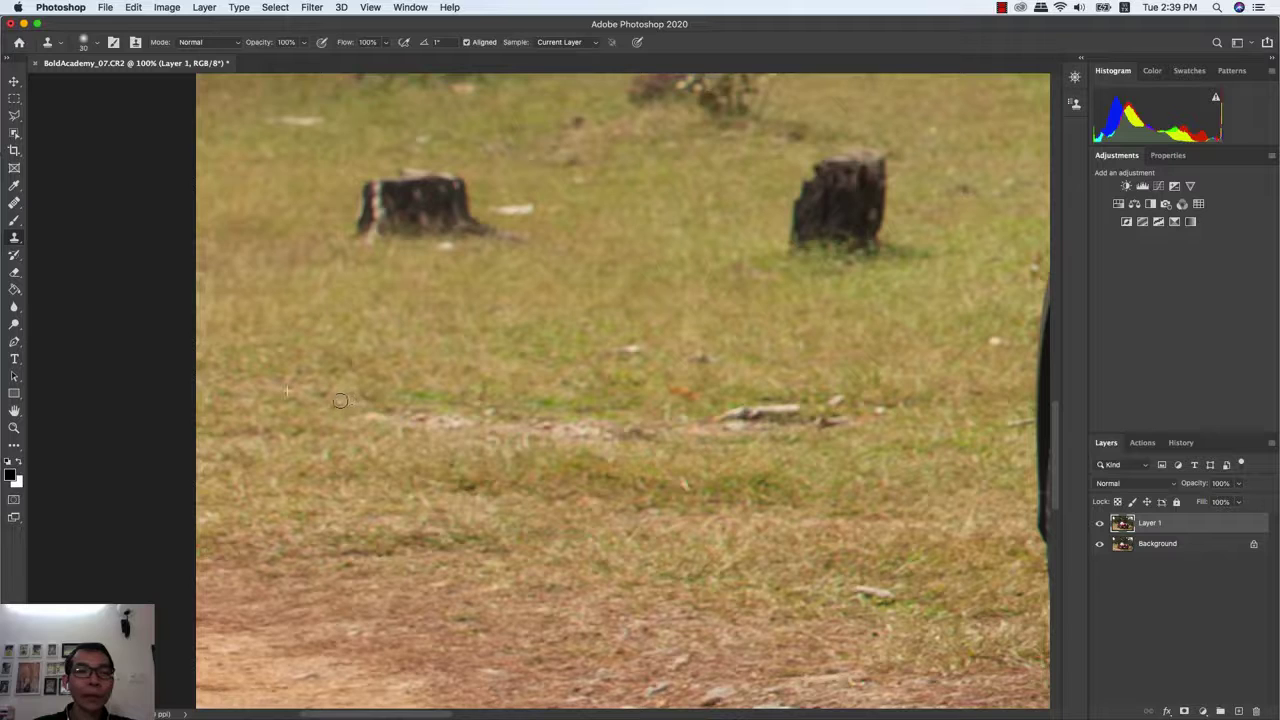
left_click(346, 400)
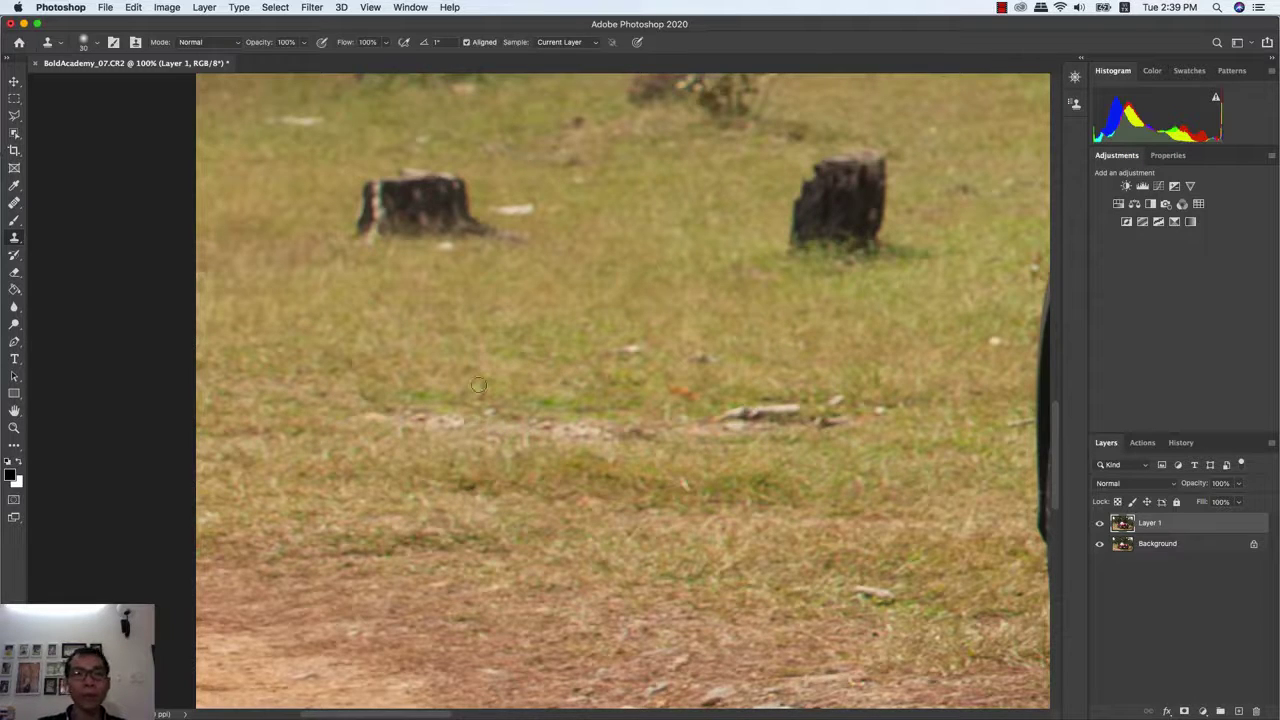
left_click_drag(515, 316, 452, 456)
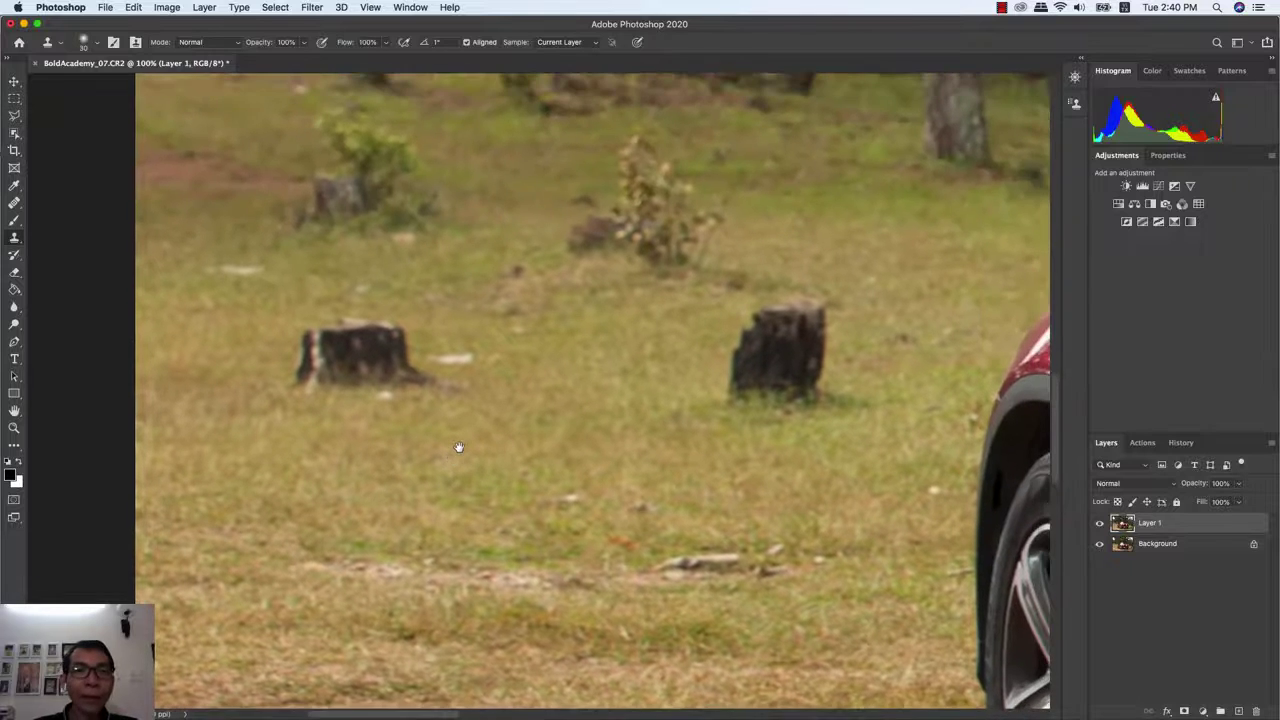
left_click(524, 361, "alt")
left_click_drag(445, 360, 503, 371)
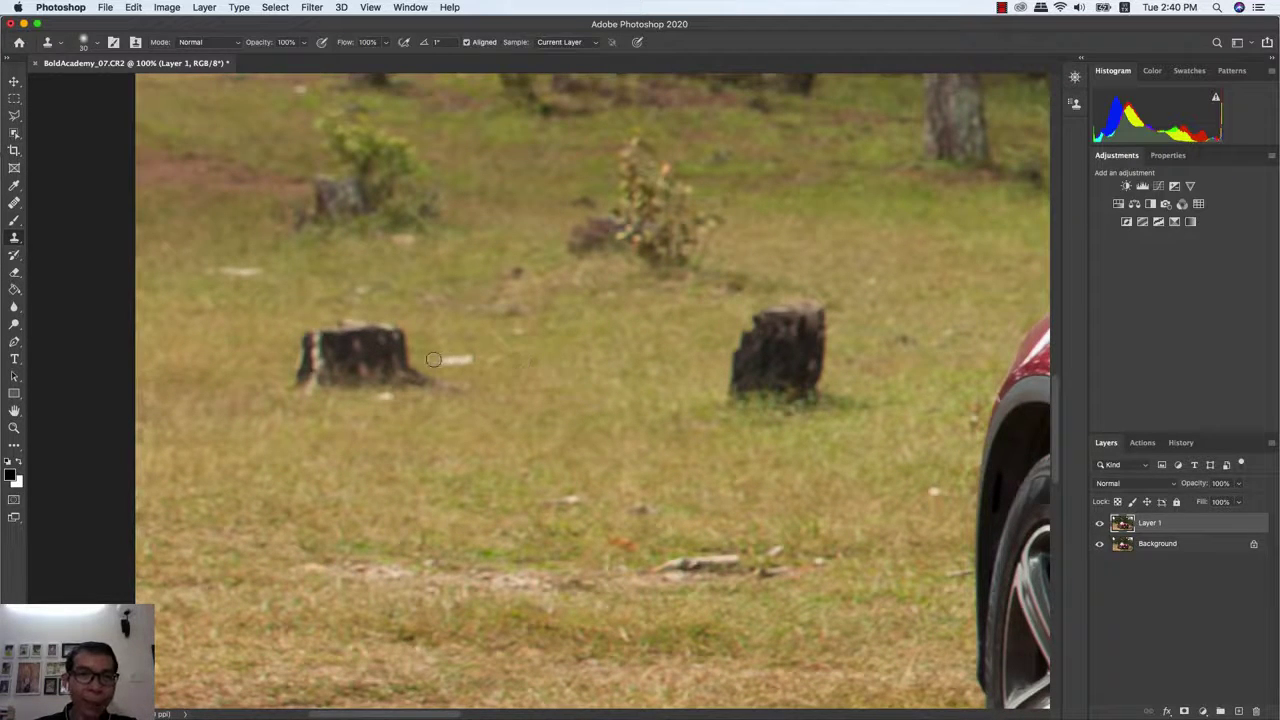
left_click(500, 385, "alt")
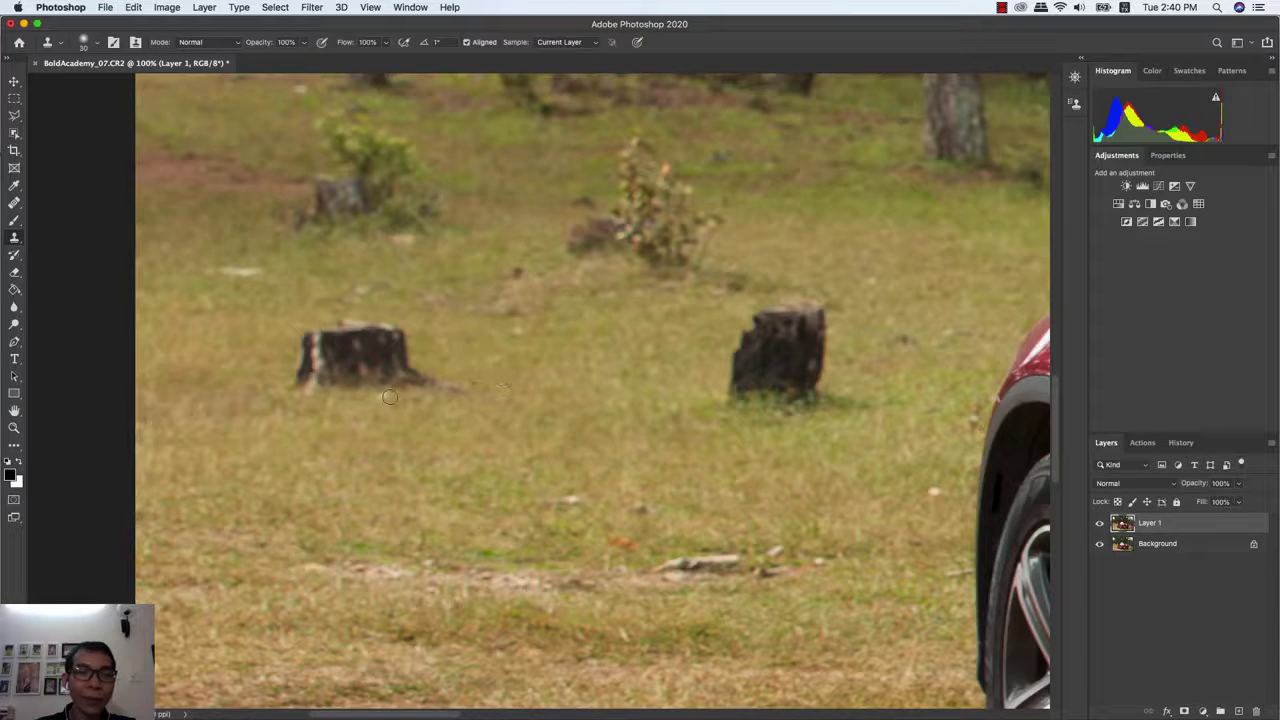
left_click(353, 401, "alt")
left_click_drag(376, 398, 395, 403)
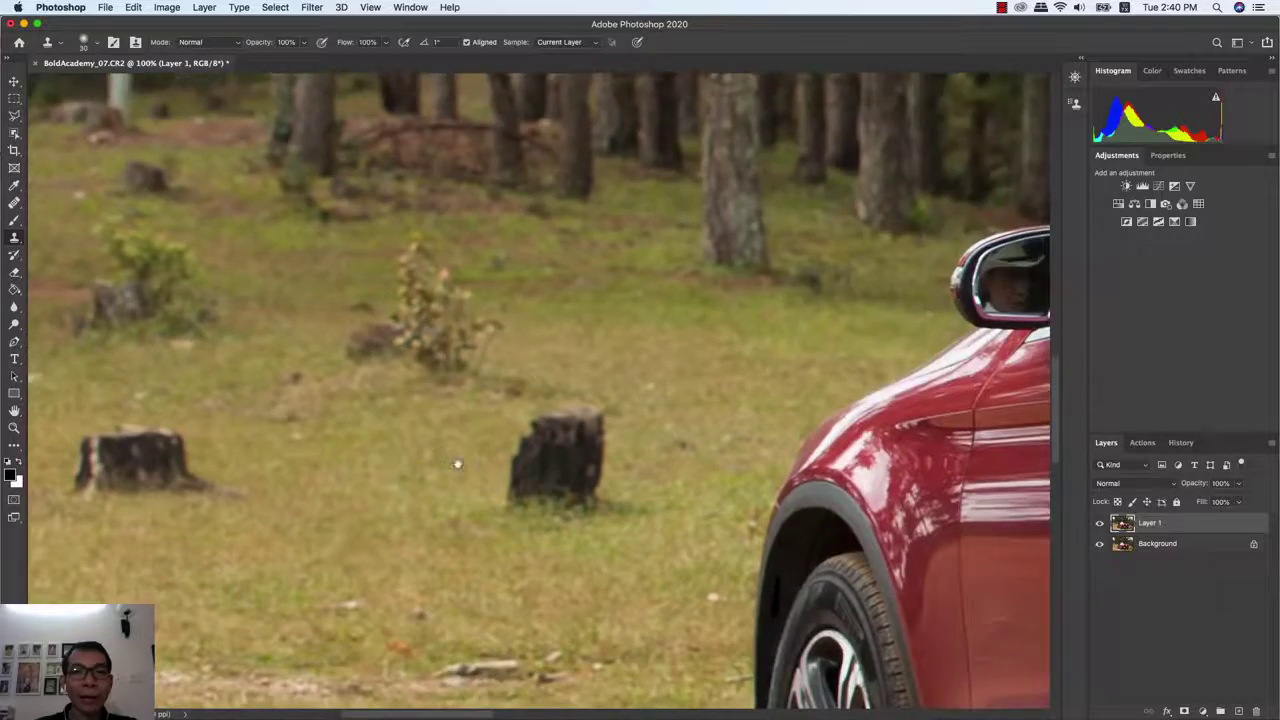
- Move to the stump by the car's exhaust and clone grass over the white object there
left_click_drag(644, 391, 533, 107)
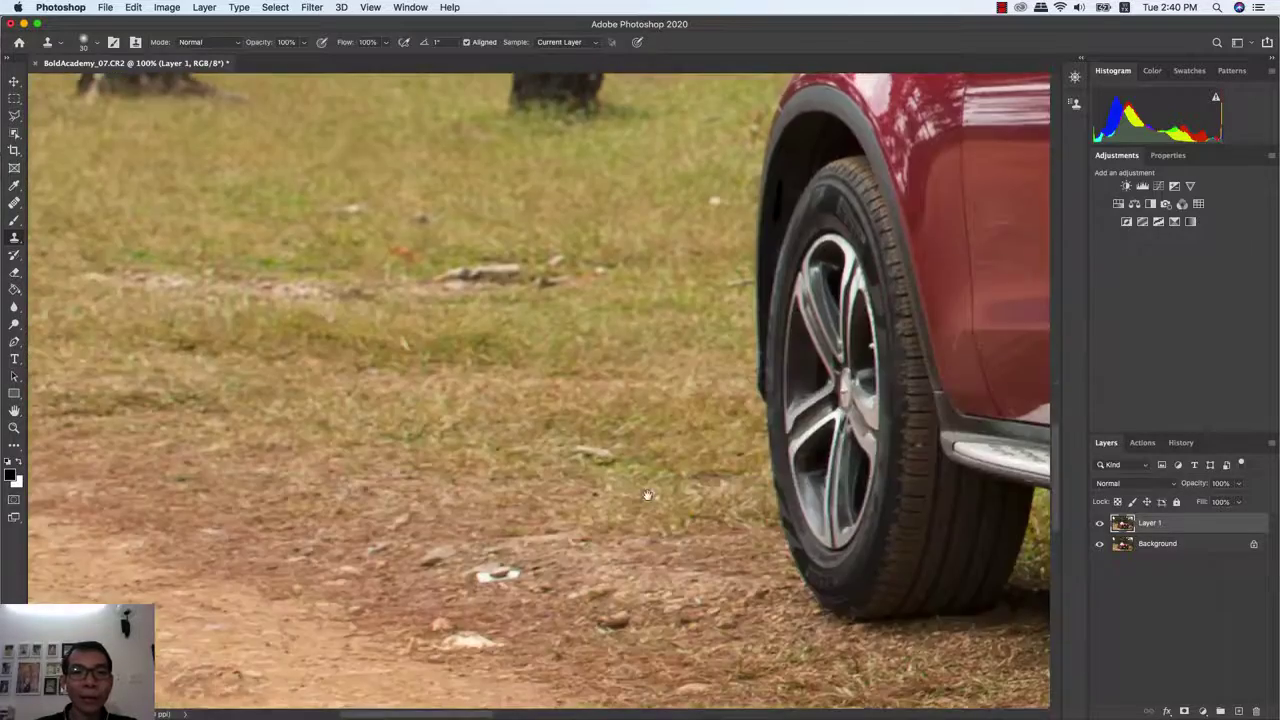
mouse_move(560, 440)
left_mouse_down()
mouse_move(650, 276)
mouse_move(606, 246)
mouse_move(521, 144)
left_mouse_up()
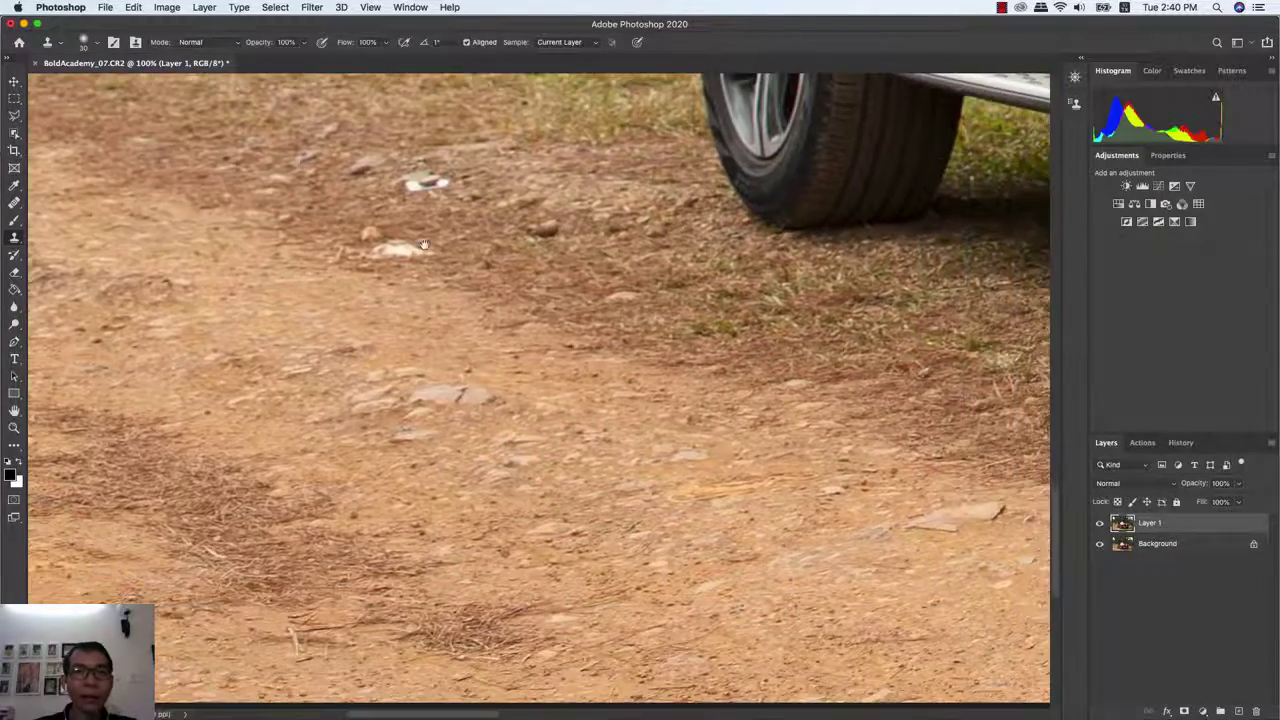
left_click_drag(444, 255, 214, 215)
left_click_drag(511, 171, 471, 286)
left_click_drag(633, 320, 223, 320)
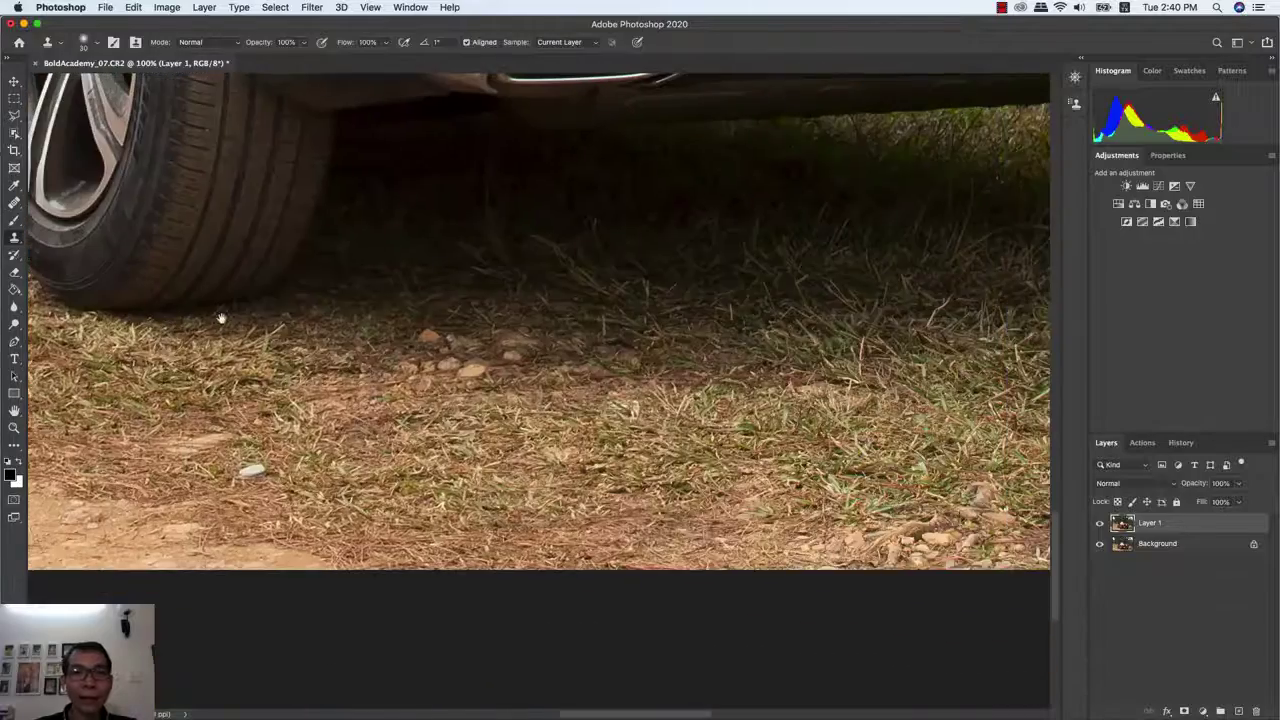
left_click_drag(559, 391, 485, 391)
mouse_move(560, 420)
left_mouse_down()
mouse_move(543, 443)
mouse_move(4, 357)
left_mouse_up()
left_click_drag(793, 223, 730, 357)
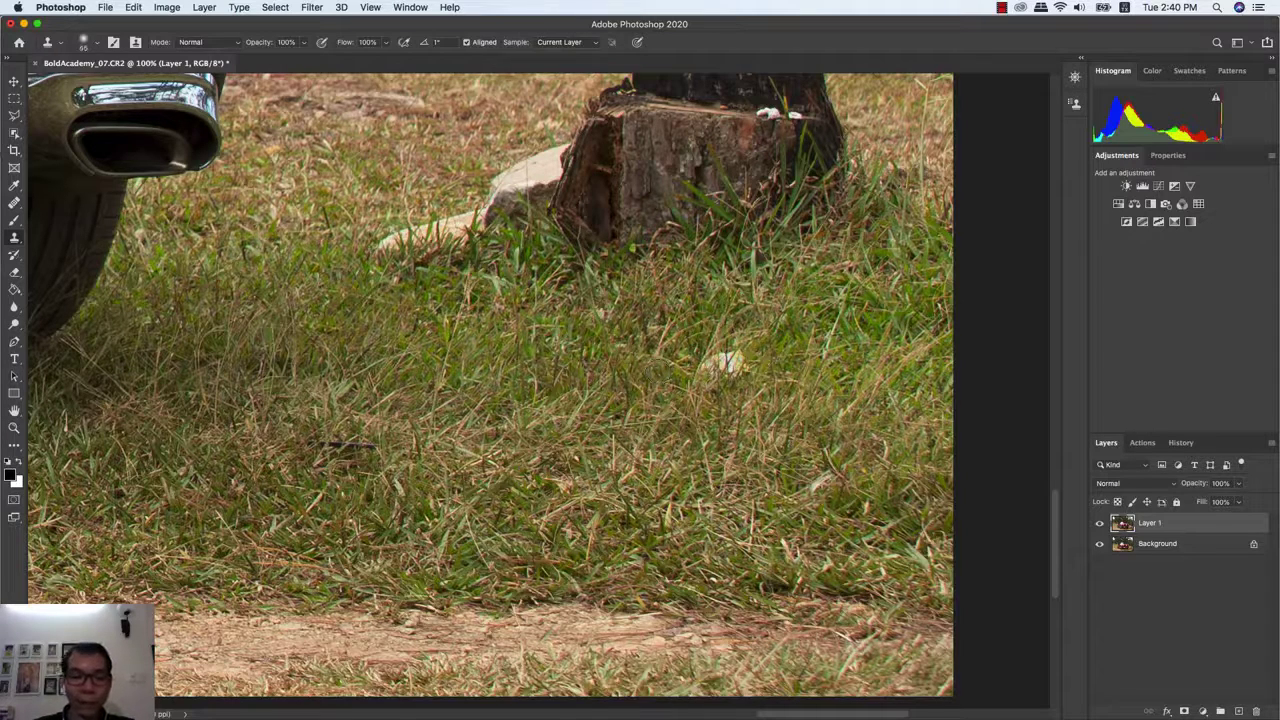
mouse_move(715, 365)
left_mouse_down()
mouse_move(730, 362)
mouse_move(726, 394)
left_mouse_up()
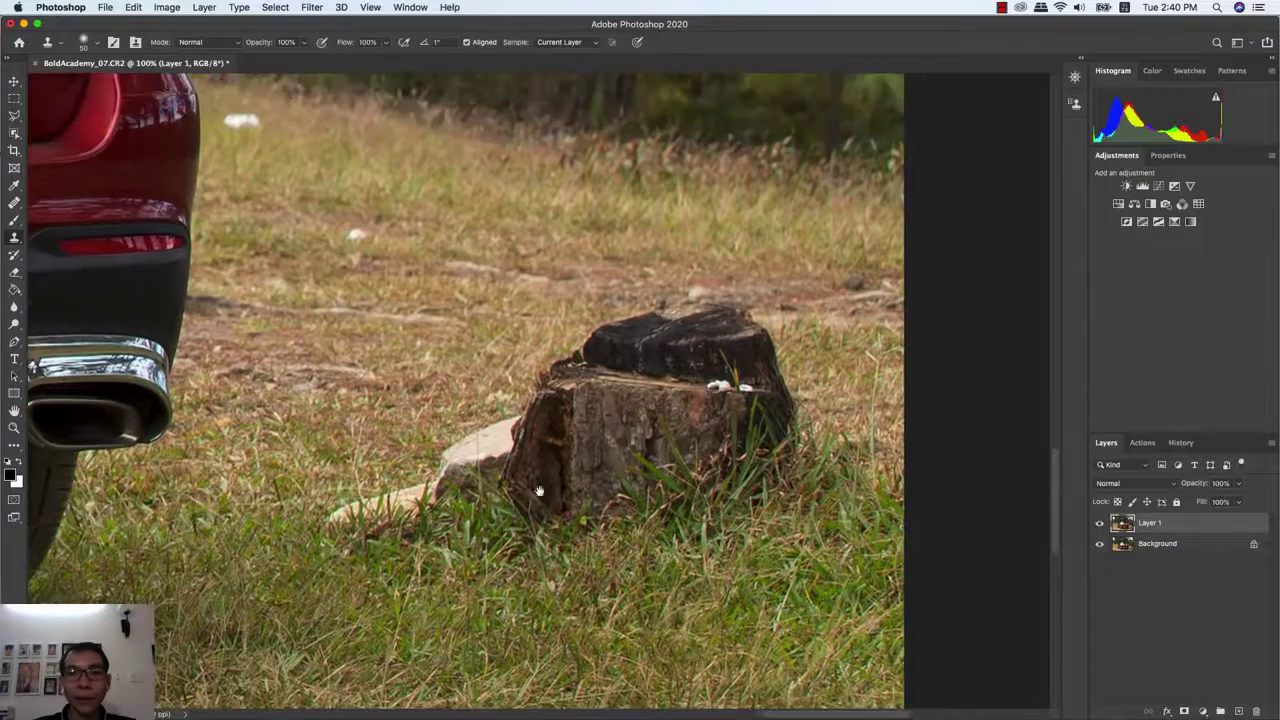
- Shrink the brush to 35 px and clone away the litter spot in the grass behind the car
mouse_move(545, 300)
left_mouse_down()
mouse_move(615, 503)
mouse_move(770, 673)
left_mouse_up()
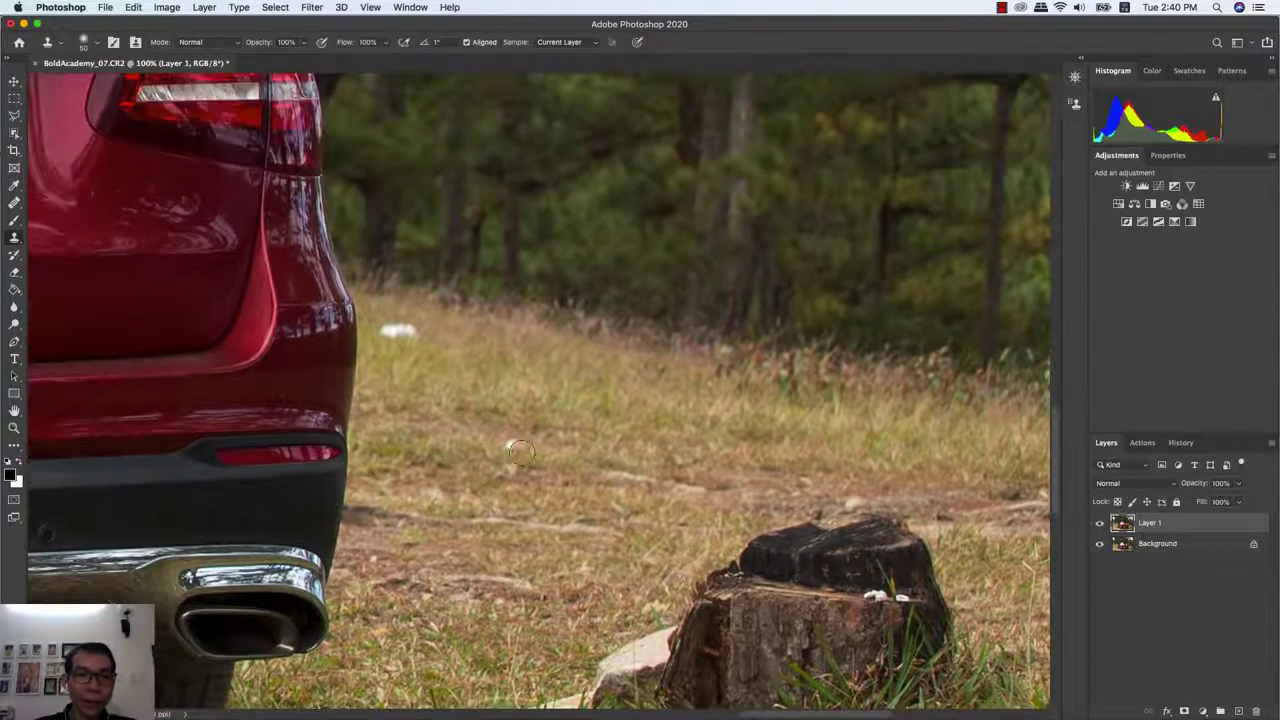
key("bracketleft")
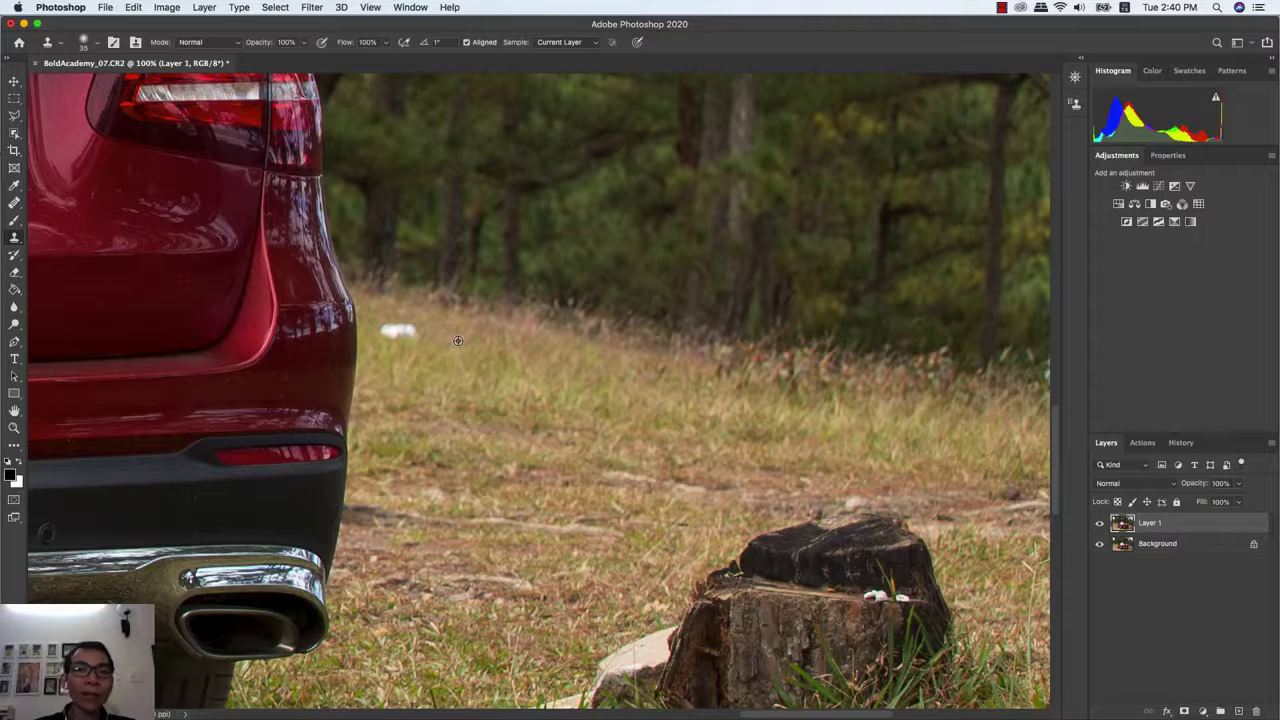
left_click_drag(385, 333, 425, 338)
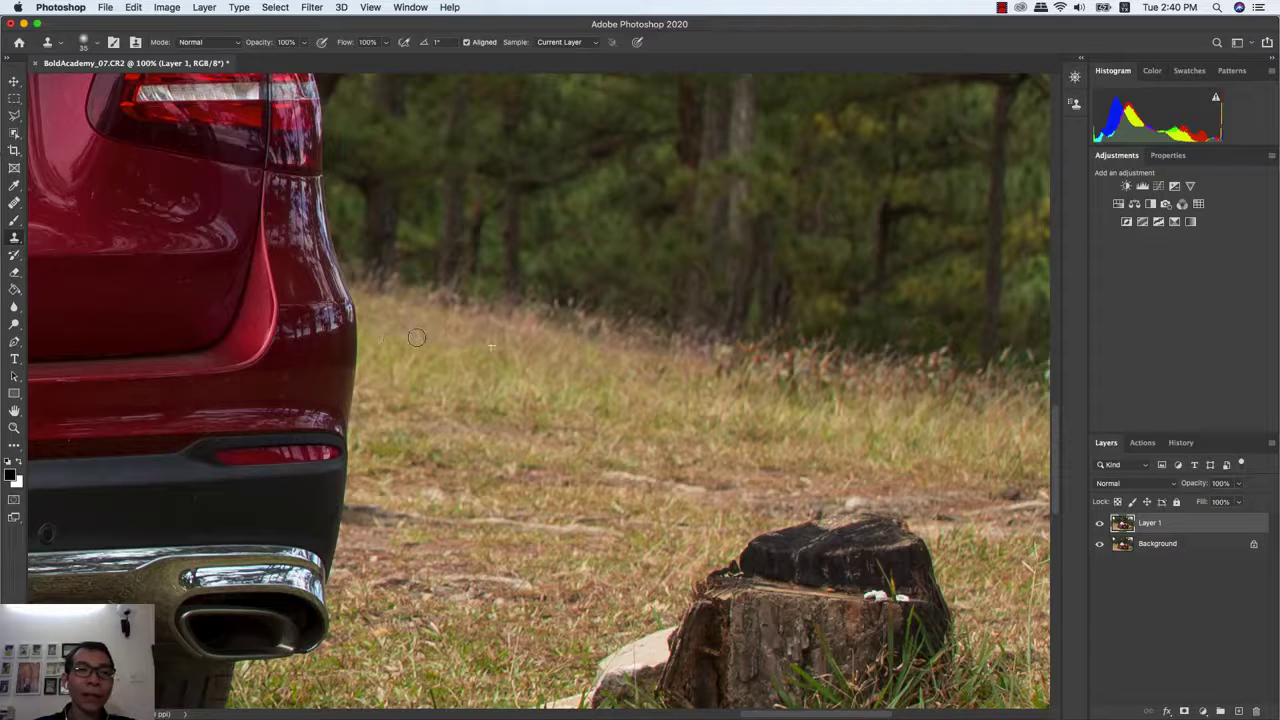
left_click_drag(613, 488, 998, 453)
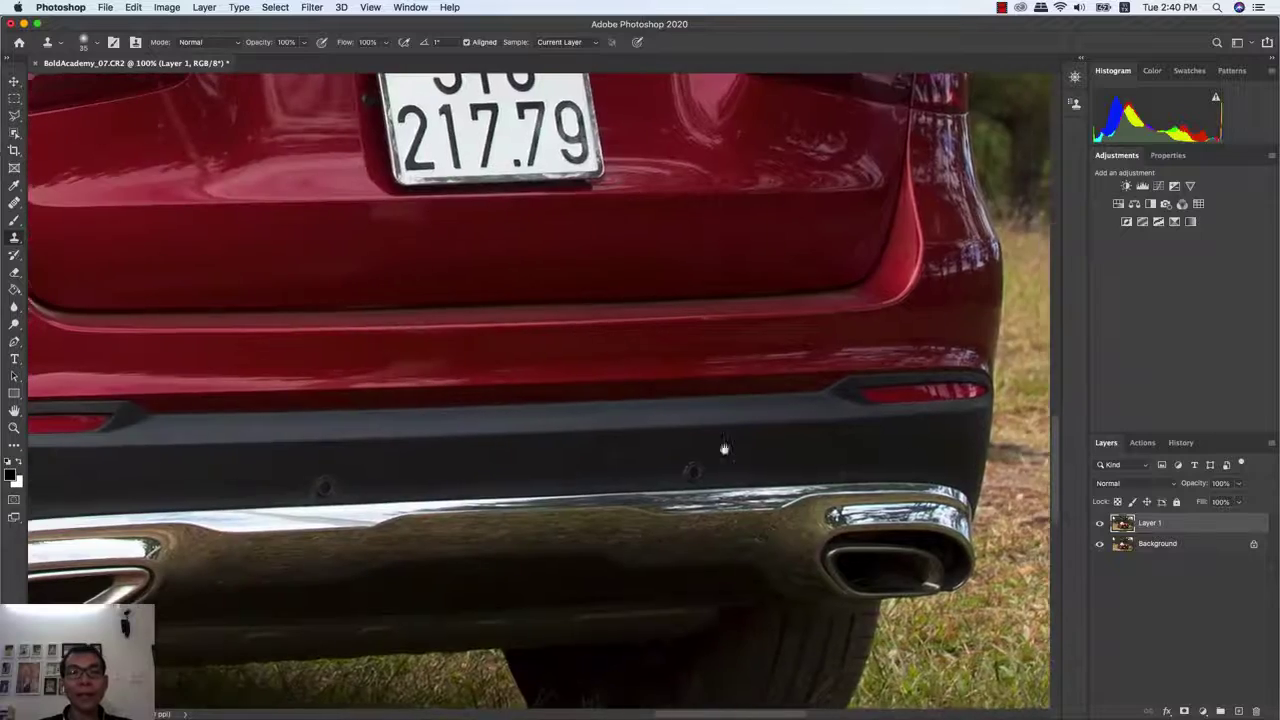
- Pan the view to center the two stumps in the field, reselecting the Clone Stamp
scroll(998, 453, "left", 10)
scroll(514, 449, "left", 10)
scroll(600, 470, "left", 10)
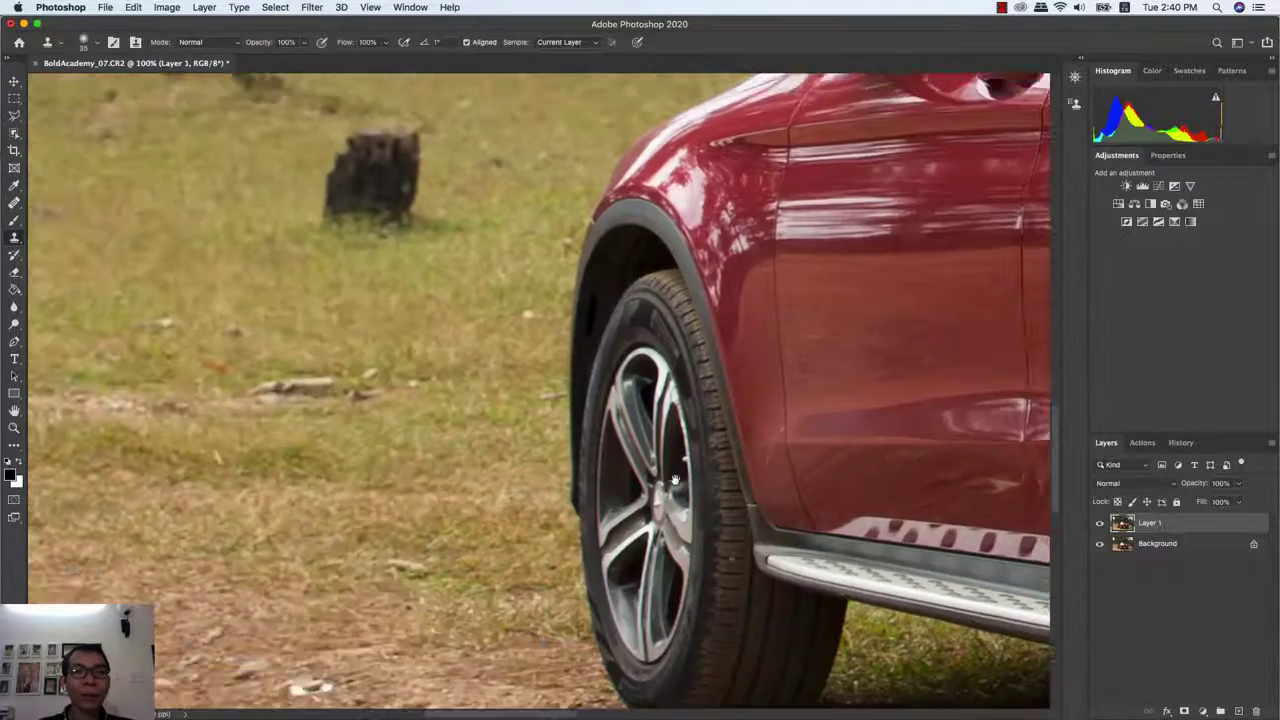
scroll(700, 500, "up", 3)
scroll(765, 510, "up", 3)
scroll(765, 510, "left", 2)
scroll(768, 500, "left", 1)
scroll(772, 490, "left", 4)
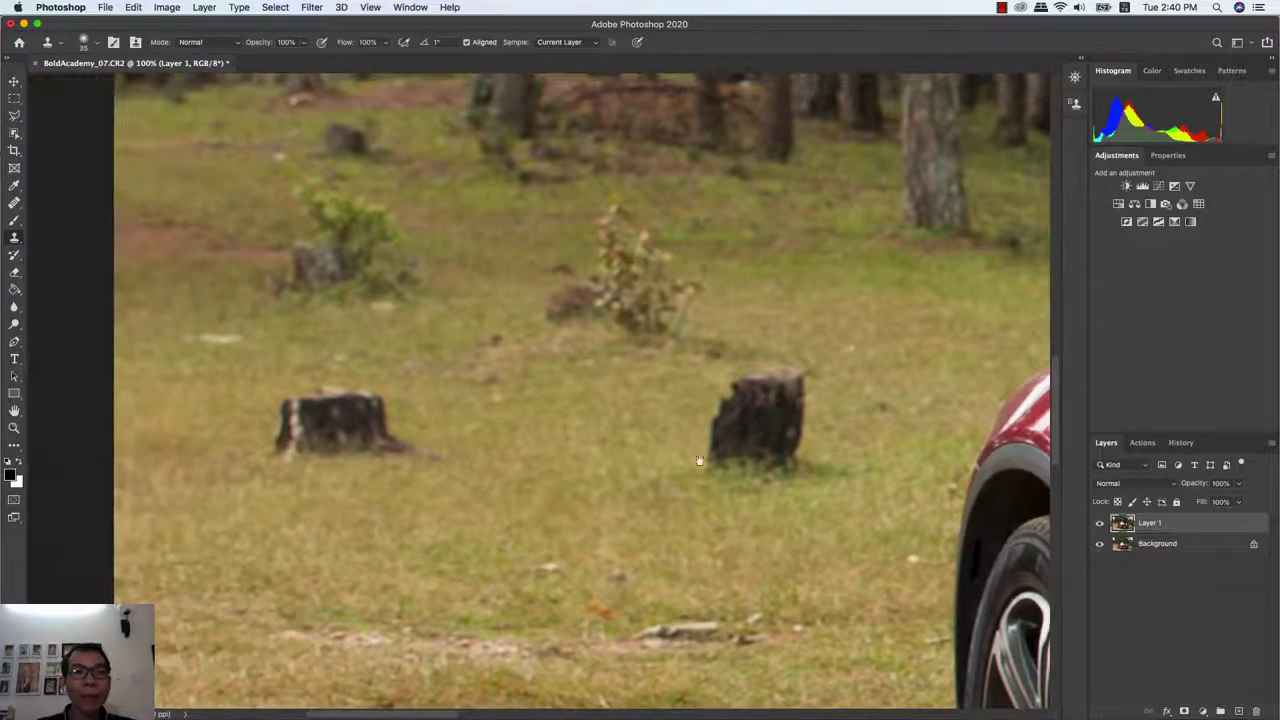
scroll(777, 482, "left", 2)
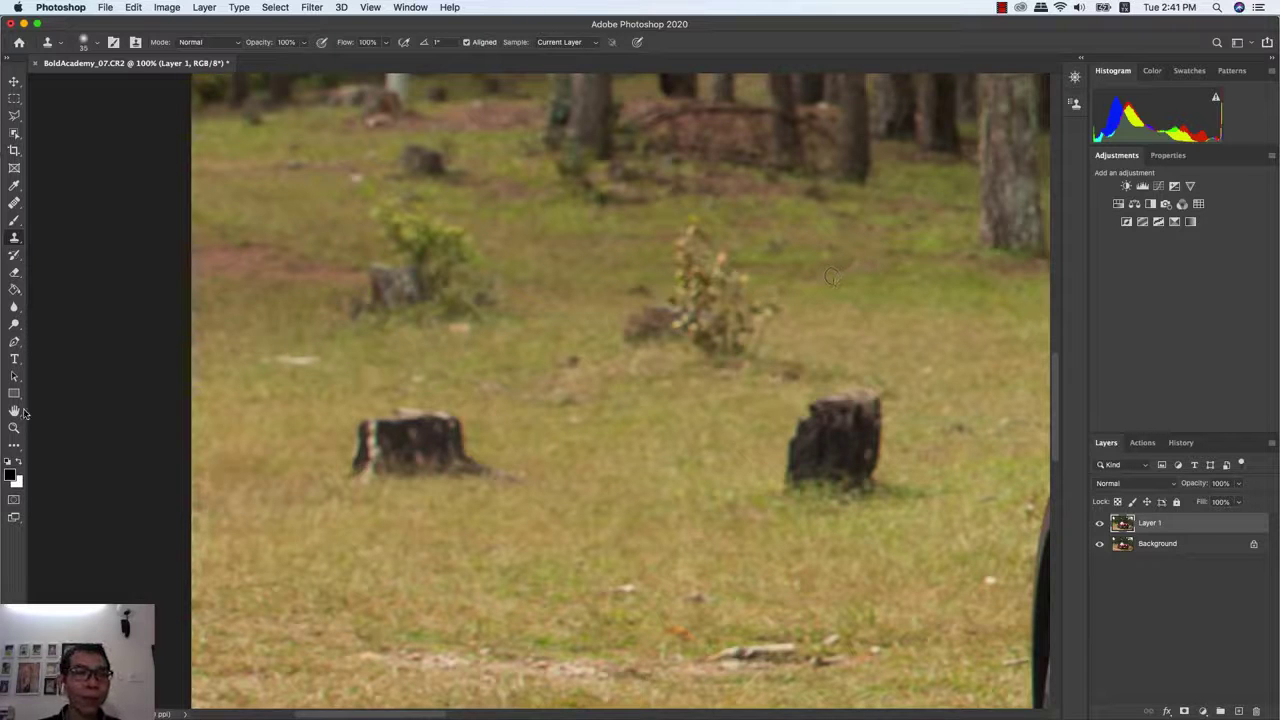
key("h")
mouse_move(631, 390)
left_mouse_down()
mouse_move(444, 427)
mouse_move(592, 447)
left_mouse_up()
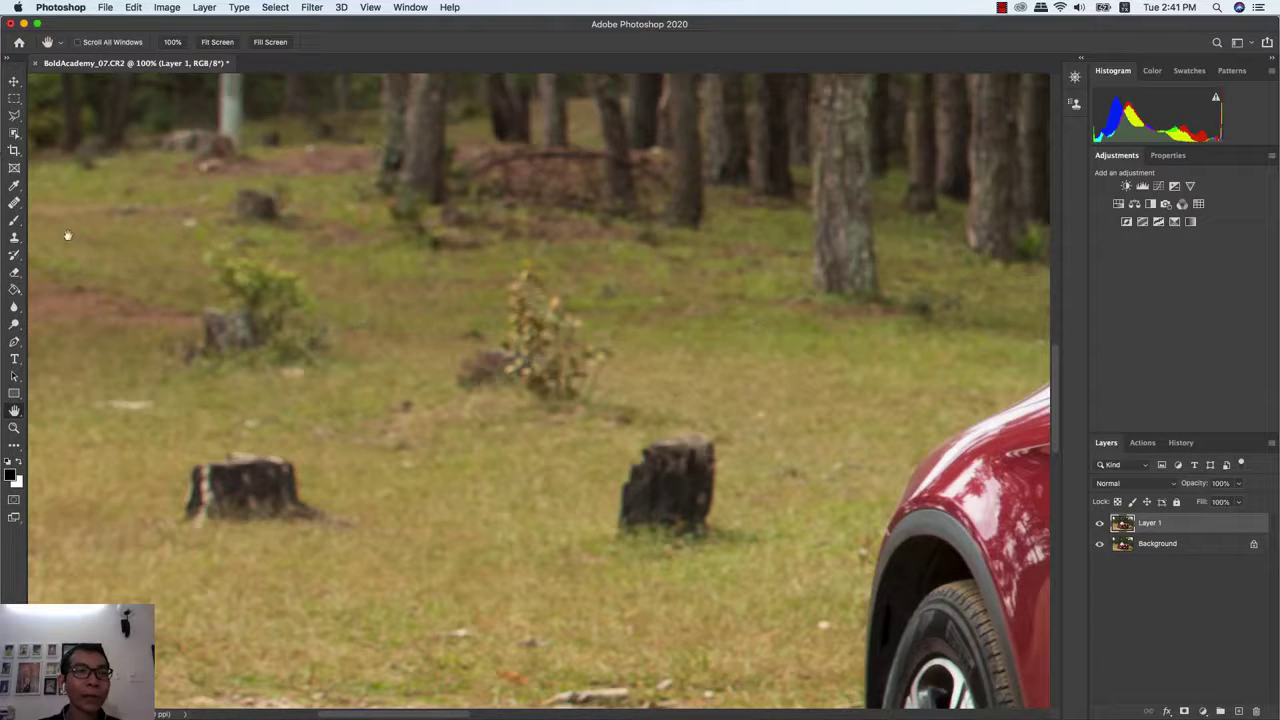
left_click(16, 240)
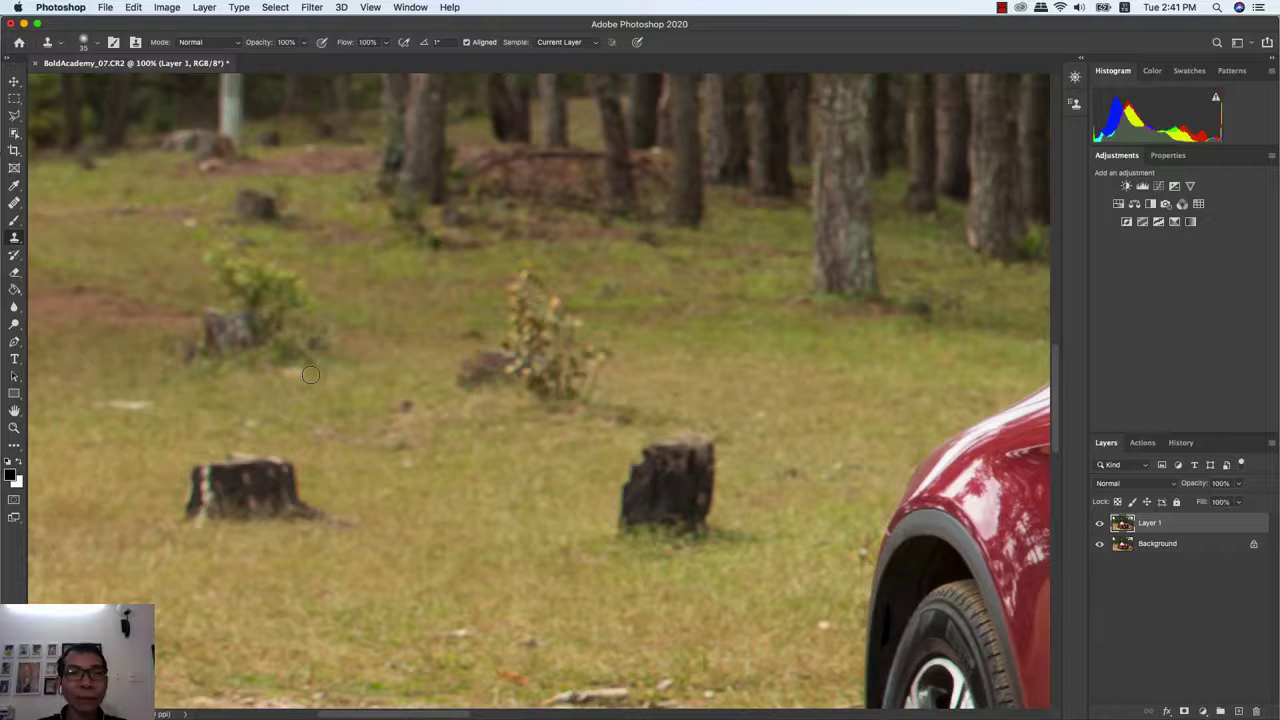
key("space")
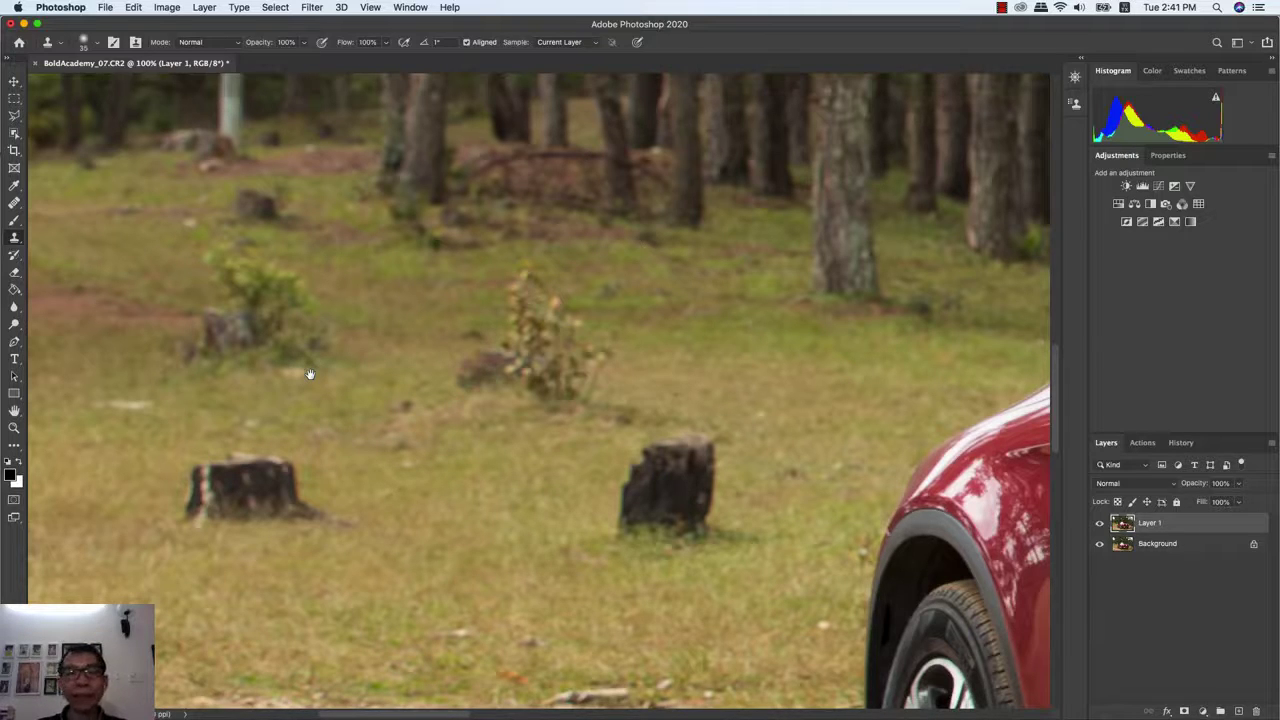
left_click_drag(266, 367, 573, 416)
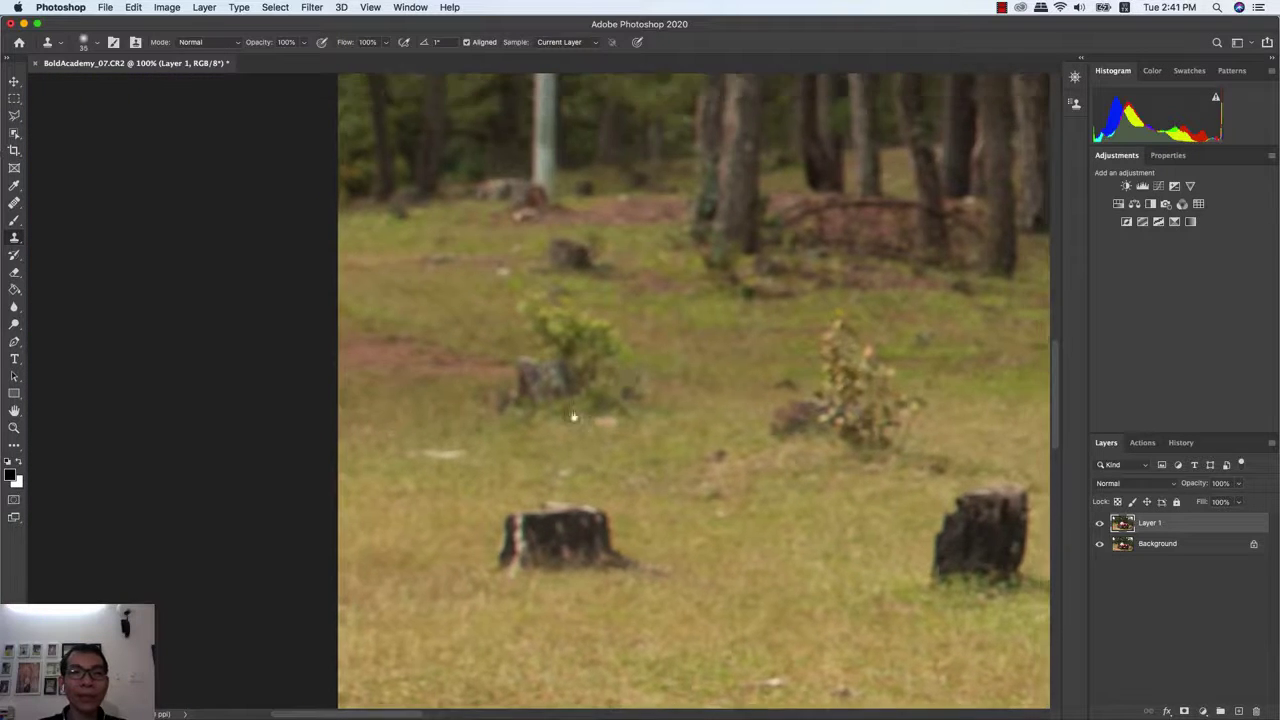
scroll(573, 416, "right", 5)
scroll(573, 416, "up", 2)
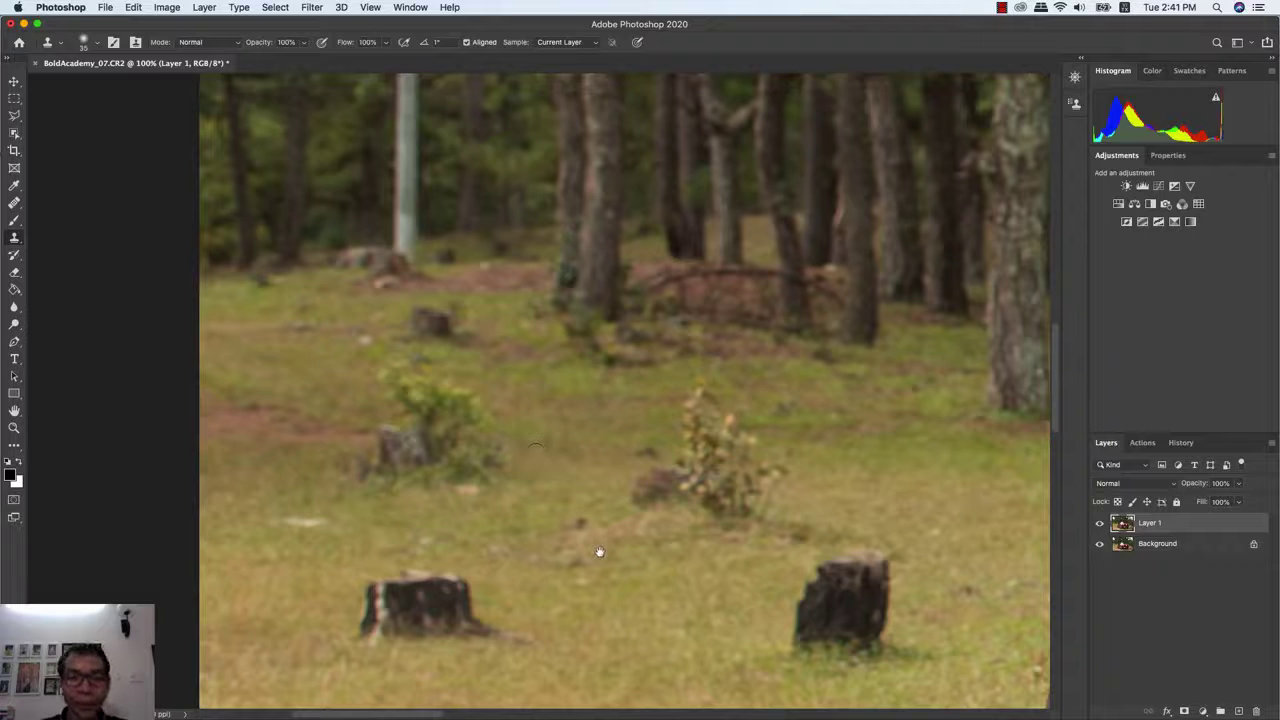
left_click_drag(626, 548, 634, 452)
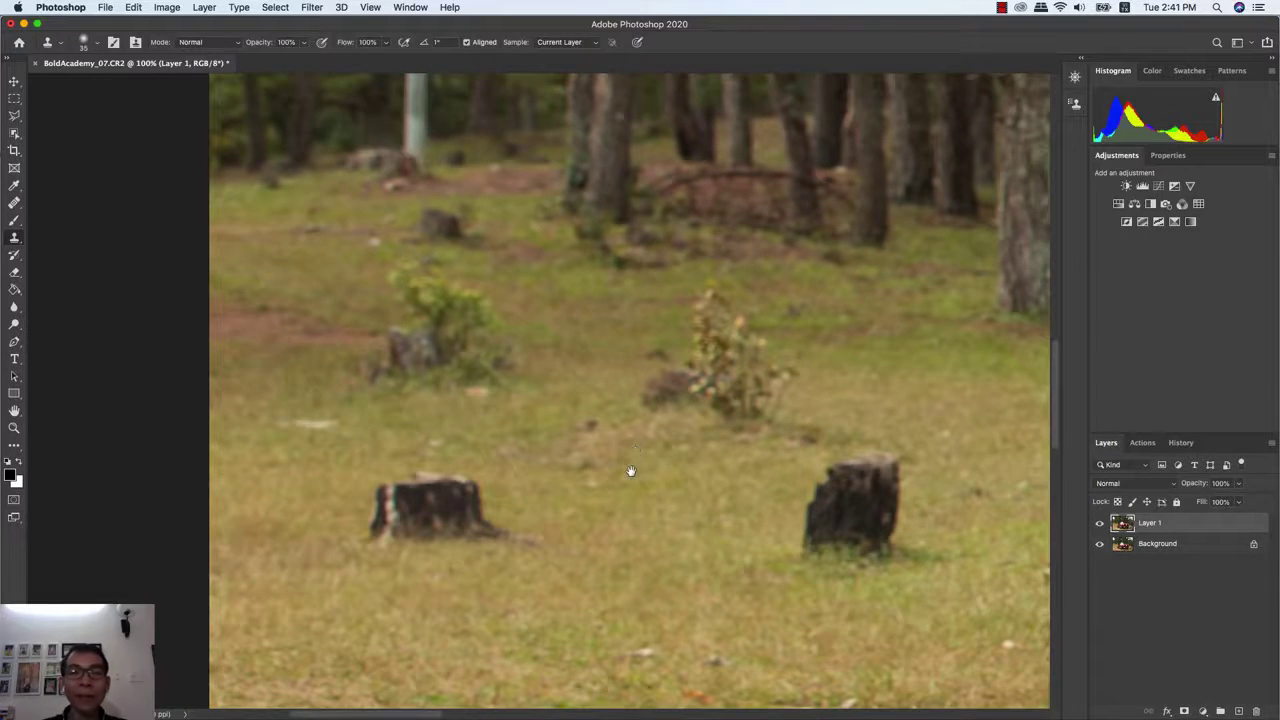
left_click_drag(629, 466, 623, 400)
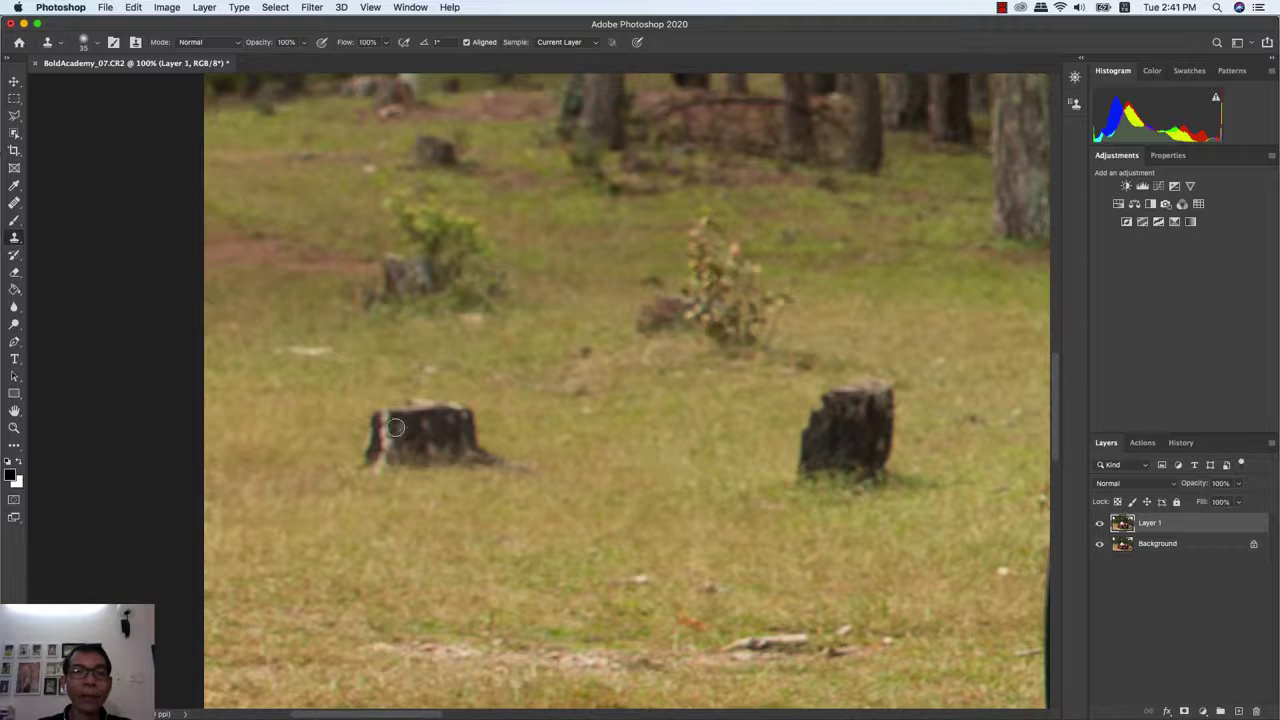
- Enlarge the clone brush to 125 px and lower its opacity to 50%
key("bracketright")
key("bracketright")
key("bracketright")
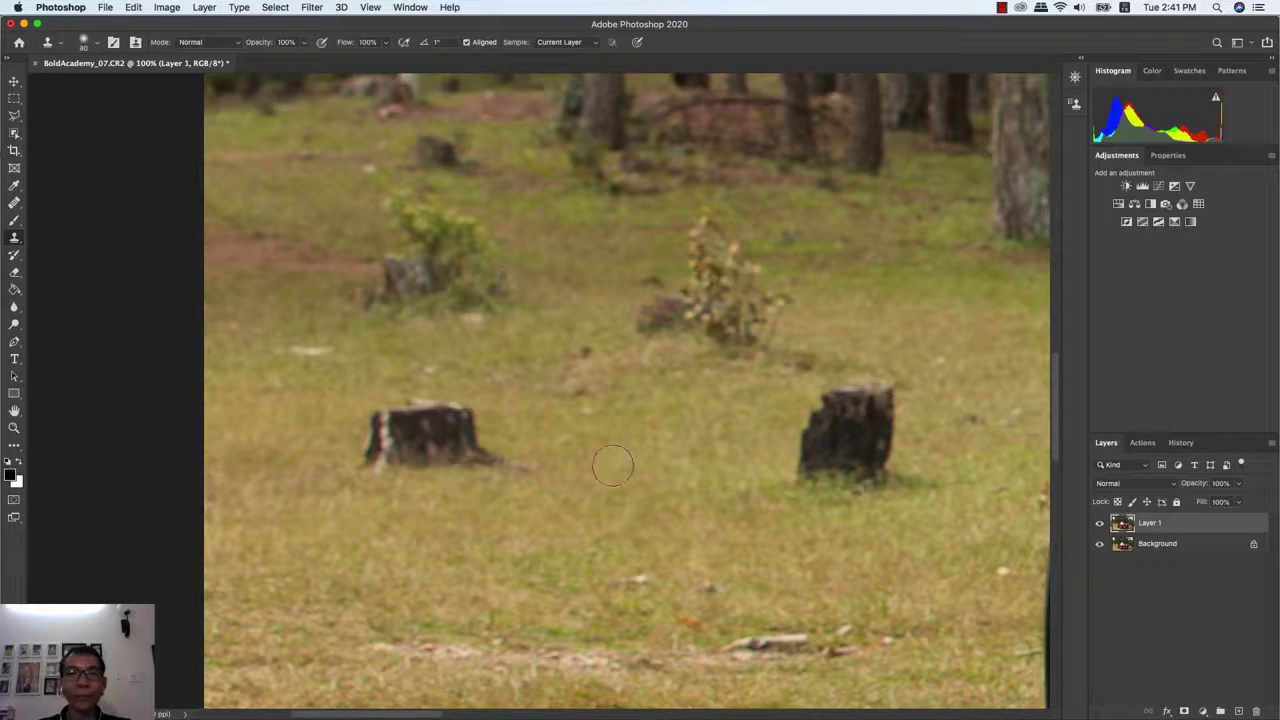
key("bracketright")
key("bracketright")
key("bracketright")
key("bracketright")
key("bracketright")
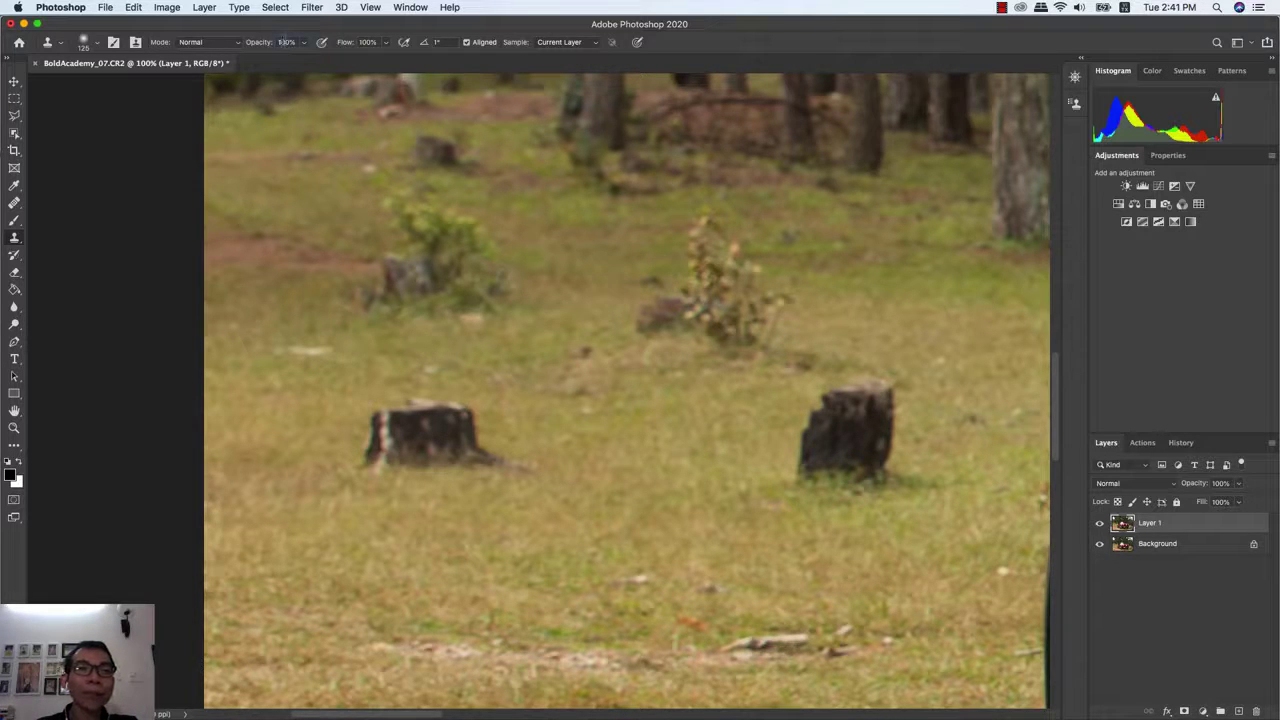
key("9")
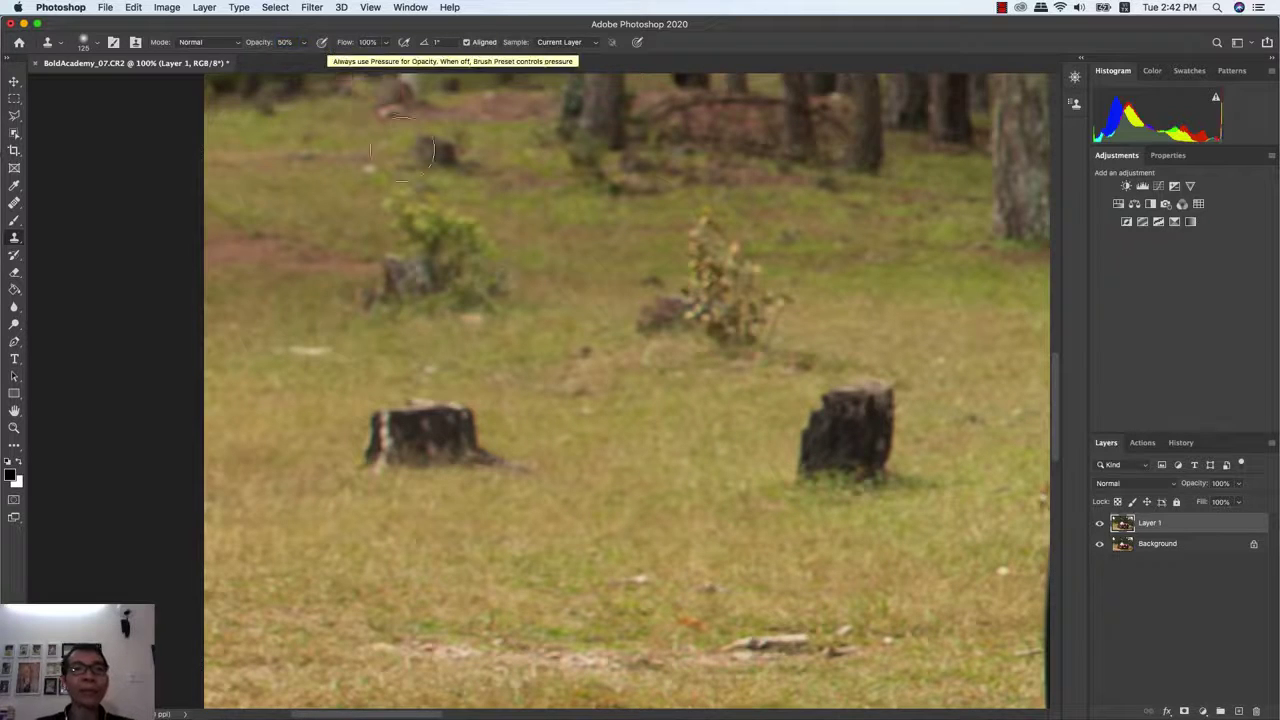
- Undo a first clone stroke on the left stump and enlarge the brush to 200
left_click(624, 441, "alt")
left_click_drag(462, 435, 414, 440)
key("ctrl+z")
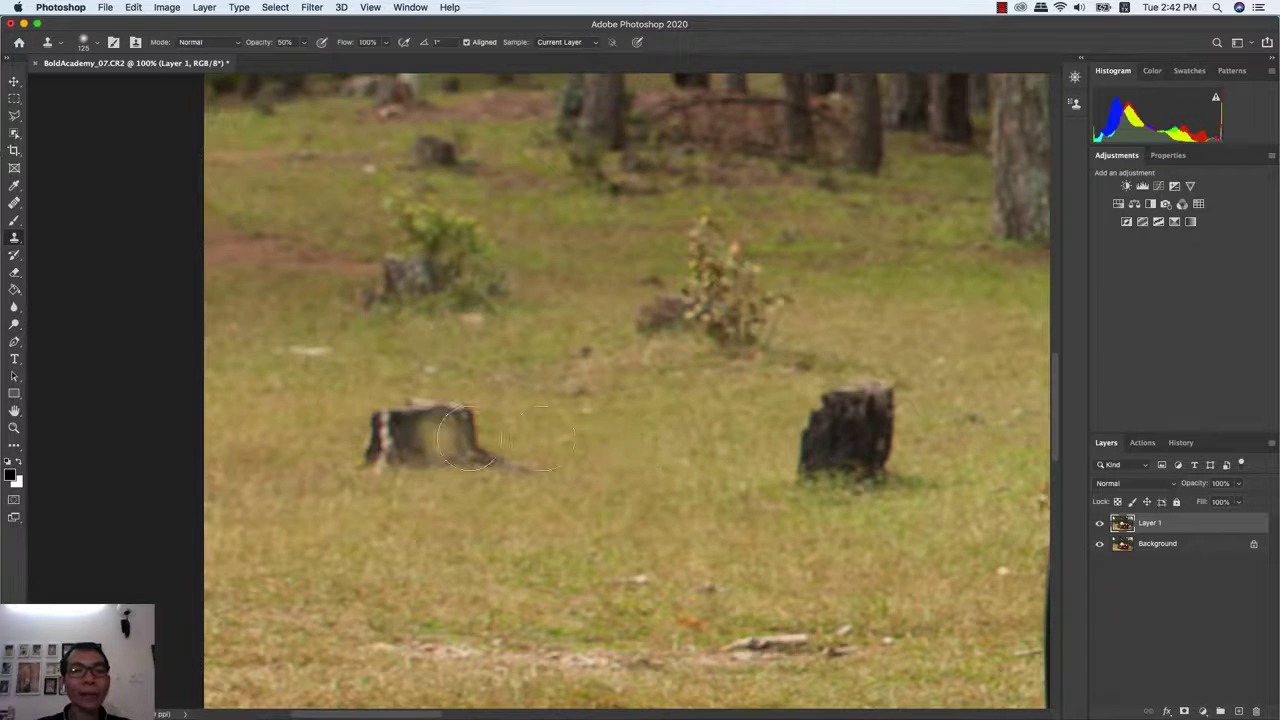
key("bracketright")
key("bracketright")
key("bracketright")
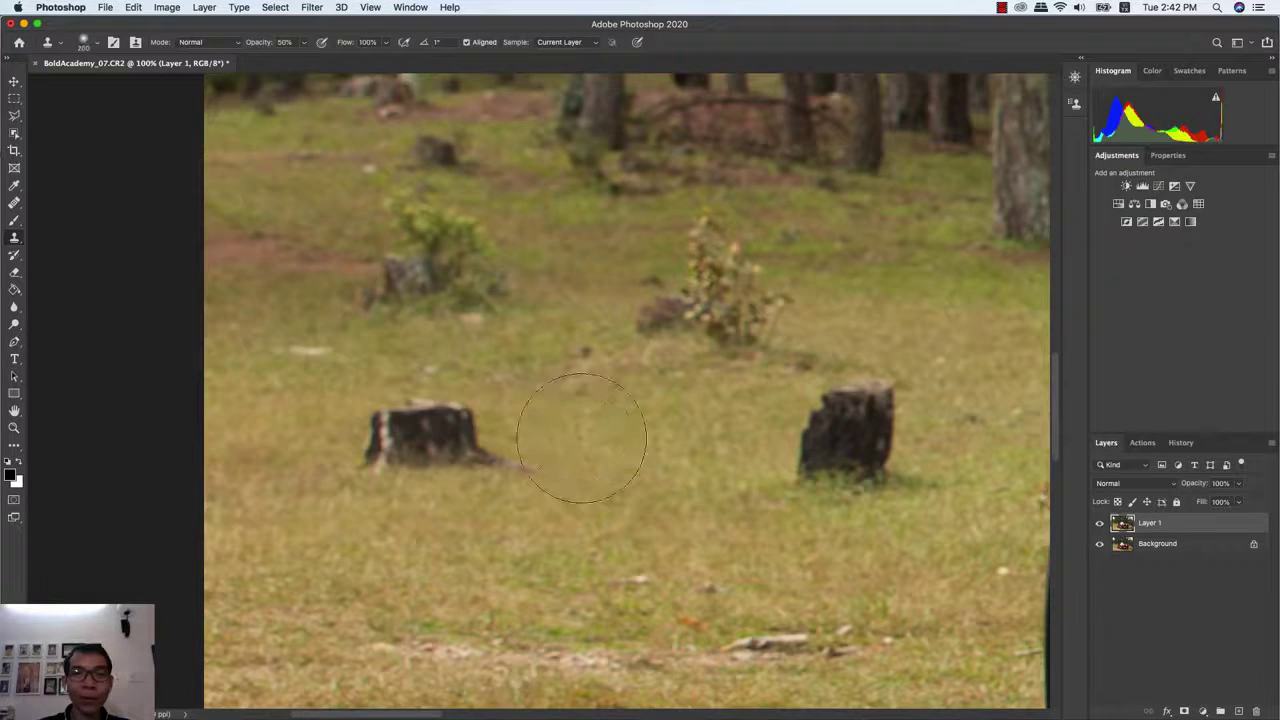
key("bracketright")
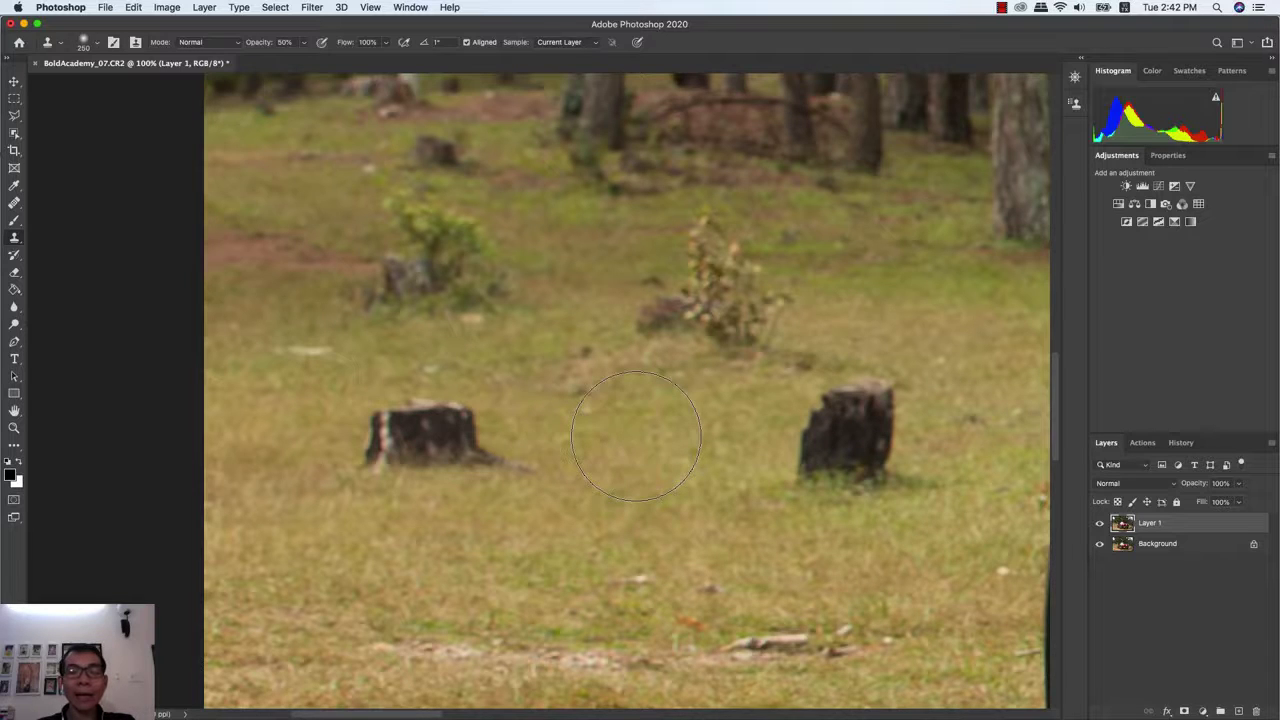
- Paint cloned grass over the left stump, undoing the stray stump copy
mouse_move(636, 436)
left_mouse_down()
mouse_move(509, 420)
mouse_move(432, 430)
mouse_move(457, 437)
left_mouse_up()
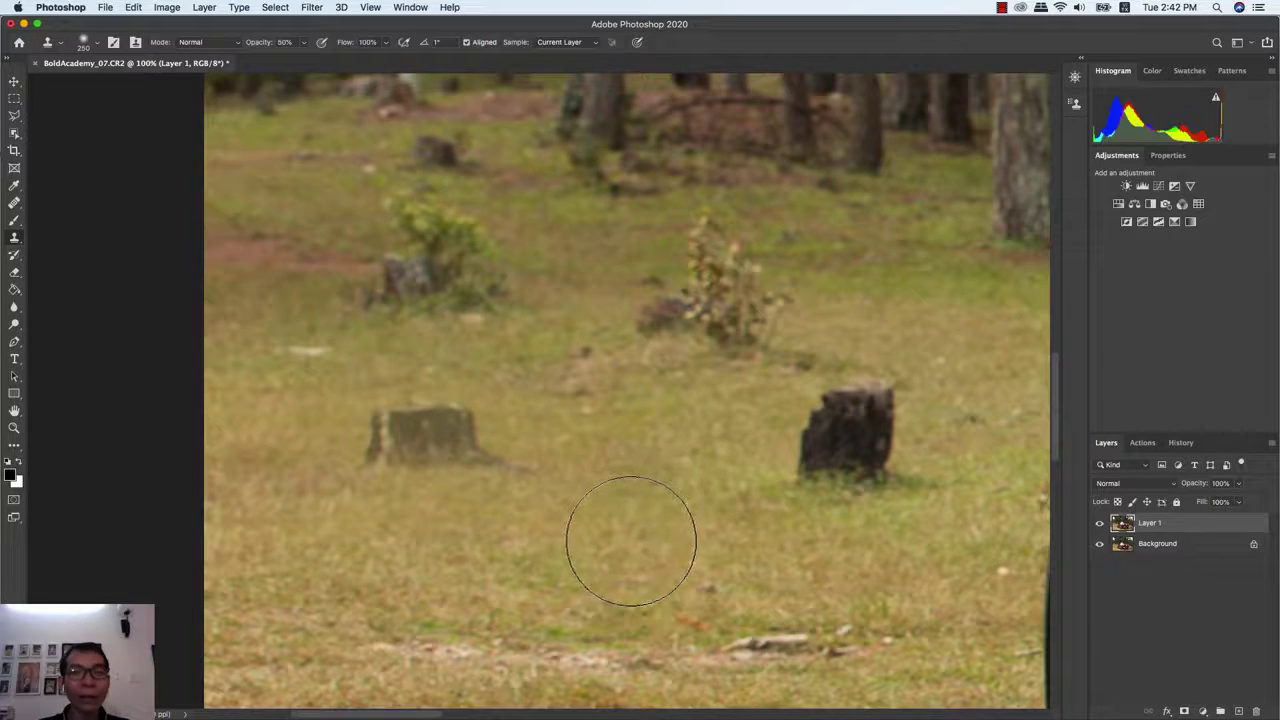
left_click_drag(655, 440, 665, 440)
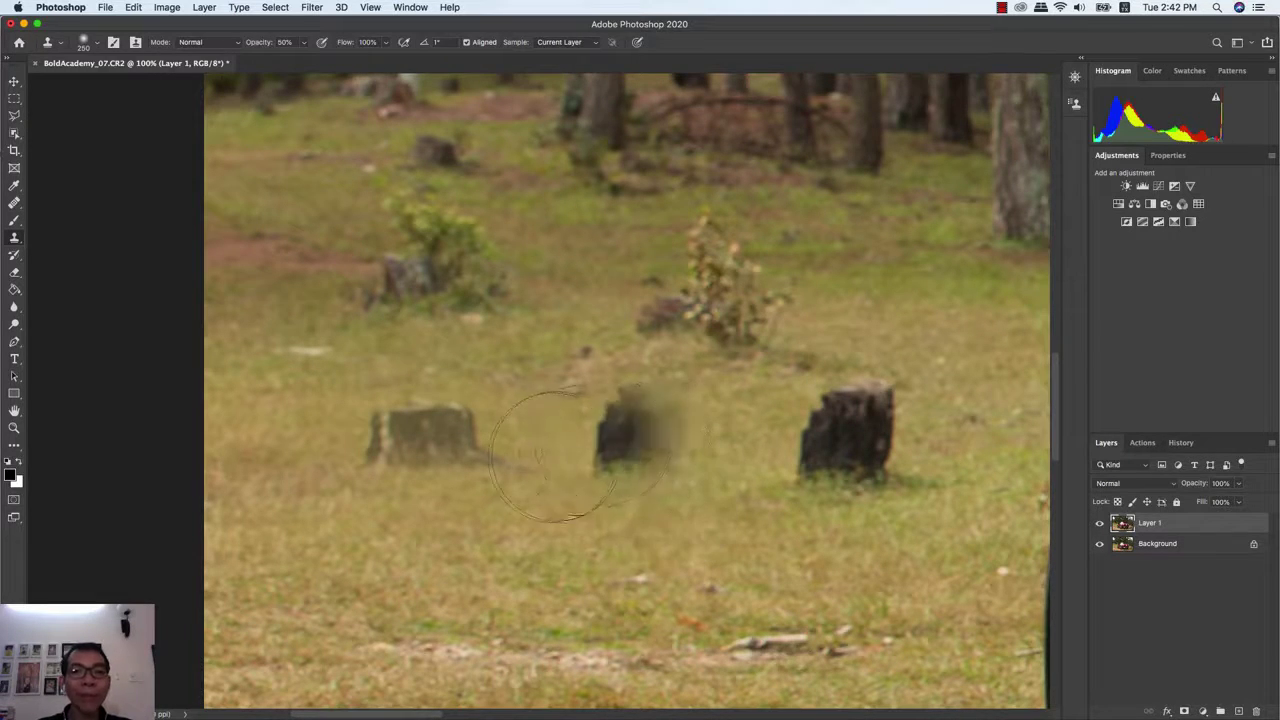
key("super+z")
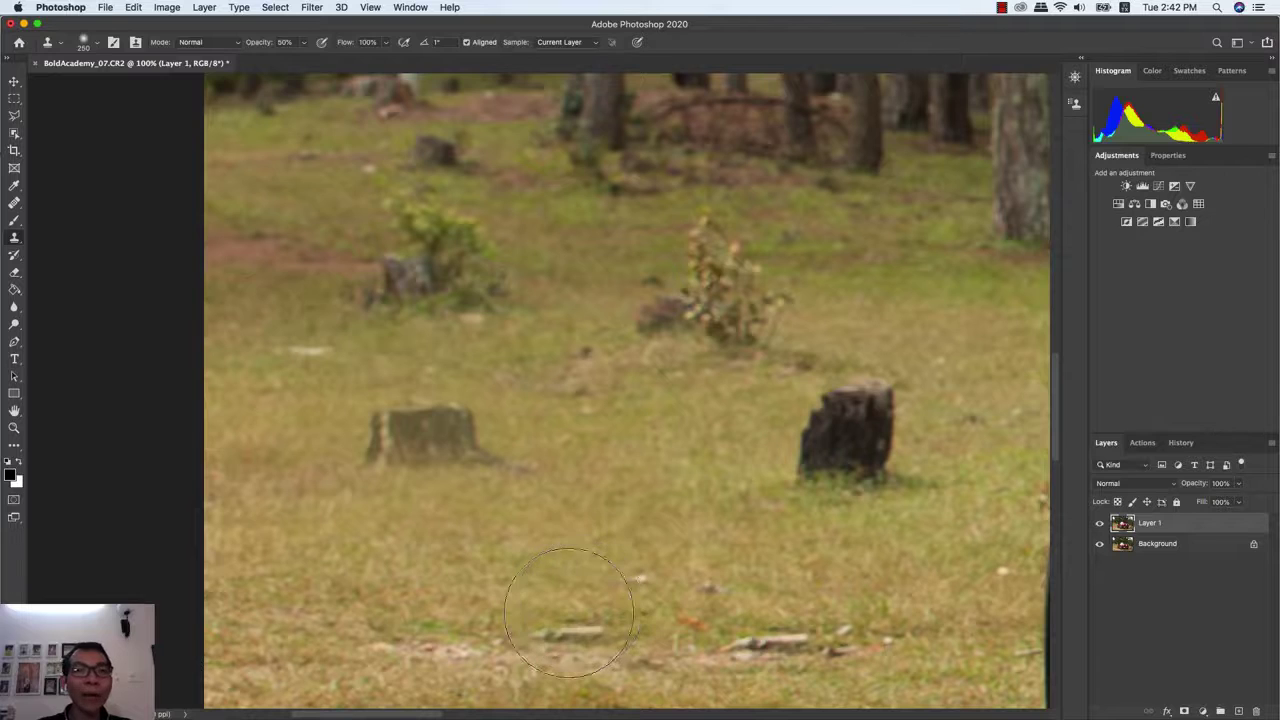
left_click(304, 46)
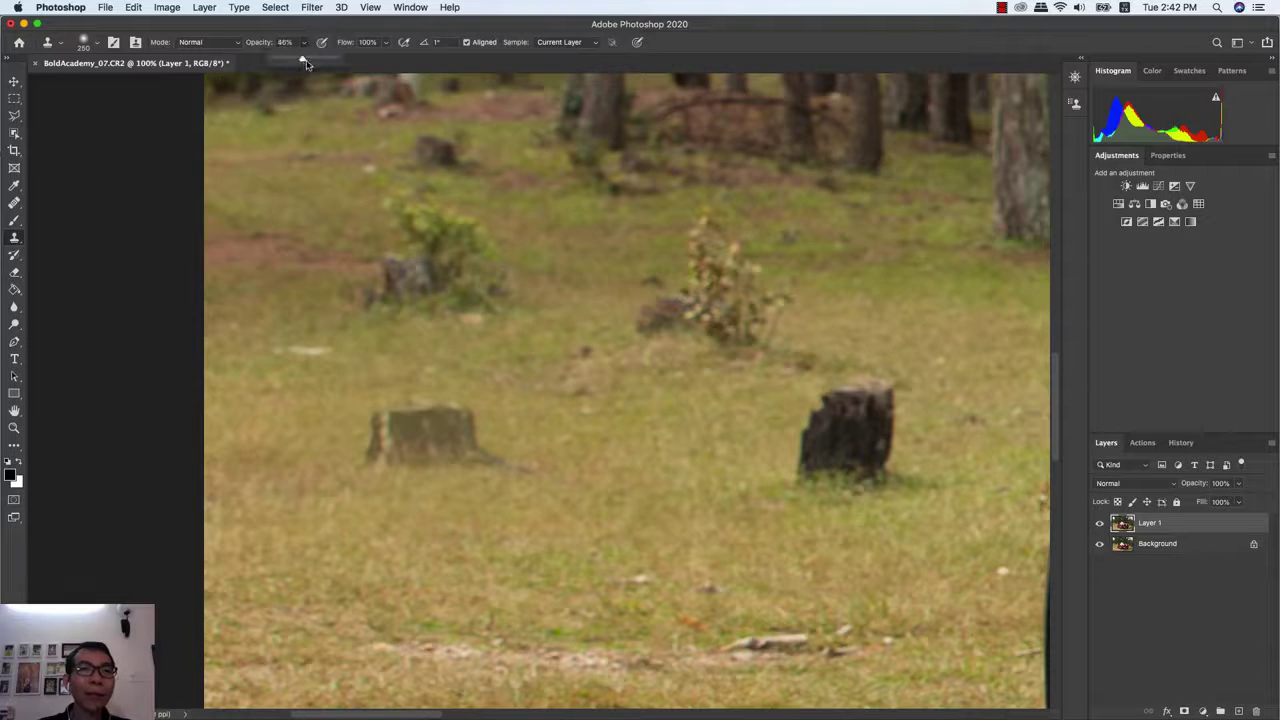
- Raise clone opacity to 100% and paint grass over the left stump
left_click_drag(305, 60, 336, 60)
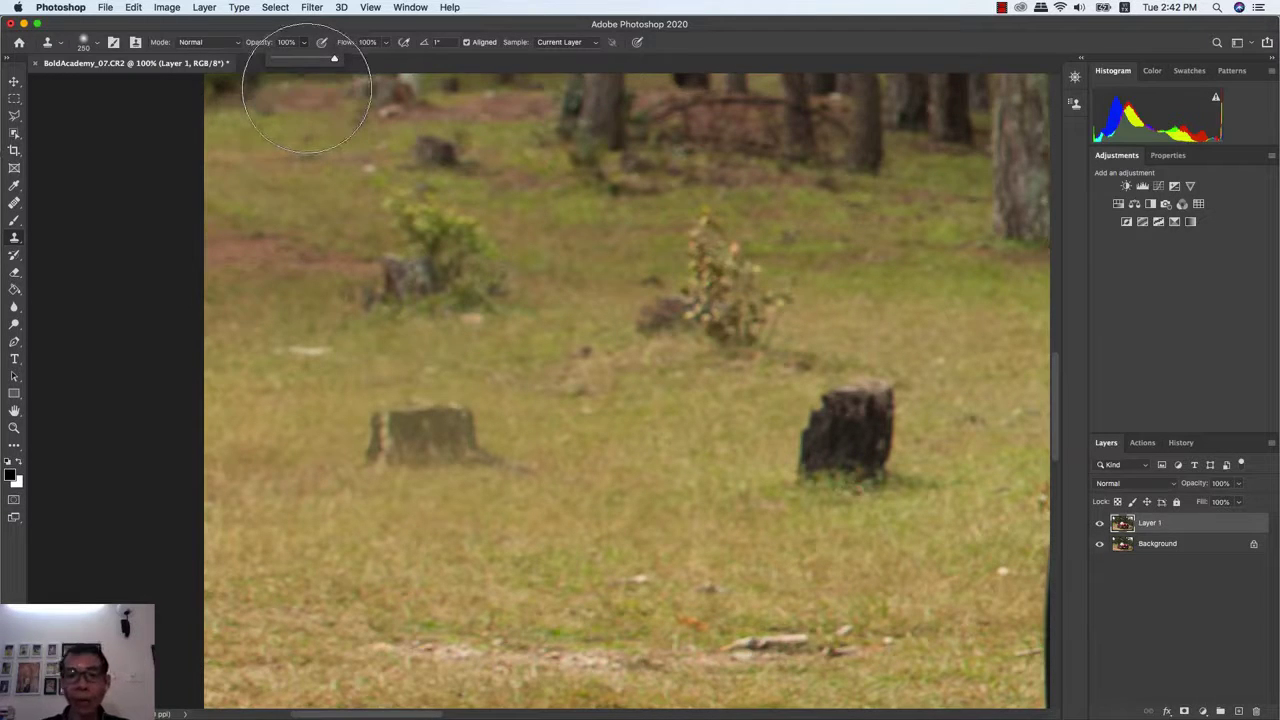
left_click(518, 285)
left_click_drag(615, 425, 635, 440)
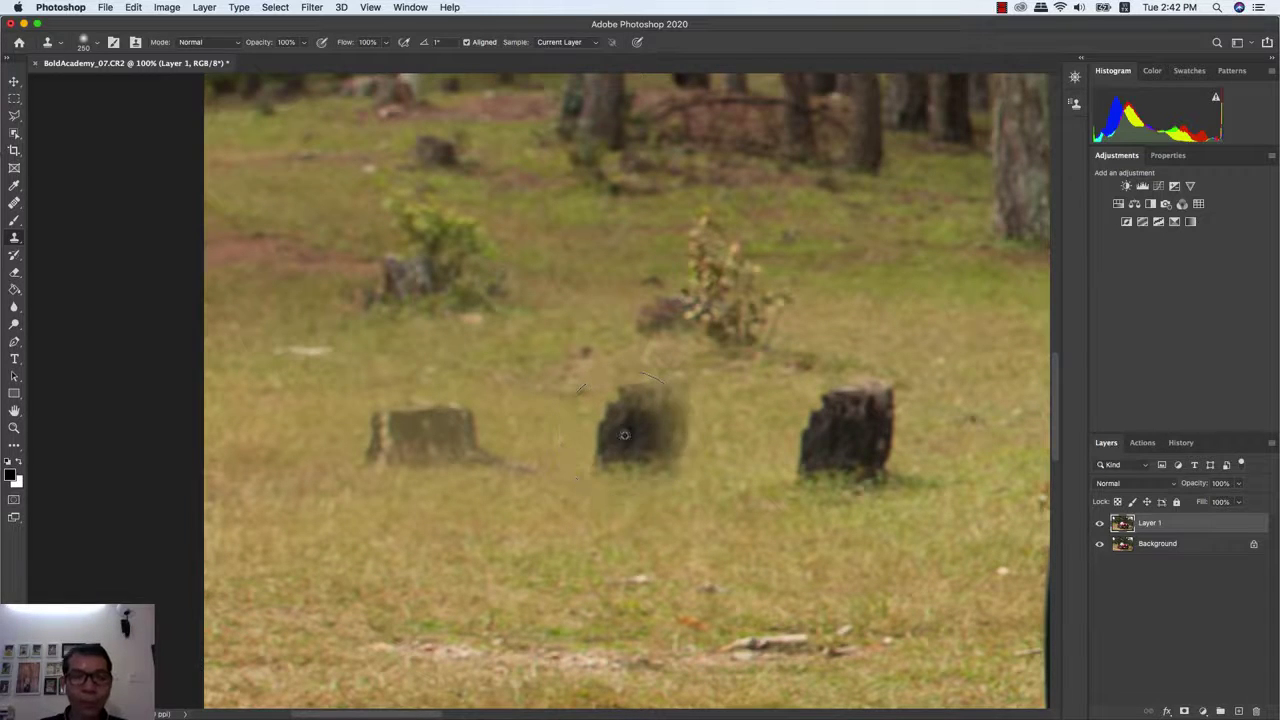
key("super+z")
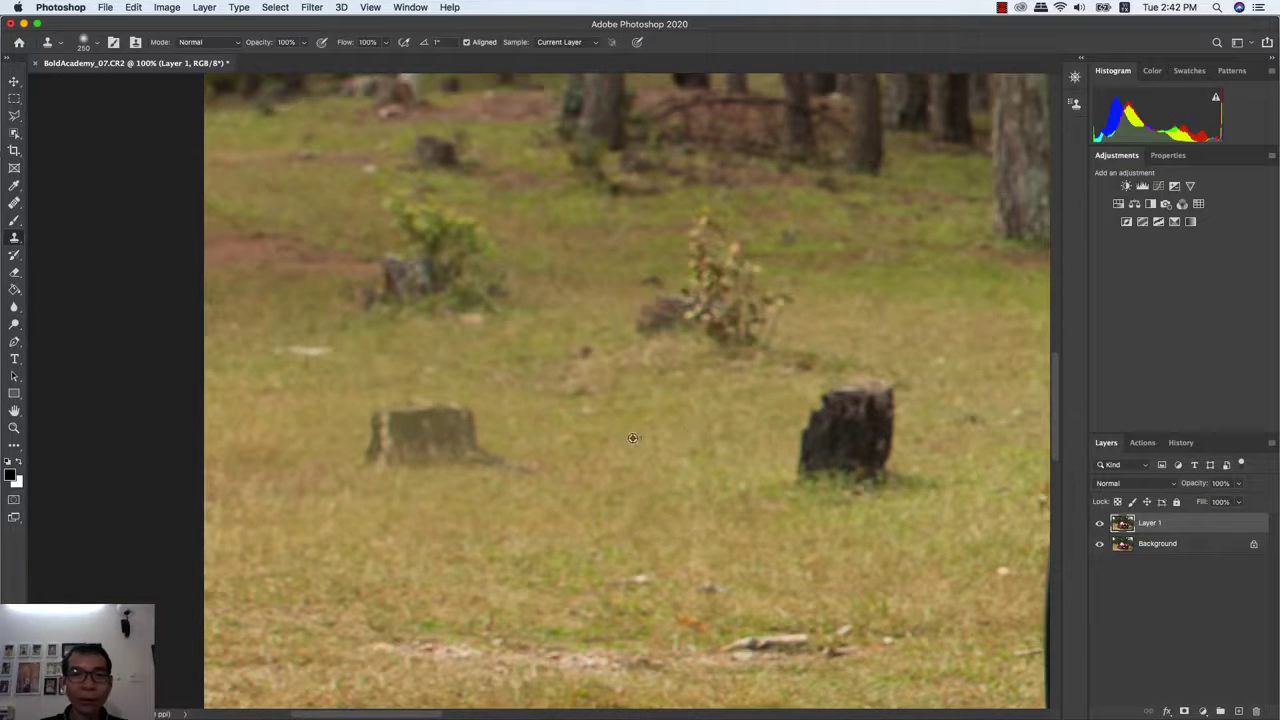
left_click(632, 437, "alt")
left_click_drag(528, 430, 385, 440)
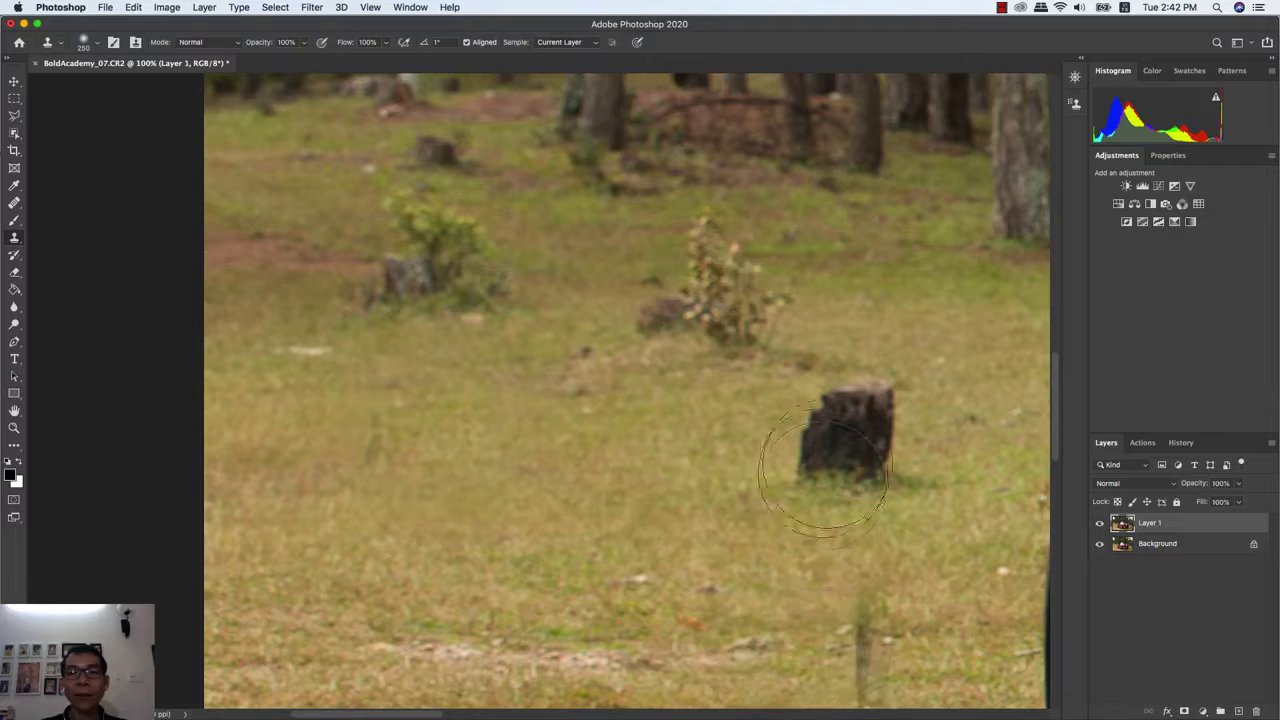
- Clone grass over the right stump, undoing misplaced strokes
left_click_drag(810, 425, 848, 440)
key("ctrl+z")
left_click_drag(650, 425, 685, 437)
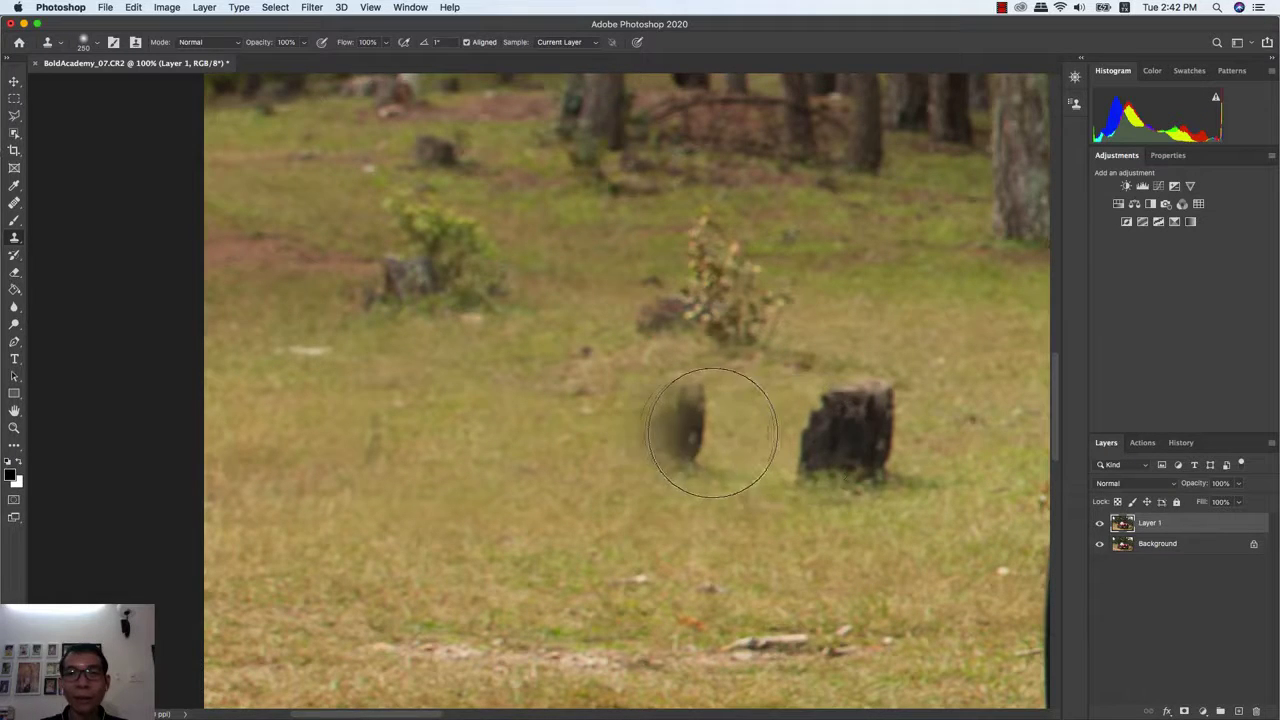
left_click_drag(708, 434, 667, 441)
key("ctrl+z")
key("ctrl+shift+z")
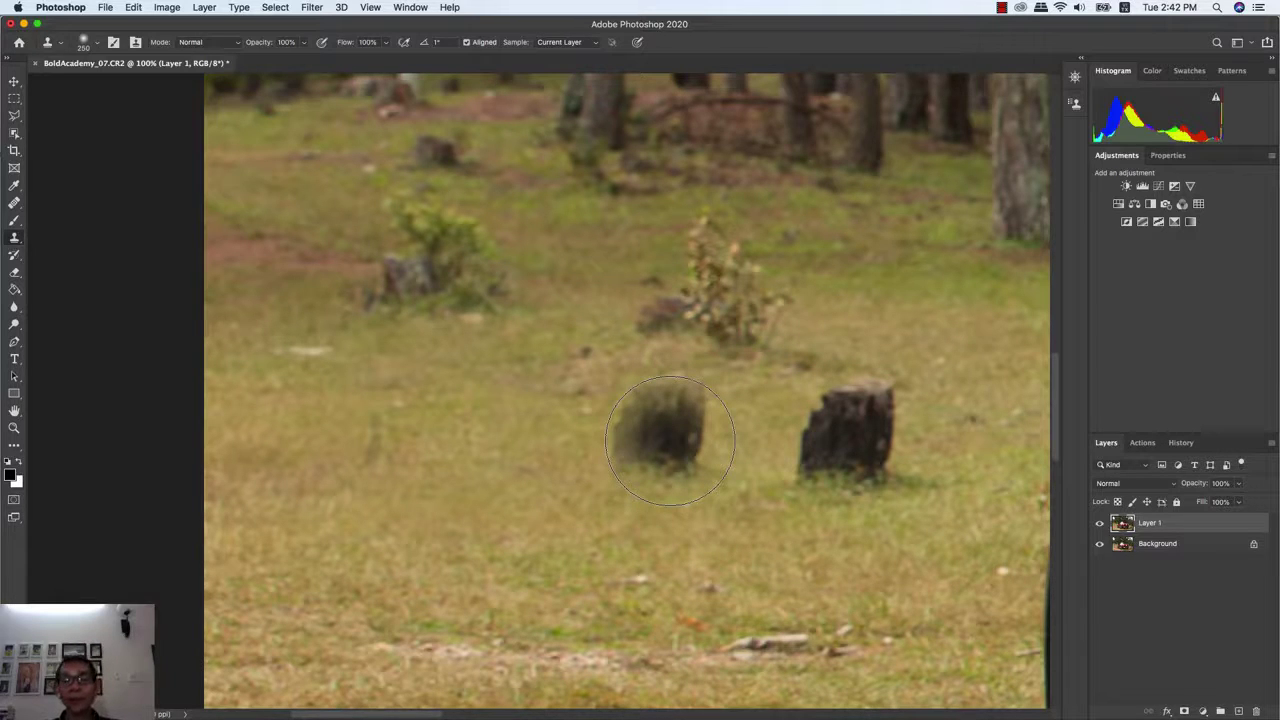
key("ctrl+z")
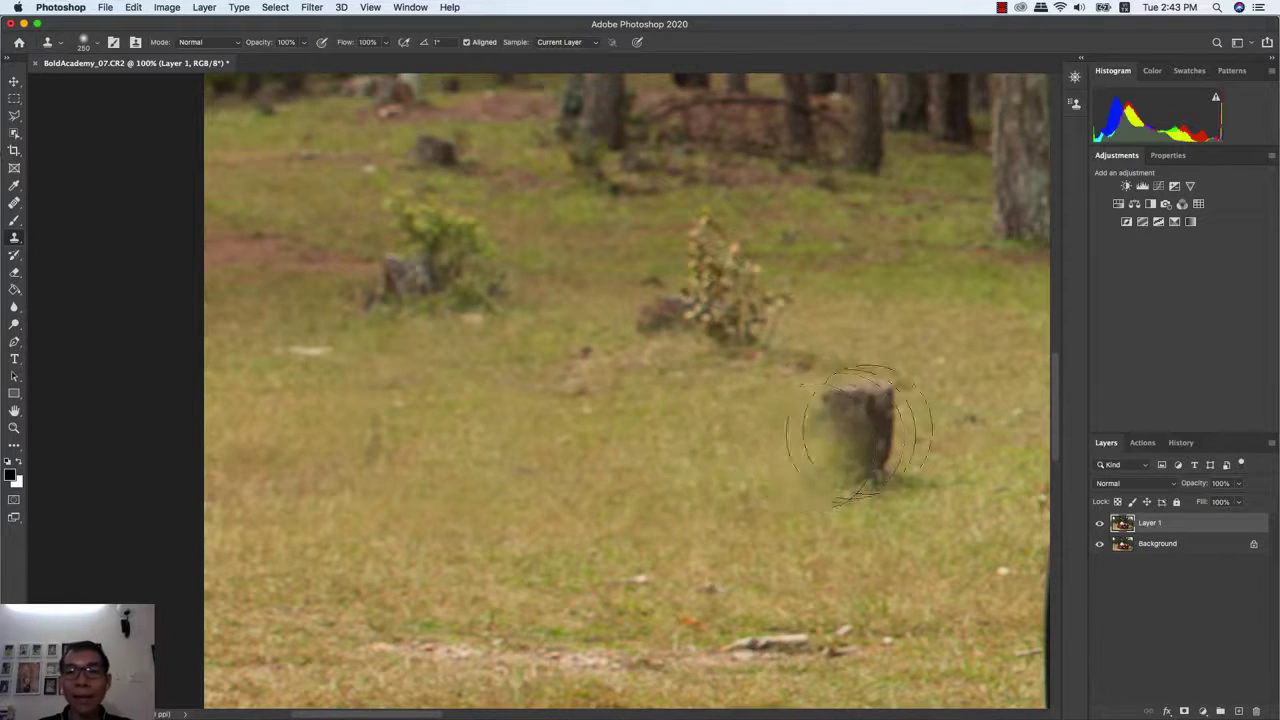
left_click_drag(850, 420, 800, 425)
key("ctrl+z")
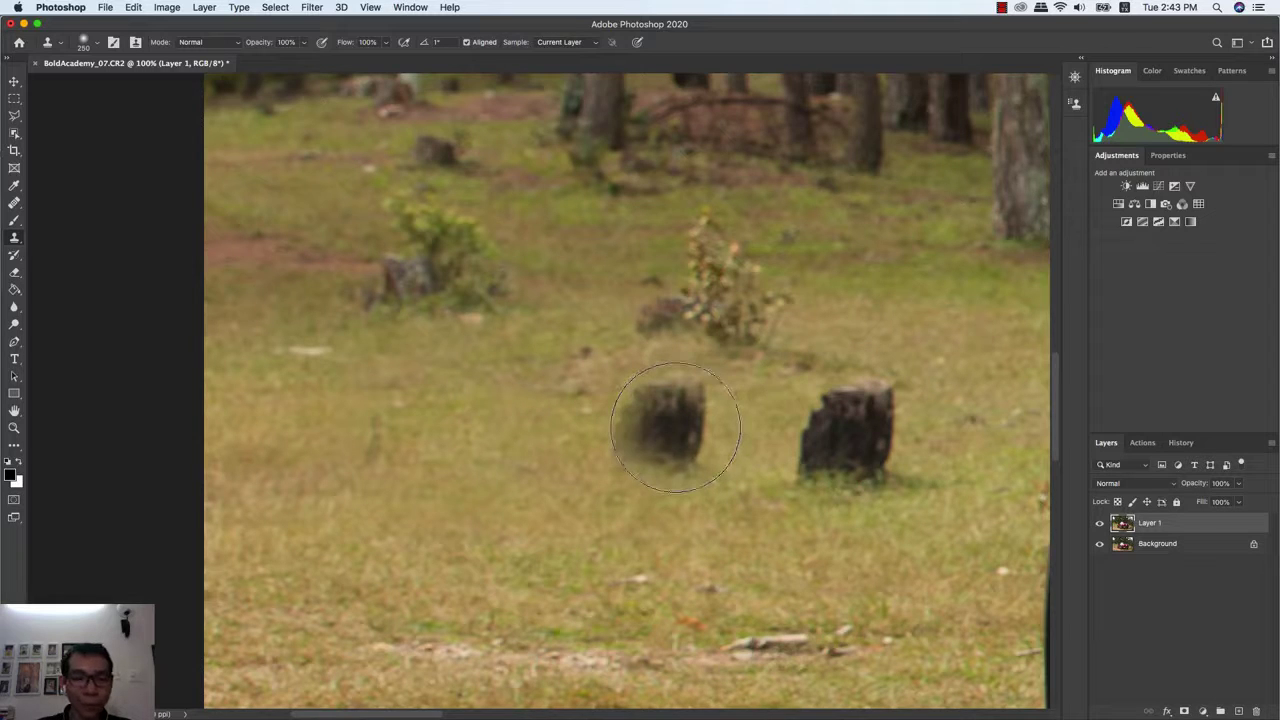
- Sample clean grass and paint it over the right stump to hide it
mouse_move(677, 423)
left_mouse_down()
mouse_move(720, 470)
mouse_move(700, 529)
left_mouse_up()
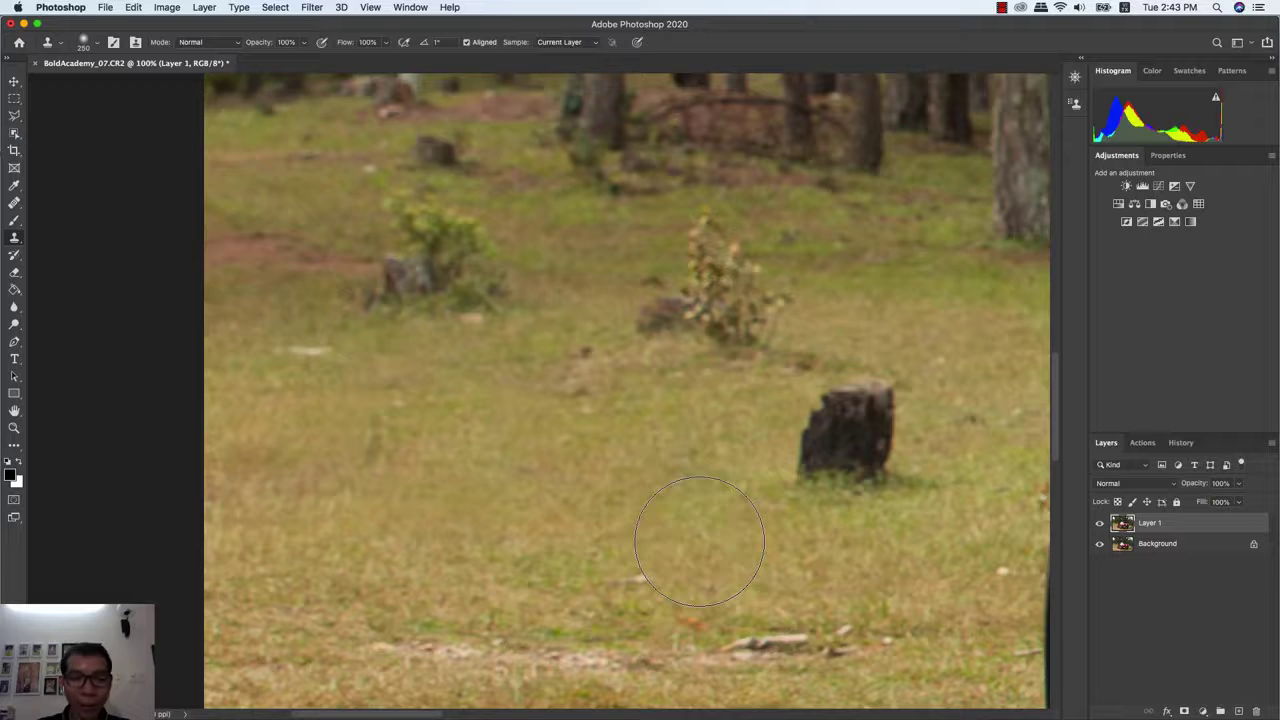
left_click(699, 541, "alt")
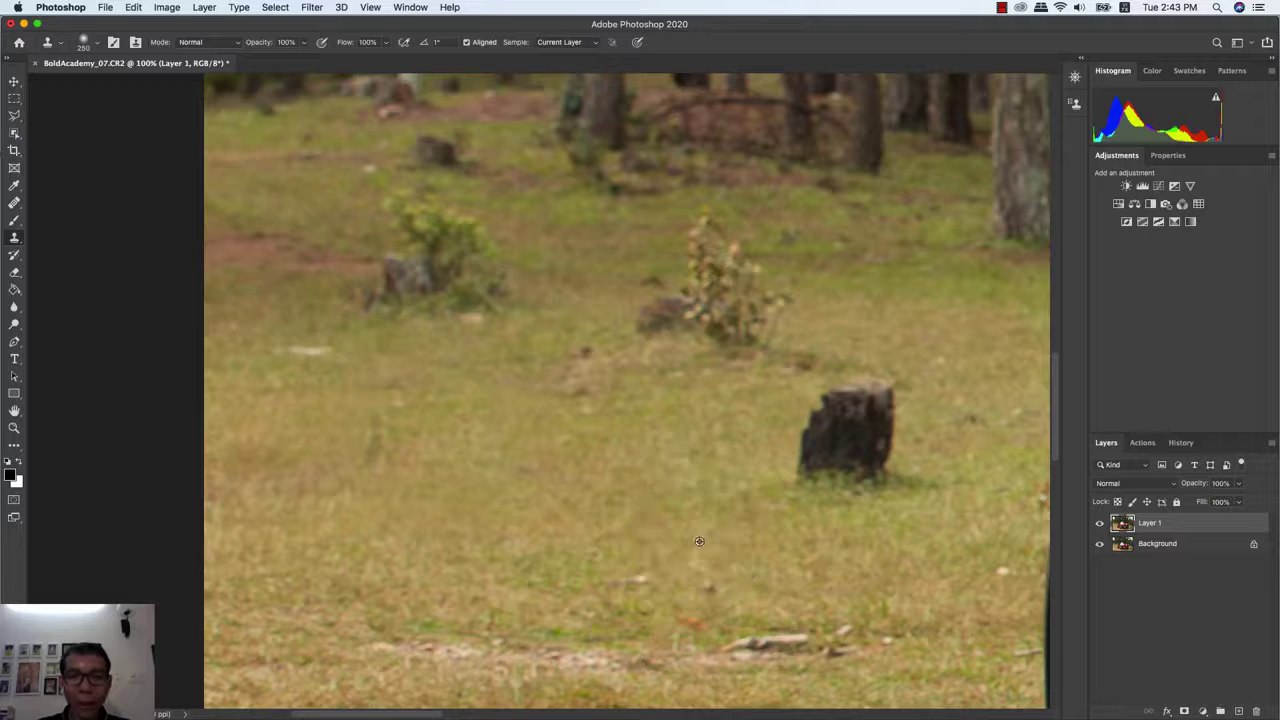
left_click(639, 439, "alt")
mouse_move(830, 446)
left_mouse_down()
mouse_move(860, 420)
mouse_move(840, 447)
left_mouse_up()
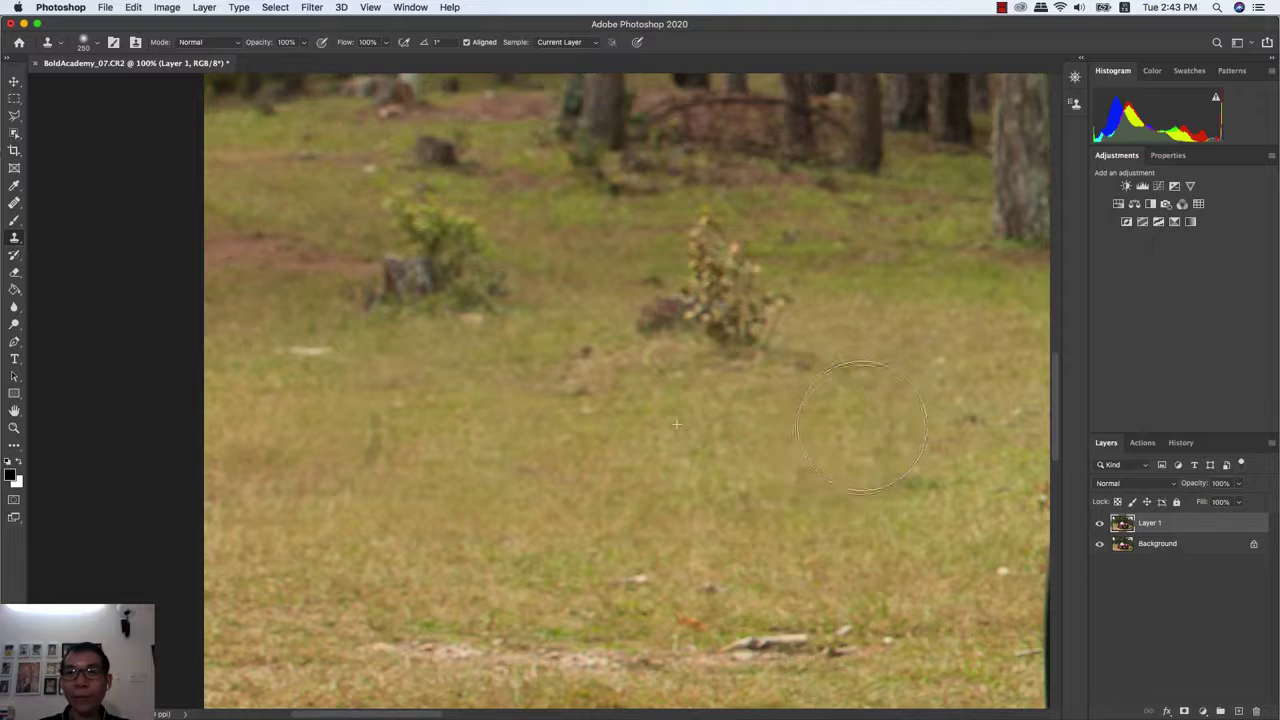
- Clone nearby pine foliage over the thin pale pole, then fit the photo on screen
scroll(714, 437, "up", 5)
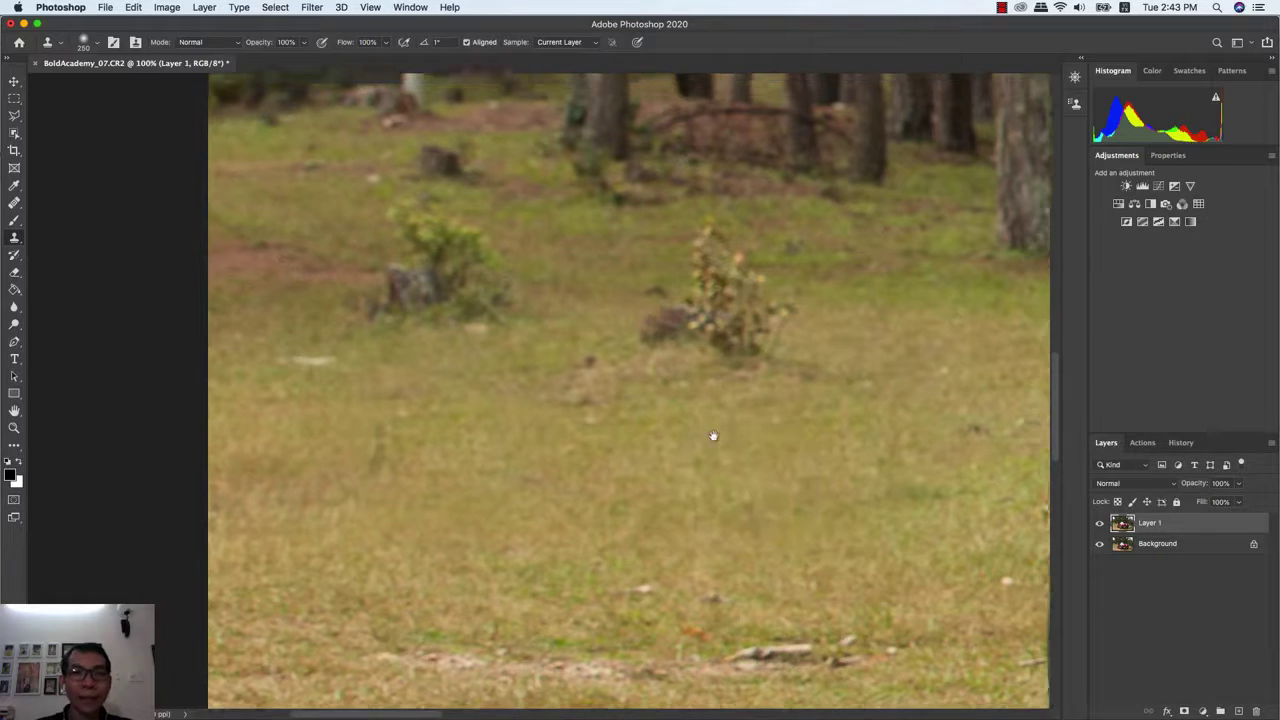
scroll(760, 451, "up", 5)
scroll(760, 451, "up", 5)
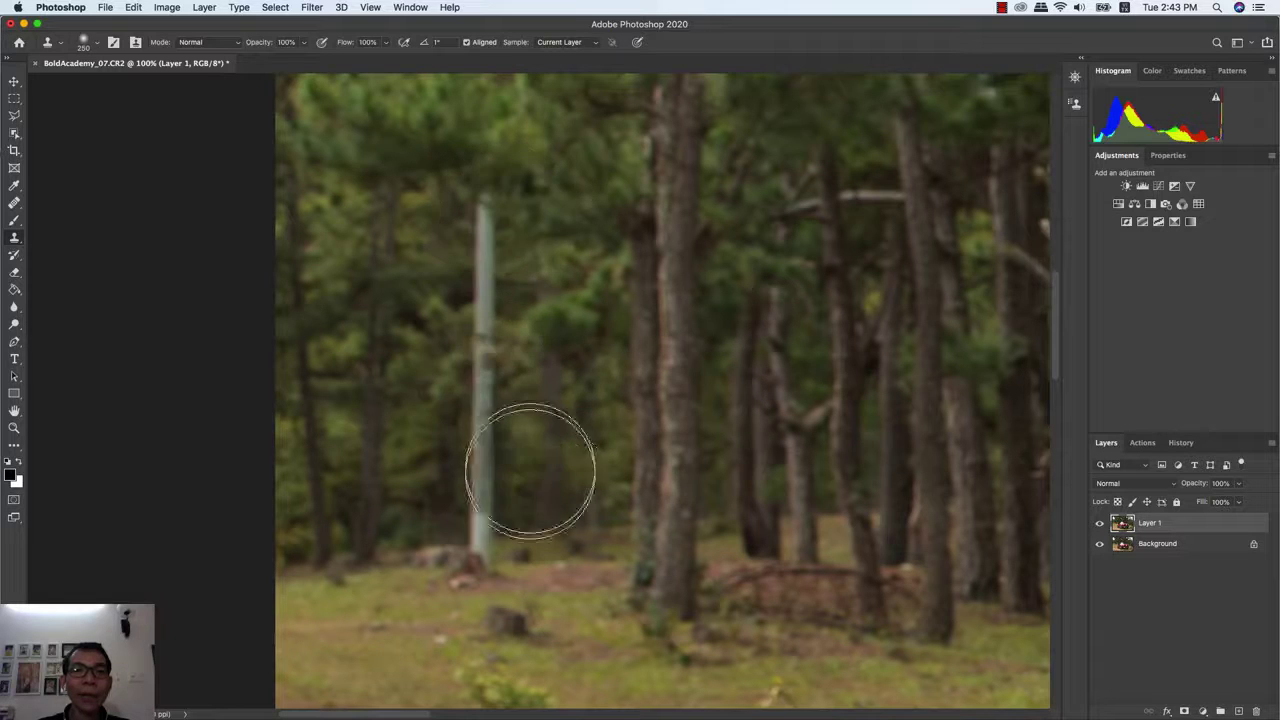
left_click(592, 419, "alt")
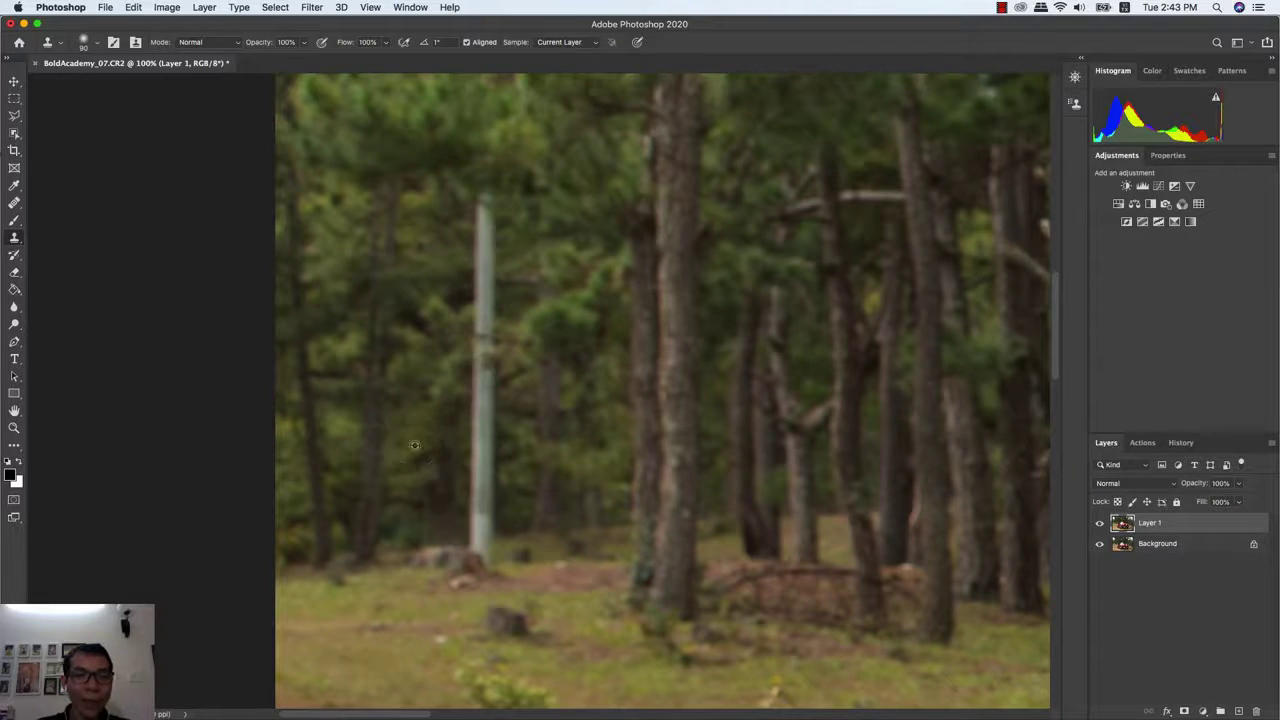
left_click(418, 438, "alt")
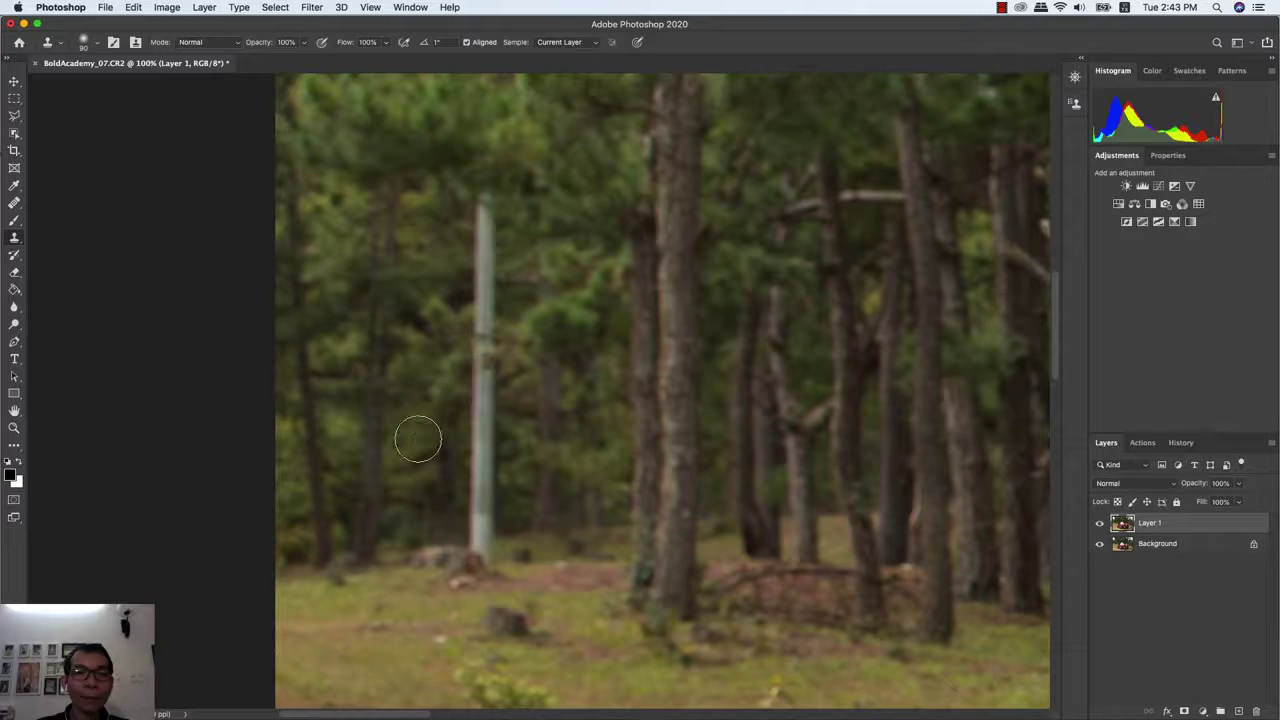
mouse_move(474, 443)
left_mouse_down()
mouse_move(476, 347)
mouse_move(480, 545)
mouse_move(478, 195)
left_mouse_up()
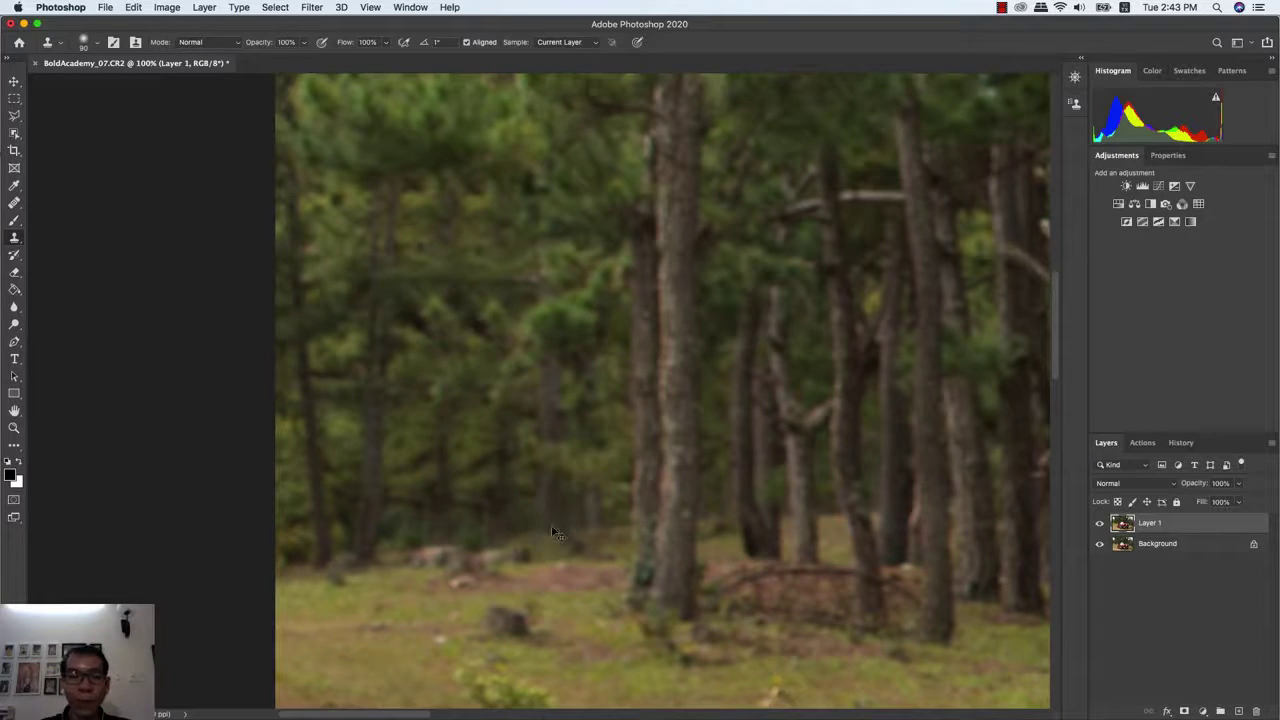
key("super+0")
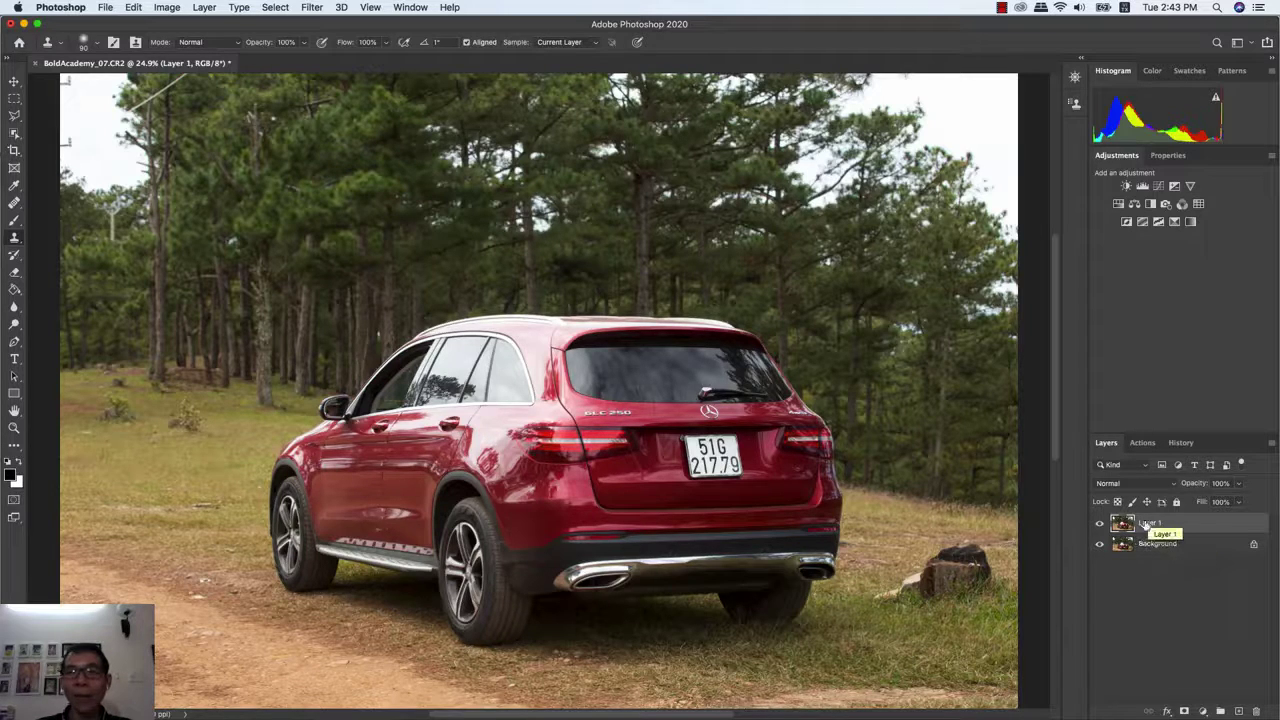
left_click(1099, 527)
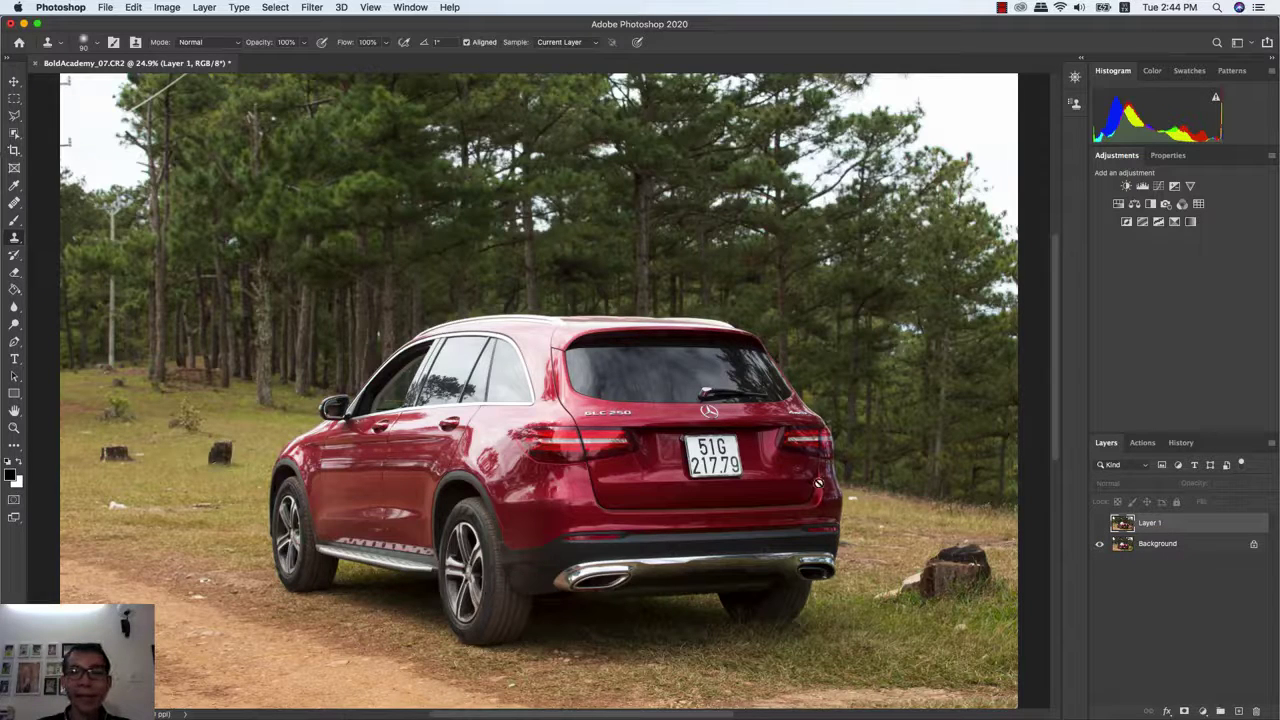
left_click(1100, 527)
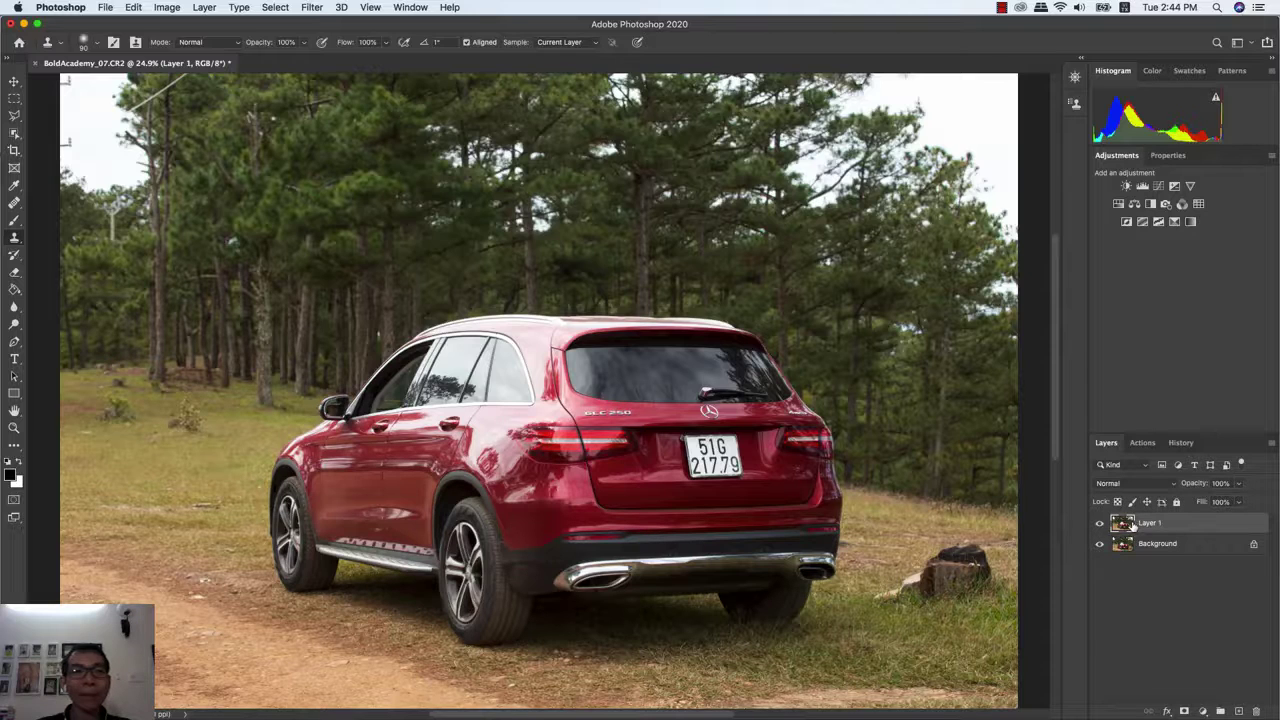
left_click(1099, 527)
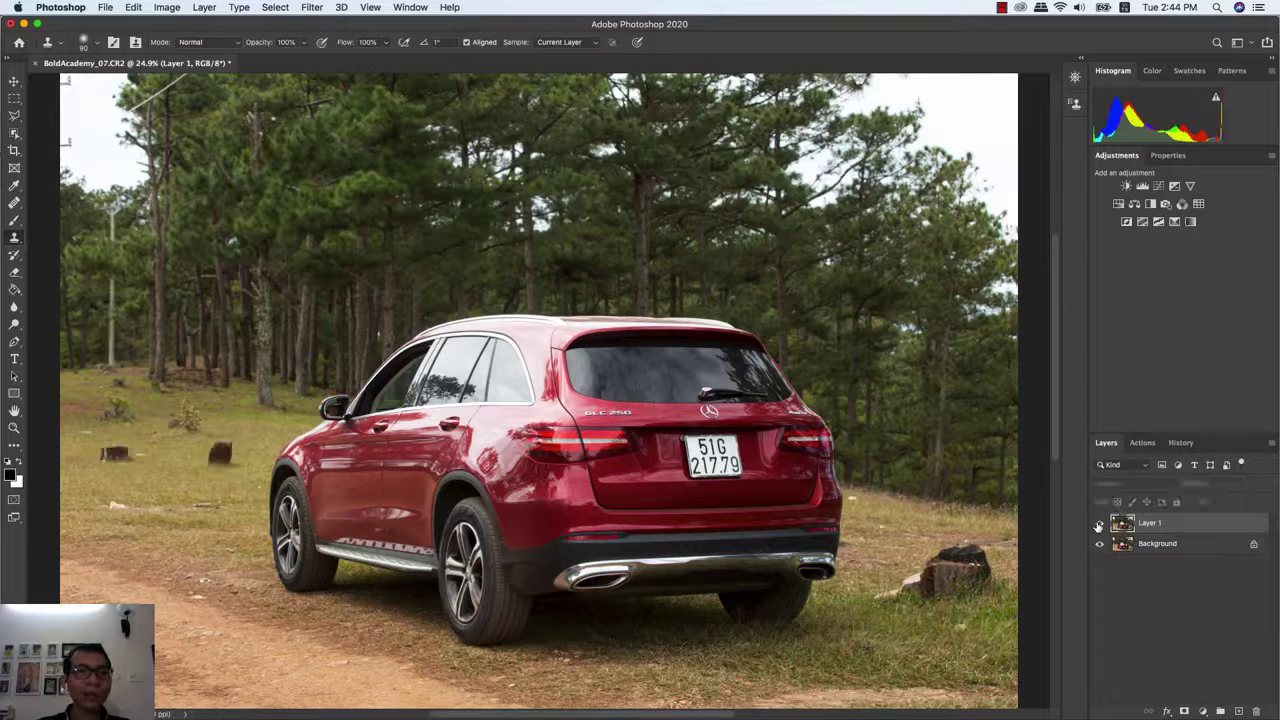
left_click(1099, 527)
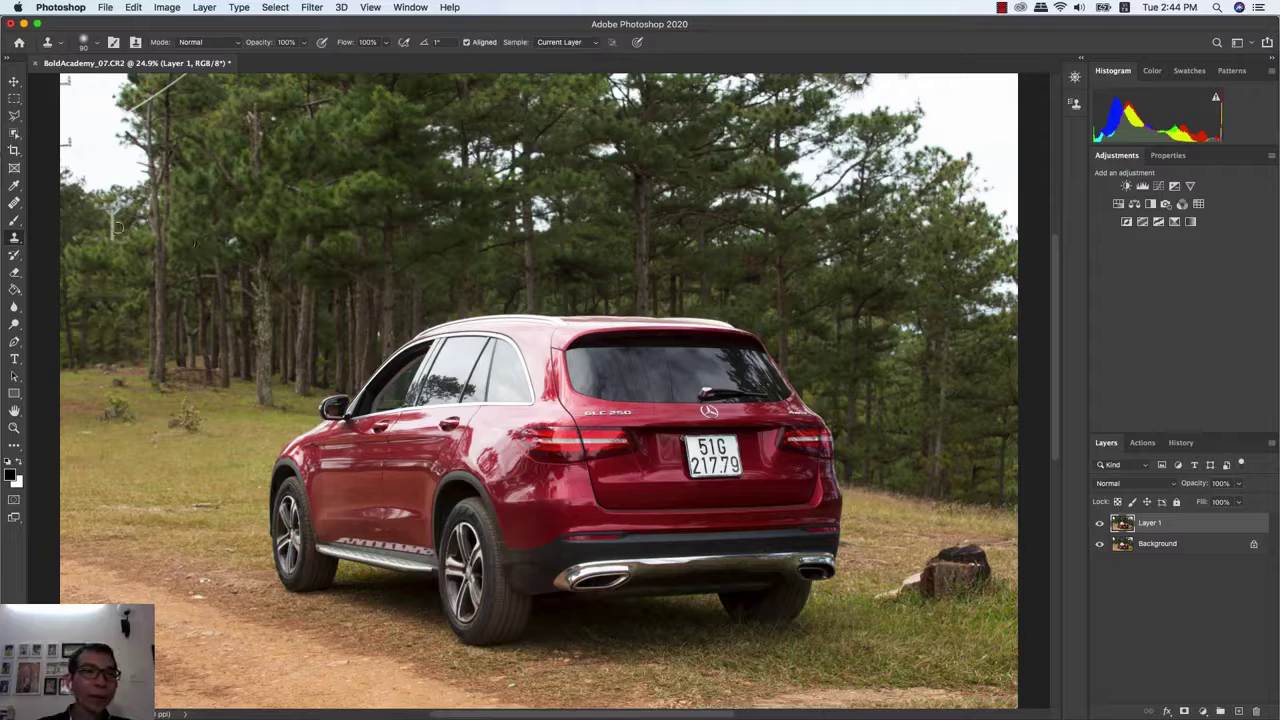
key("super+1")
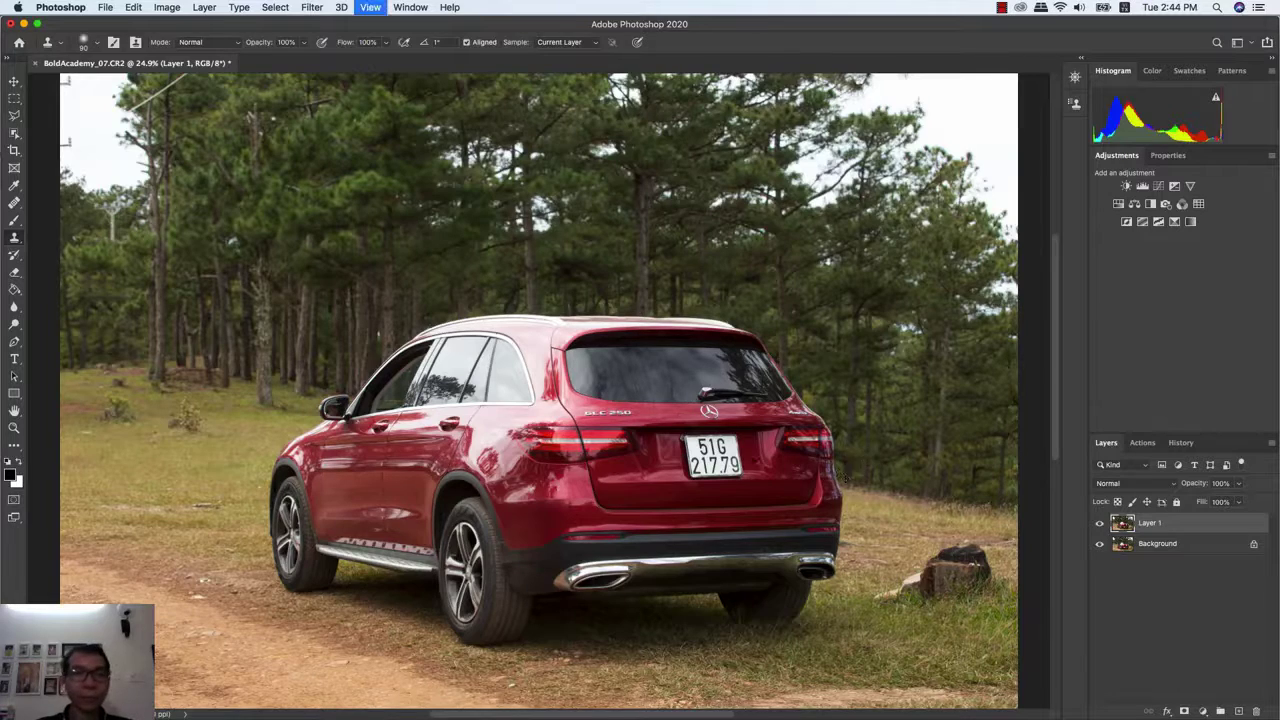
mouse_move(426, 323)
left_mouse_down()
mouse_move(520, 337)
mouse_move(808, 449)
mouse_move(794, 480)
mouse_move(547, 381)
left_mouse_up()
- With a smaller brush, clone foliage over the pole top and crossbar, then fit the photo
key("bracketleft")
key("bracketleft")
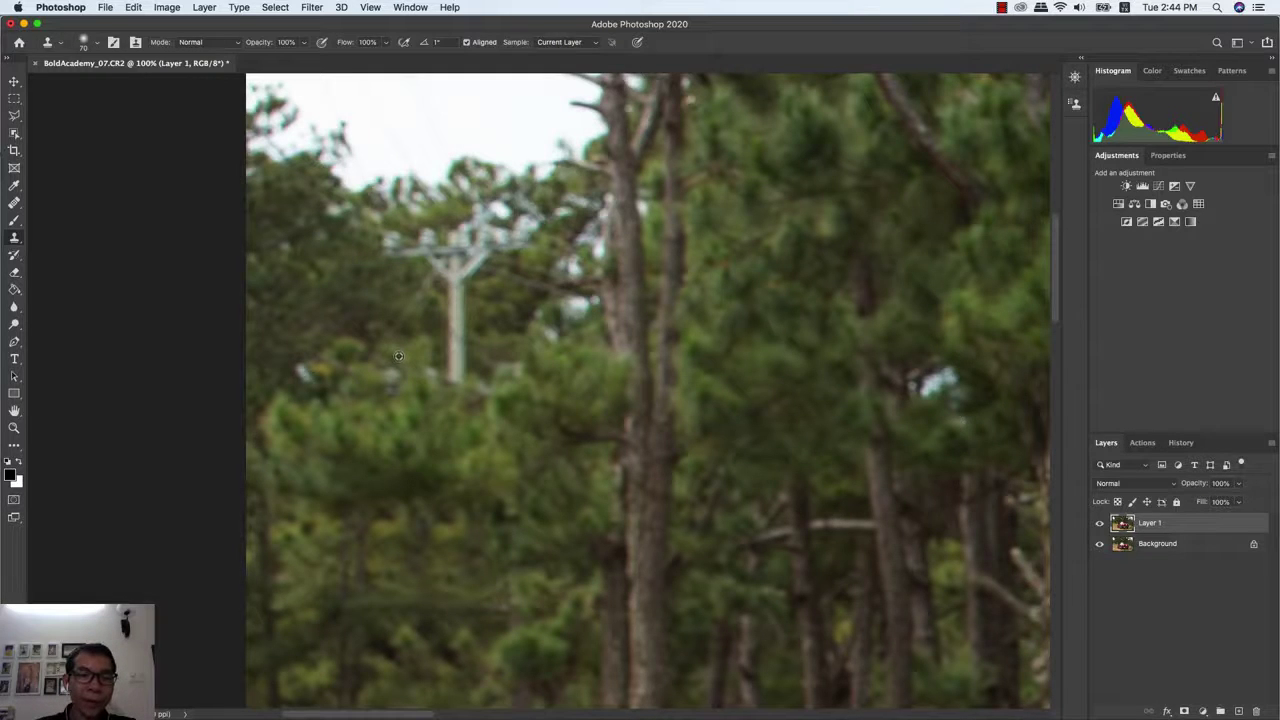
left_click(399, 356, "alt")
mouse_move(455, 378)
left_mouse_down()
mouse_move(430, 245)
mouse_move(495, 245)
mouse_move(492, 255)
left_mouse_up()
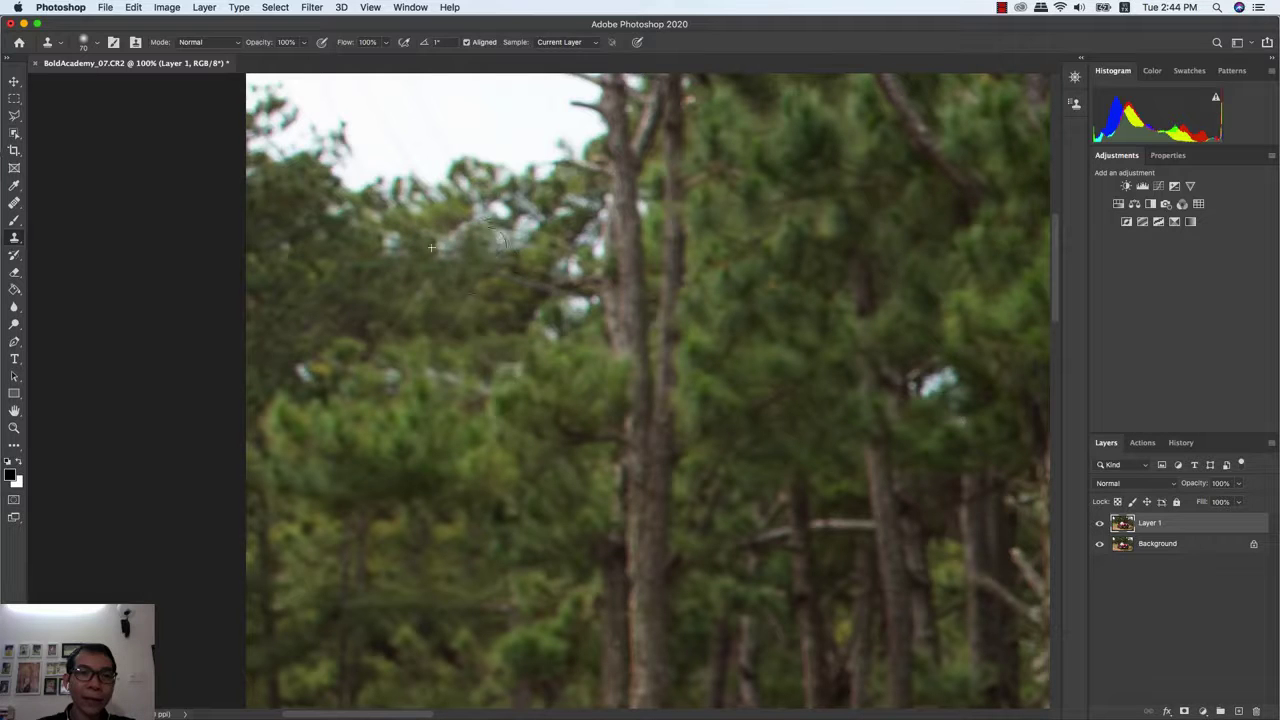
key("super+0")
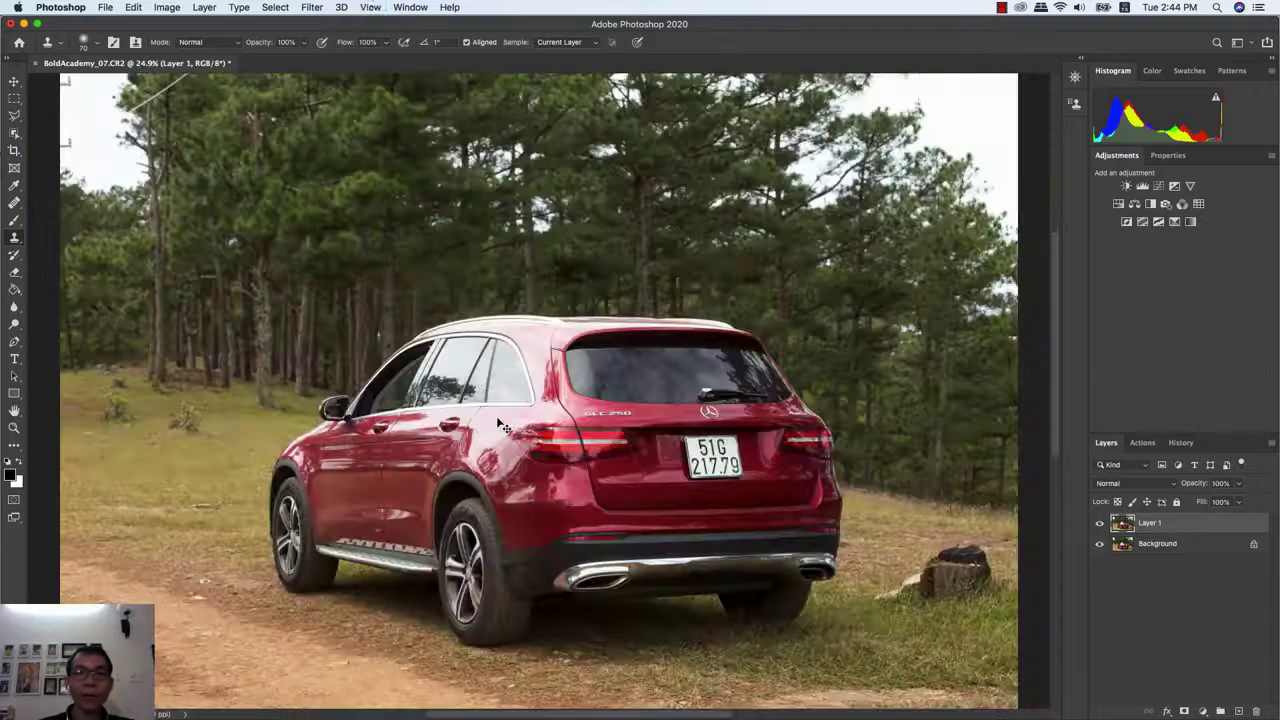
- Save the photo as BoldAcademy_07.psd with layers, then close the document
left_click(110, 8)
left_click(143, 147)
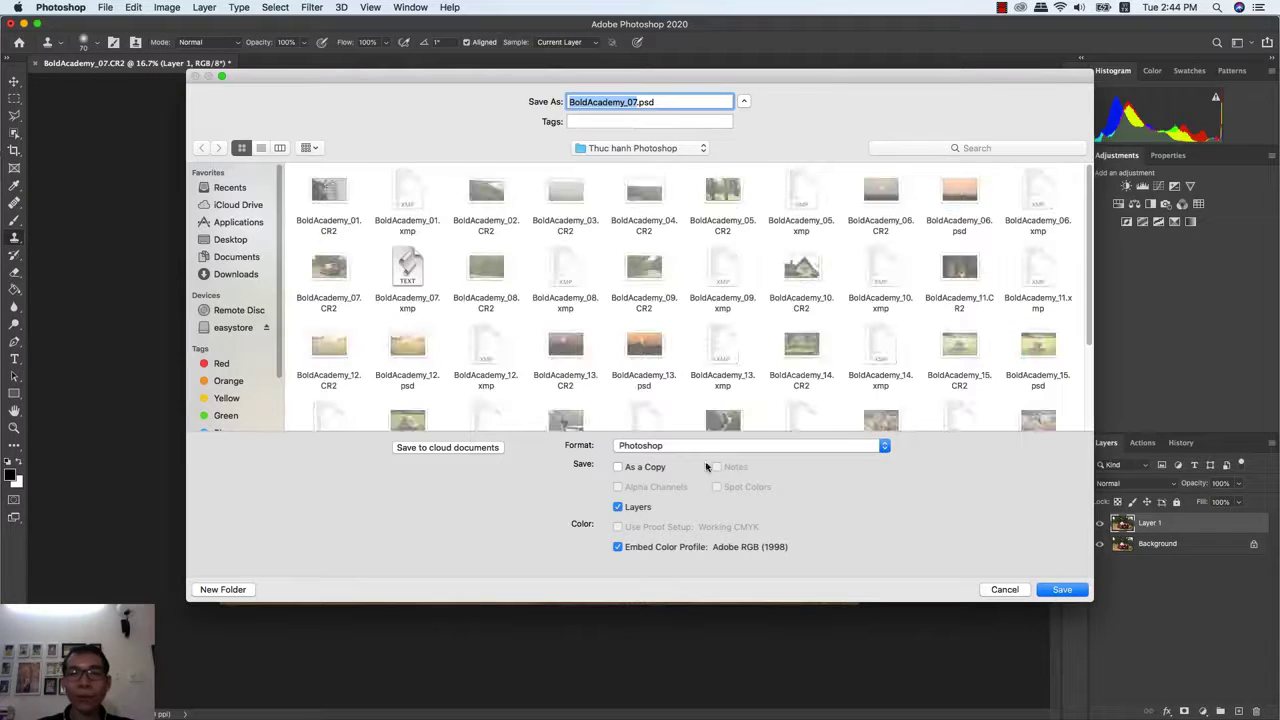
left_click(1066, 591)
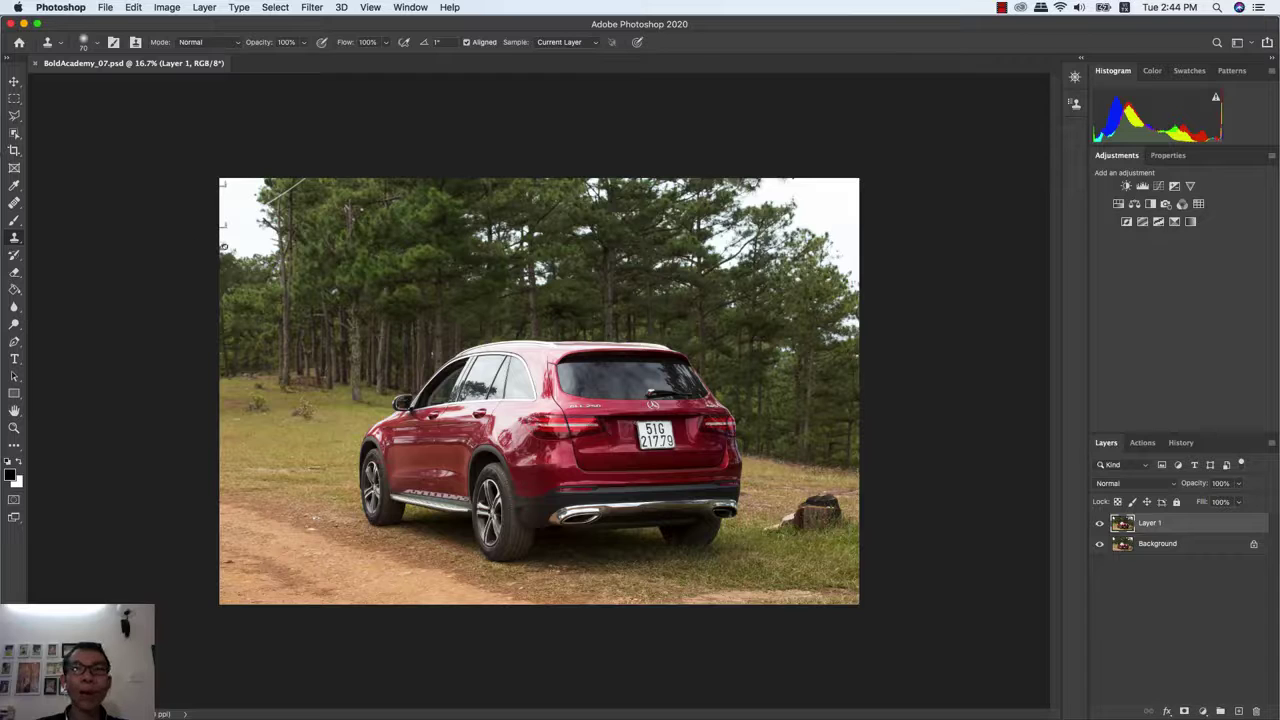
left_click(105, 7)
- Dismiss the closed document and show the File menu from the Home screen
left_click(121, 95)
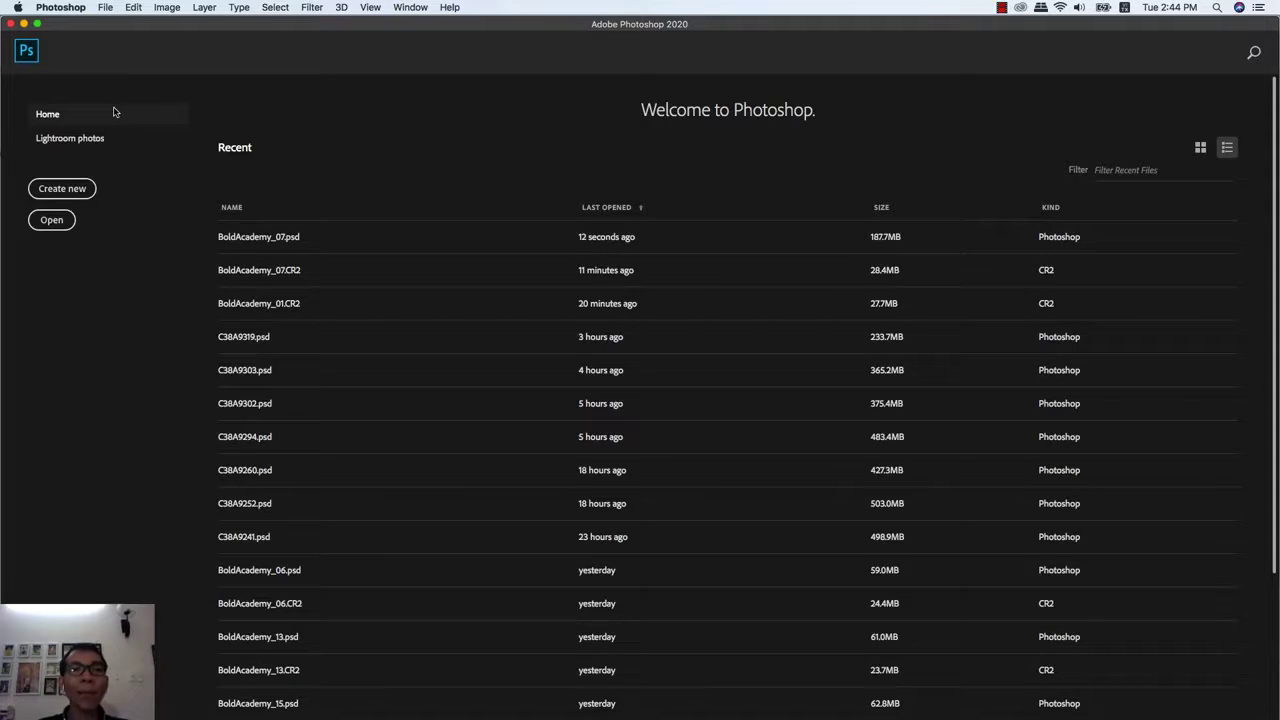
left_click(105, 7)
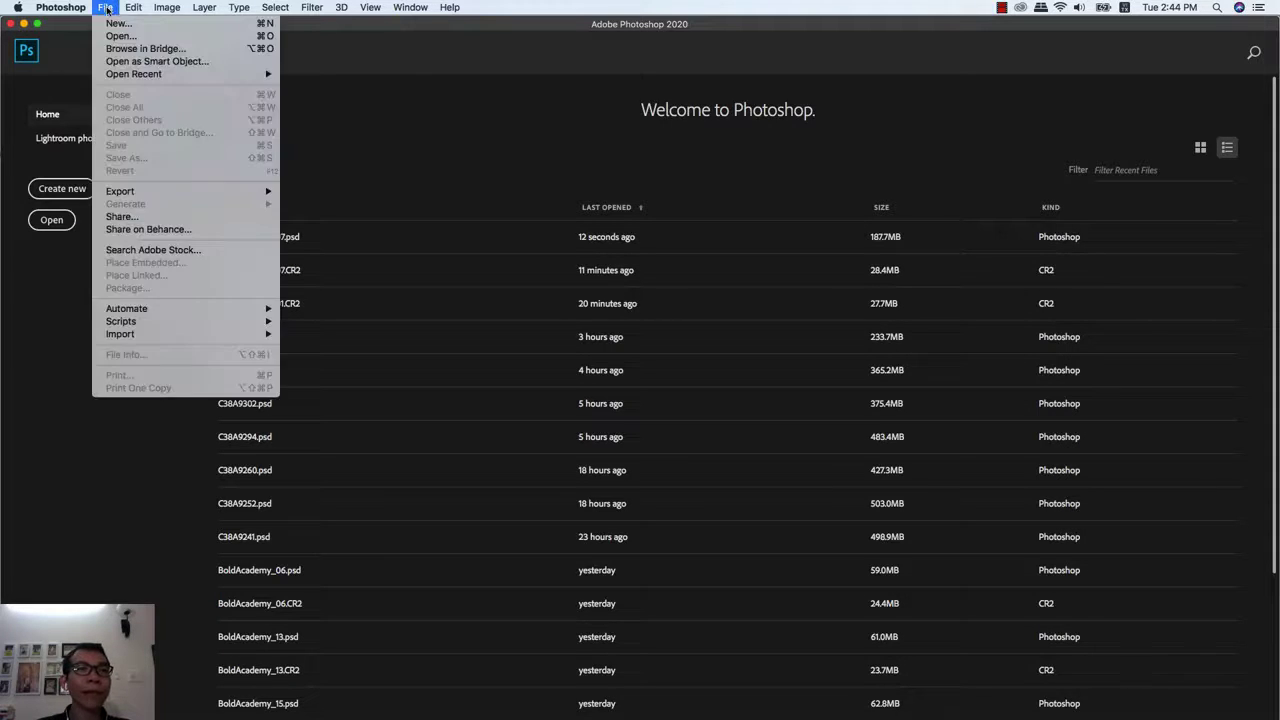
- Open BoldAcademy_17.CR2 from Thuc hanh Photoshop, passing it through Camera Raw unchanged
left_click(121, 36)
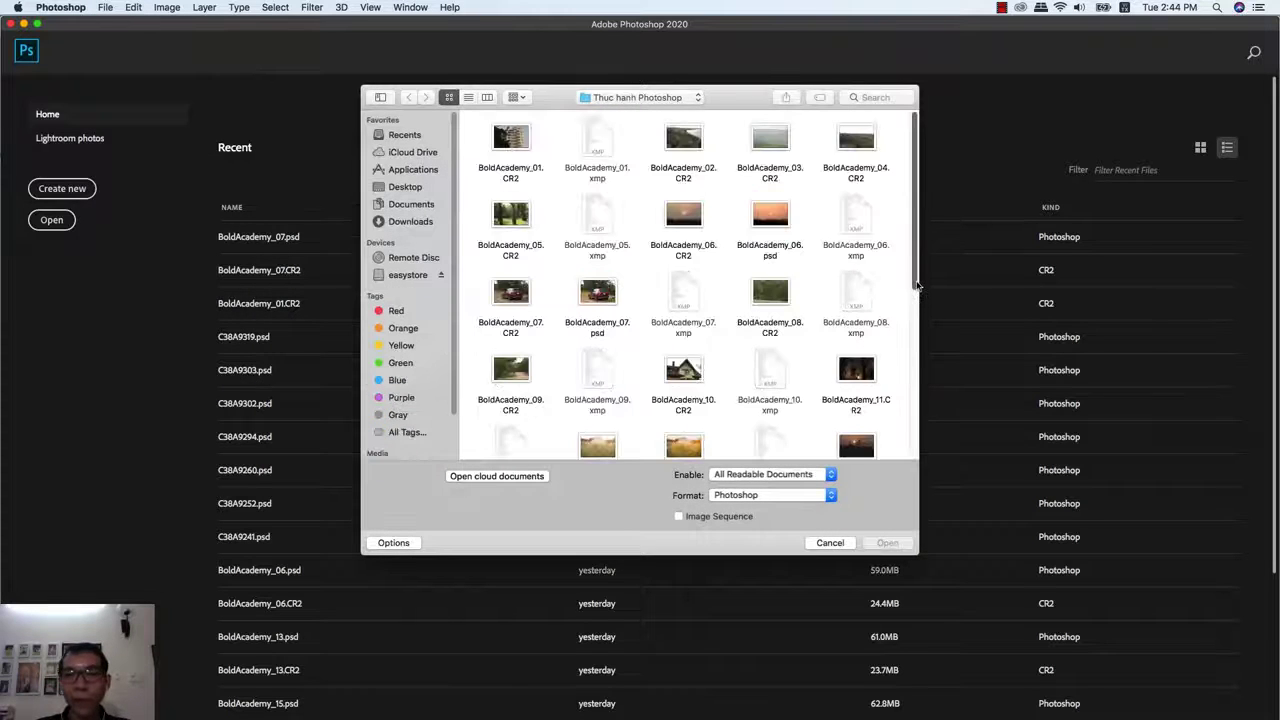
left_click_drag(914, 280, 916, 460)
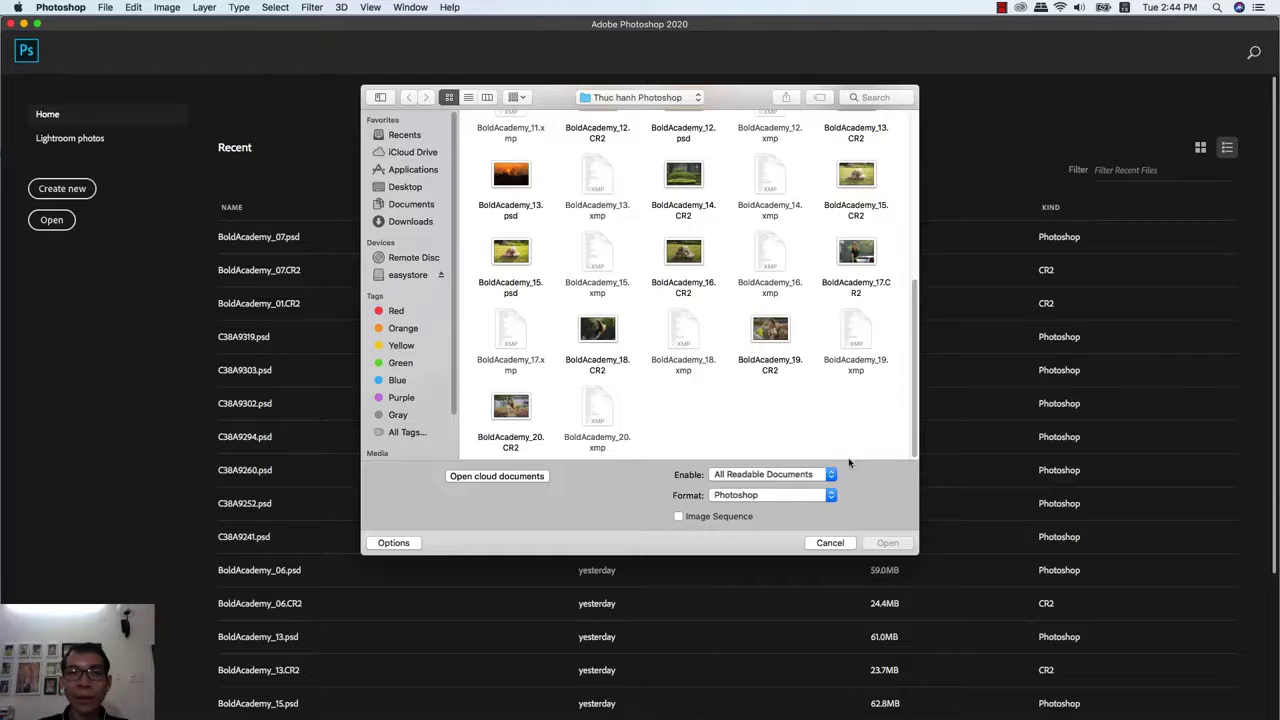
left_click(864, 252)
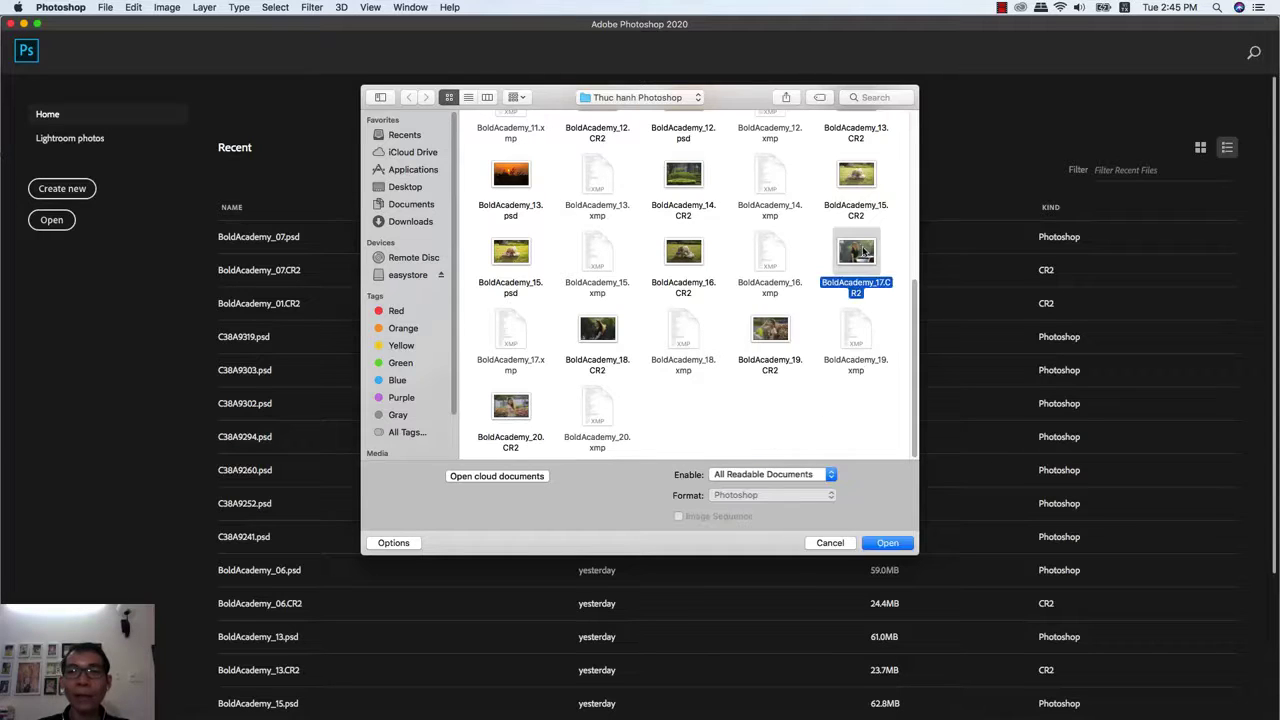
left_click(890, 543)
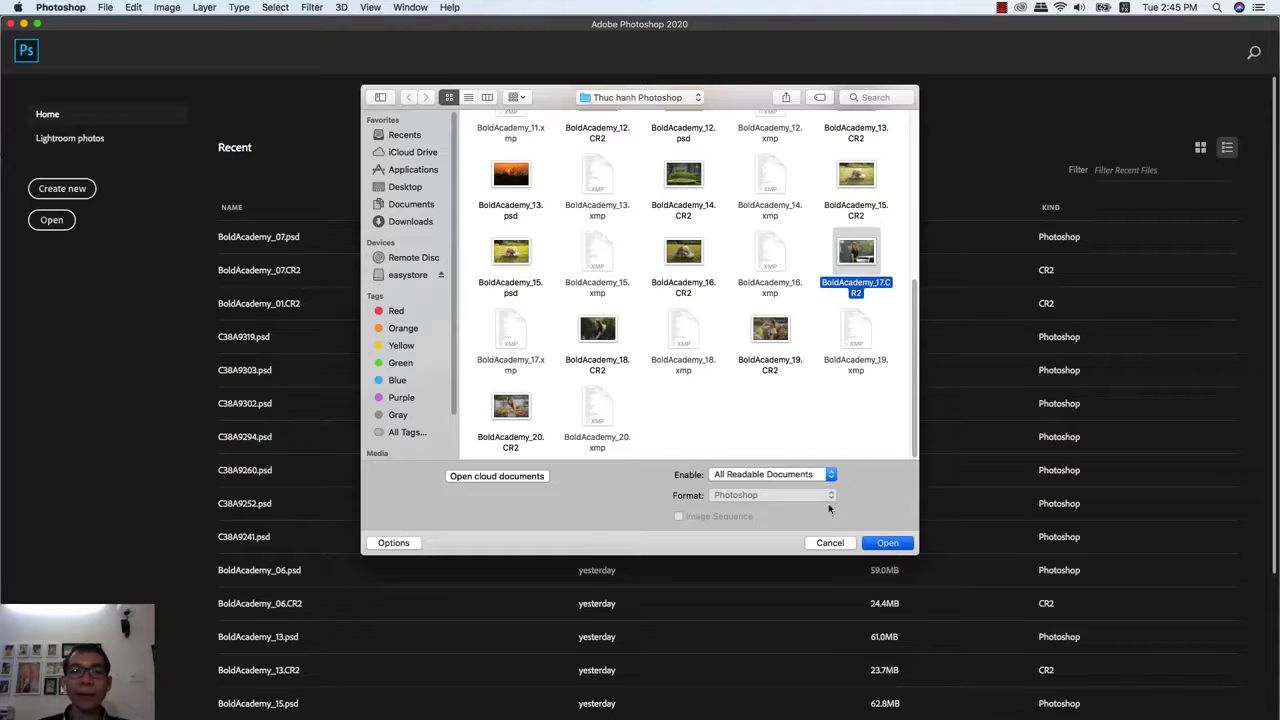
left_click(875, 540)
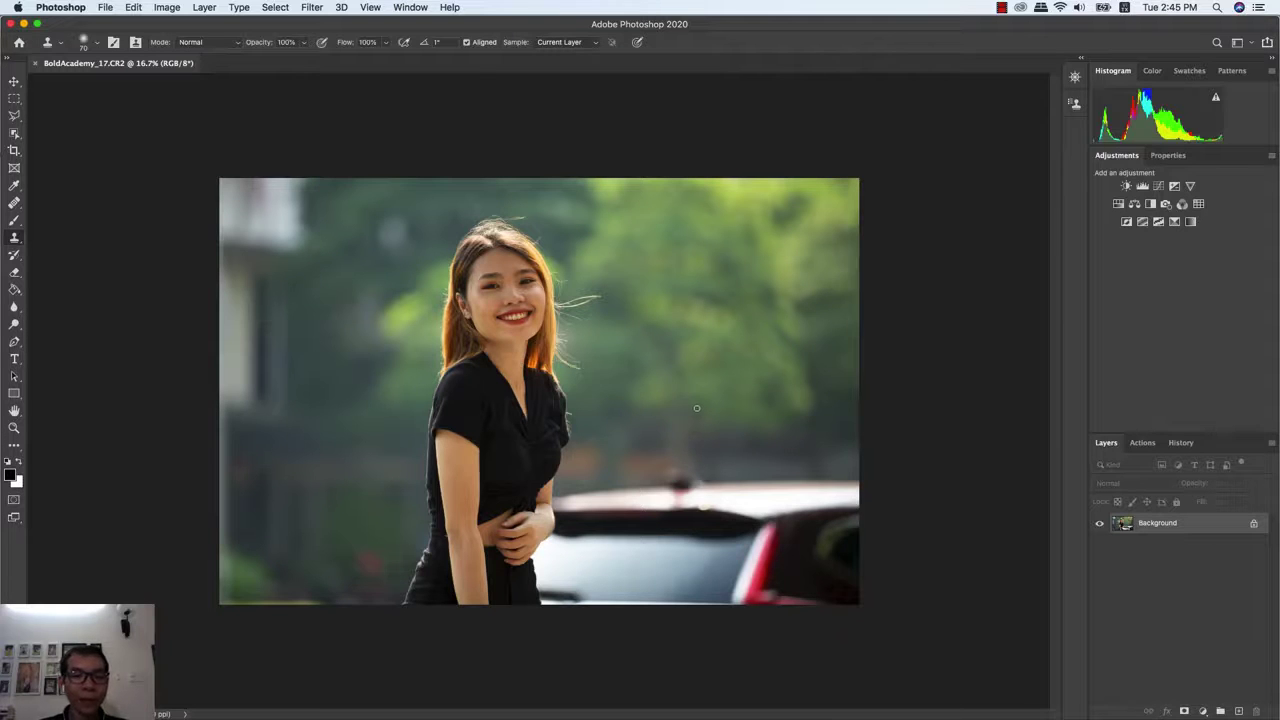
- Zoom to 100% on the woman's face, shrink the brush to about 40, and show the healing tools
key("super+1")
scroll(528, 357, "up", 10)
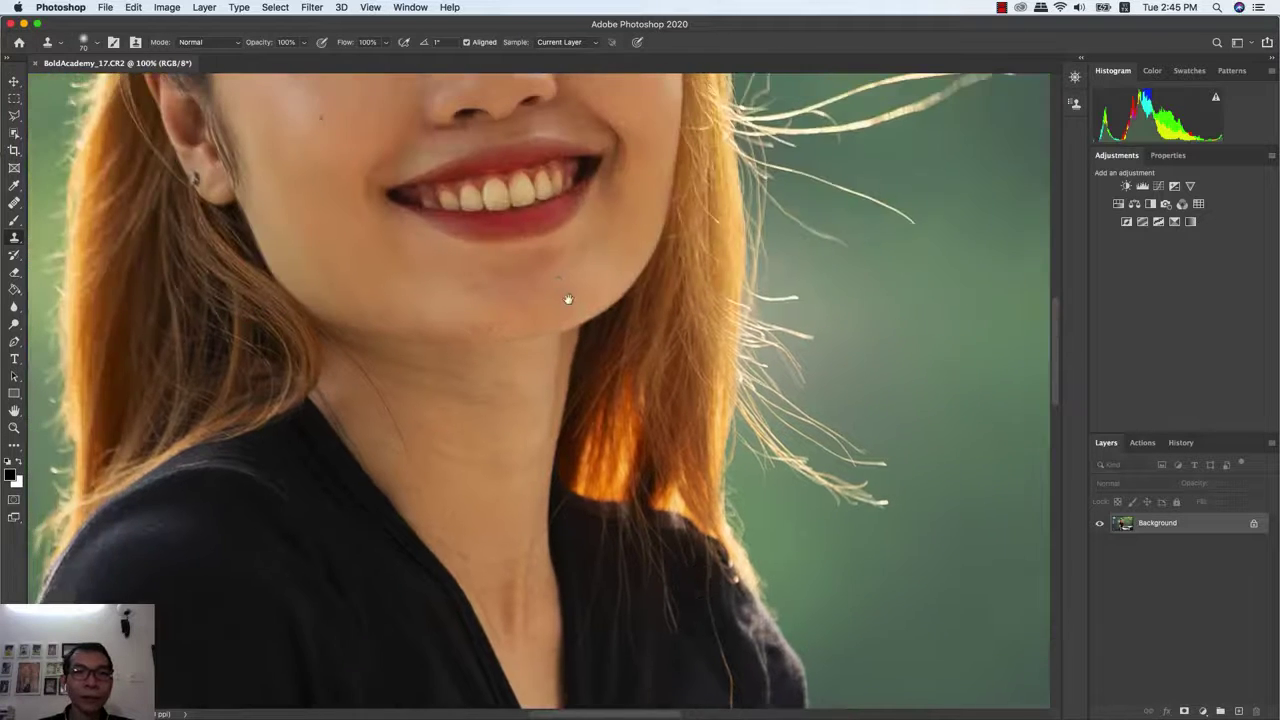
scroll(566, 297, "up", 5)
left_click_drag(662, 486, 667, 392)
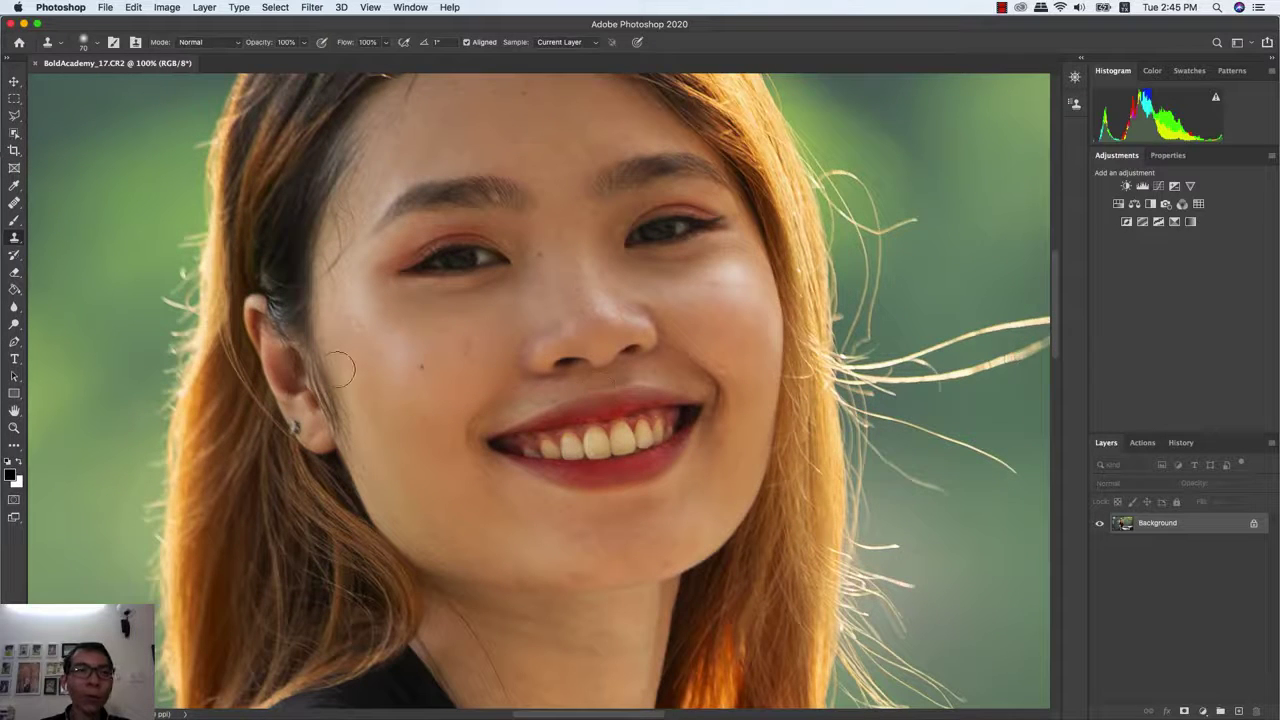
key("bracketleft")
key("bracketleft")
key("bracketleft")
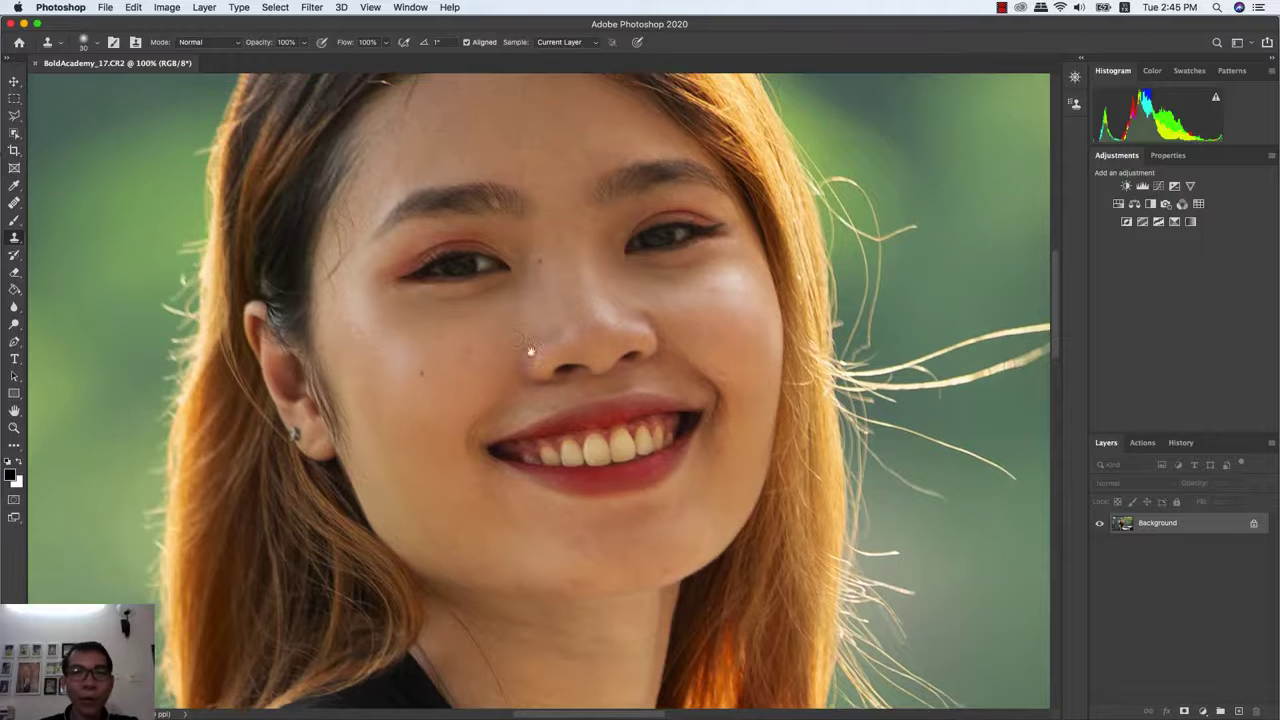
mouse_move(514, 336)
left_mouse_down()
mouse_move(562, 490)
mouse_move(557, 240)
left_mouse_up()
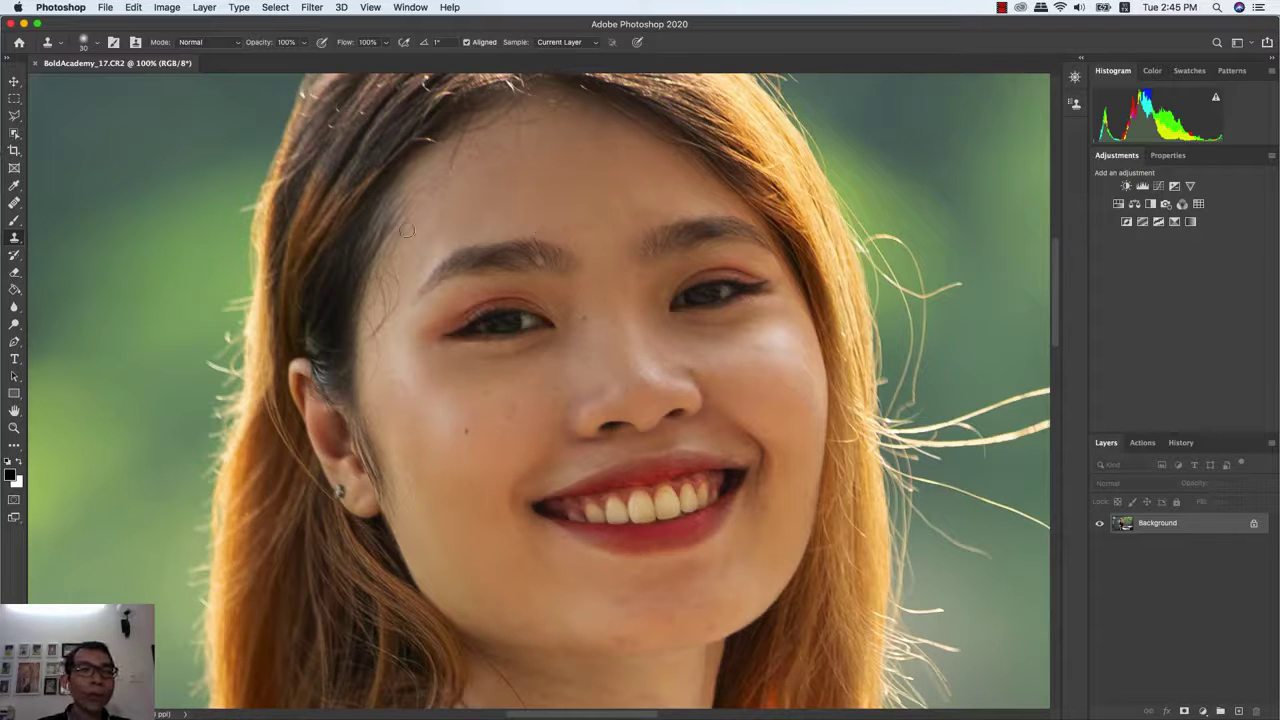
left_click(14, 208)
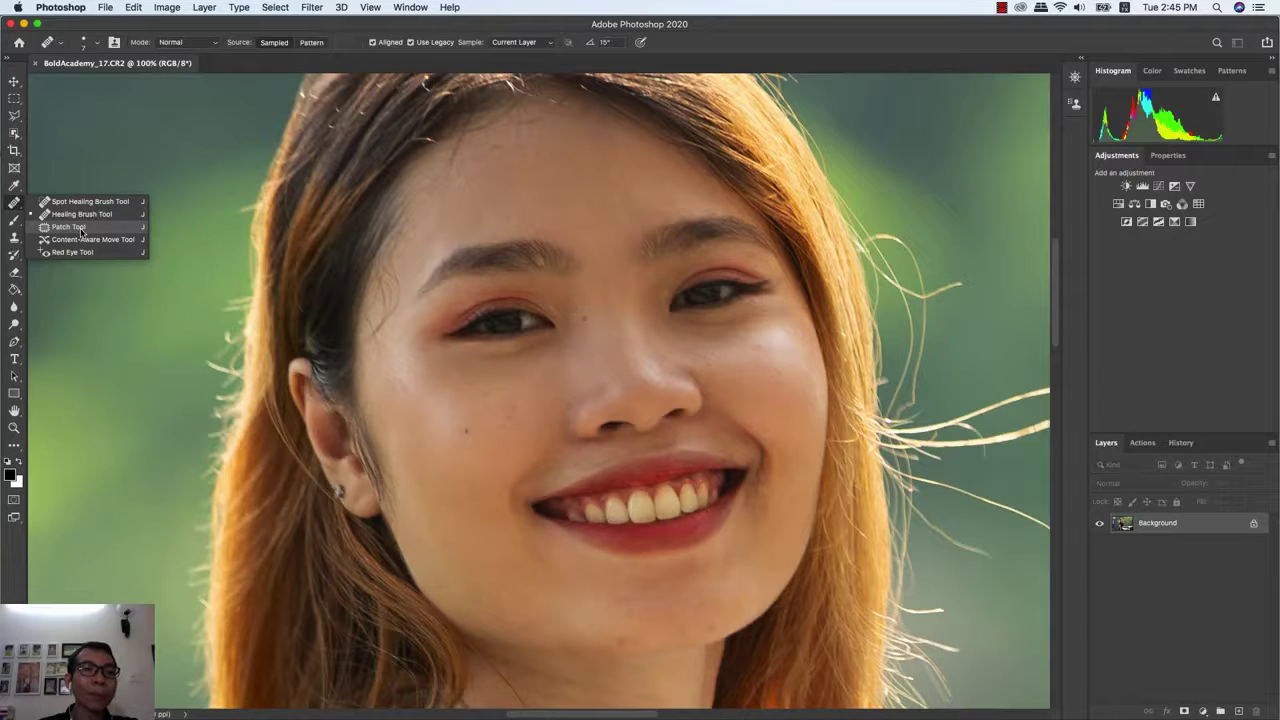
- Choose the Patch Tool and magnify the cheek blemishes to 200%
left_click(70, 227)
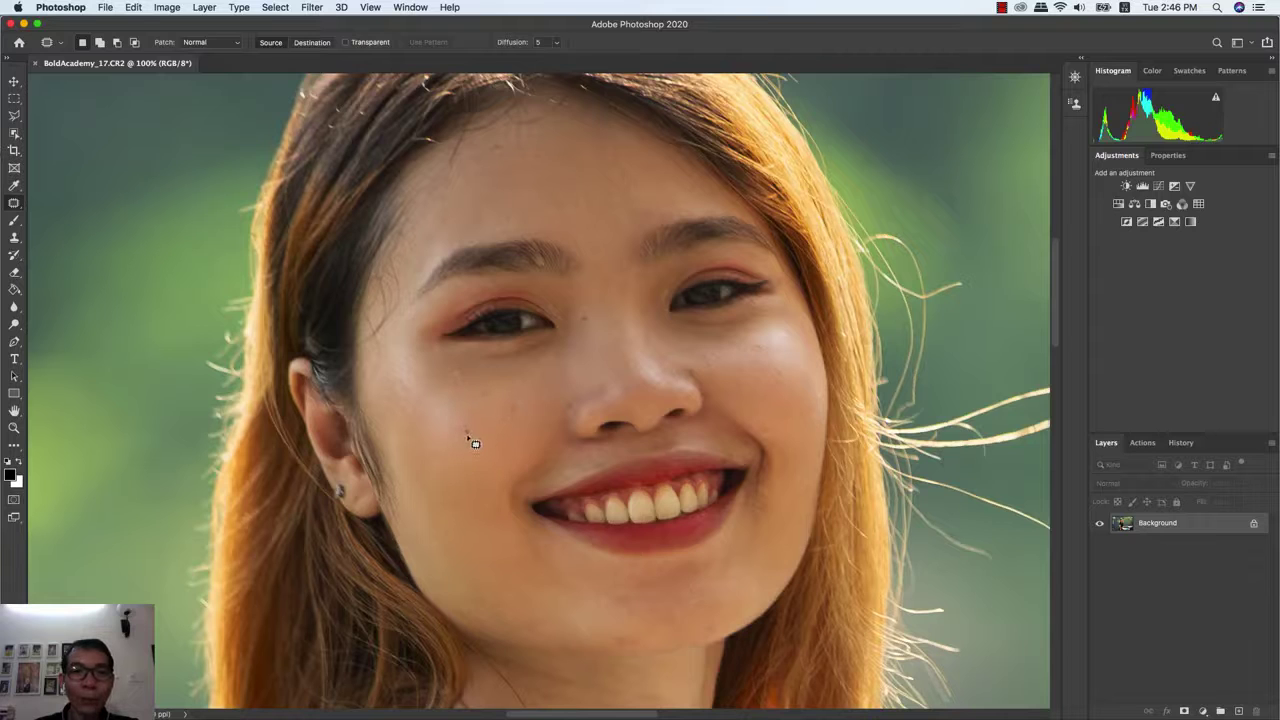
scroll(466, 437, "up", 2)
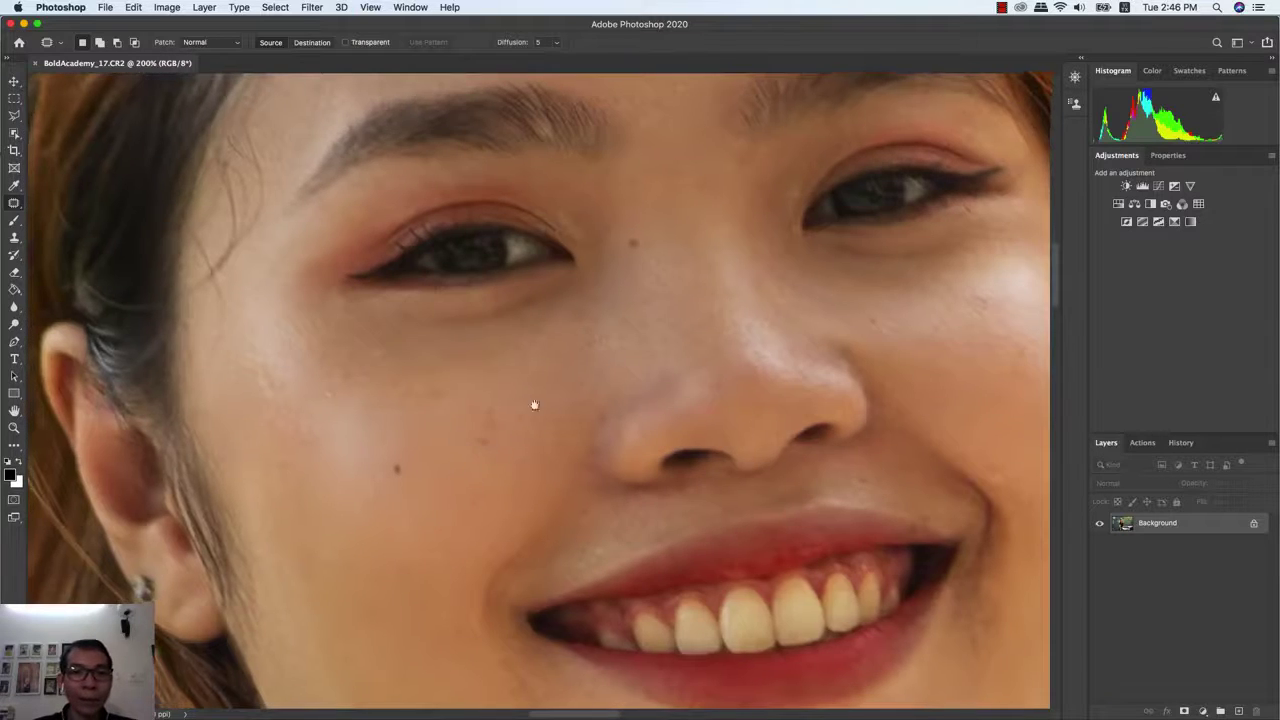
- Zoom the cheek to 200% and loop a Patch selection around the dark spot
left_click_drag(534, 403, 573, 329)
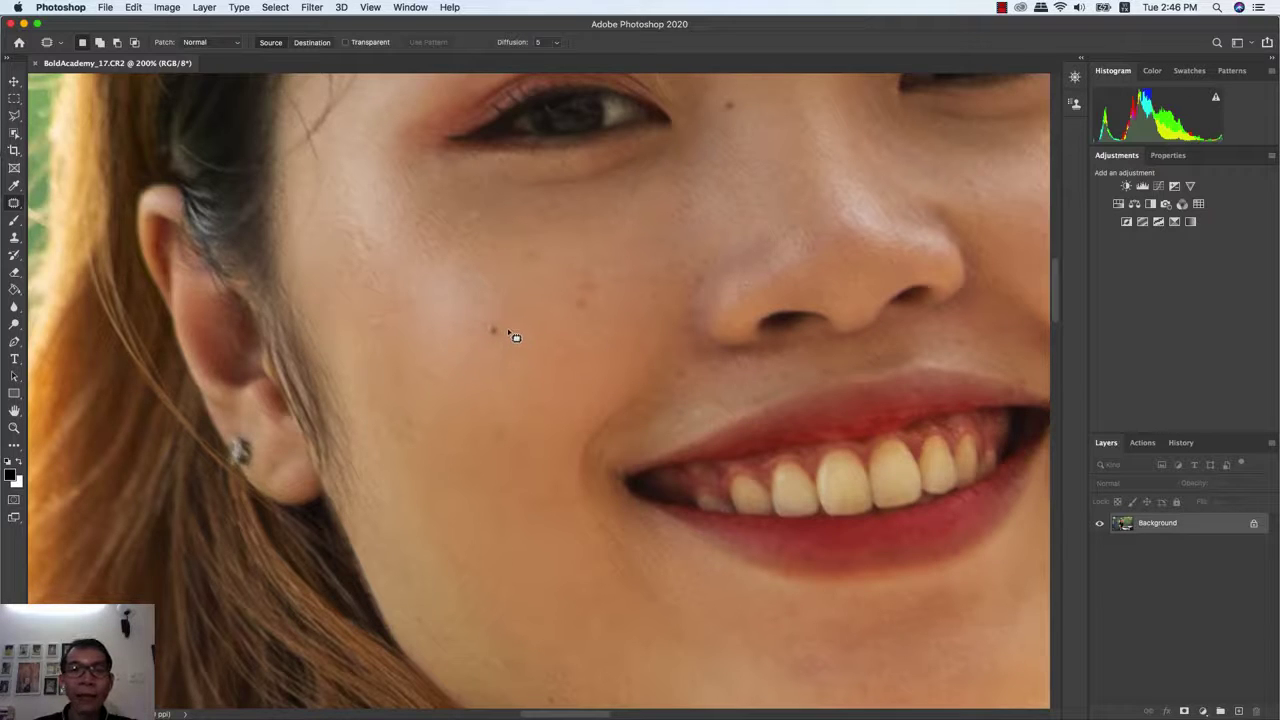
mouse_move(505, 334)
left_mouse_down()
mouse_move(488, 332)
mouse_move(569, 337)
left_mouse_up()
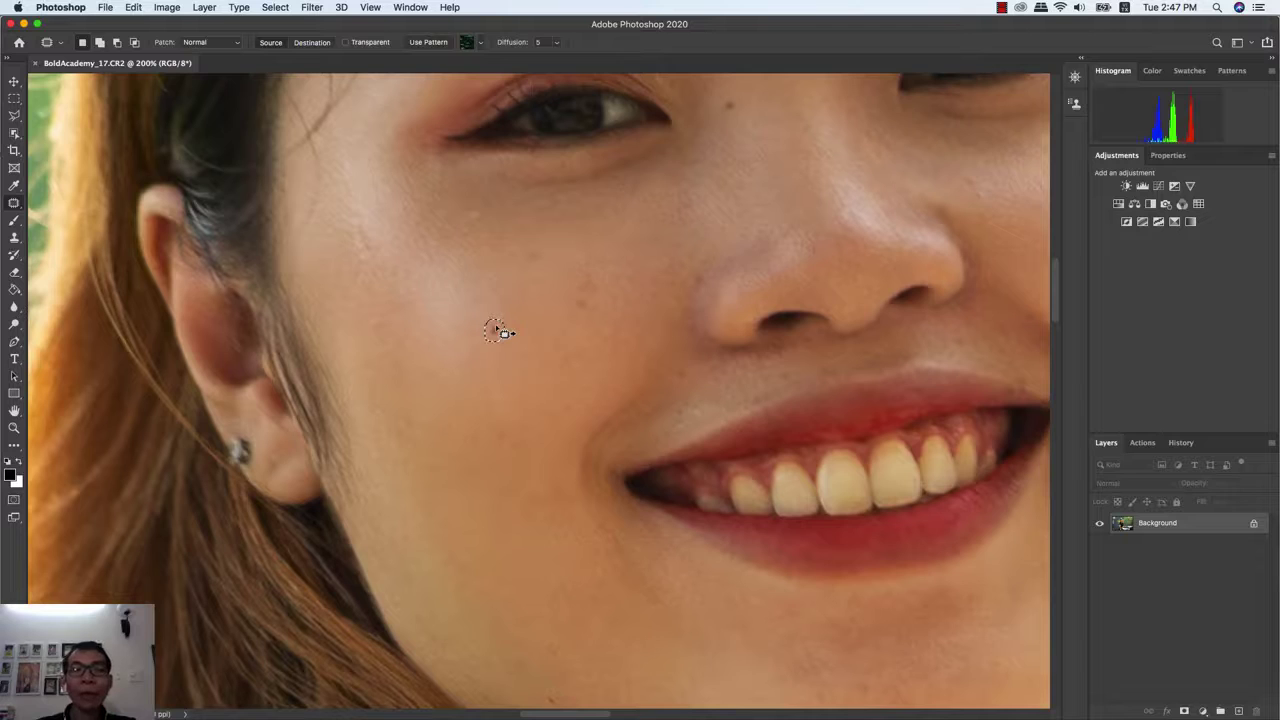
- Patch three dark cheek spots with nearby clean skin, deselecting after each
left_click_drag(496, 330, 523, 331)
left_click_drag(525, 330, 525, 330)
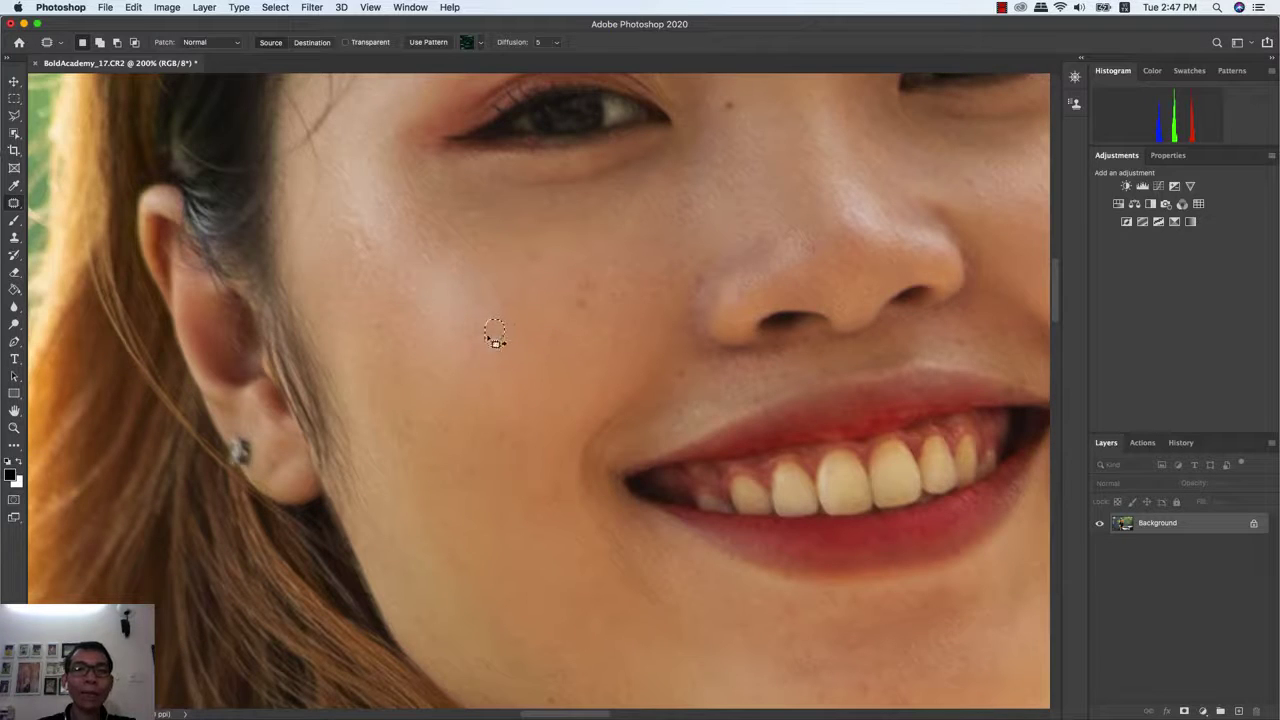
left_click(600, 352)
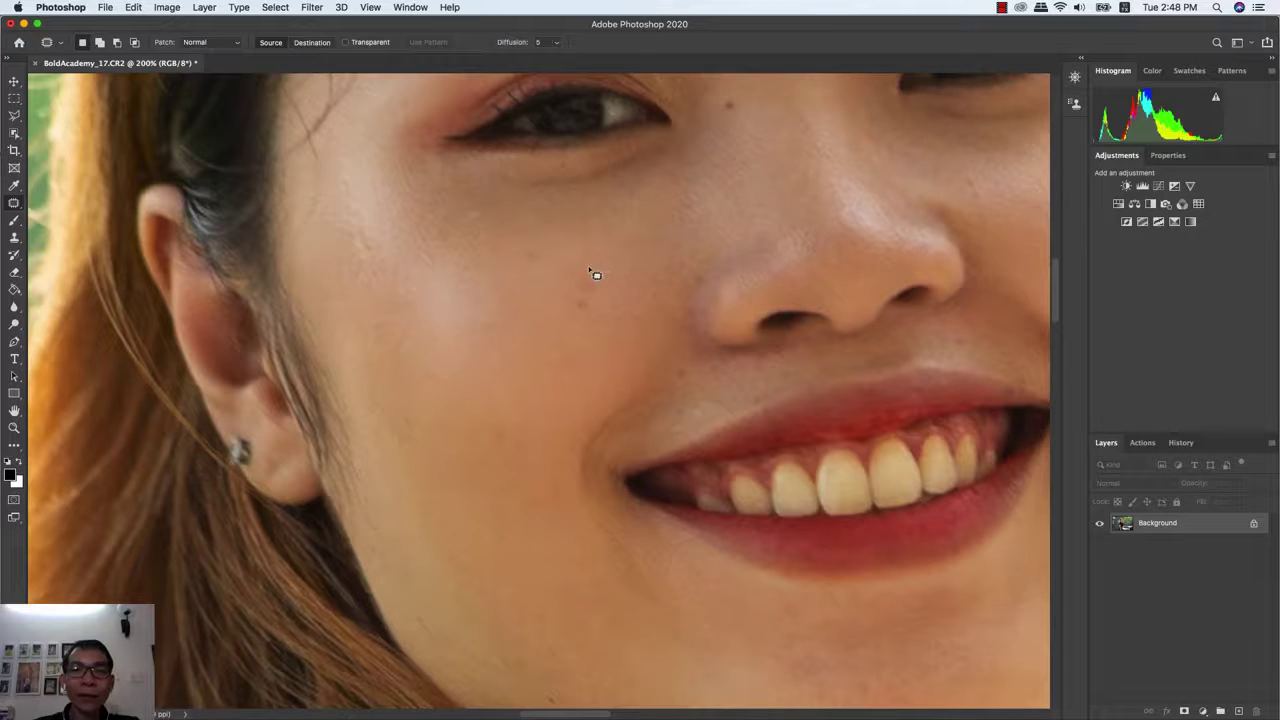
left_click_drag(576, 282, 598, 278)
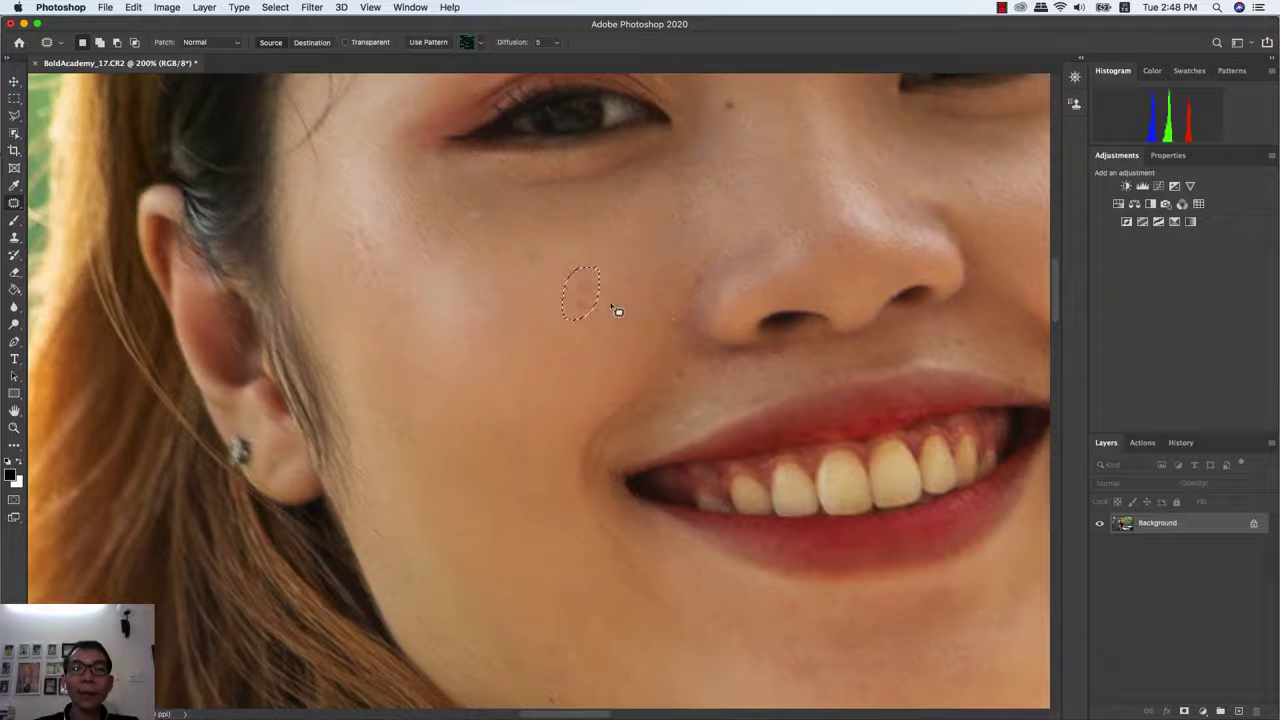
left_click_drag(591, 302, 540, 302)
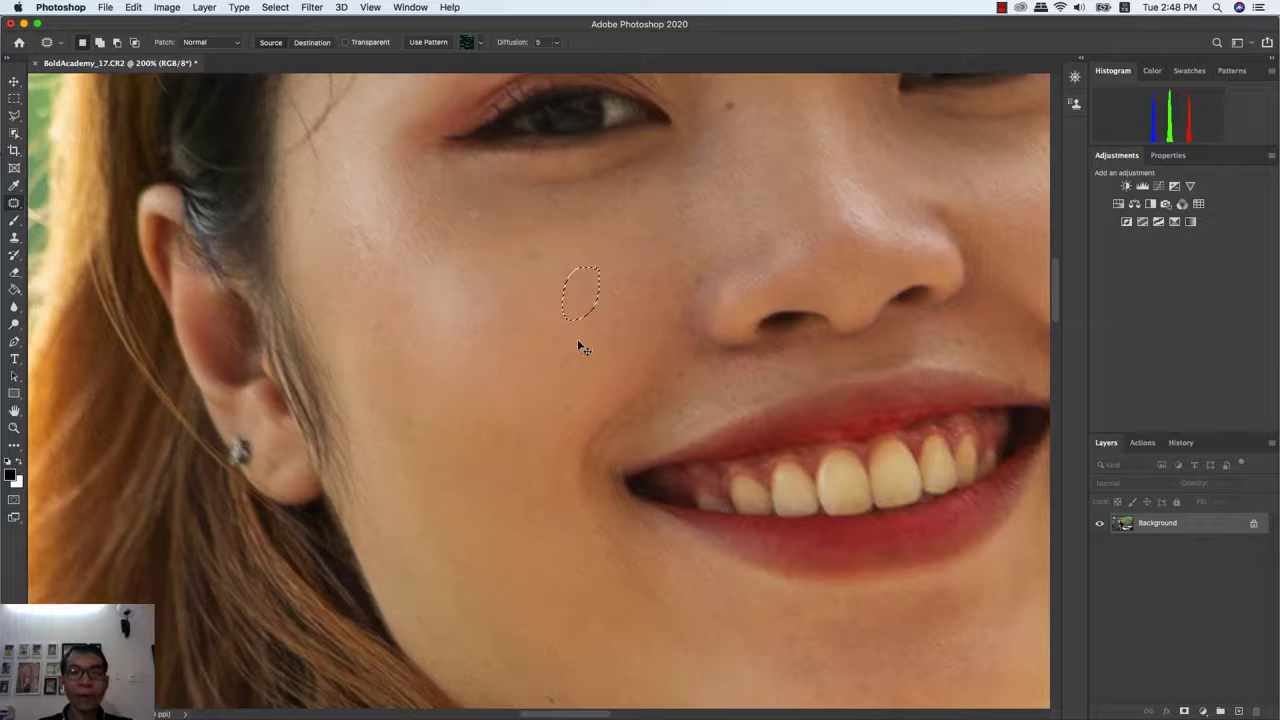
key("super+d")
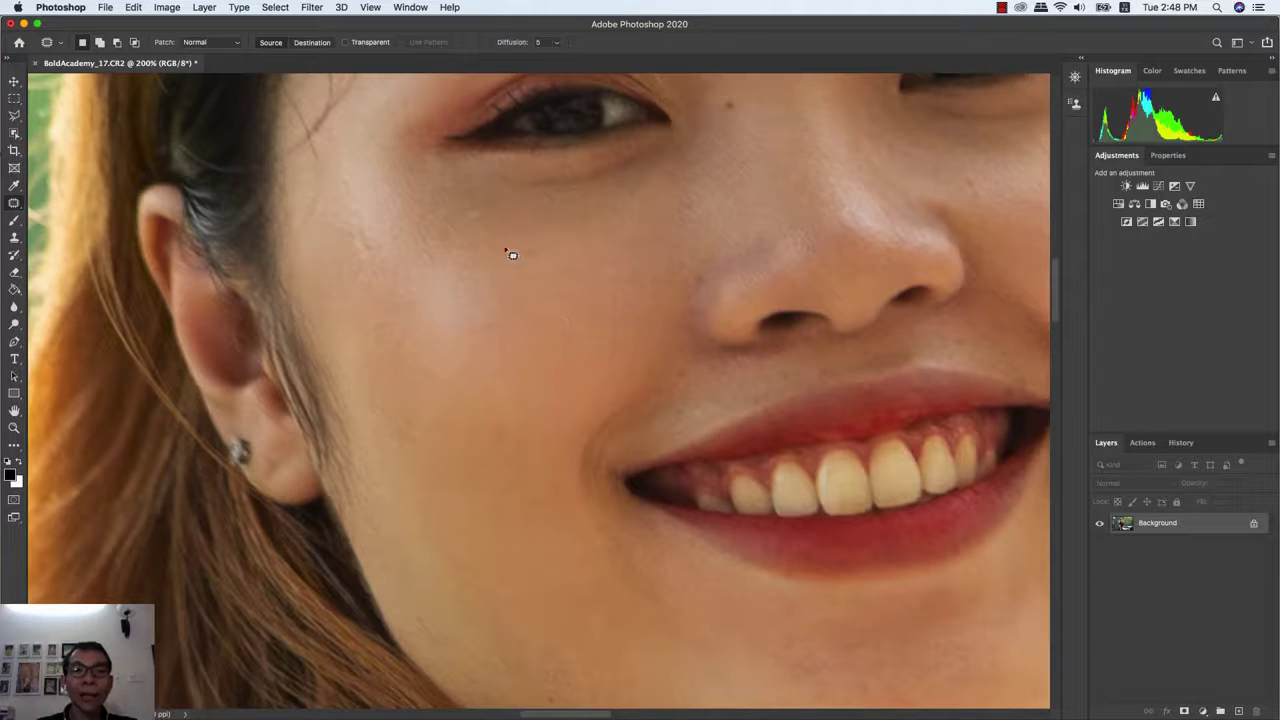
left_click_drag(476, 209, 509, 225)
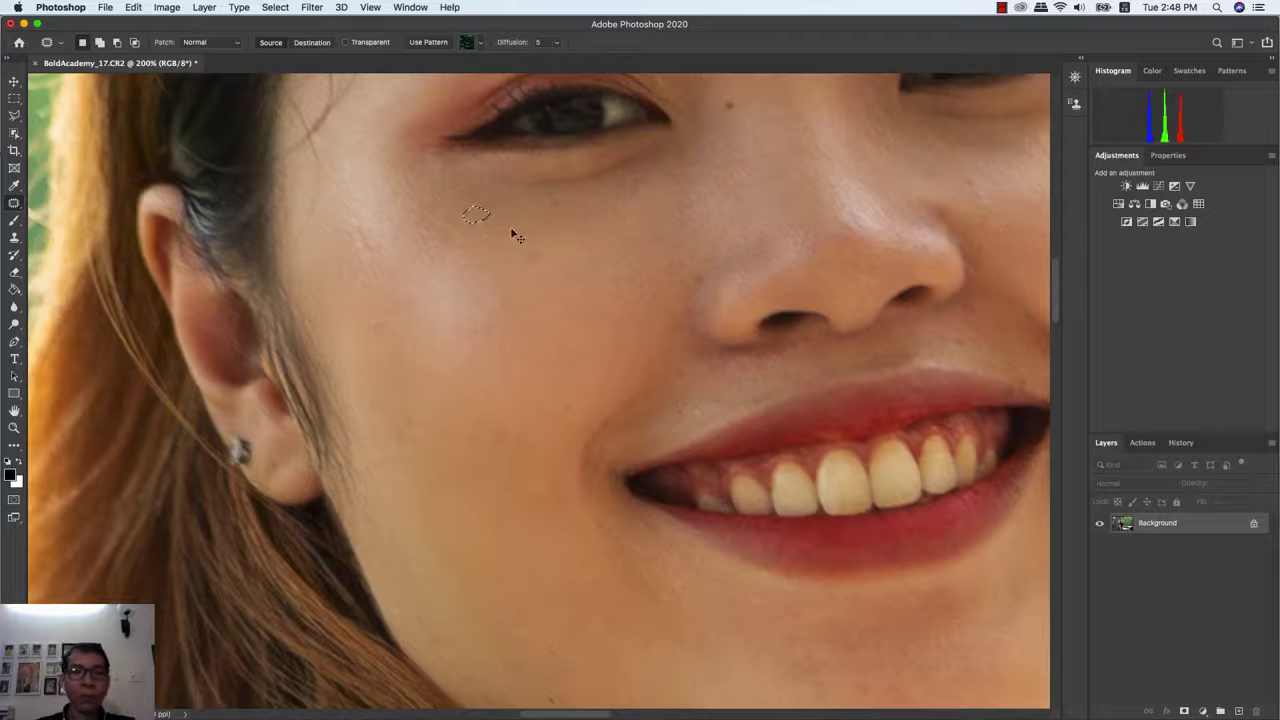
left_click(512, 236)
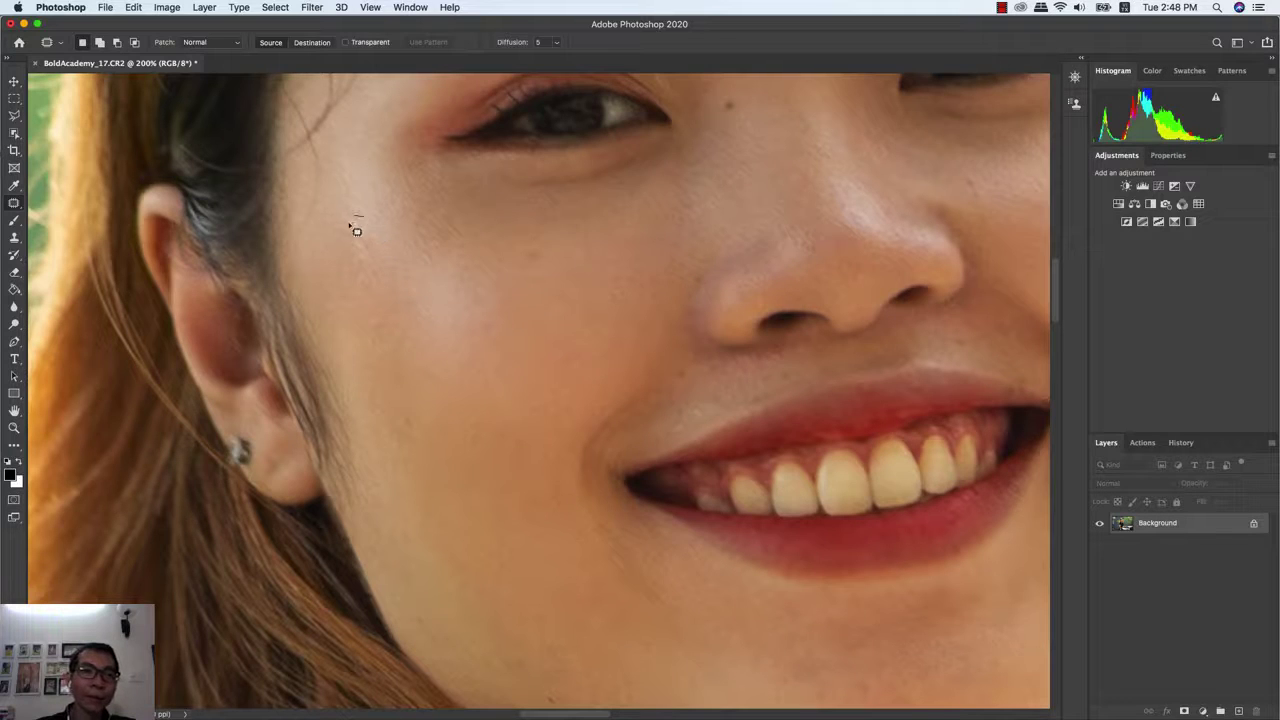
left_click_drag(351, 225, 365, 218)
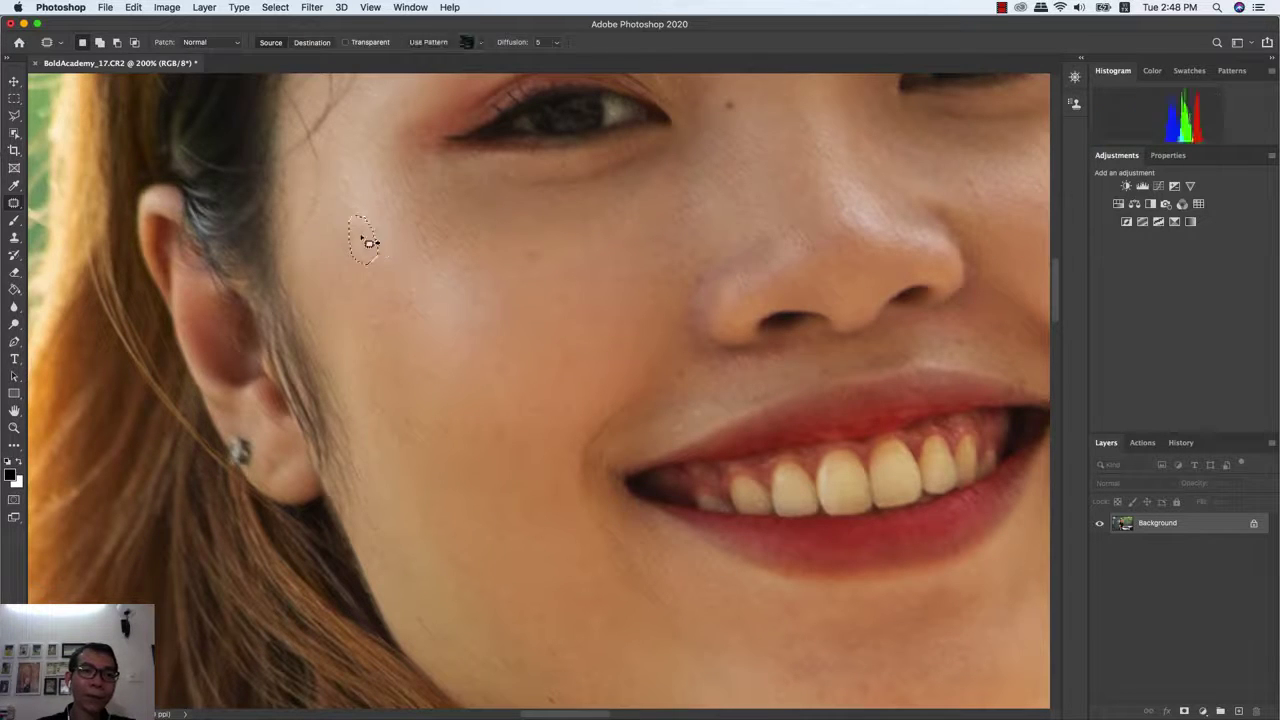
left_click(441, 252)
- Patch the forehead streak below the hairline with clean skin to its right, then return to 100%
left_click_drag(640, 294, 551, 469)
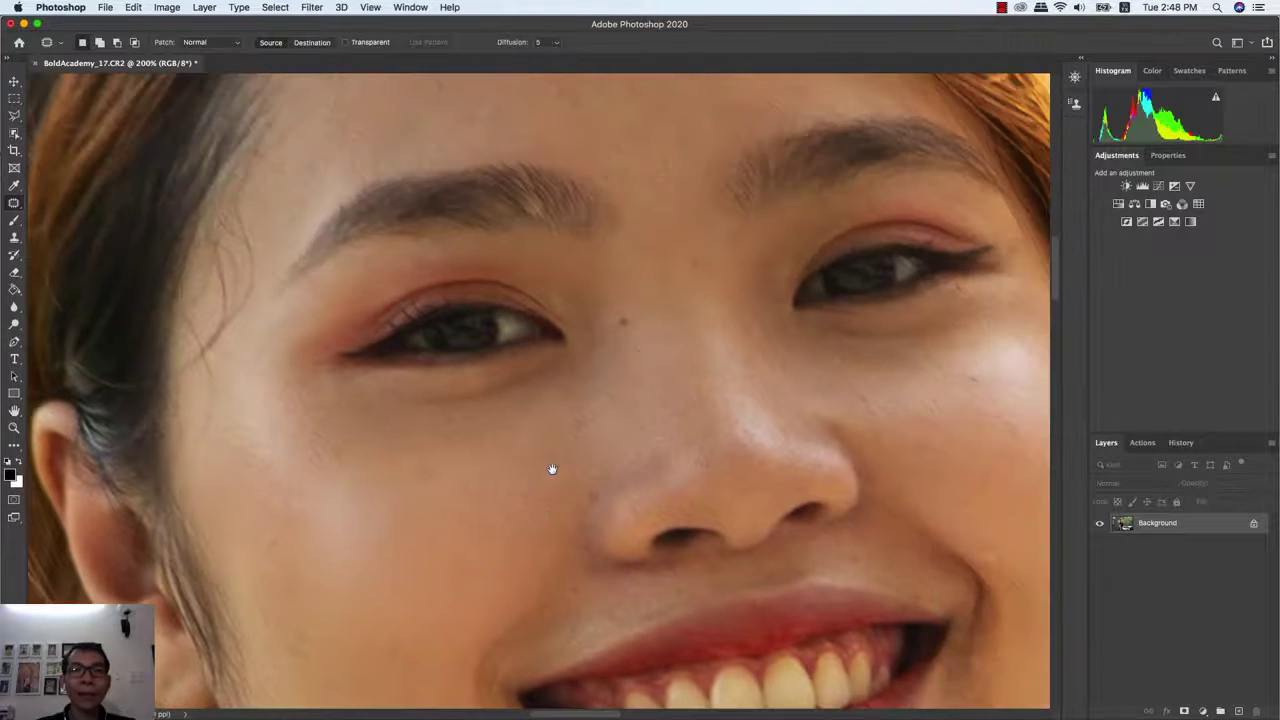
left_click_drag(637, 384, 617, 434)
mouse_move(651, 231)
left_mouse_down()
mouse_move(631, 271)
mouse_move(749, 427)
left_mouse_up()
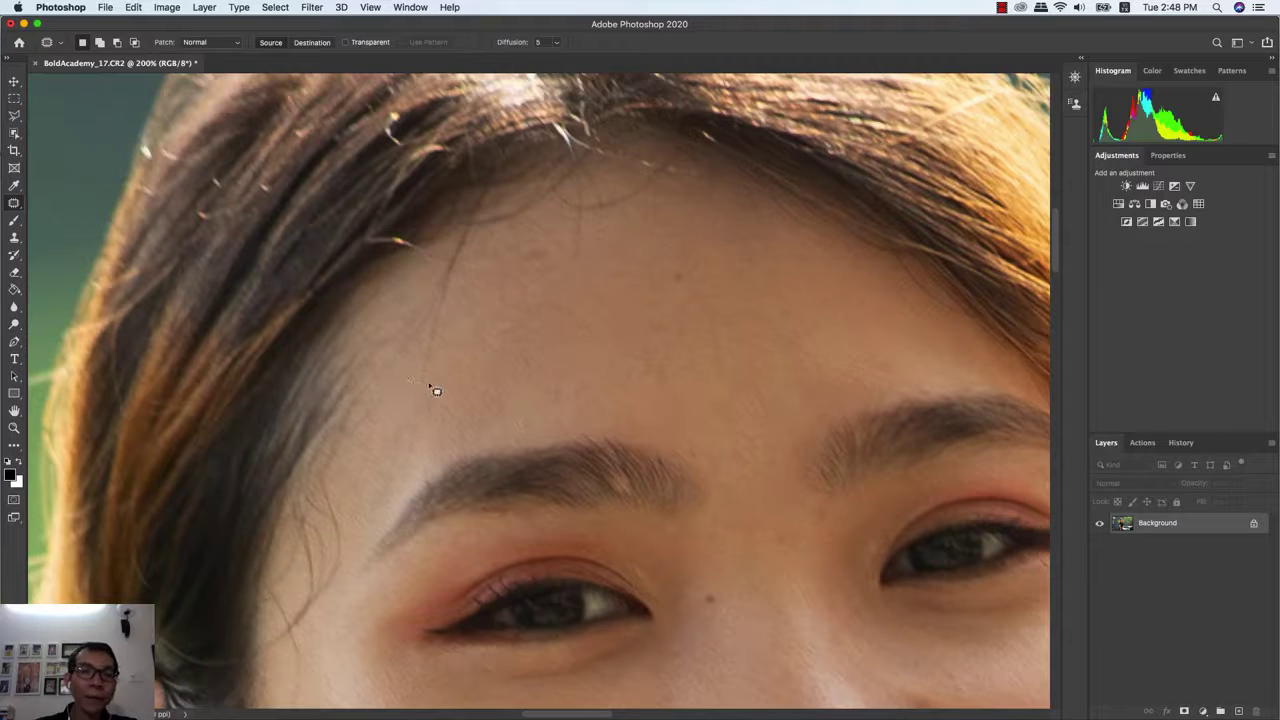
mouse_move(428, 382)
left_mouse_down()
mouse_move(443, 257)
mouse_move(466, 234)
mouse_move(480, 240)
mouse_move(477, 262)
mouse_move(426, 380)
mouse_move(436, 386)
left_mouse_up()
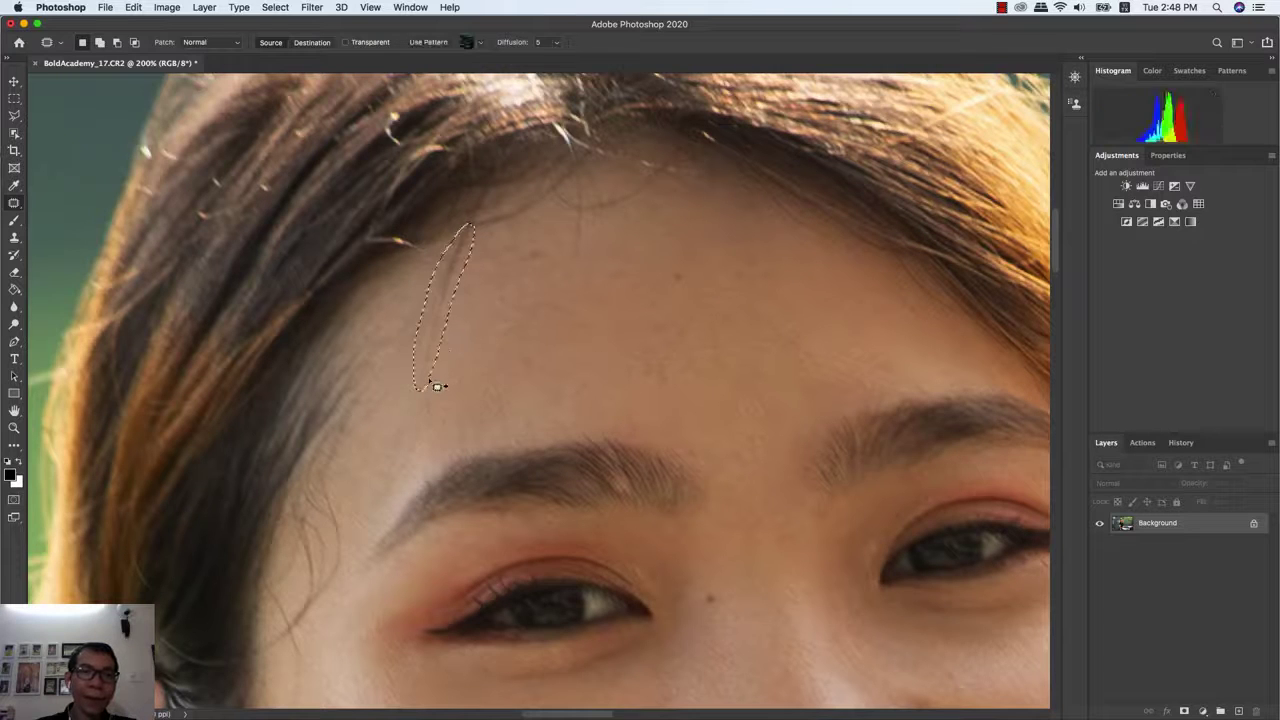
left_click_drag(440, 320, 517, 325)
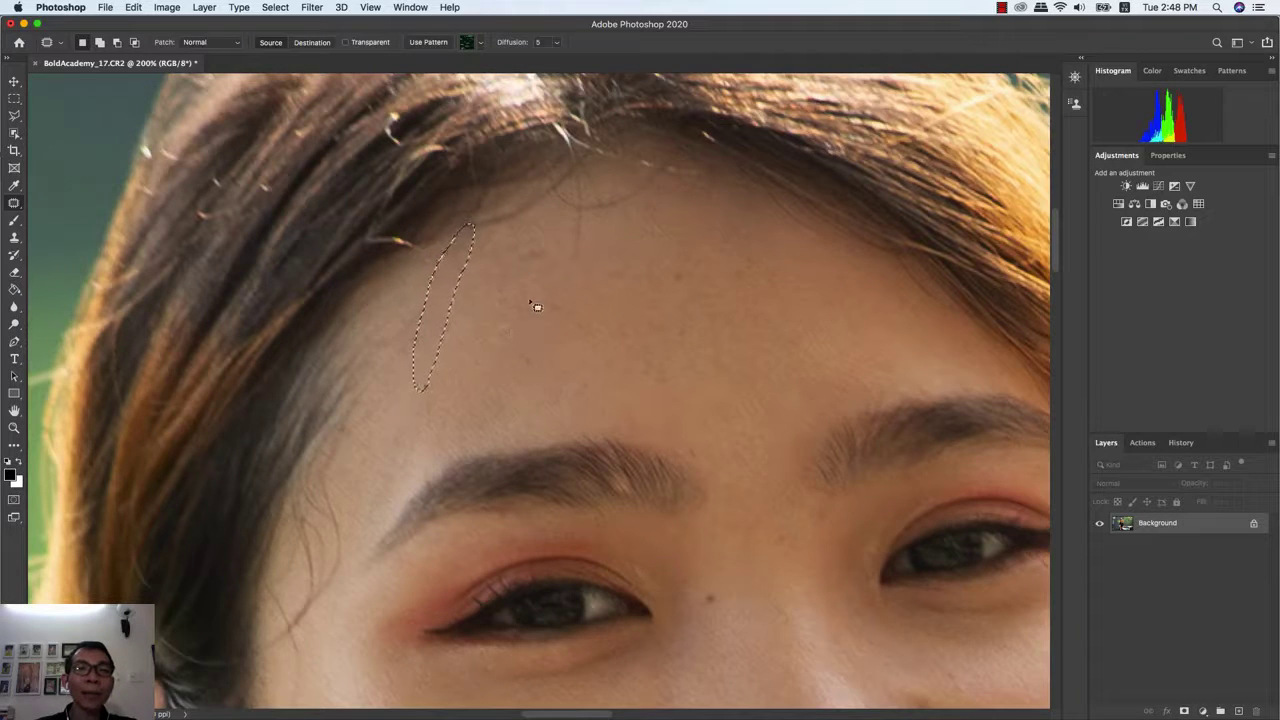
key("ctrl+d")
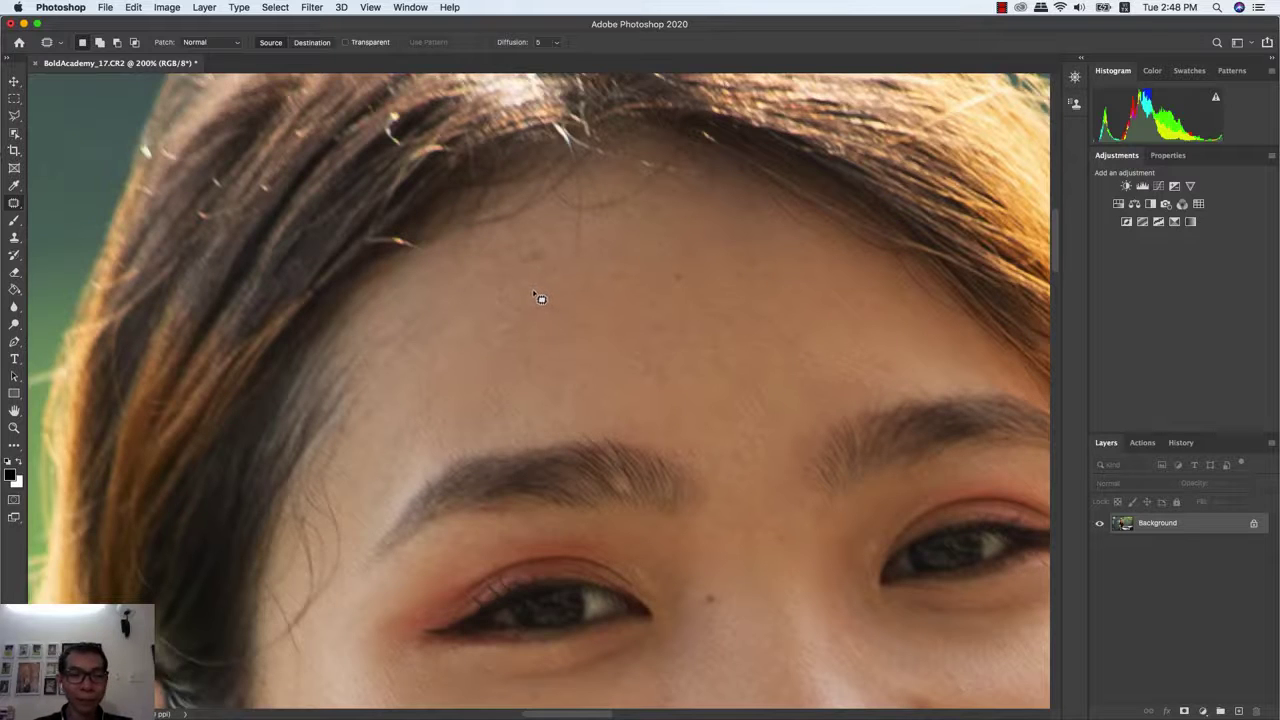
key("ctrl+minus")
left_click_drag(671, 471, 660, 221)
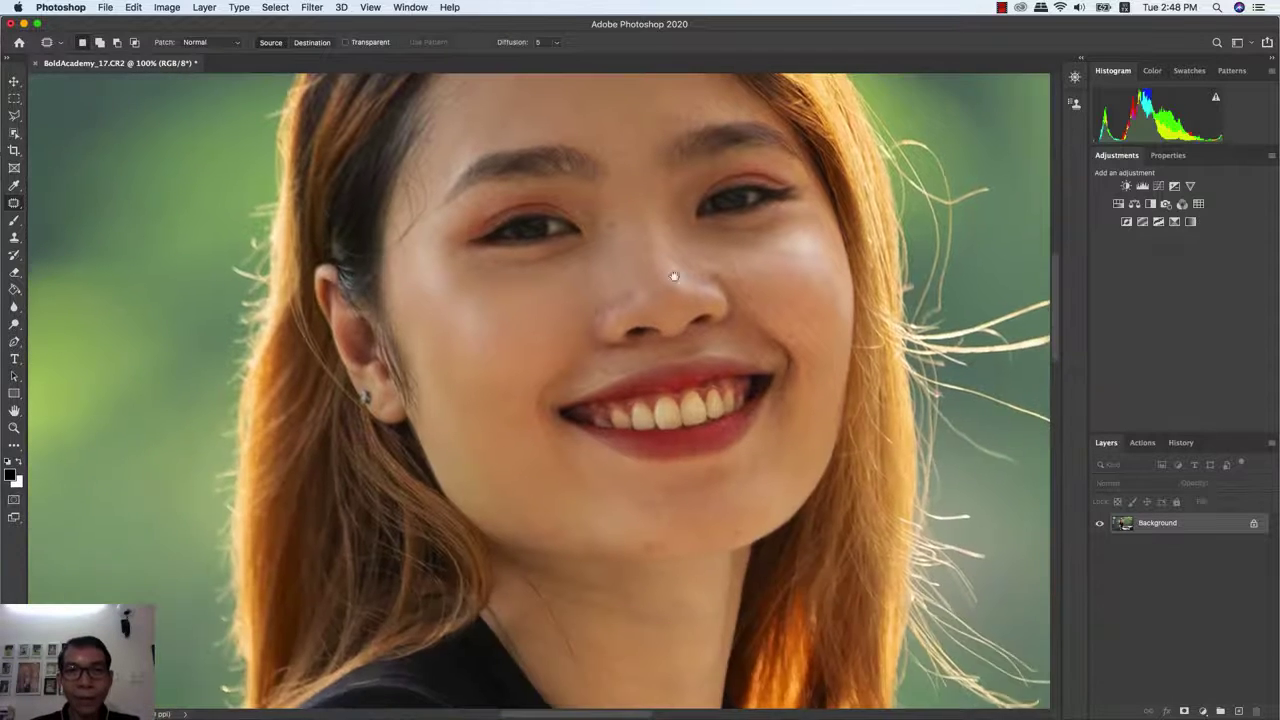
- At 200% zoom, patch away two blemishes on the chin
left_click_drag(674, 286, 551, 296)
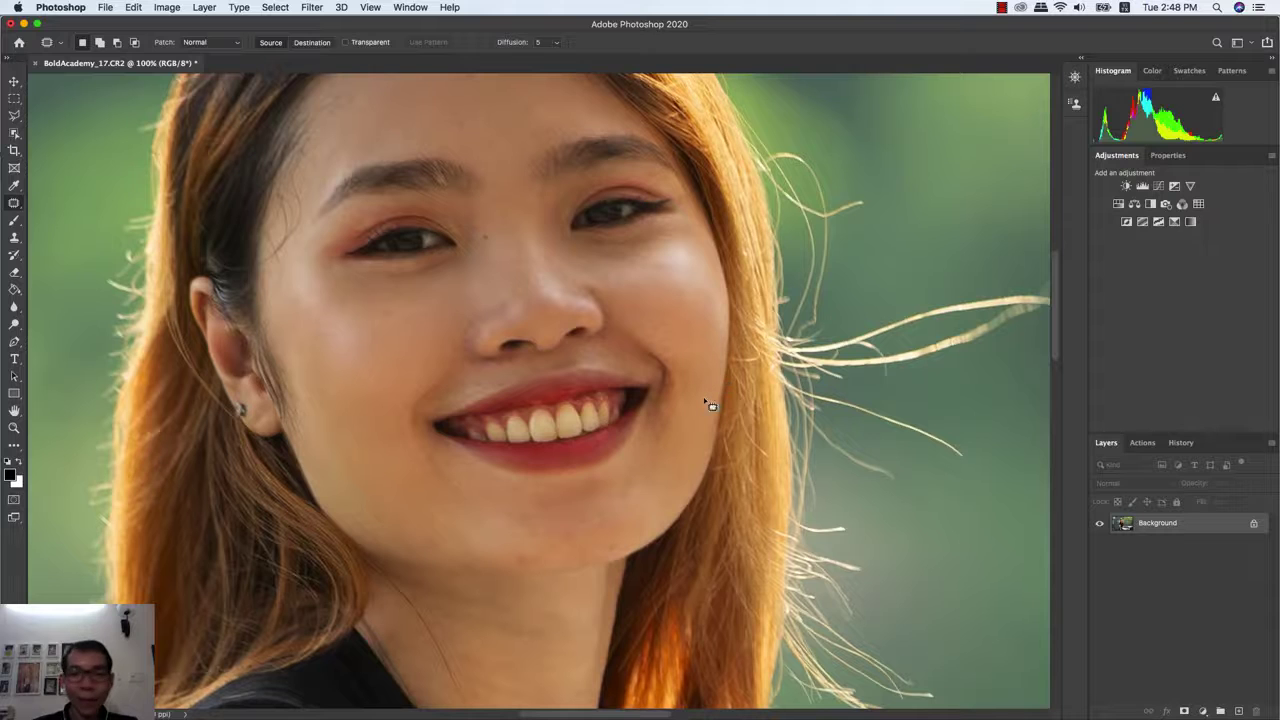
key("ctrl+plus")
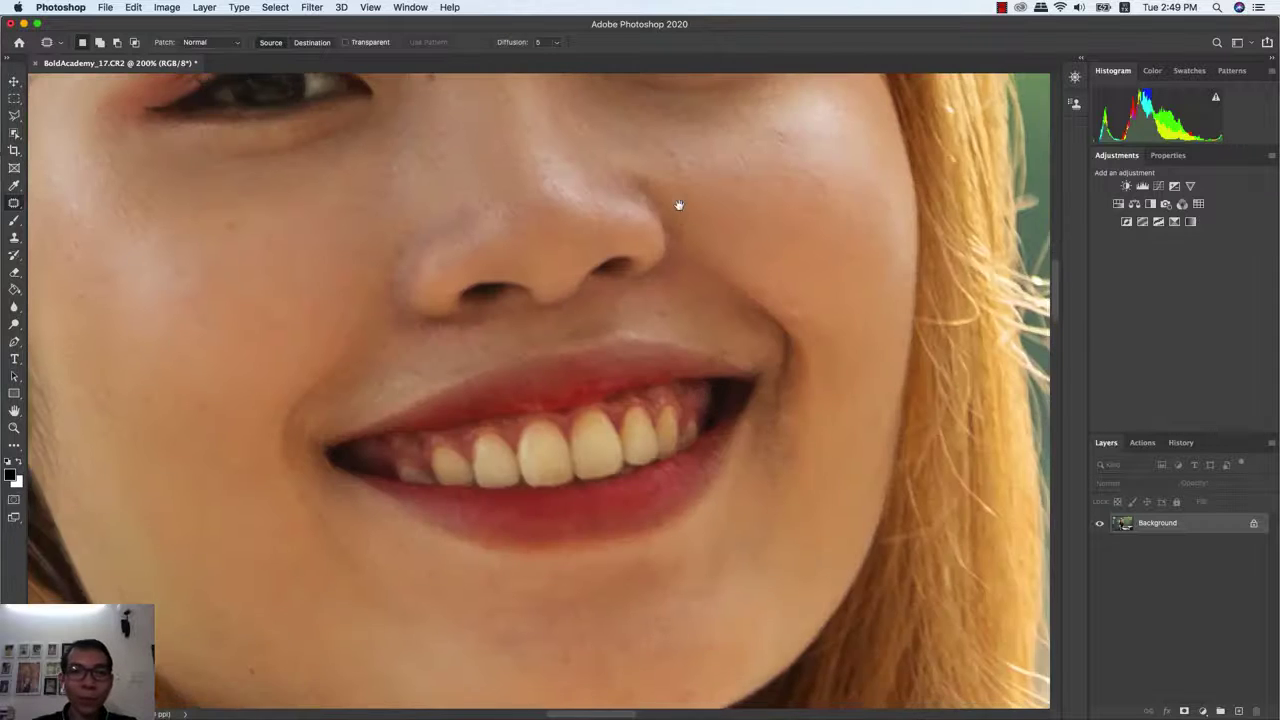
scroll(425, 590, "down", 3)
mouse_move(480, 538)
left_mouse_down()
mouse_move(490, 535)
mouse_move(472, 522)
left_mouse_up()
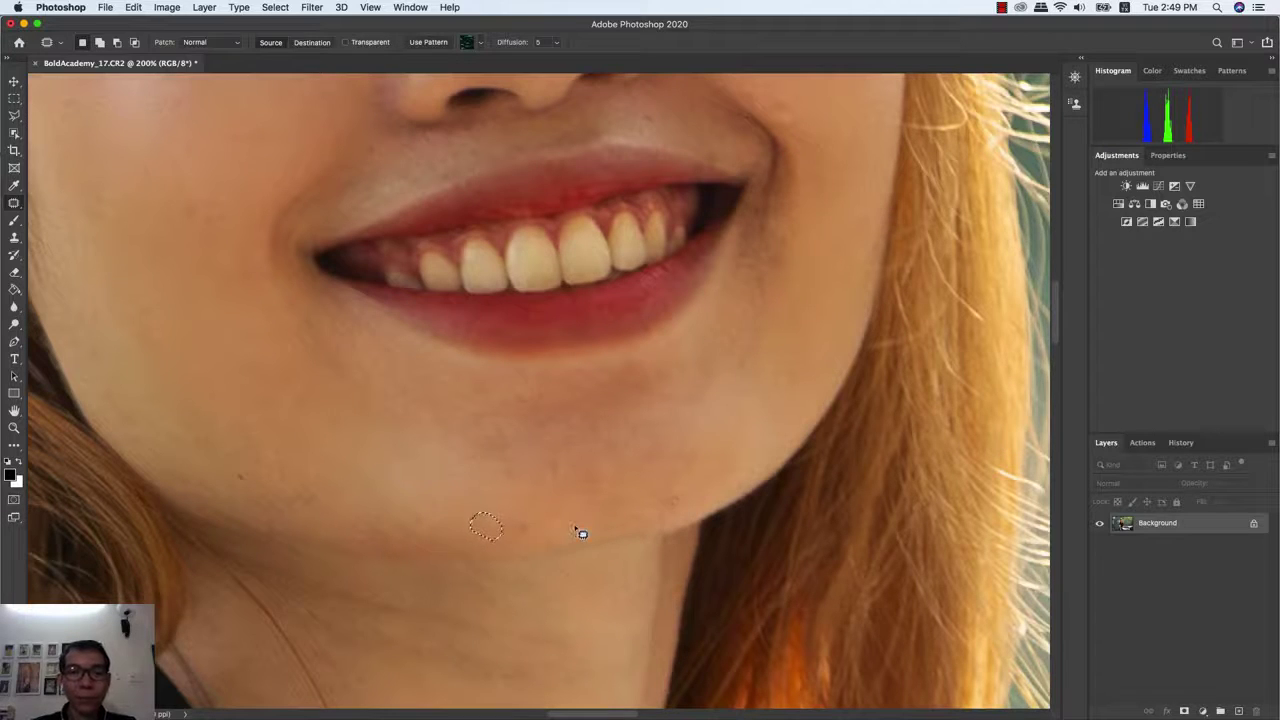
key("super+d")
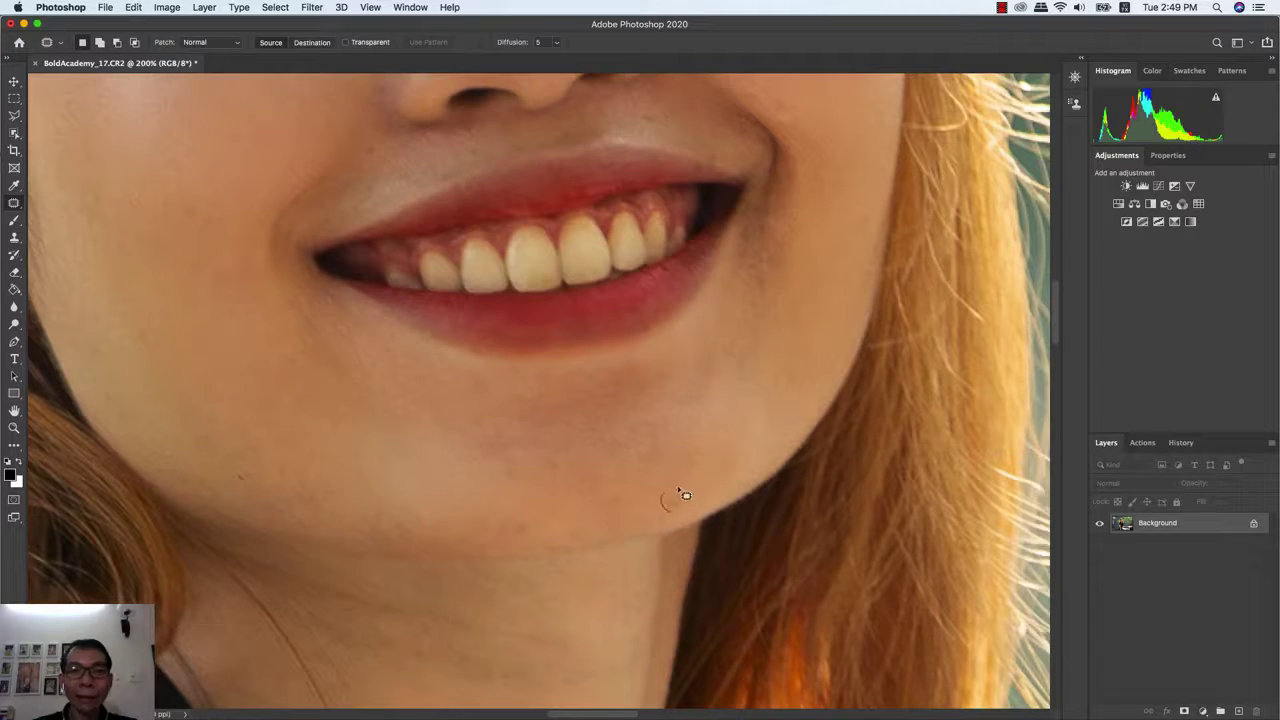
mouse_move(670, 515)
left_mouse_down()
mouse_move(674, 500)
mouse_move(716, 487)
left_mouse_up()
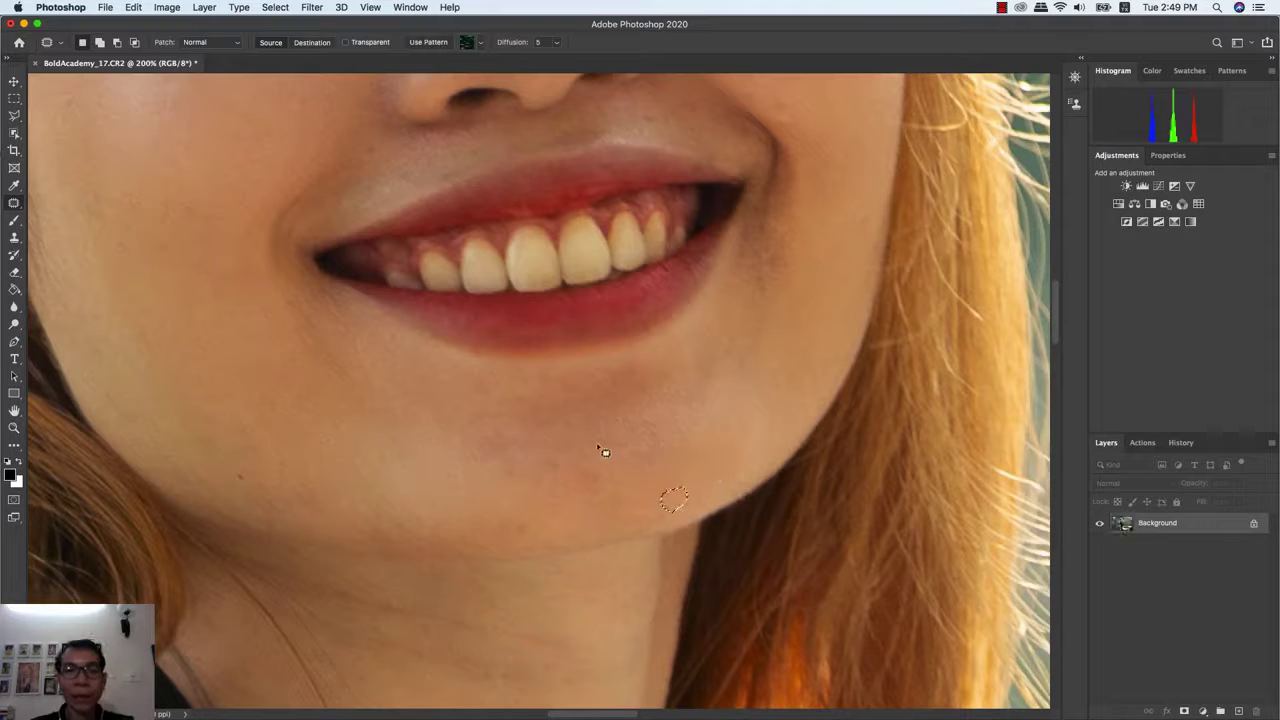
key("super+d")
- Patch the small spot near the inner eye and the blemish beside the mouth corner
scroll(537, 478, "up", 3)
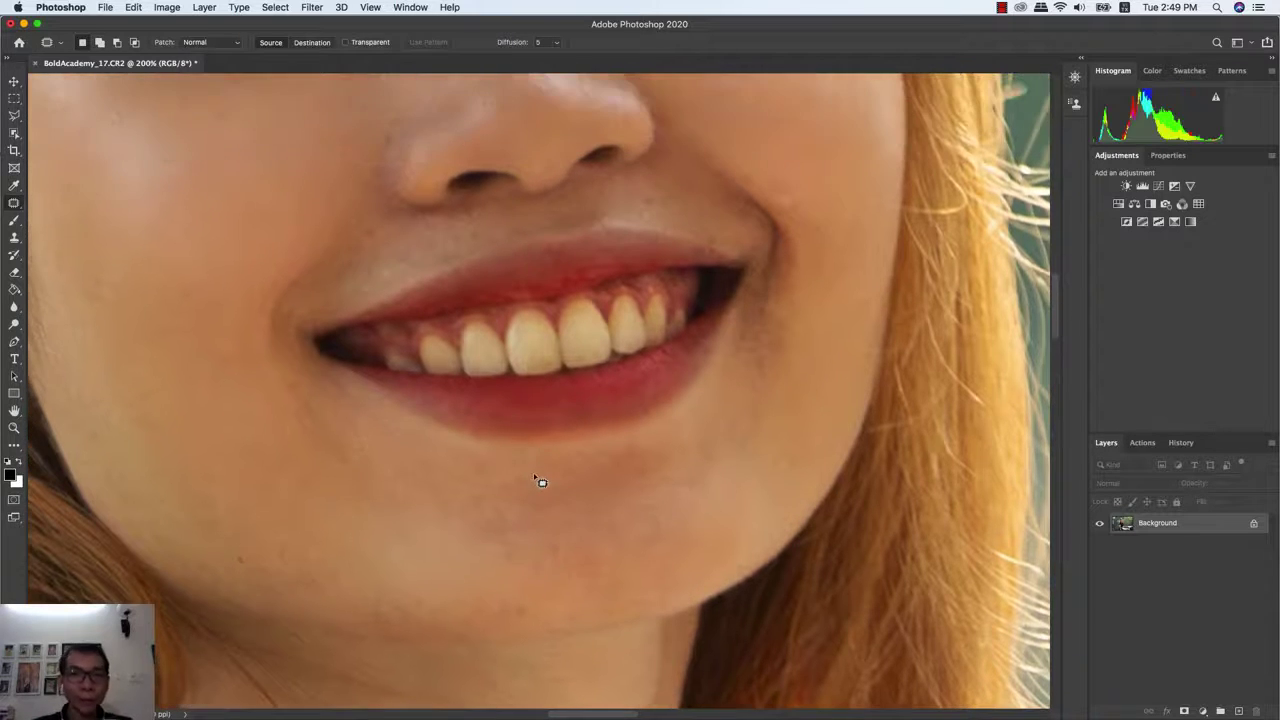
scroll(537, 476, "up", 1)
scroll(537, 475, "up", 3)
scroll(537, 474, "up", 3)
scroll(537, 474, "up", 1)
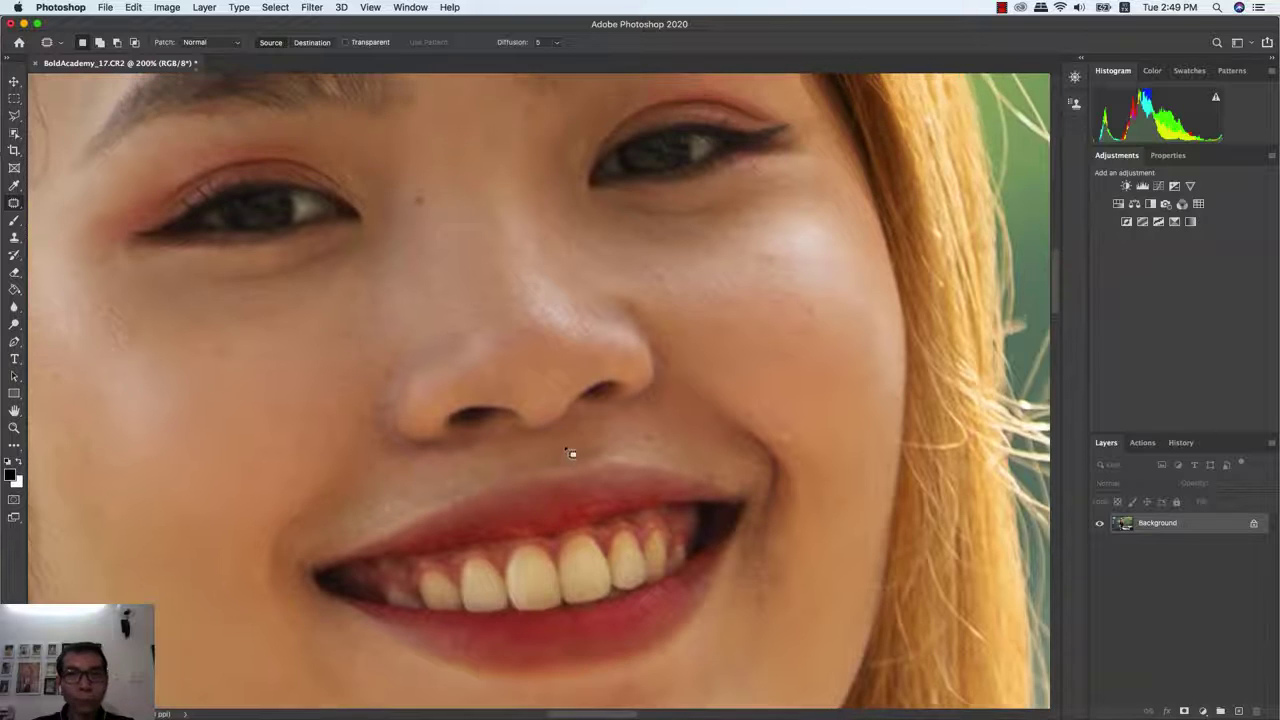
scroll(571, 451, "up", 2)
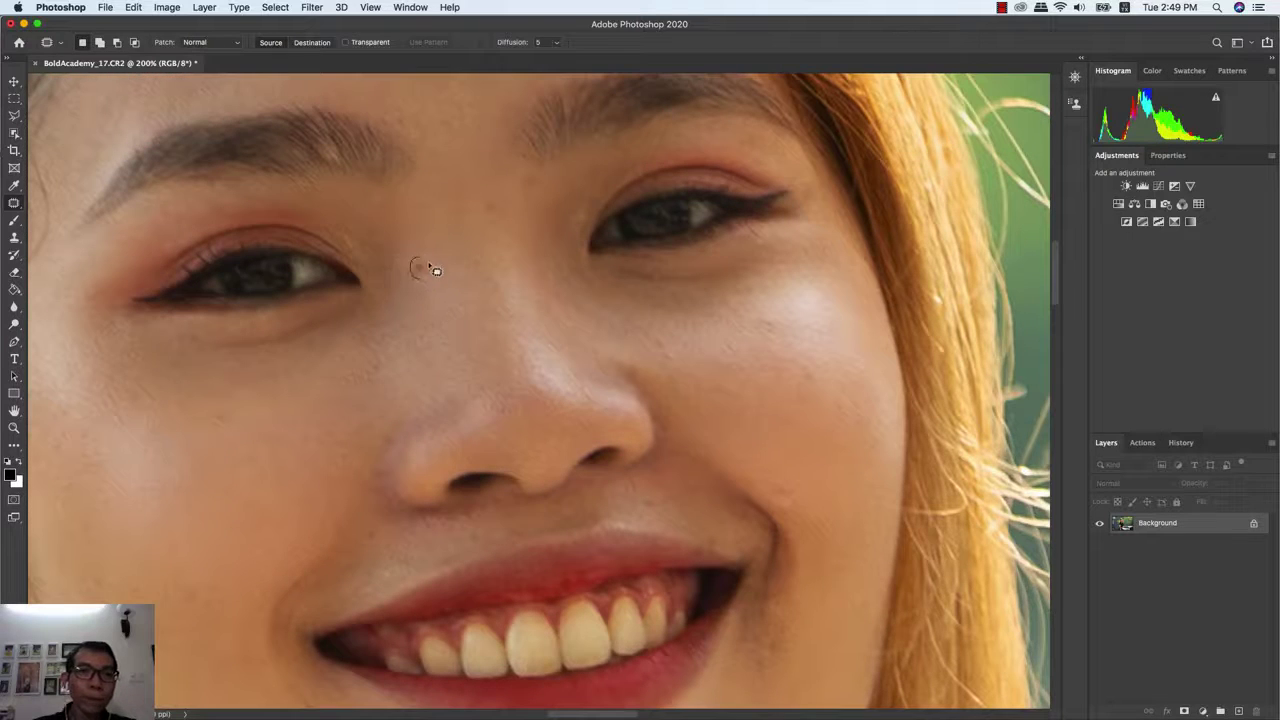
left_click_drag(416, 270, 430, 307)
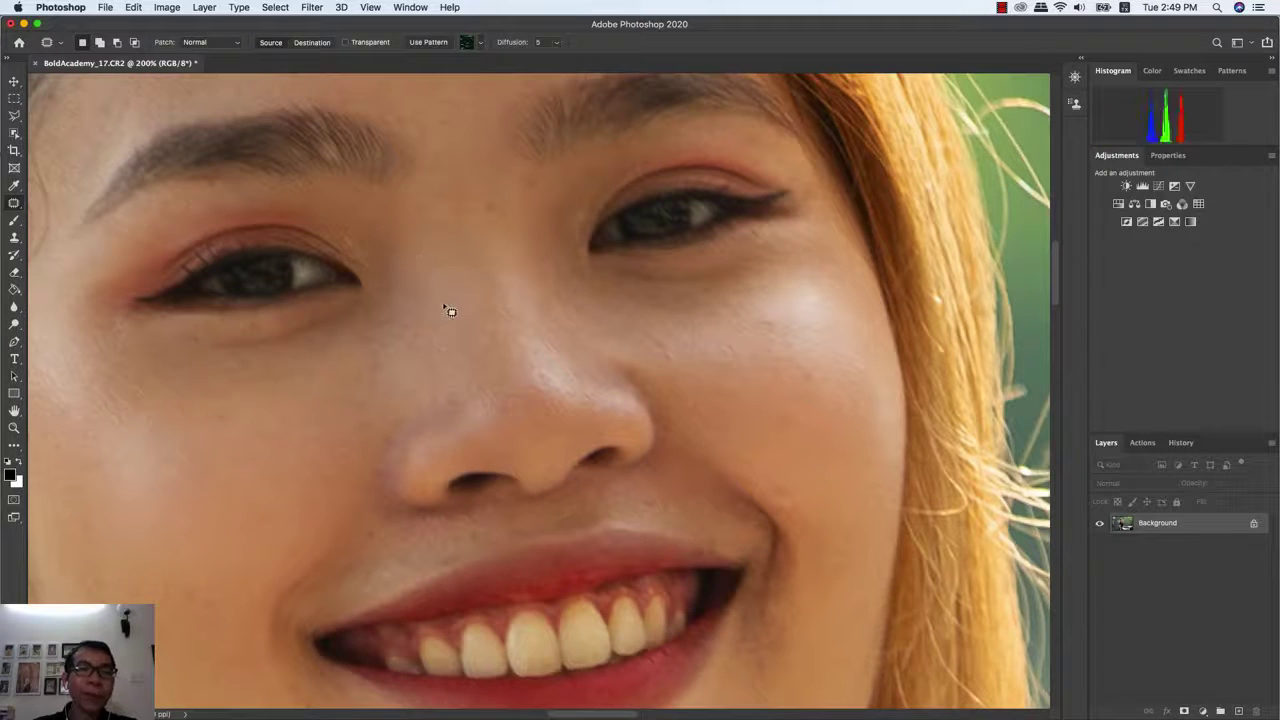
key("super+d")
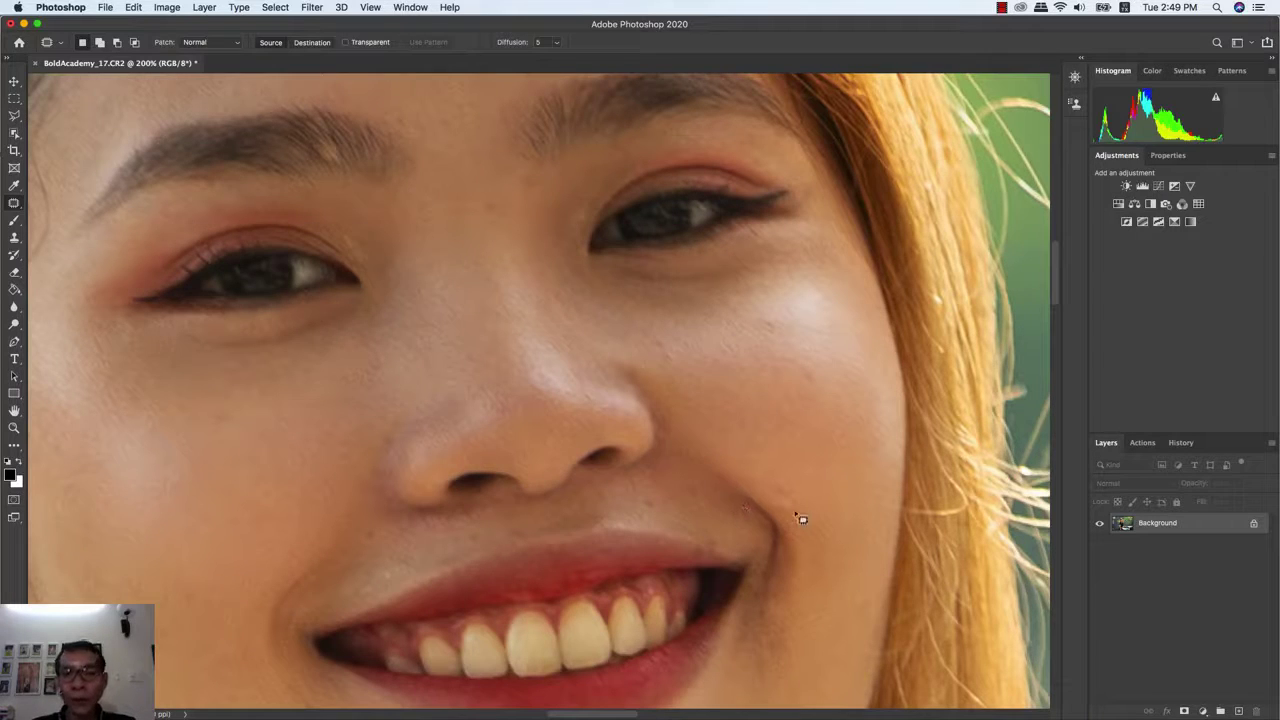
left_click_drag(791, 519, 757, 457)
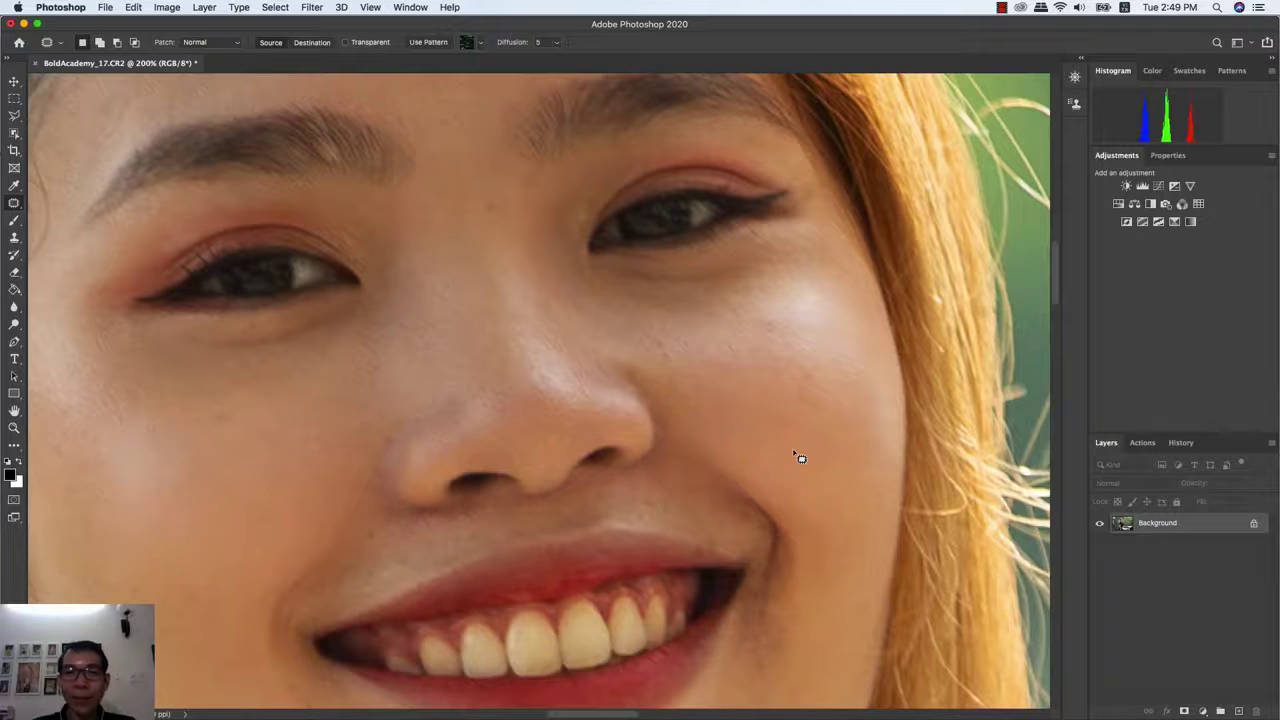
key("super+d")
- Remove a stray hair strand on the forehead and outline another small forehead mark
scroll(801, 457, "up", 1)
scroll(801, 457, "up", 2)
scroll(646, 429, "up", 3)
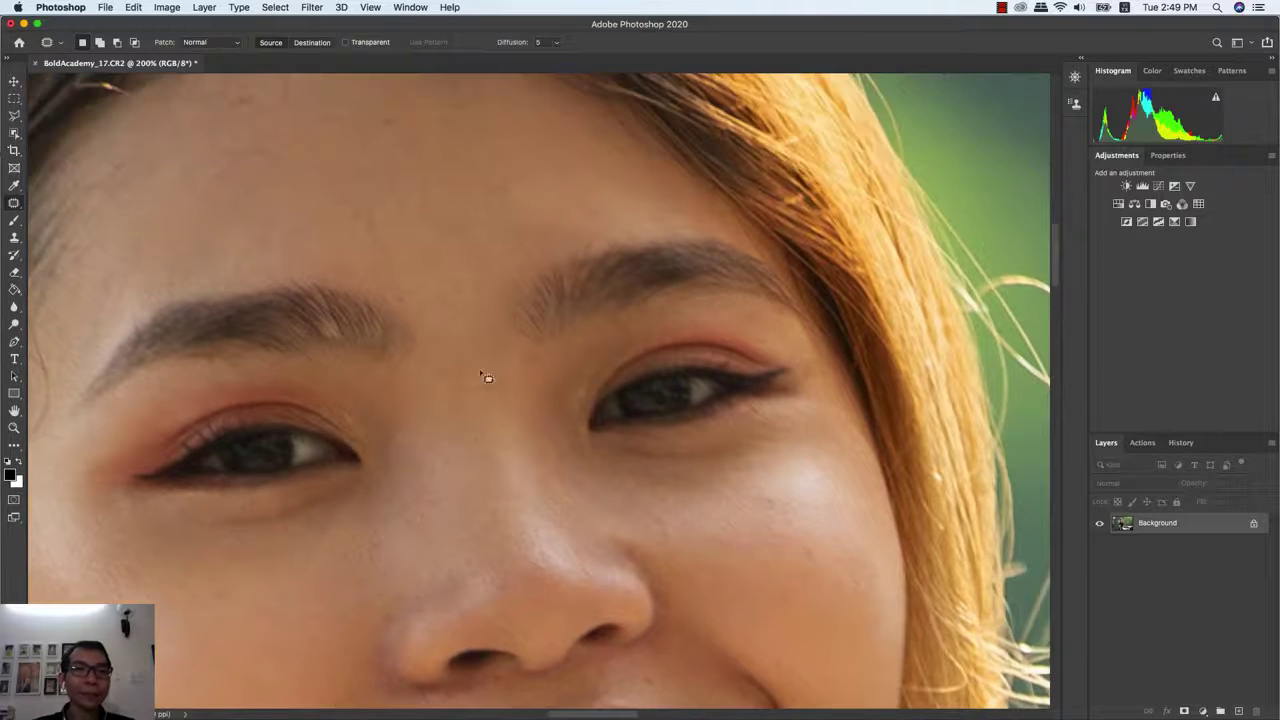
left_click_drag(603, 378, 653, 393)
scroll(640, 380, "left", 5)
scroll(610, 300, "up", 2)
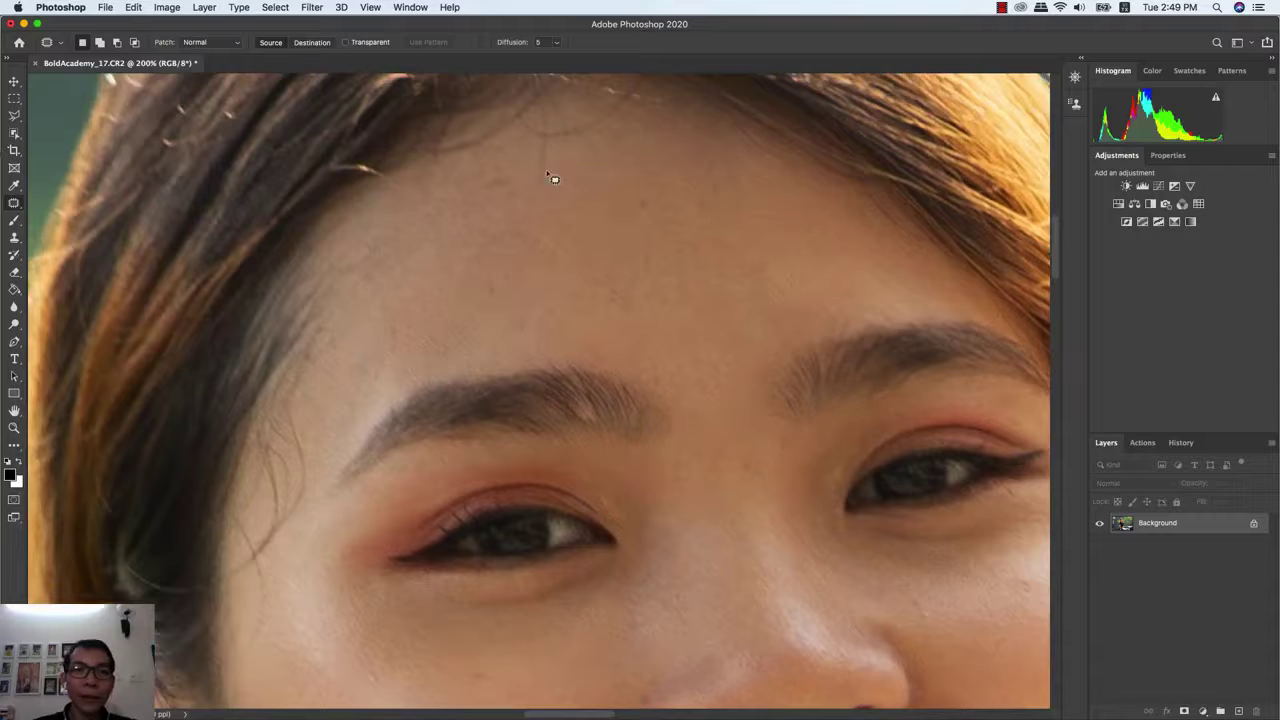
mouse_move(540, 188)
left_mouse_down()
mouse_move(563, 155)
mouse_move(593, 178)
left_mouse_up()
key("ctrl+d")
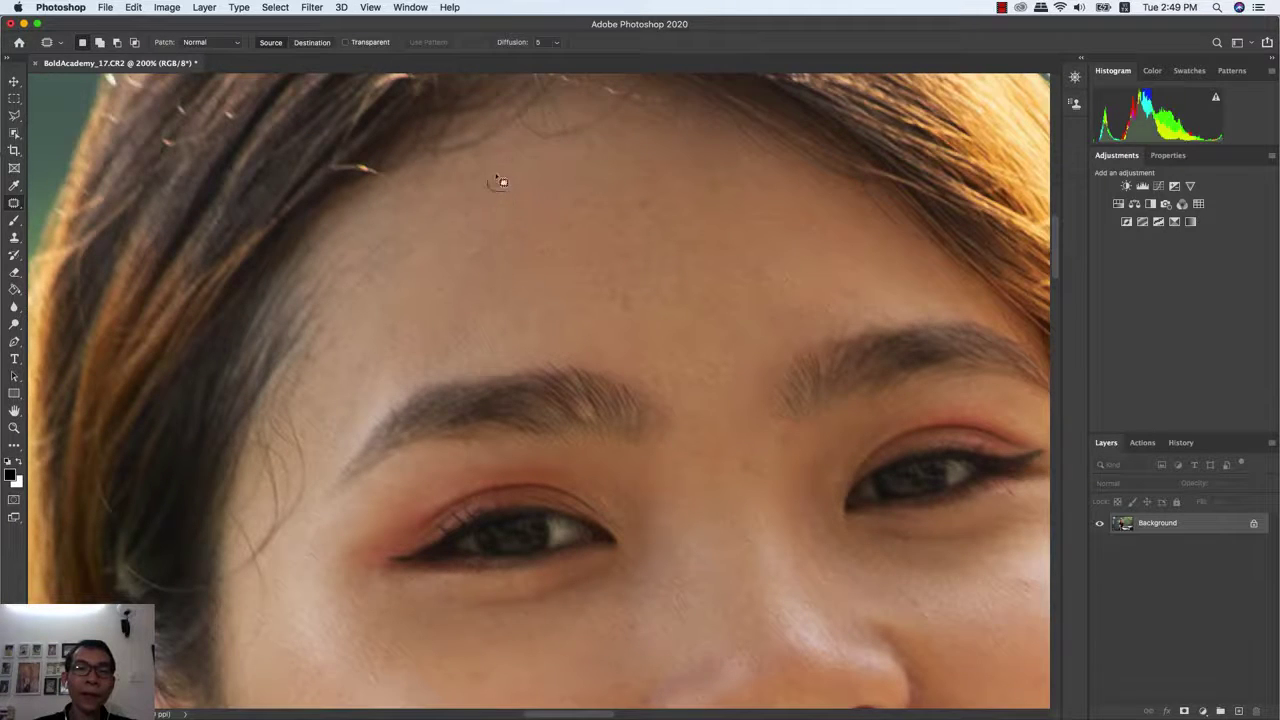
left_click_drag(515, 170, 540, 250)
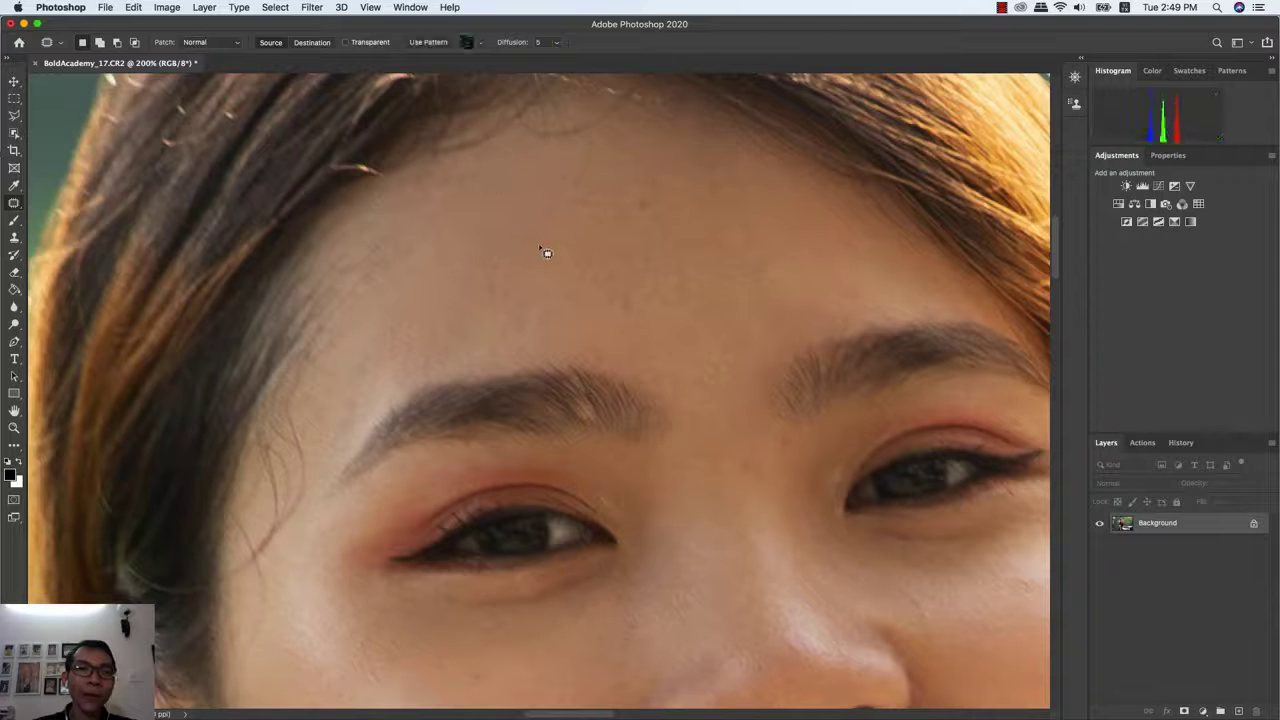
- Deselect the final forehead patch, then view the face at 100% and pan down to the neck and shirt
key("ctrl+d")
left_click_drag(609, 209, 689, 24)
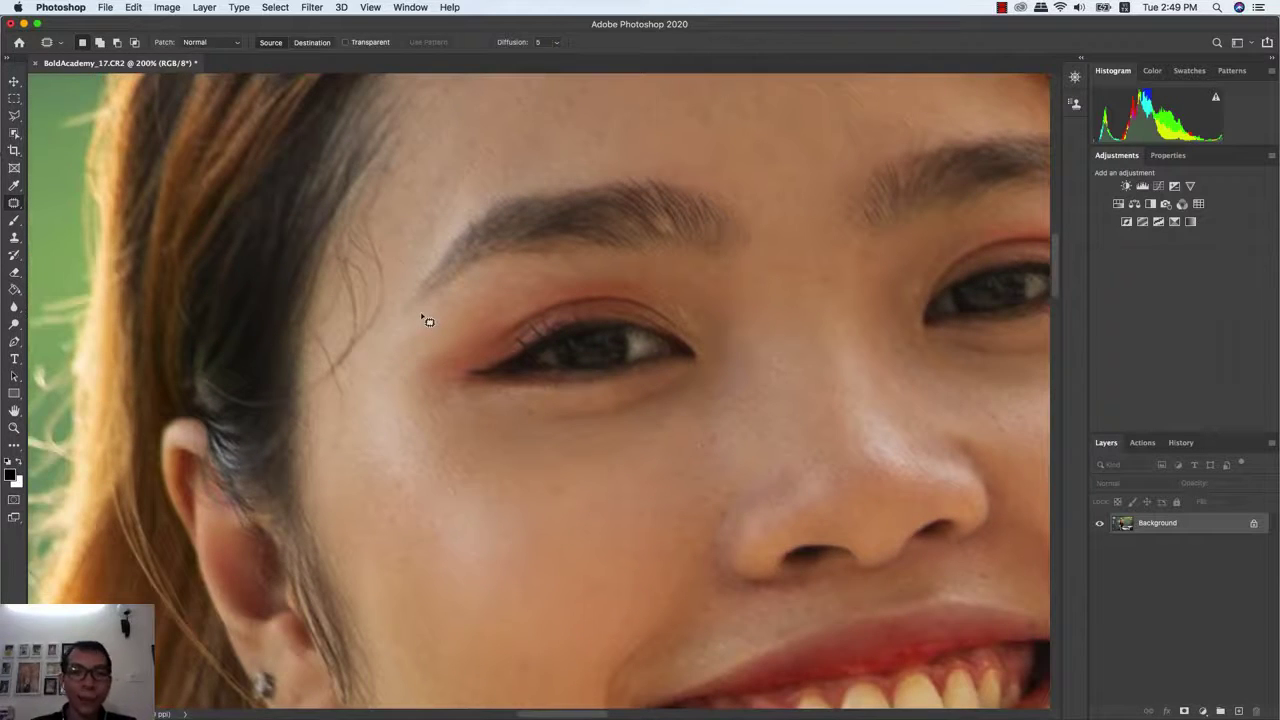
key("ctrl+minus")
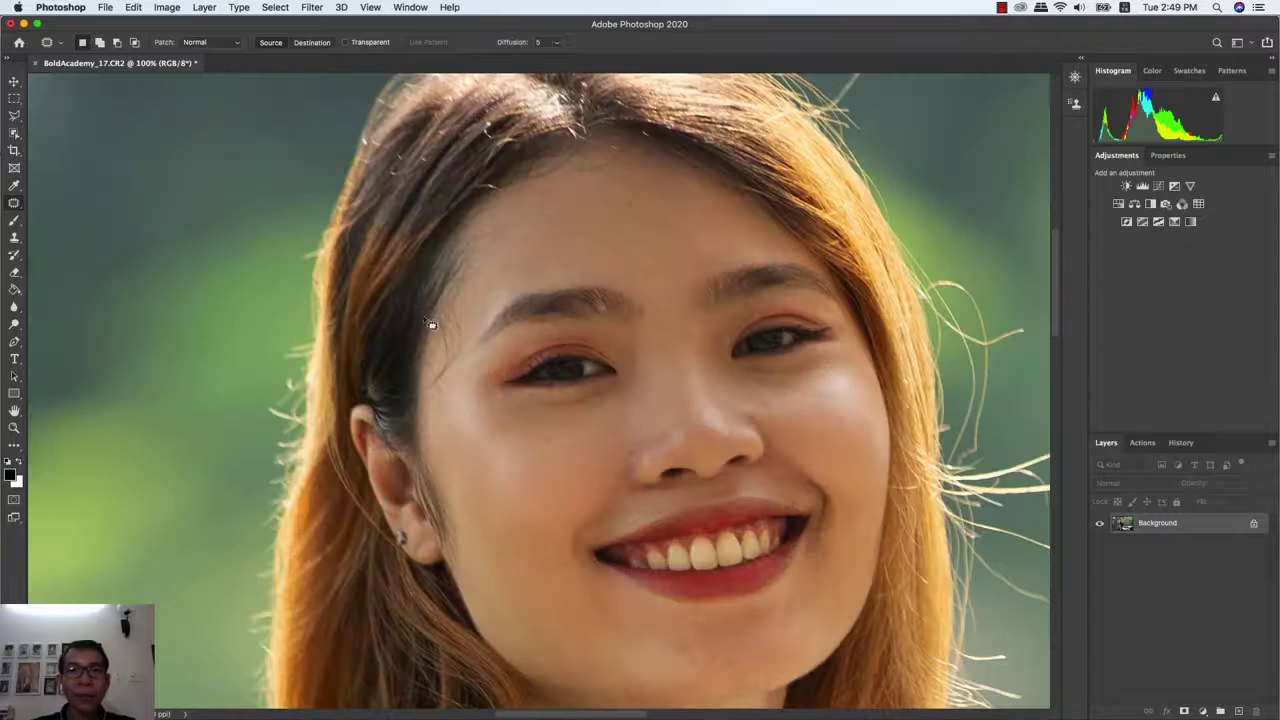
left_click_drag(617, 431, 560, 408)
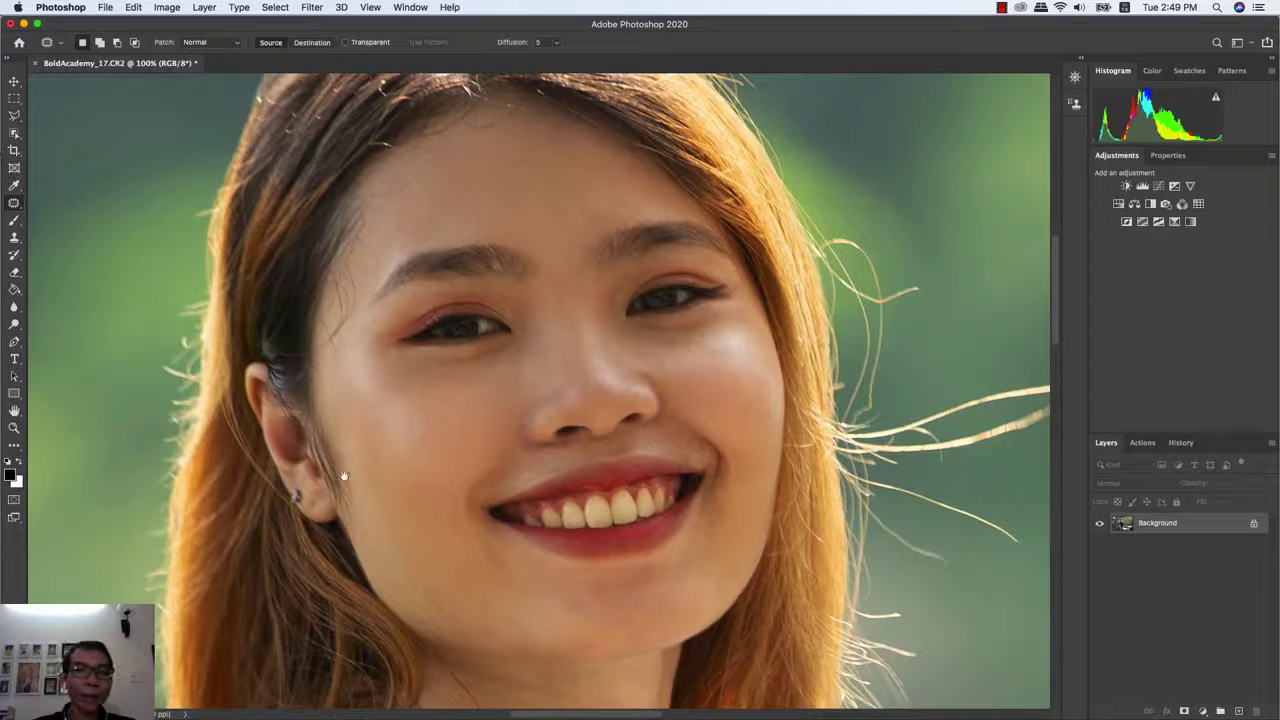
left_click_drag(466, 503, 451, 397)
left_click_drag(578, 491, 580, 357)
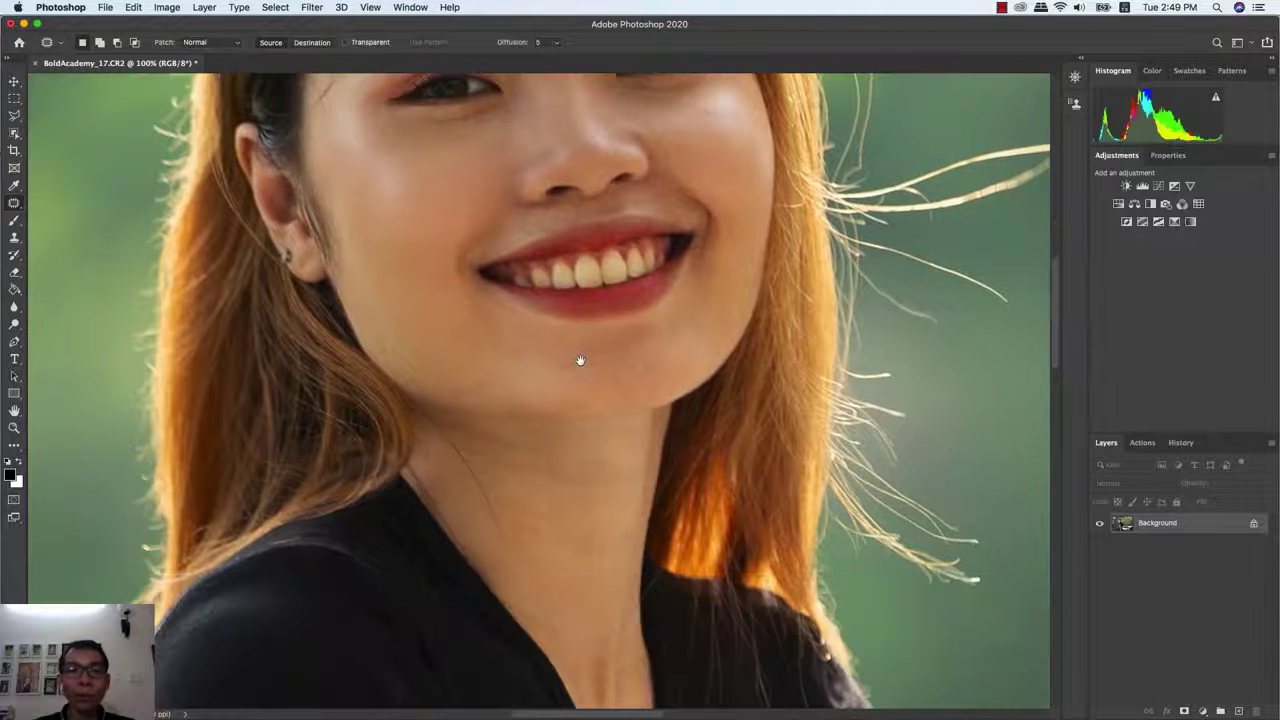
scroll(585, 450, "up", 5)
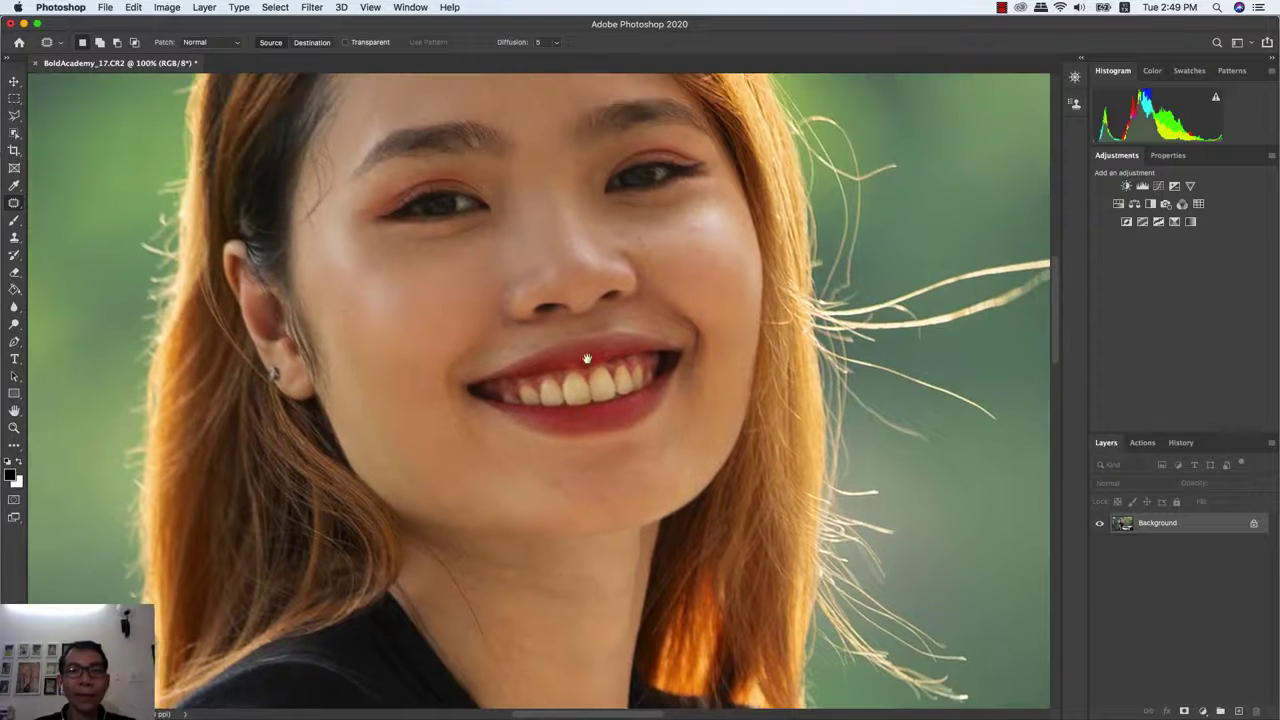
scroll(600, 425, "down", 4)
scroll(600, 425, "down", 1)
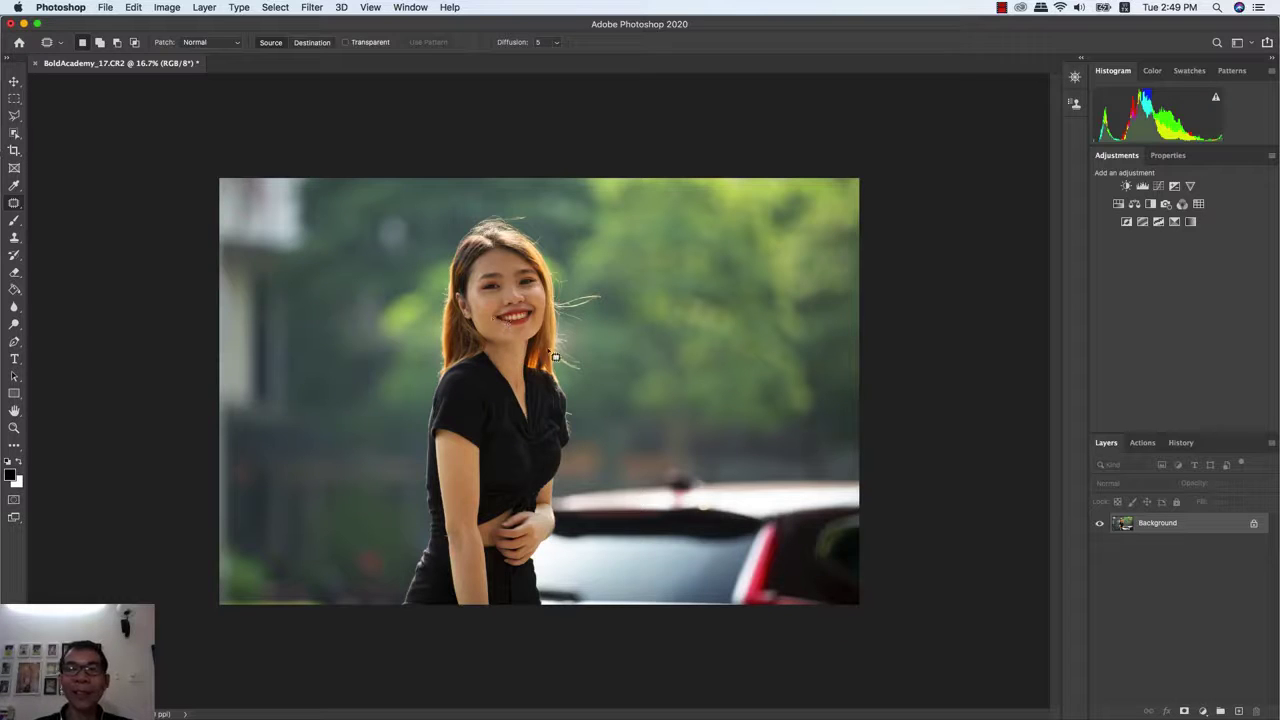
- Save the portrait as BoldAcademy_17.psd in Photoshop format and close the document
left_click(105, 8)
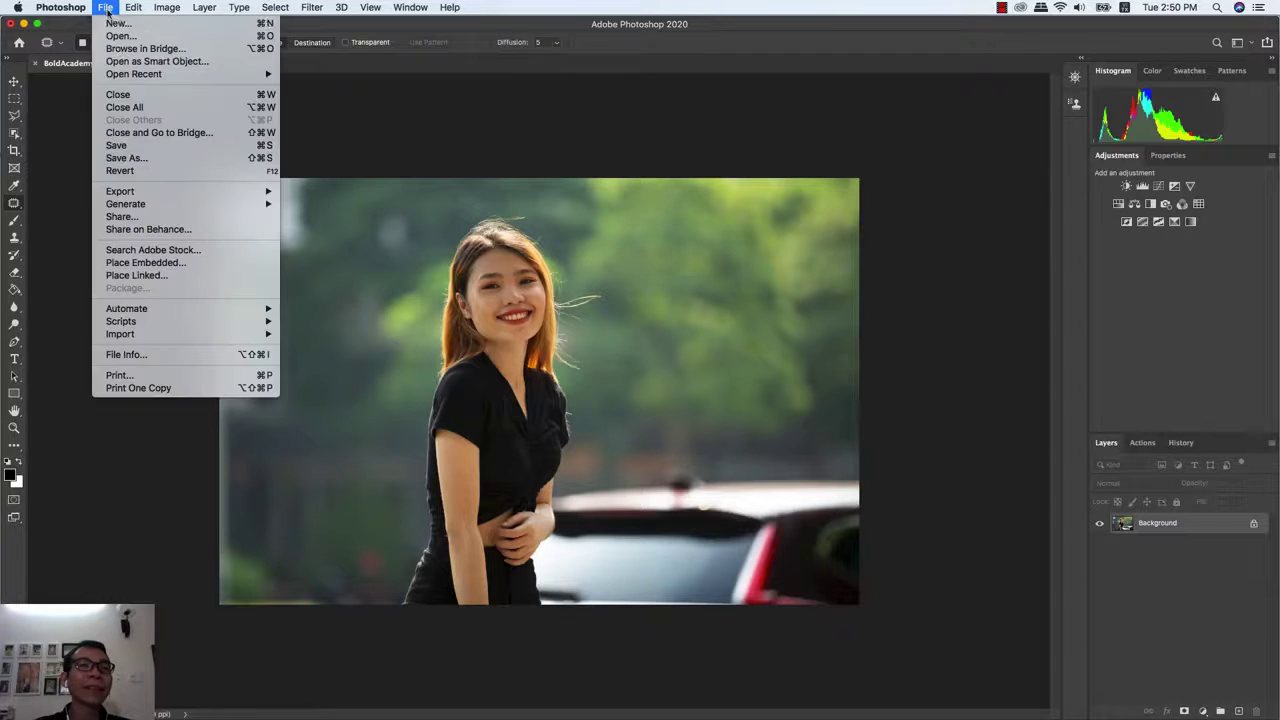
left_click(139, 147)
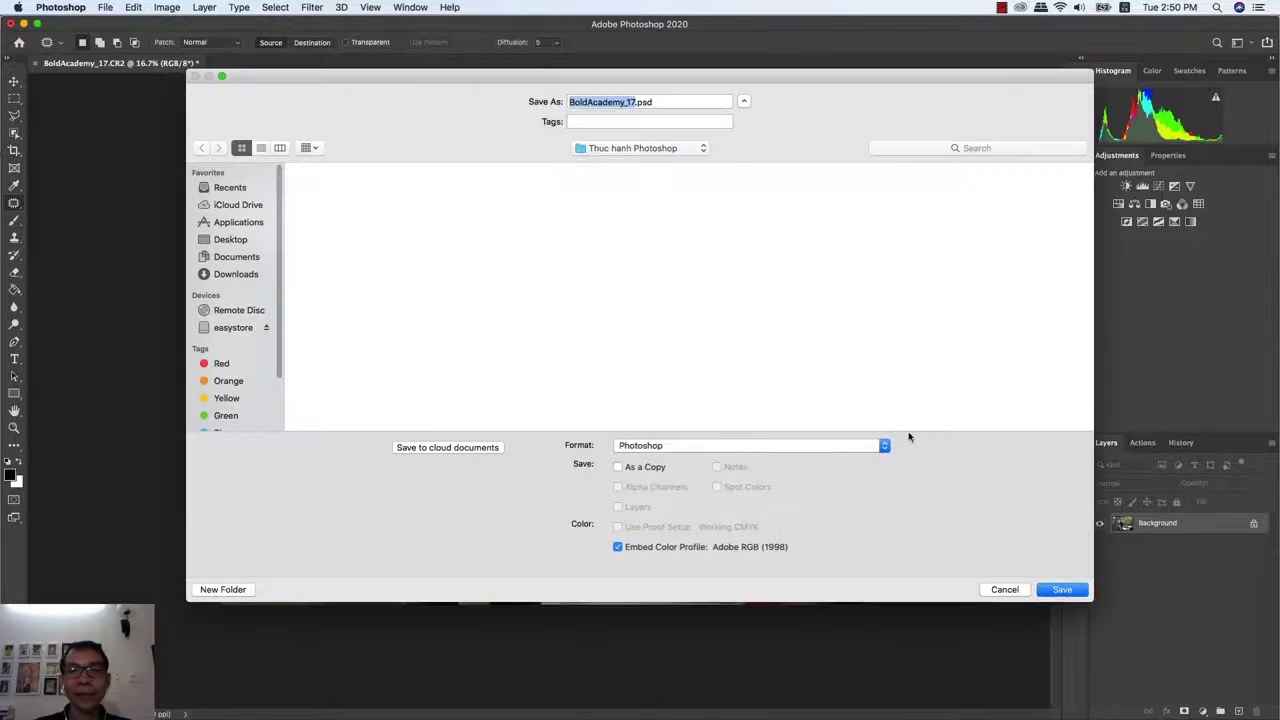
key("Return")
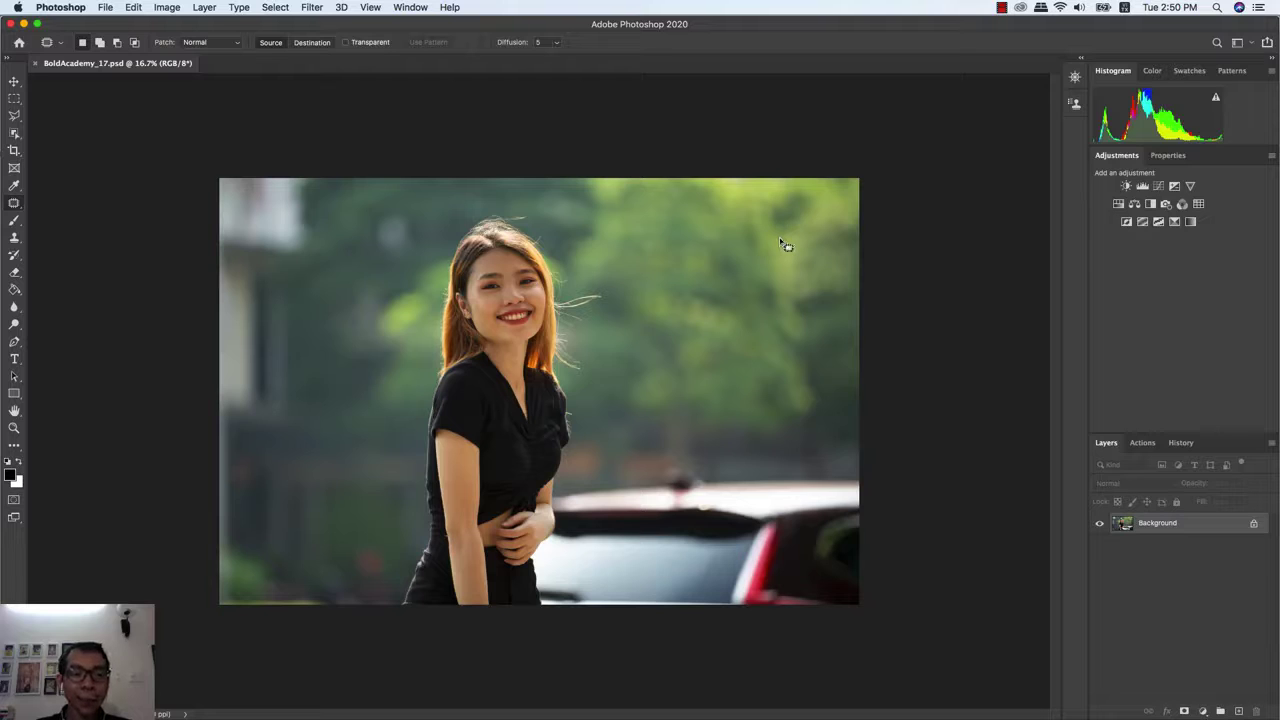
left_click(106, 8)
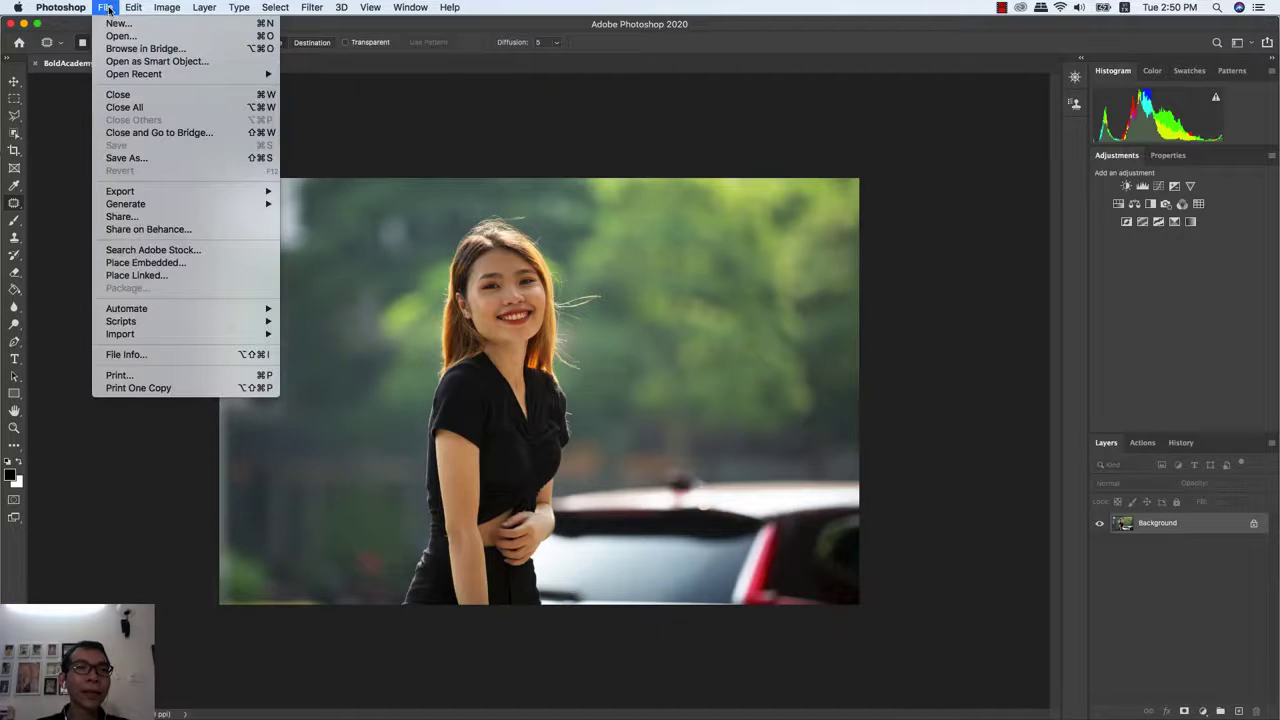
left_click(118, 94)
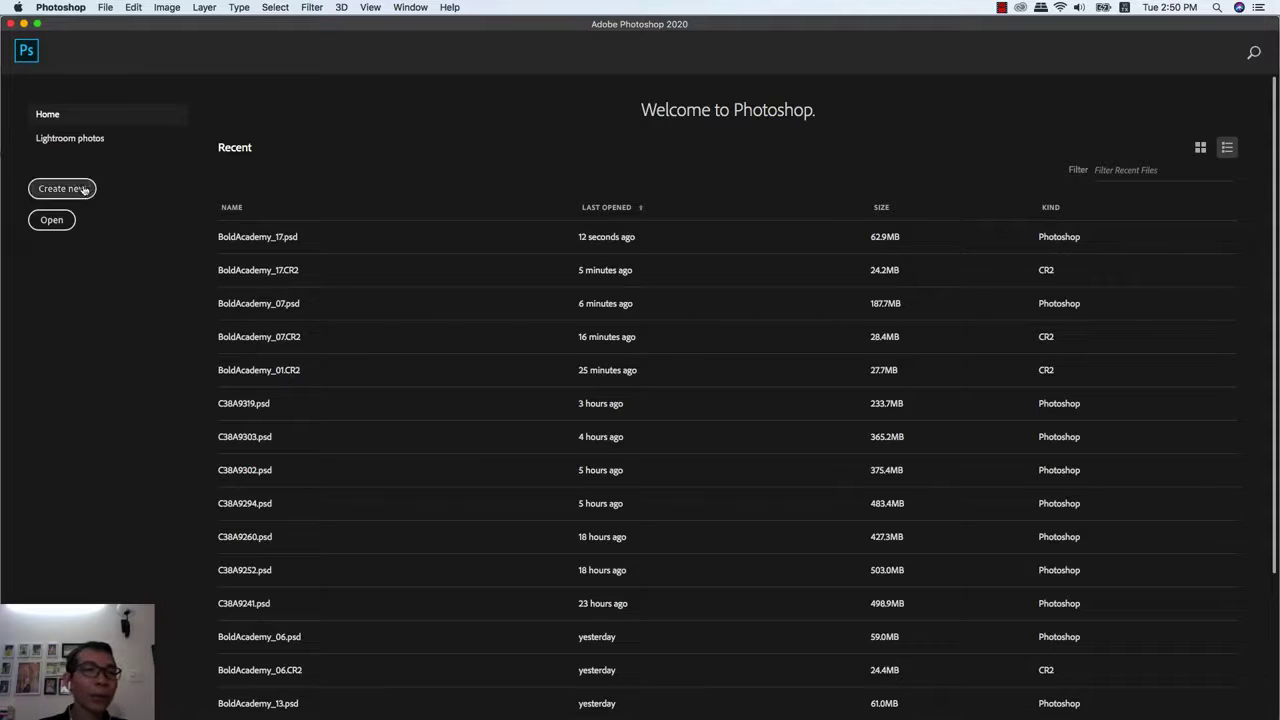
- Open BoldAcademy_19.CR2 from the Thuc hanh Photoshop folder
left_click(104, 8)
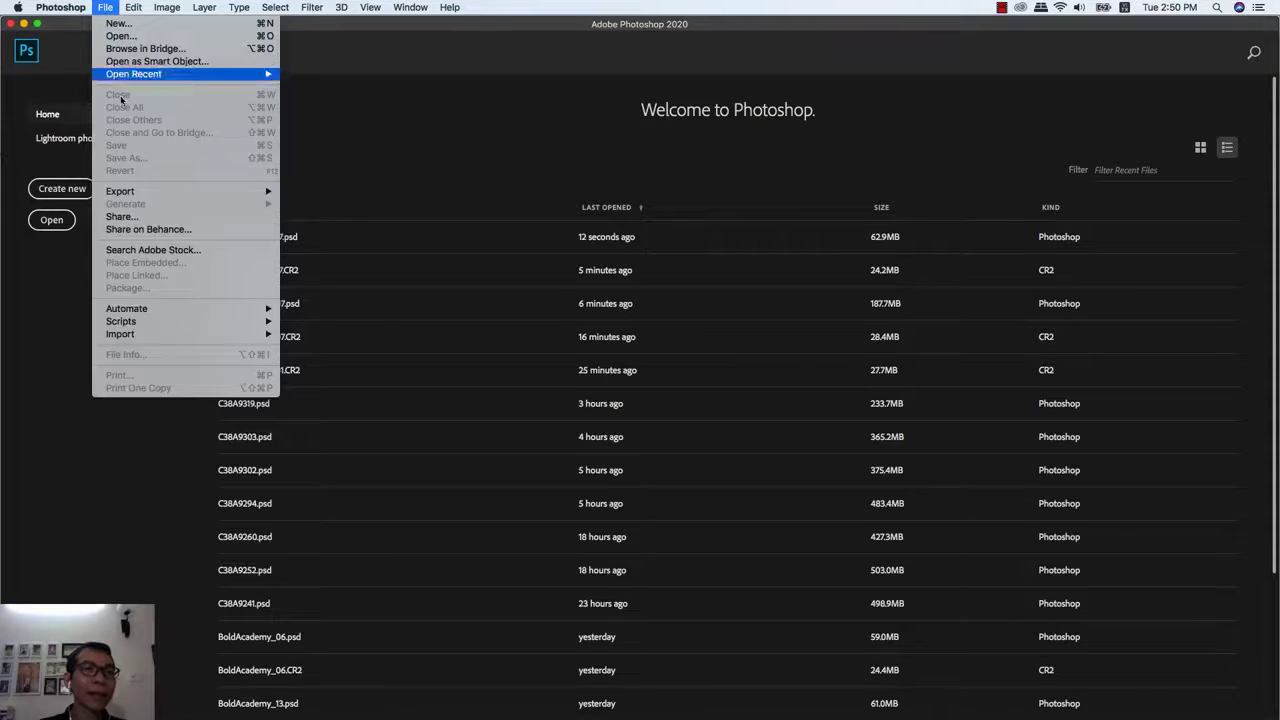
left_click(134, 40)
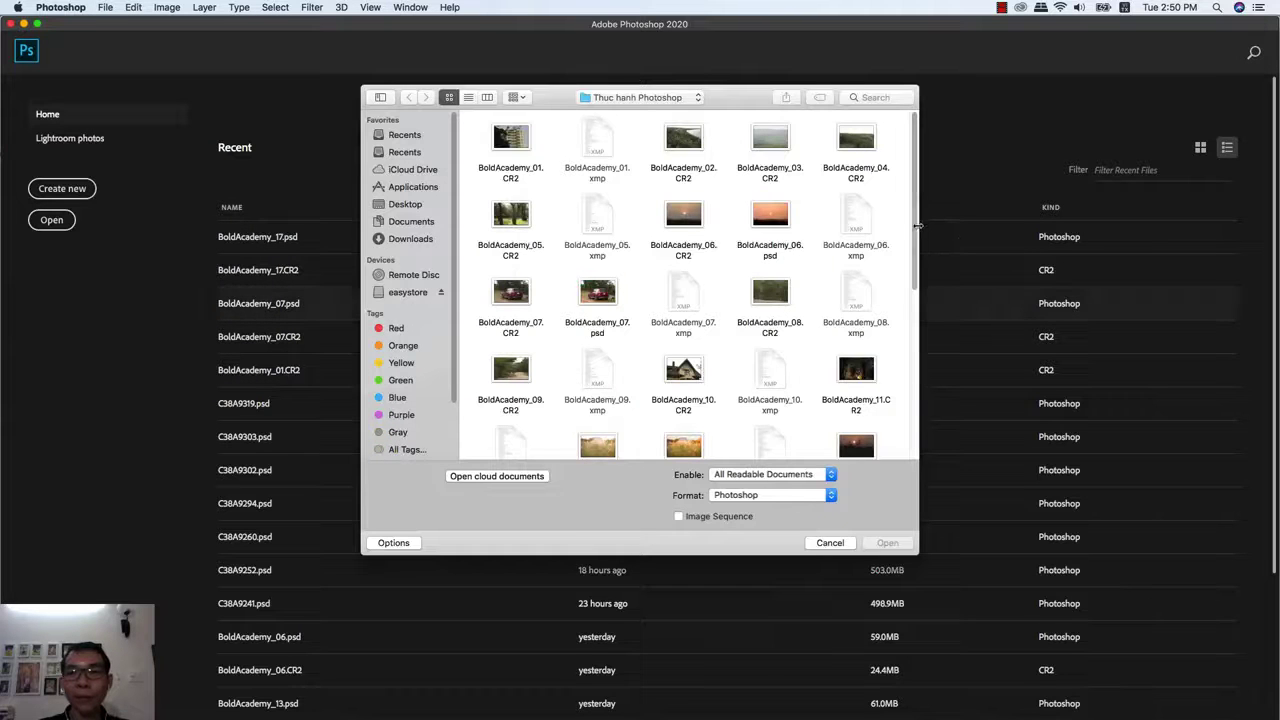
left_click_drag(913, 276, 906, 438)
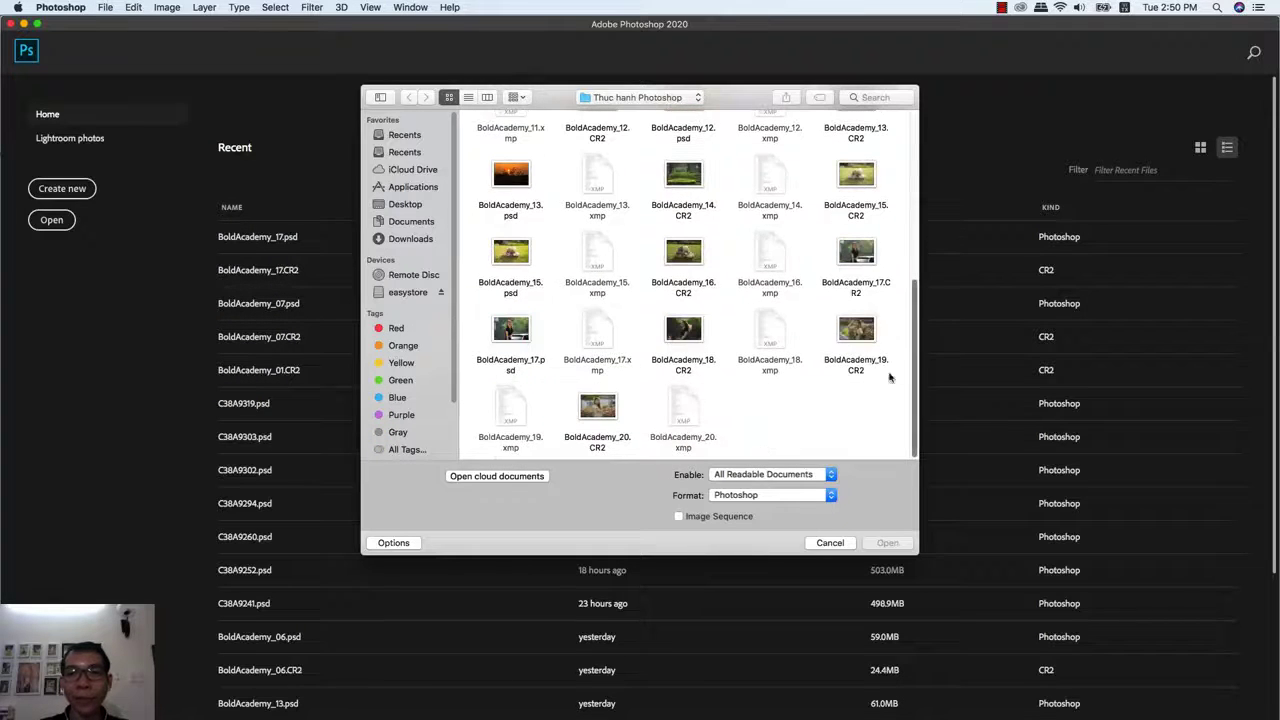
left_click(862, 330)
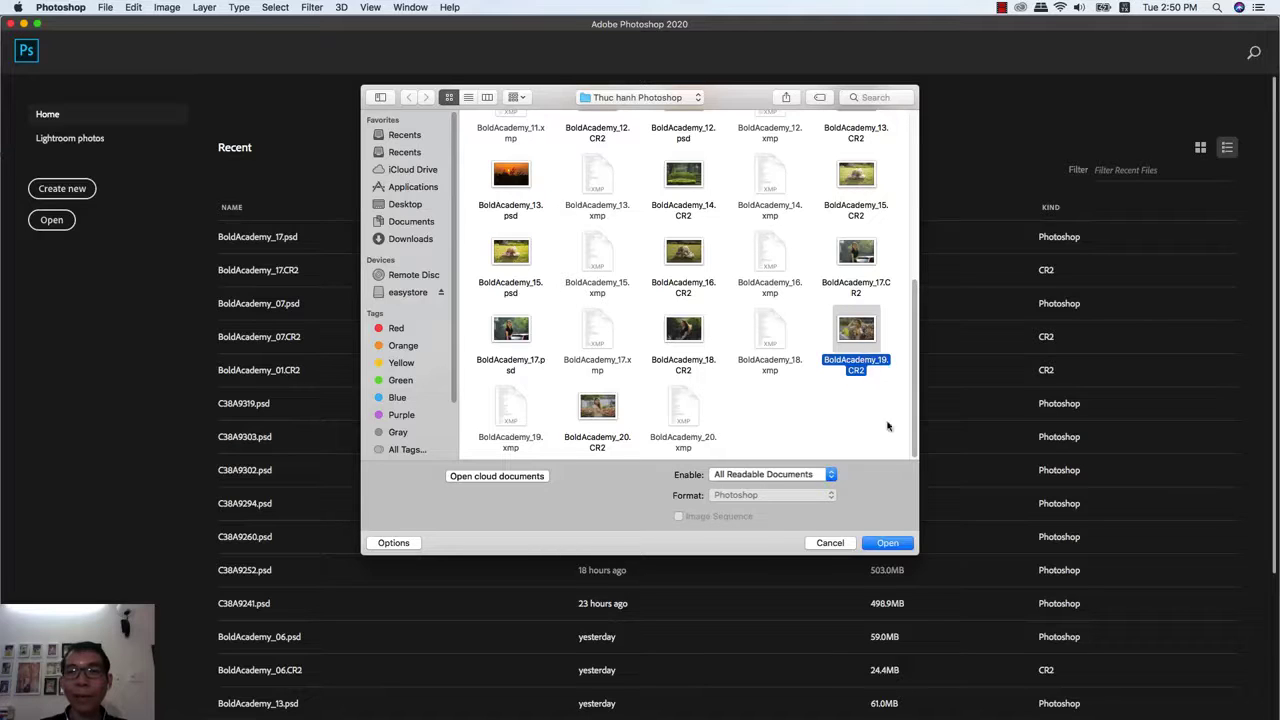
left_click(889, 544)
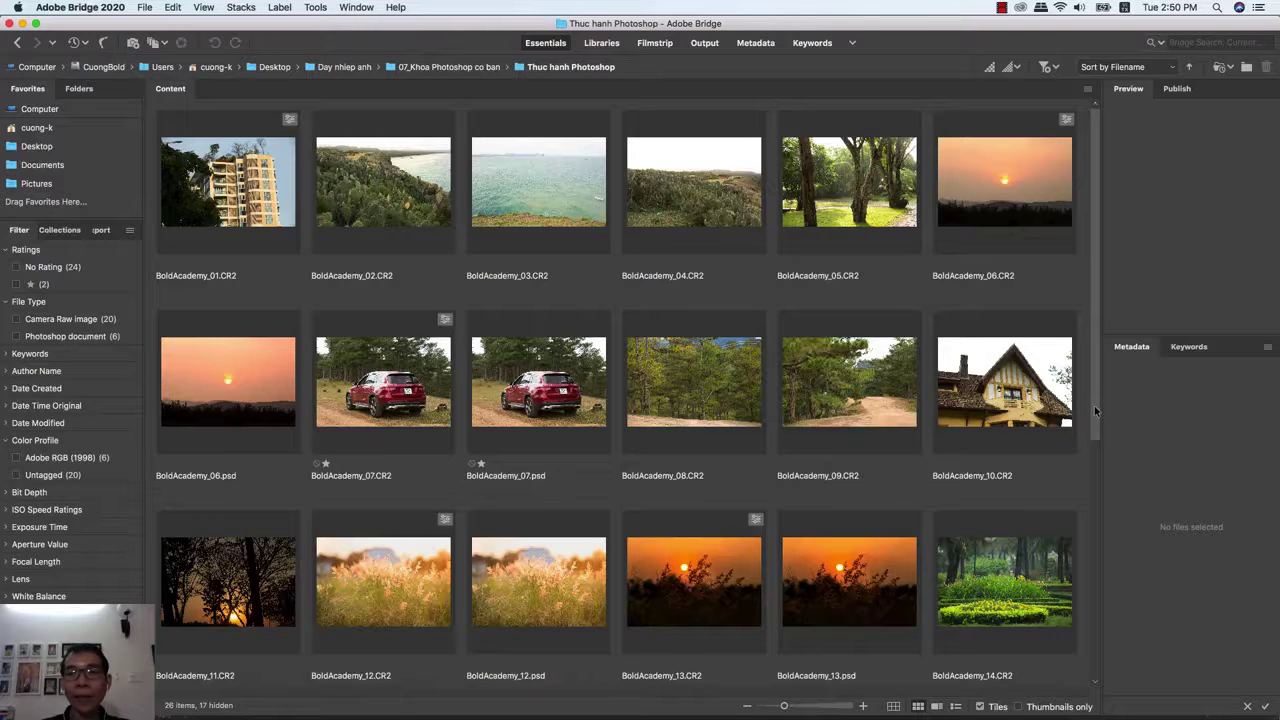
- Scroll the Bridge thumbnail grid, then switch over to the Bold Academy course page in Chrome
scroll(1094, 405, "down", 3)
scroll(1094, 405, "down", 3)
scroll(1088, 331, "up", 6)
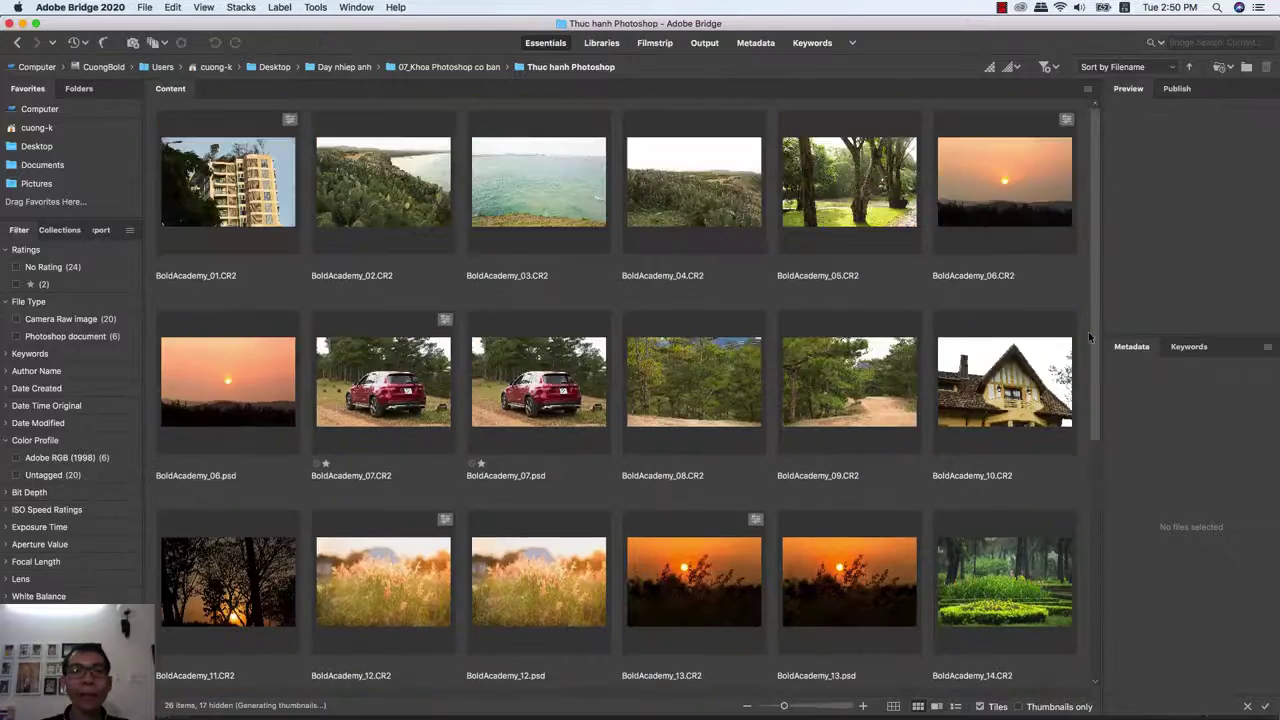
scroll(1088, 331, "down", 5)
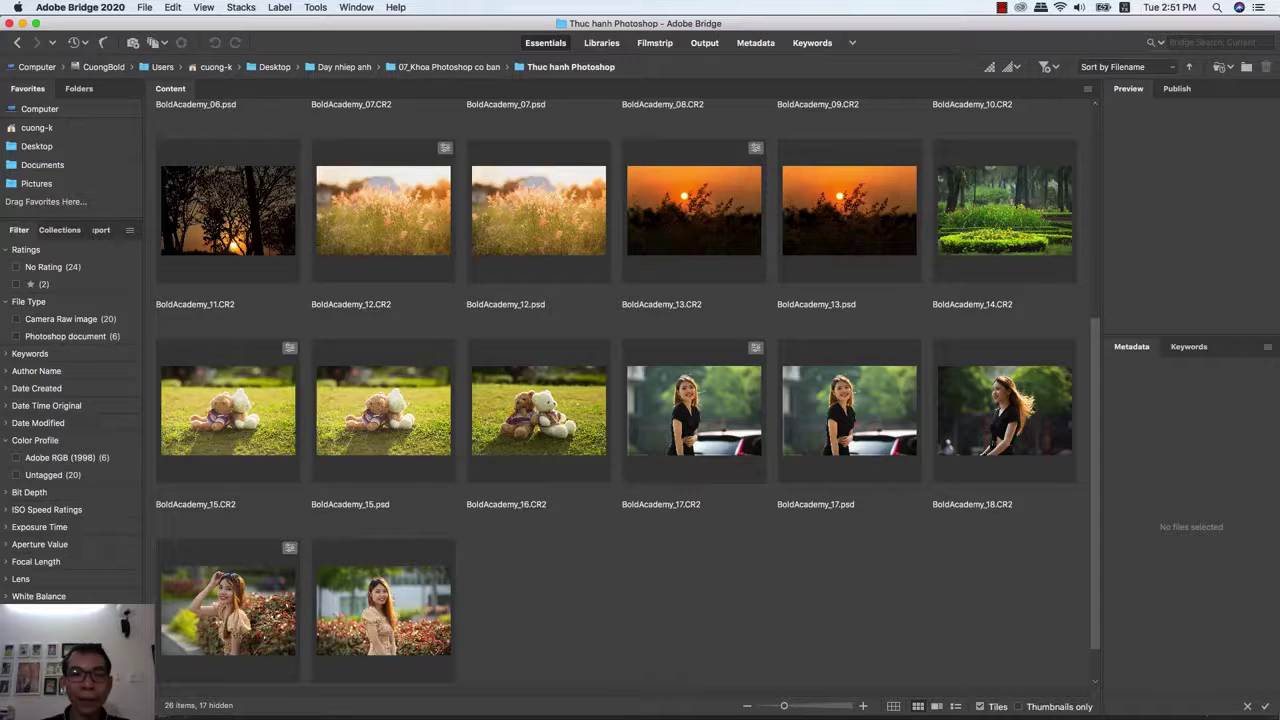
key("super+Tab")
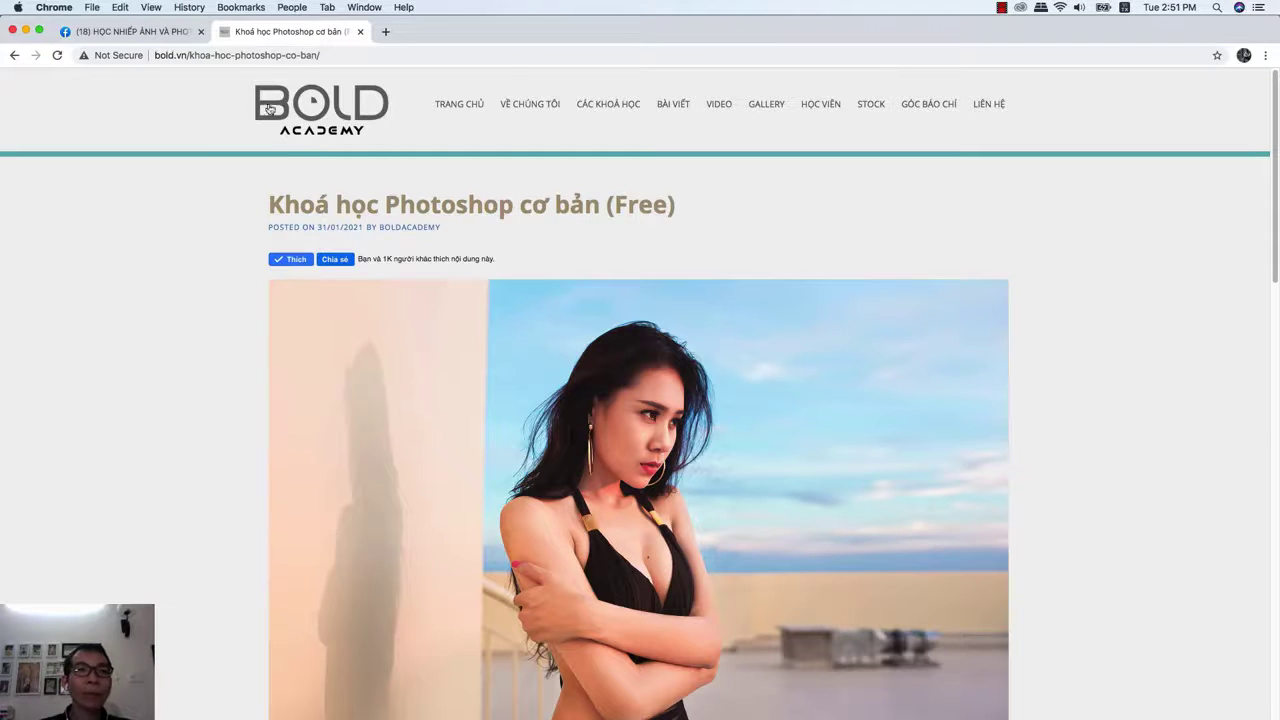
- Go to the Bold Academy home page's STOCK category and scroll through a stock photo set post
left_click(268, 108)
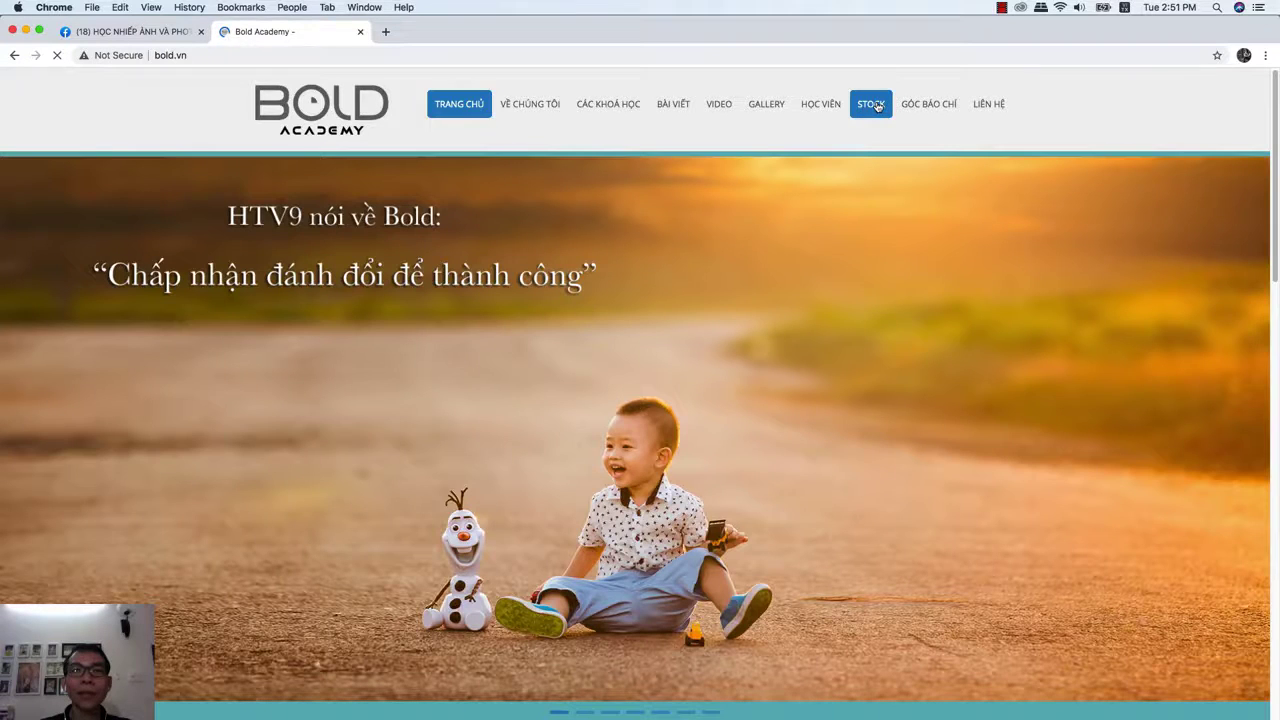
left_click(876, 105)
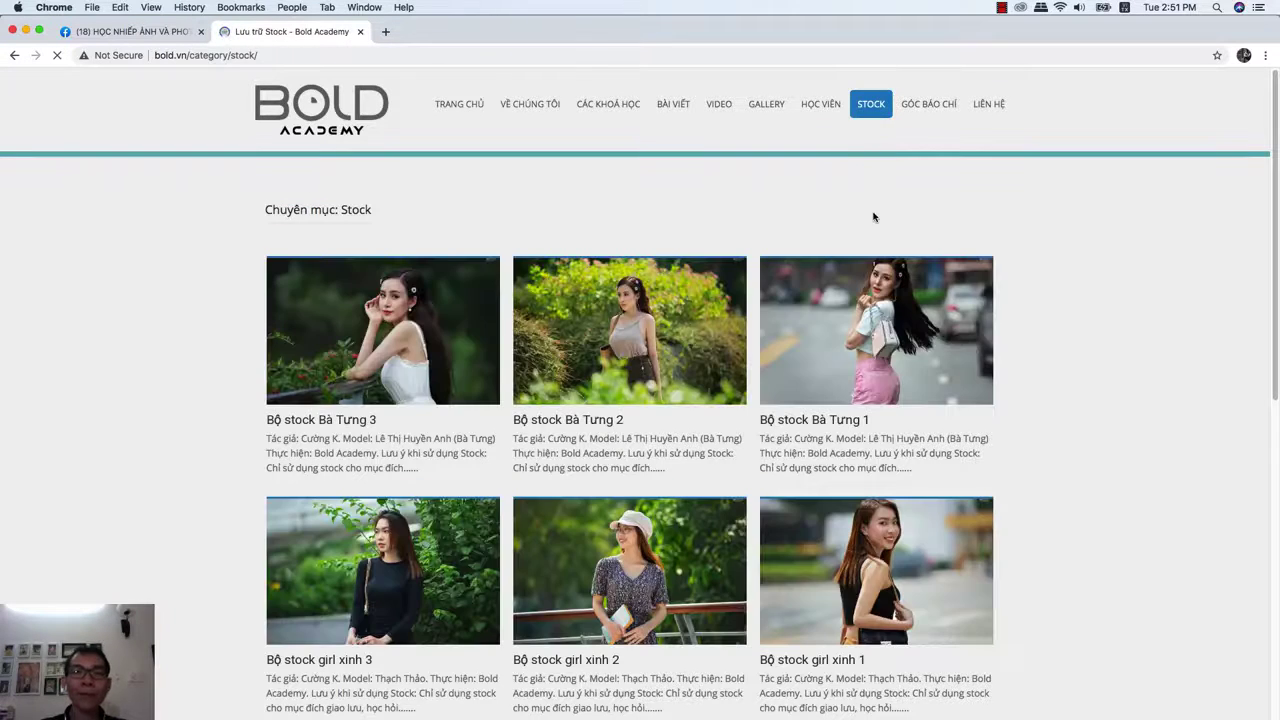
scroll(1016, 410, "down", 2)
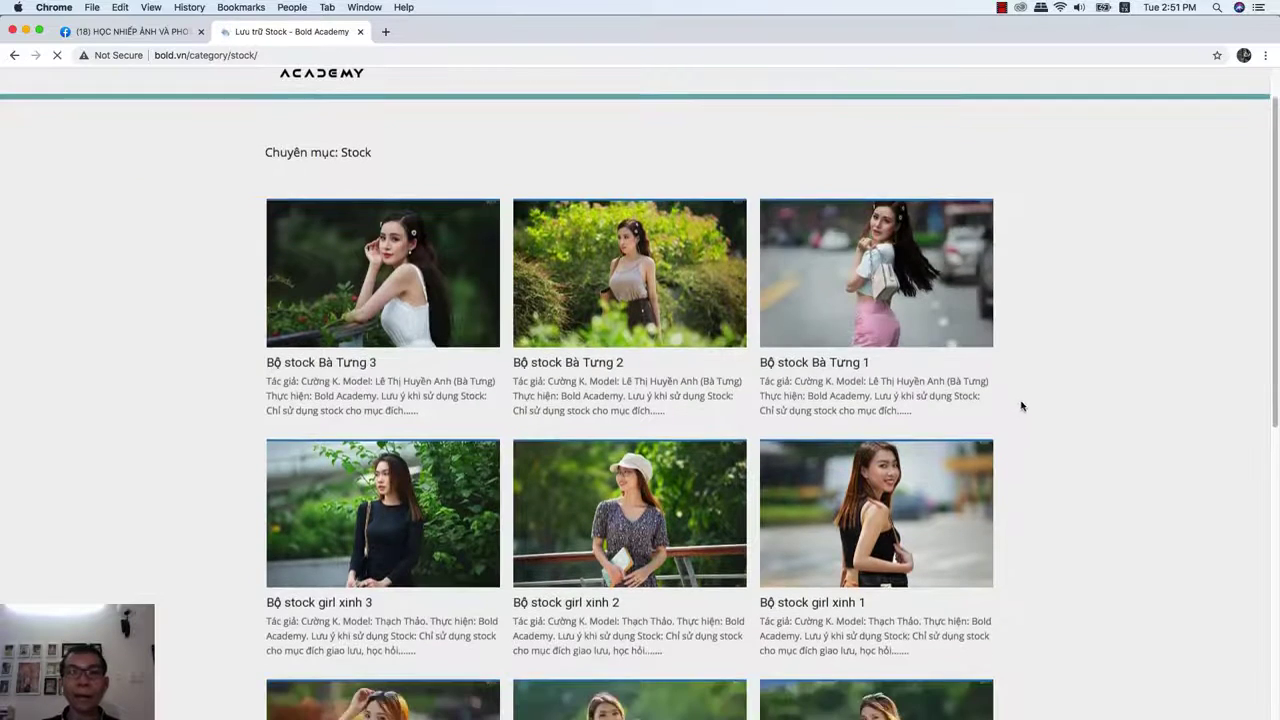
scroll(1028, 408, "down", 2)
scroll(1036, 410, "down", 8)
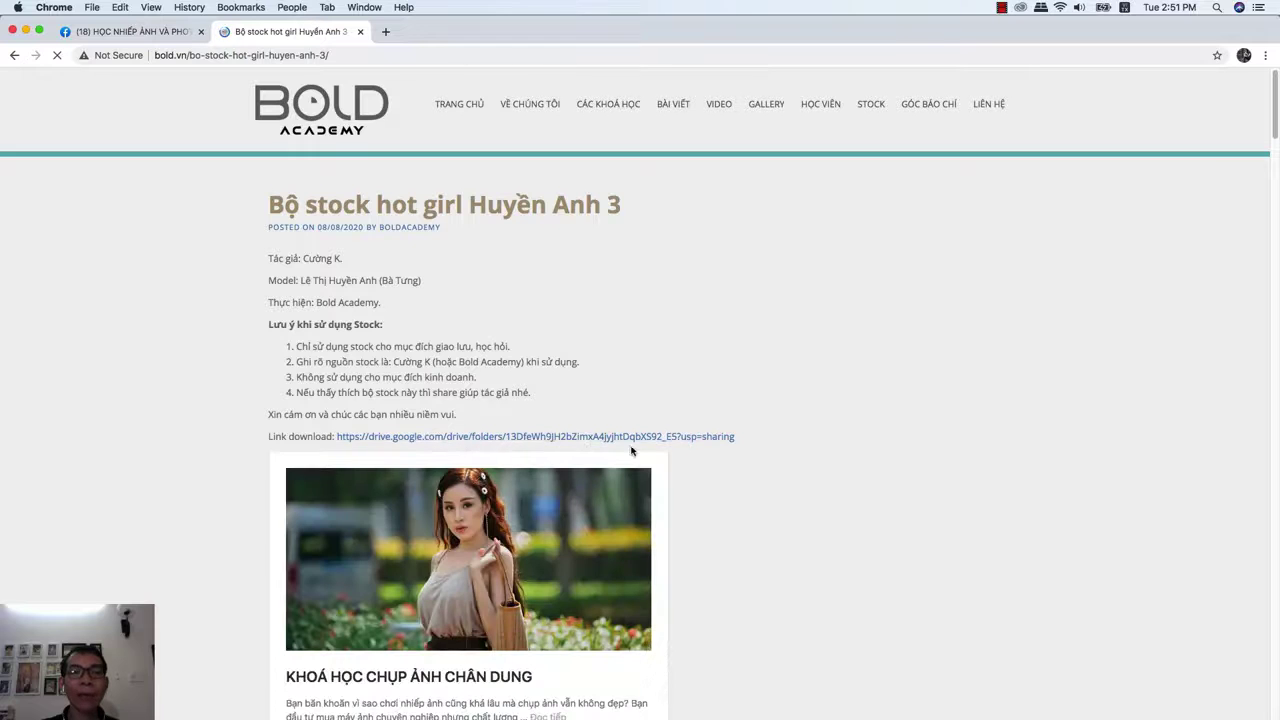
scroll(690, 430, "down", 1)
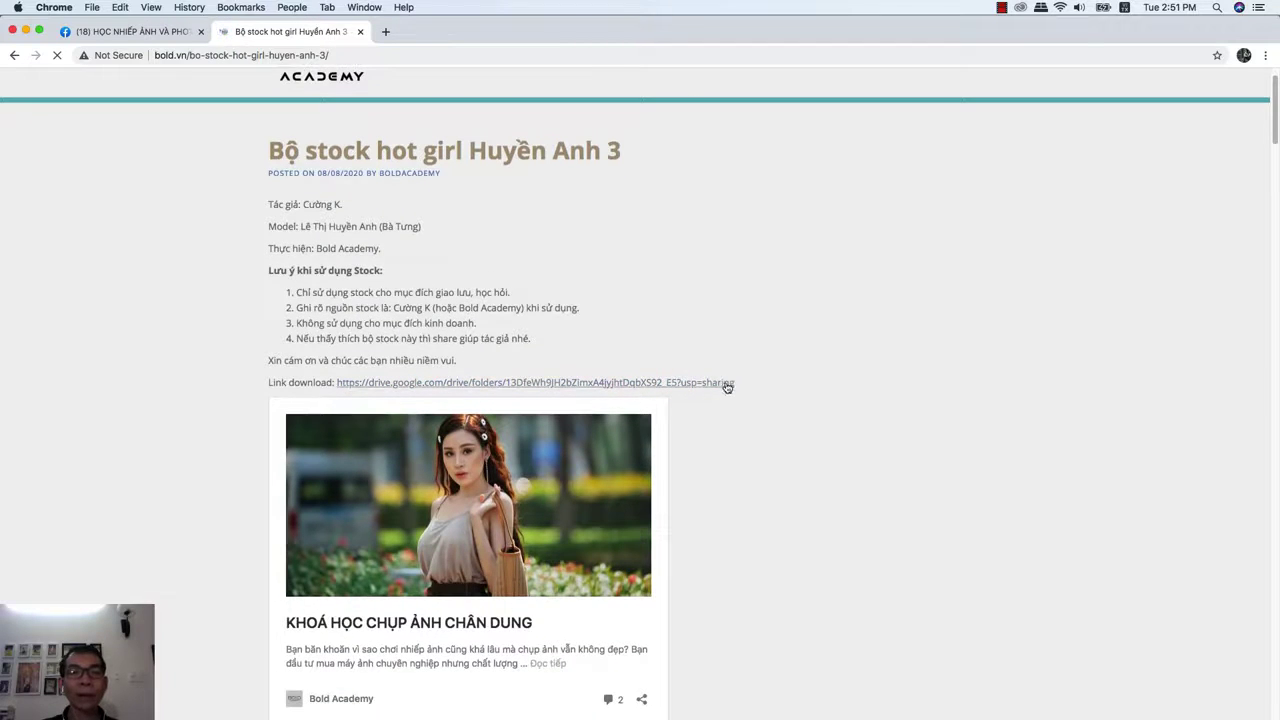
scroll(740, 388, "down", 2)
scroll(760, 386, "down", 2)
scroll(768, 387, "down", 5)
scroll(770, 387, "down", 2)
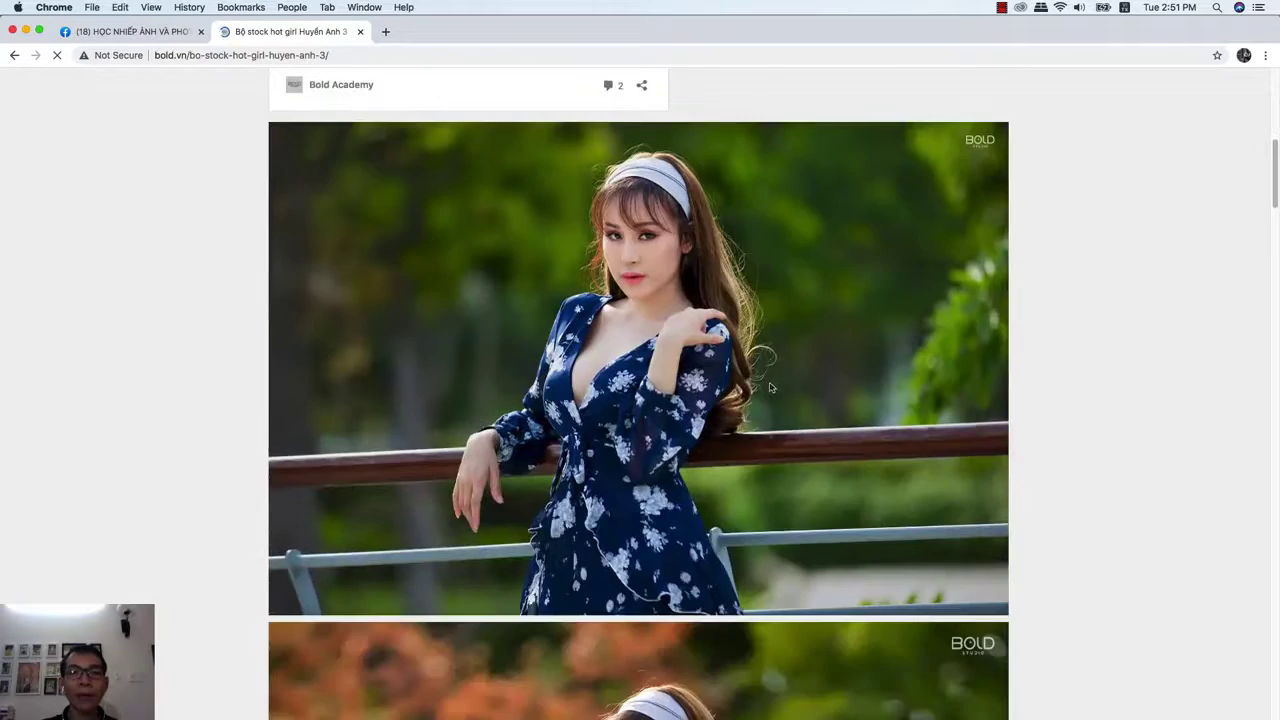
scroll(650, 390, "down", 5)
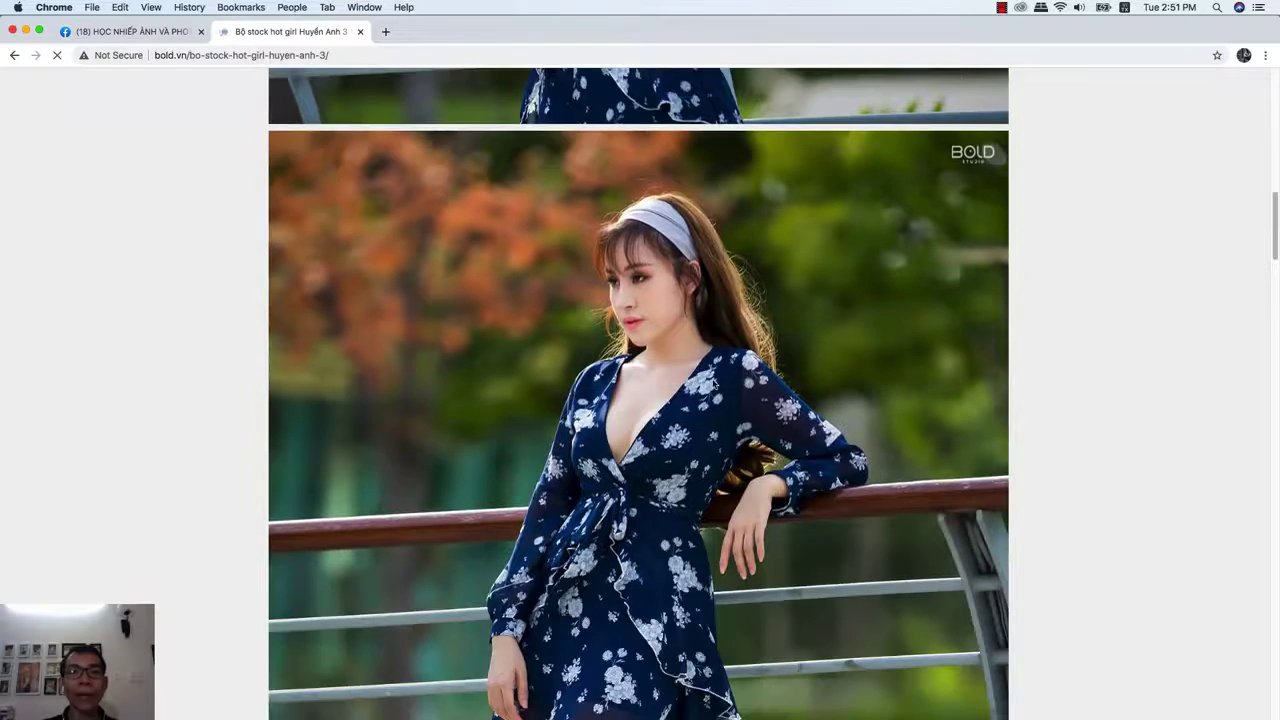
scroll(710, 385, "down", 5)
scroll(717, 383, "up", 15)
scroll(717, 383, "up", 3)
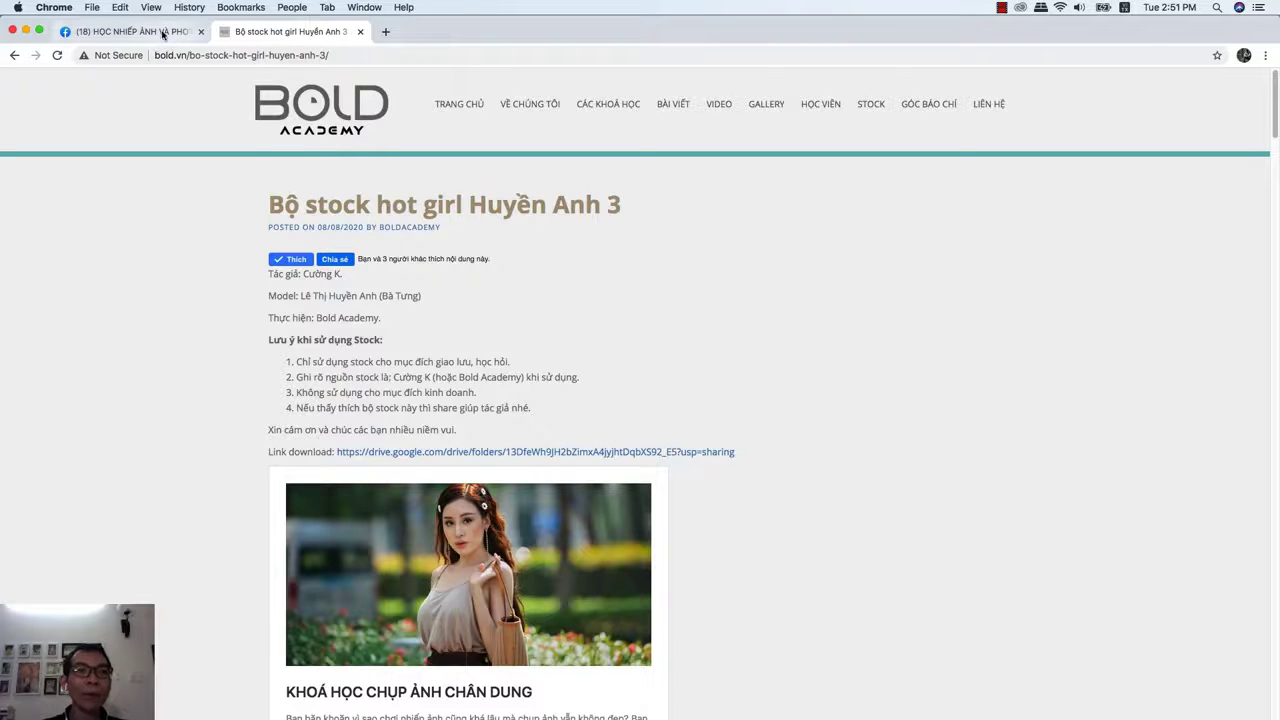
- View the Bold Academy Facebook group page, highlighting its name, then return to BoldAcademy_19 in Photoshop
left_click(130, 31)
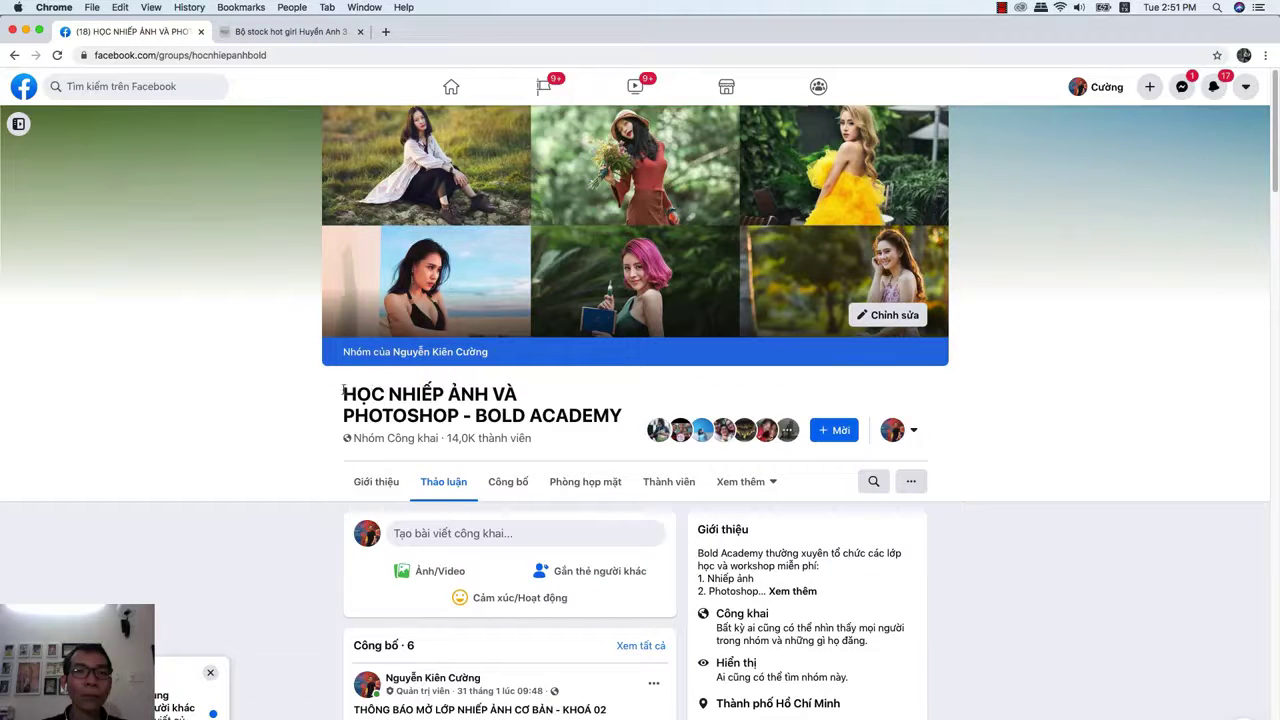
left_click_drag(343, 392, 621, 418)
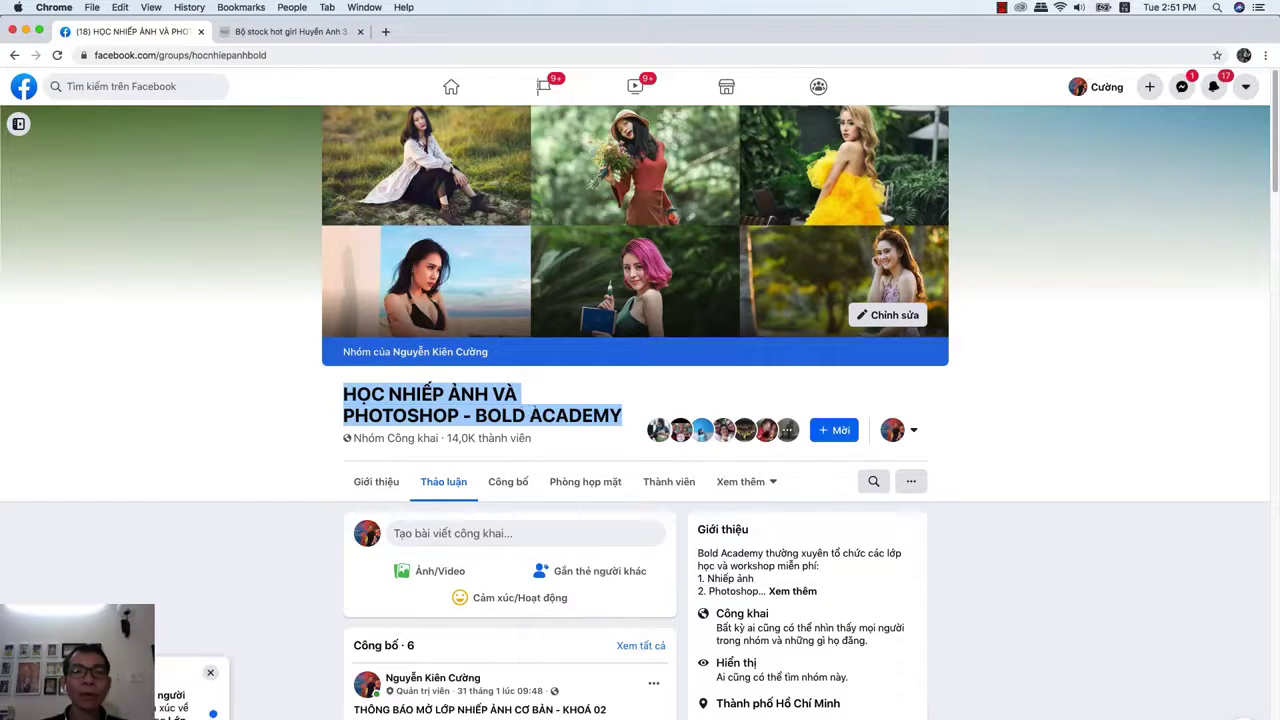
left_click(547, 411)
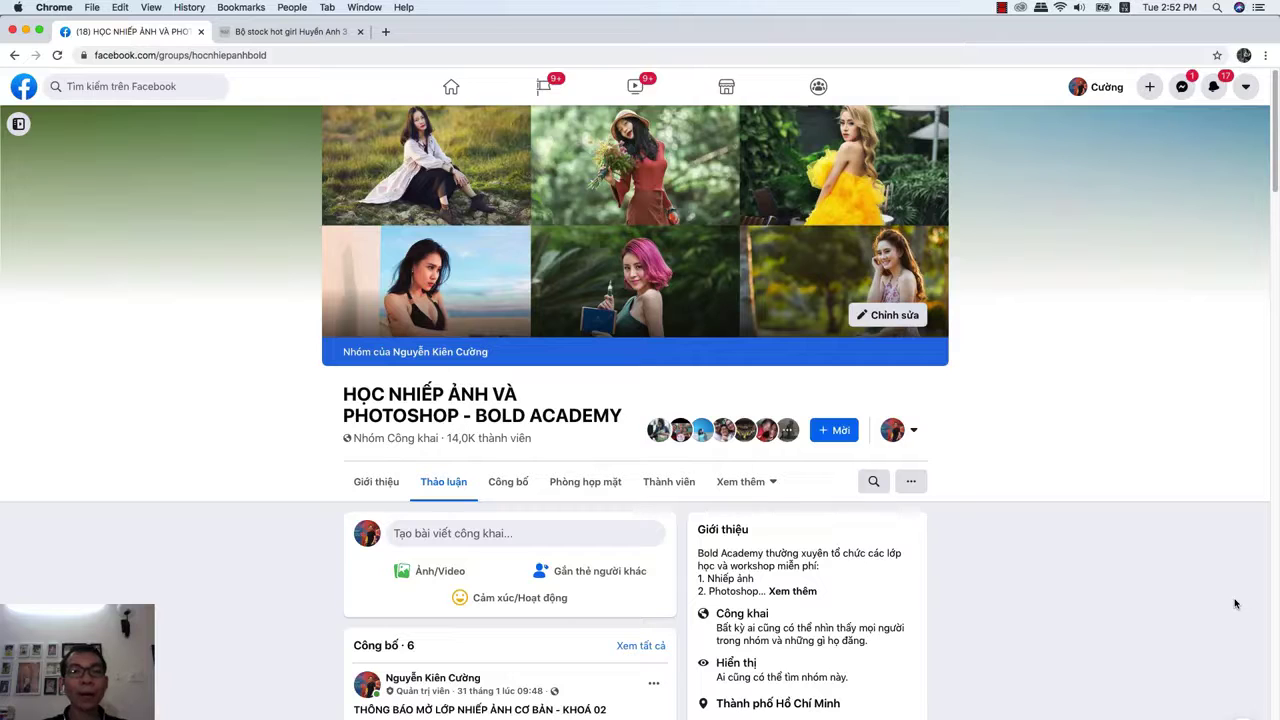
scroll(1205, 599, "down", 1)
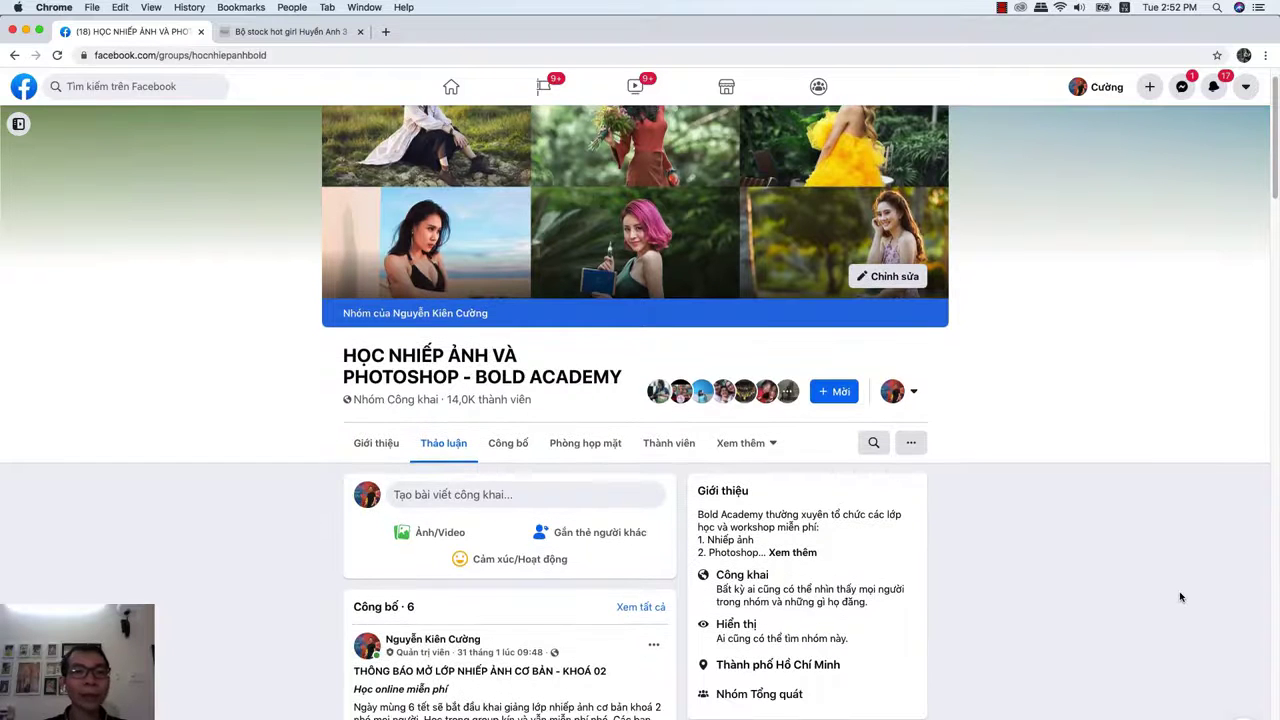
scroll(1180, 597, "up", 1)
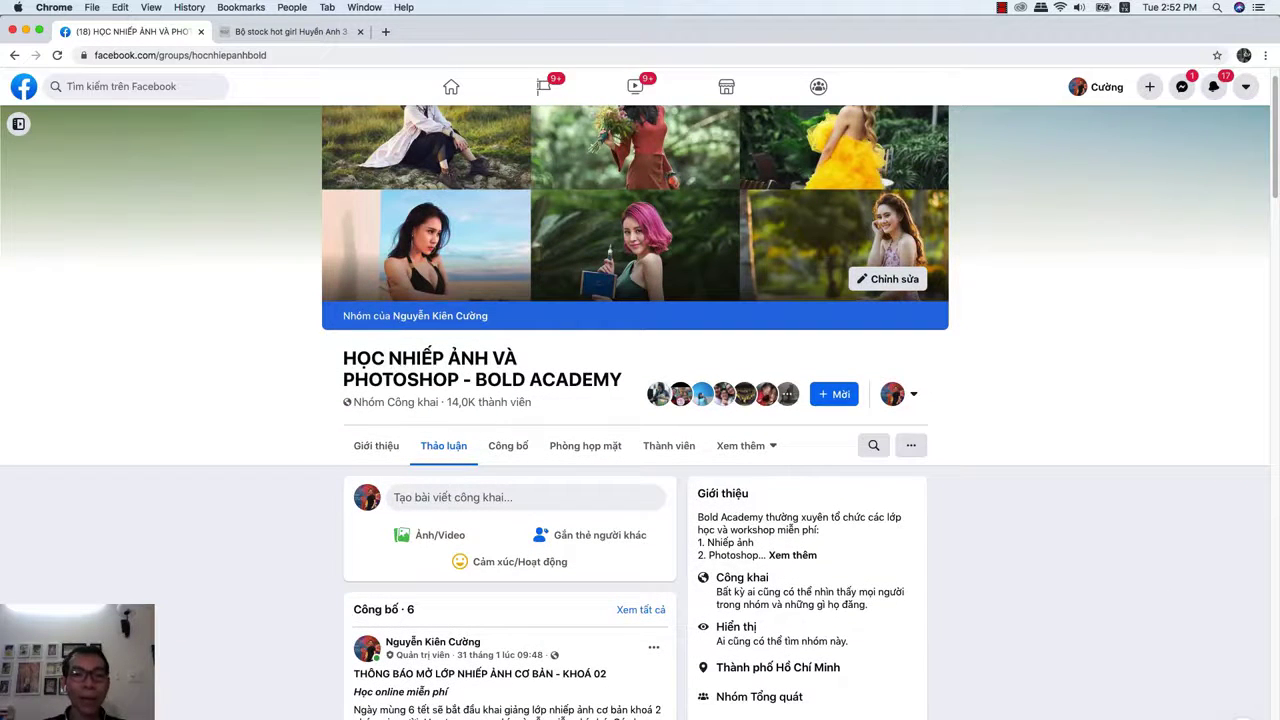
key("super+Tab")
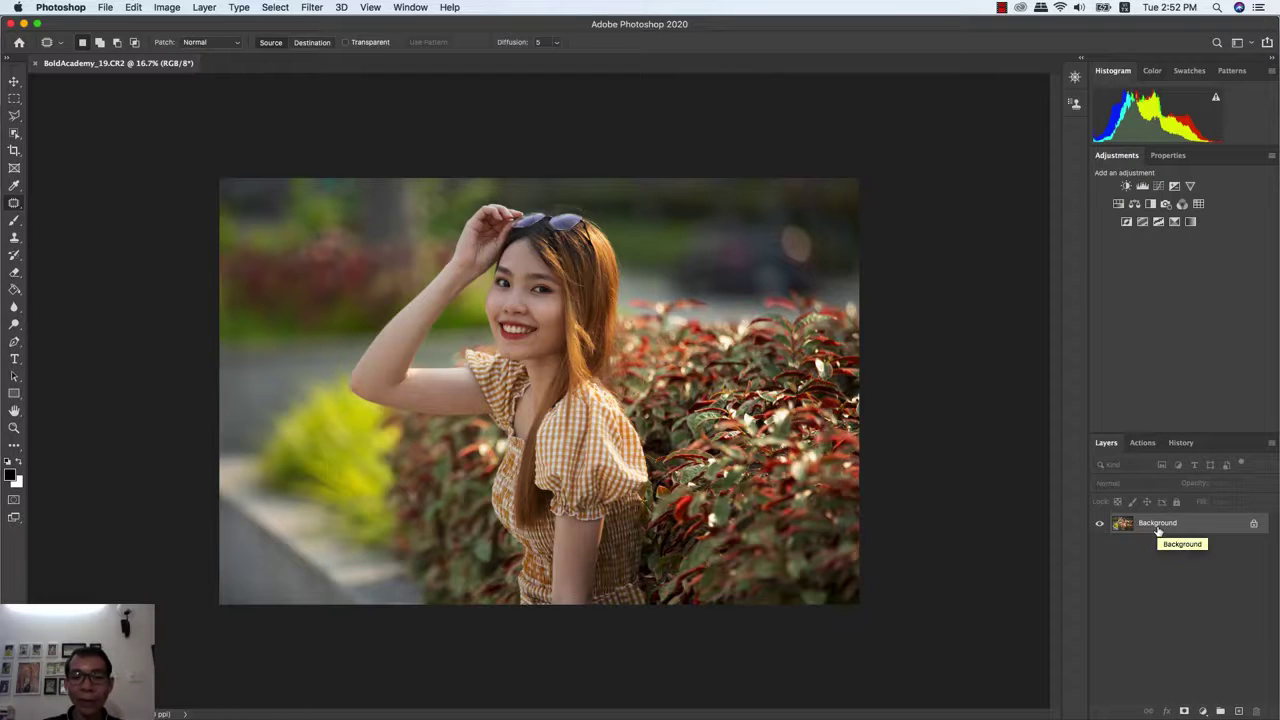
- Duplicate the background into Layer 1 and zoom to 200% on the nose area
key("super+j")
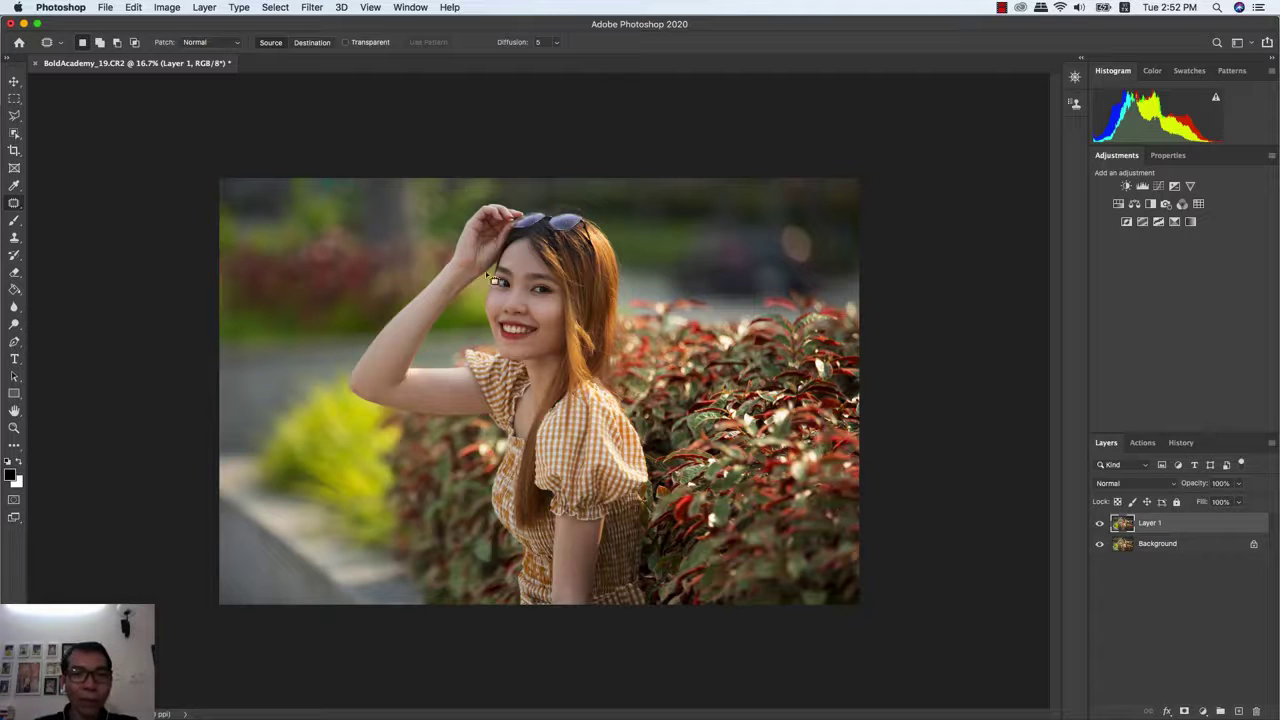
key("super+1")
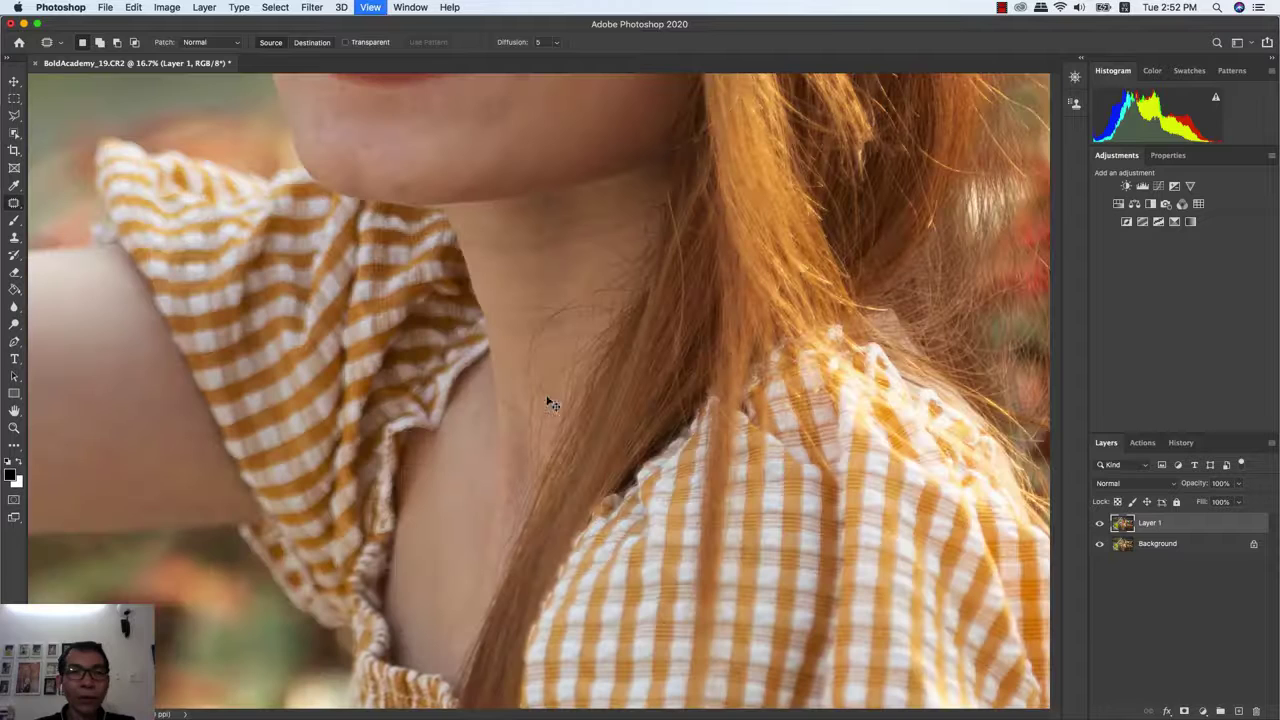
scroll(594, 394, "up", 5)
scroll(583, 348, "up", 2)
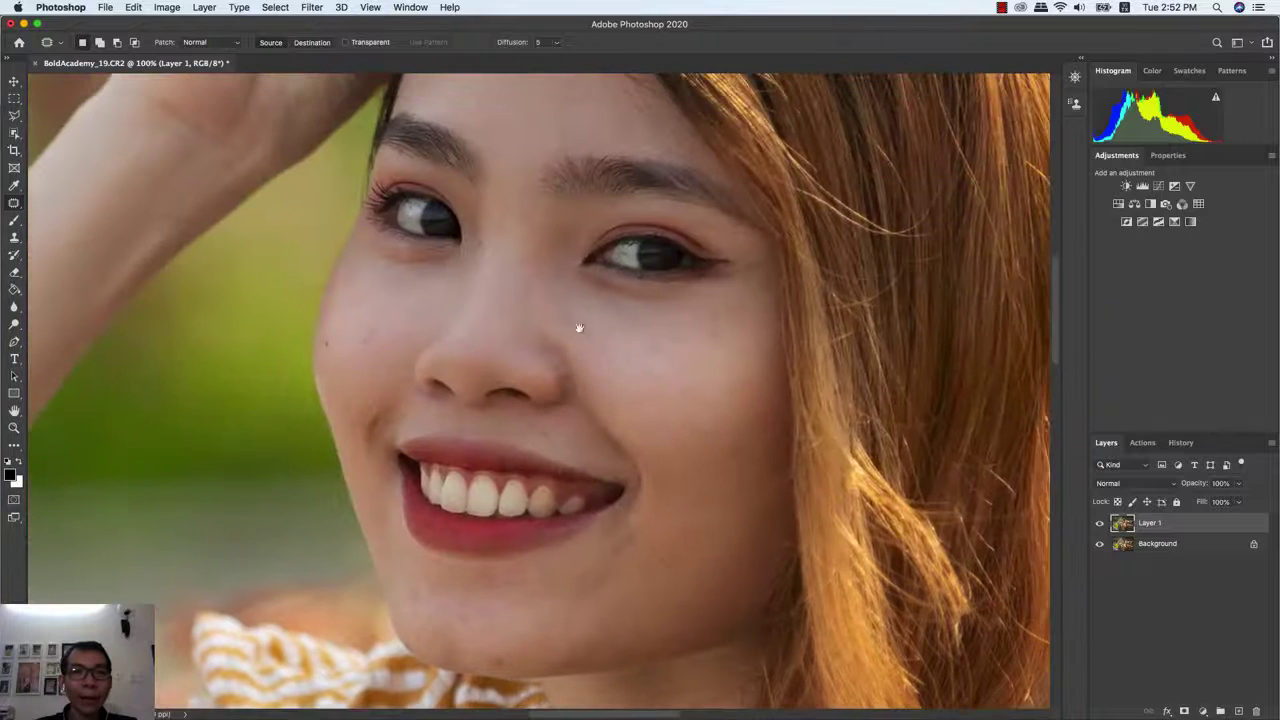
scroll(577, 326, "up", 2)
scroll(580, 303, "up", 2)
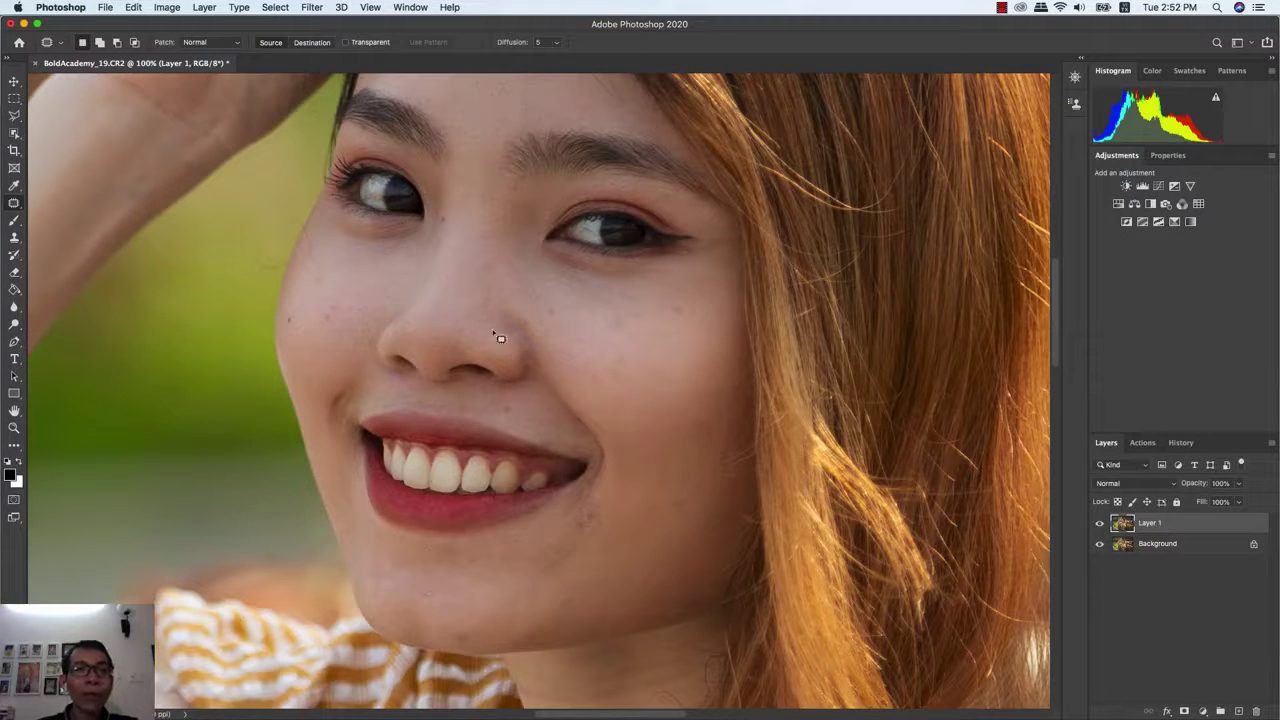
key("ctrl+plus")
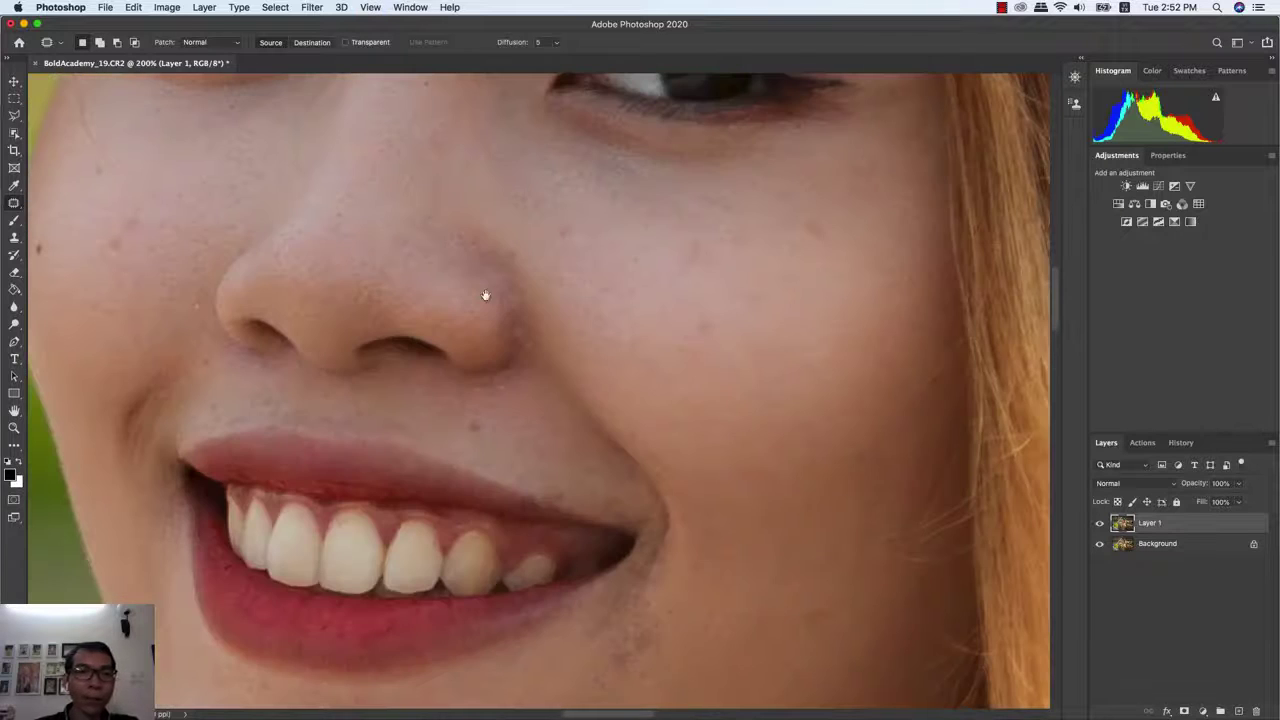
mouse_move(486, 289)
left_mouse_down()
mouse_move(757, 405)
mouse_move(745, 393)
left_mouse_up()
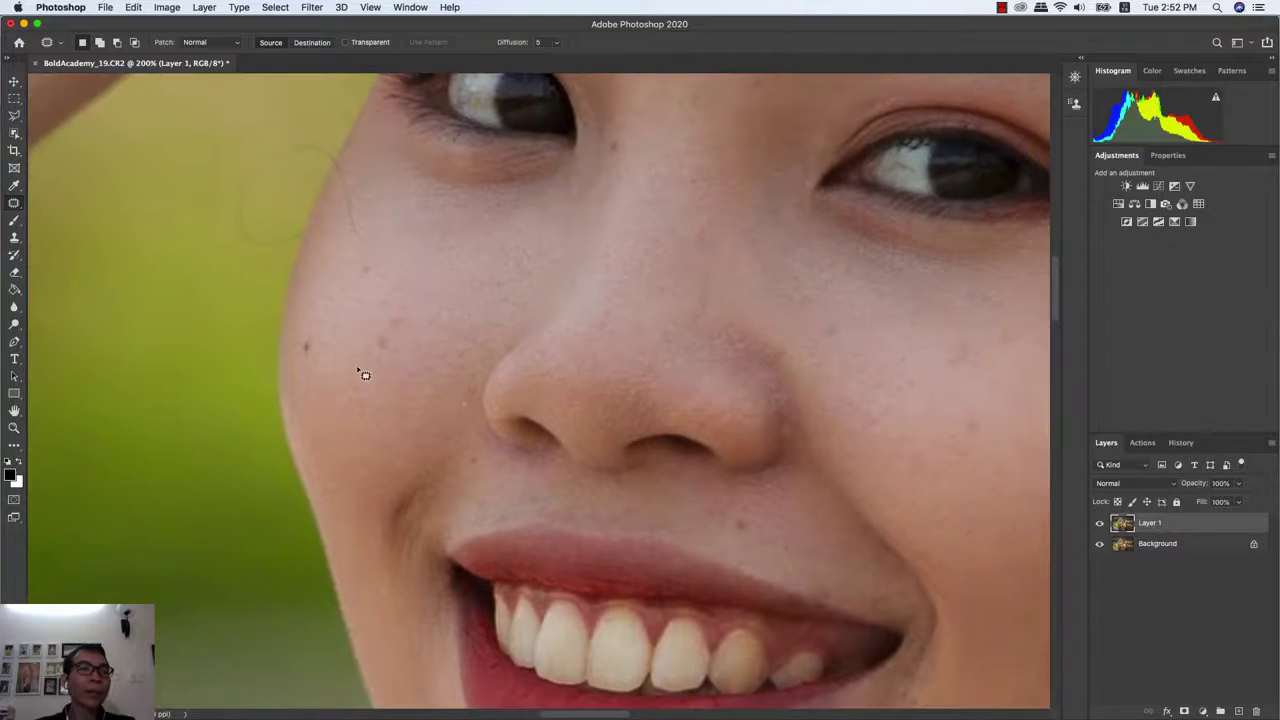
- With the Spot Healing Brush, heal a small cheek spot at size 15 and the spot above the lip at 20
right_click(14, 205)
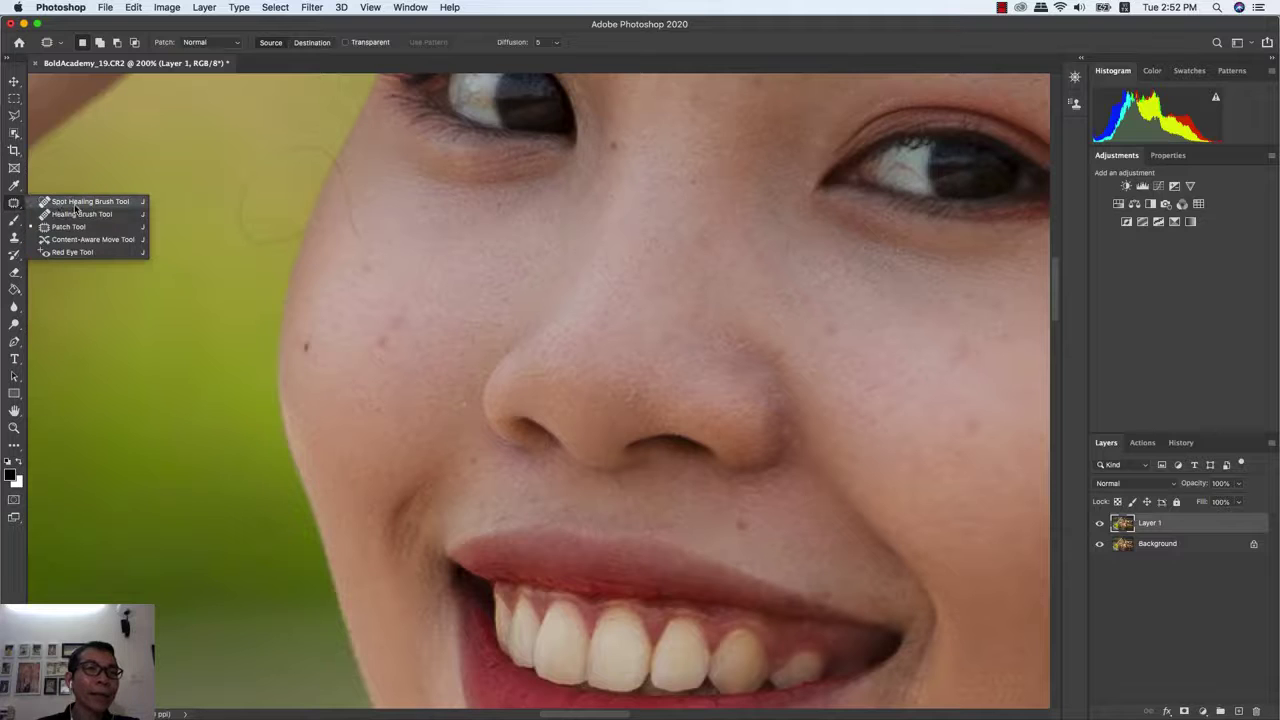
left_click(112, 205)
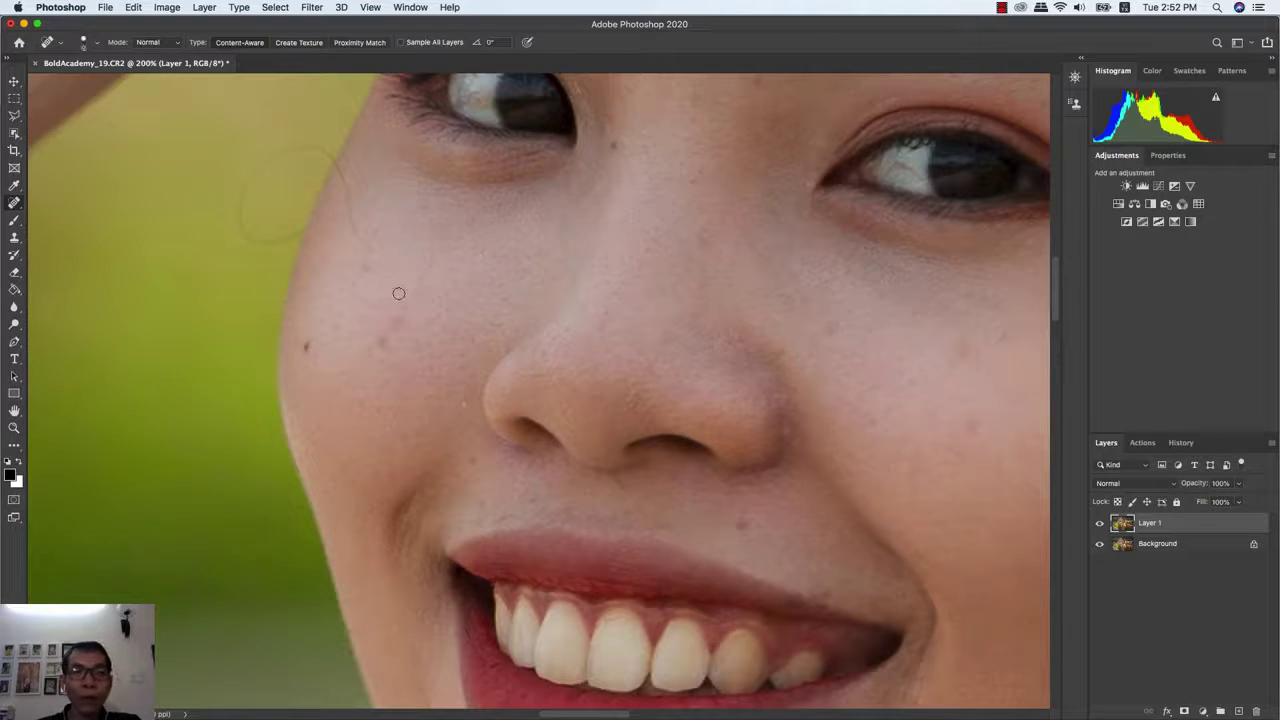
key("bracketright")
key("bracketright")
key("bracketright")
key("bracketright")
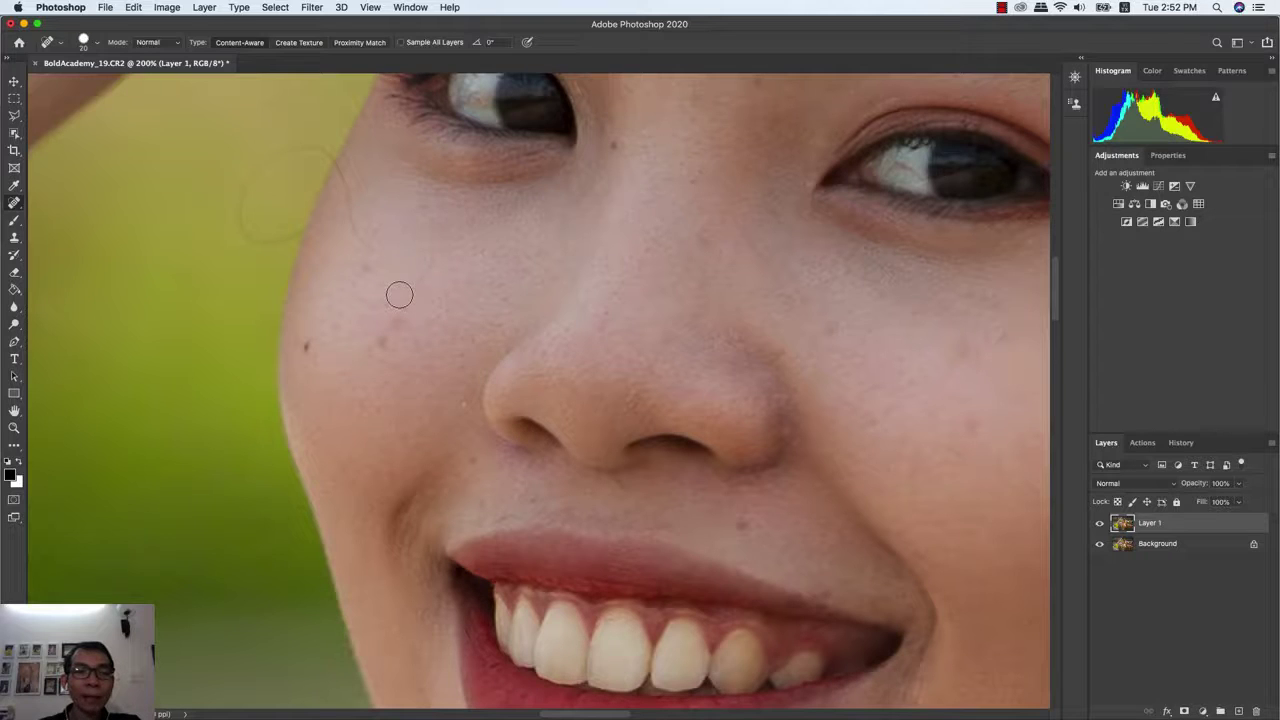
key("bracketleft")
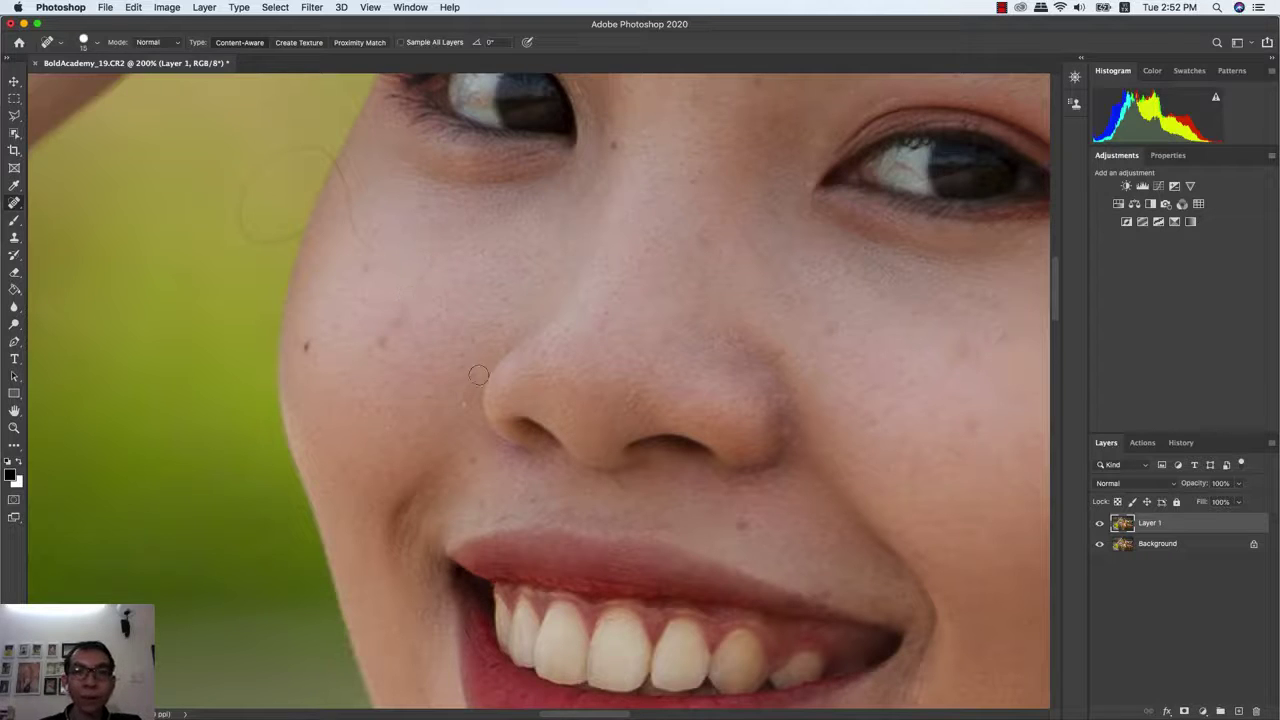
left_click(410, 469)
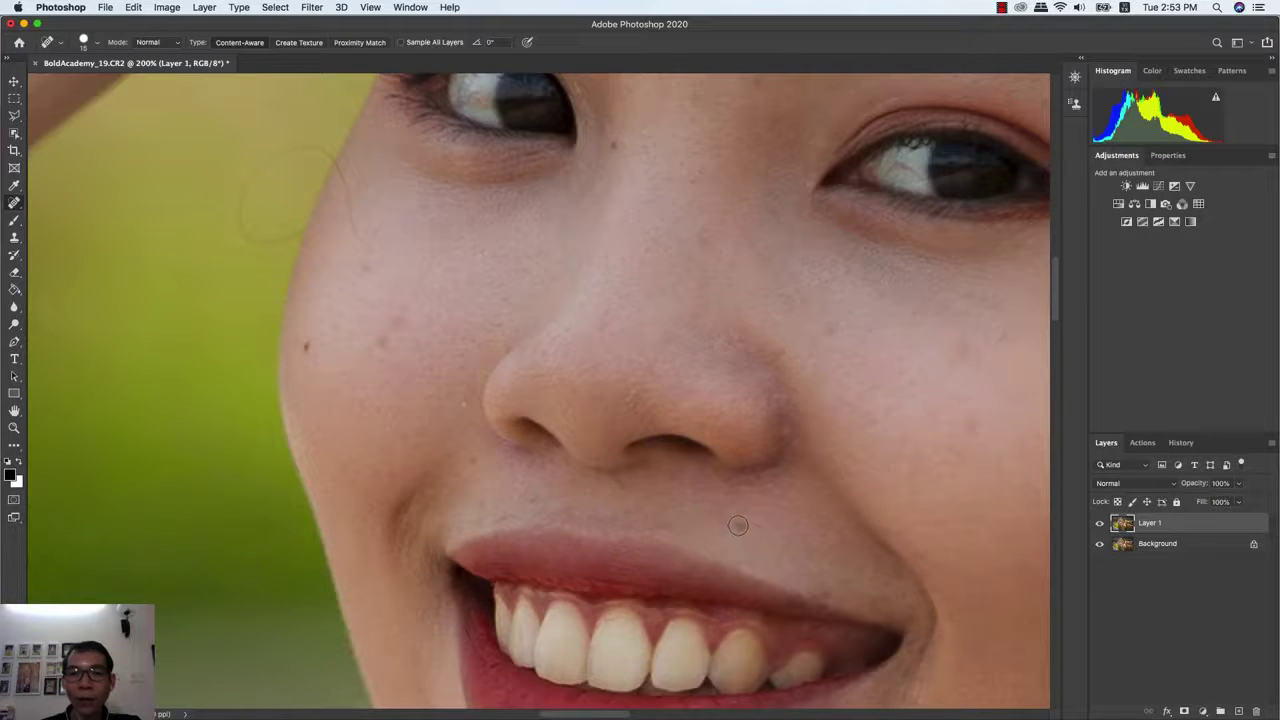
key("bracketright")
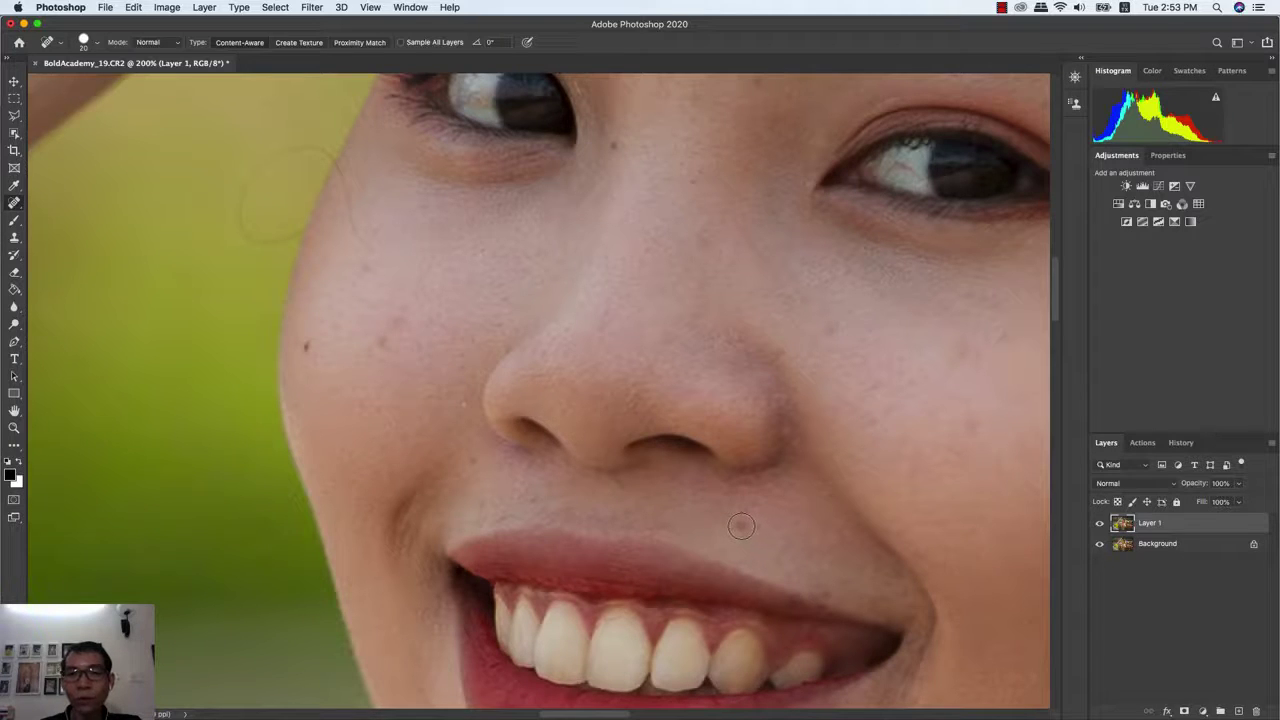
left_click(741, 525)
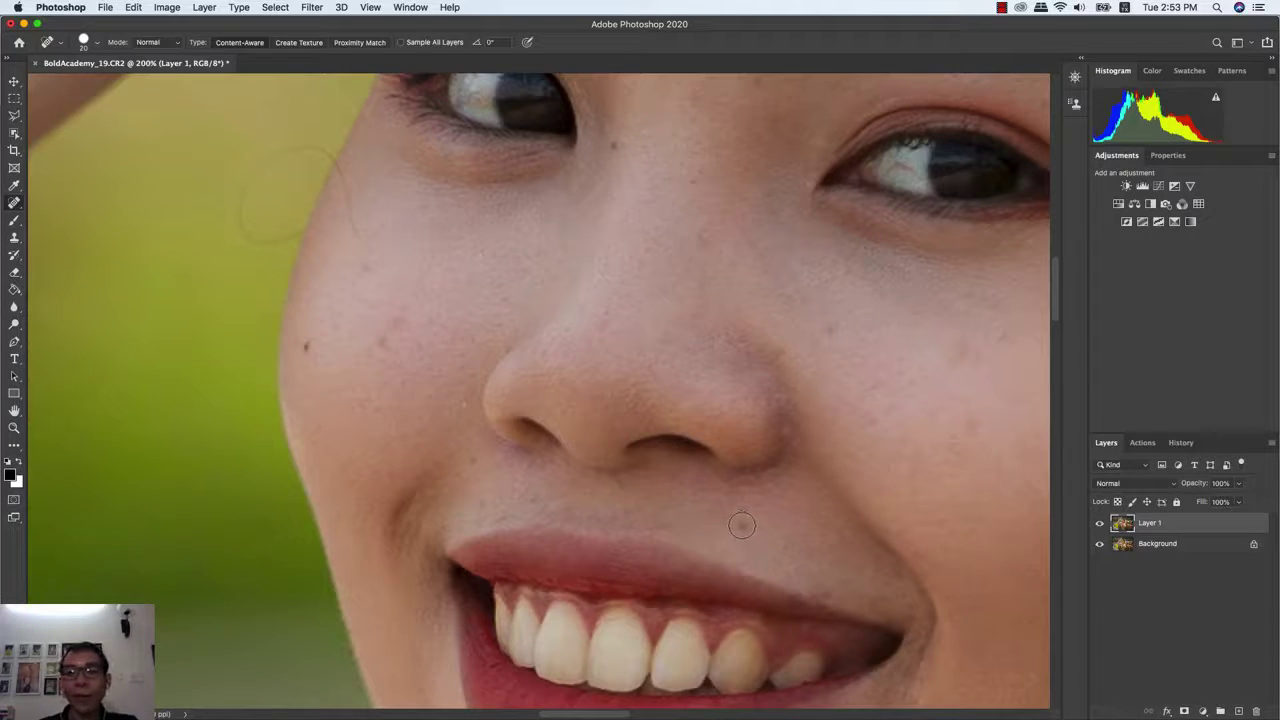
left_click(742, 525)
left_click(741, 526)
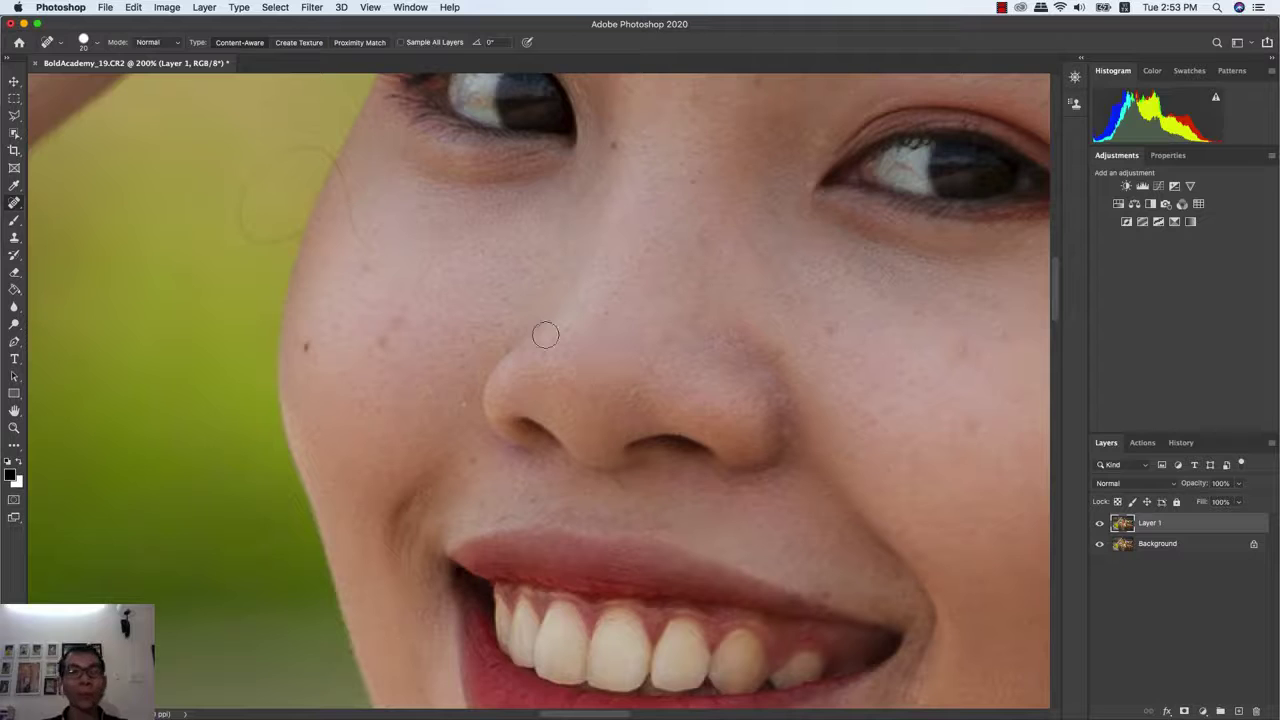
- Heal the remaining small blemishes on the left and right cheeks, resizing the brush as needed
left_click(304, 347)
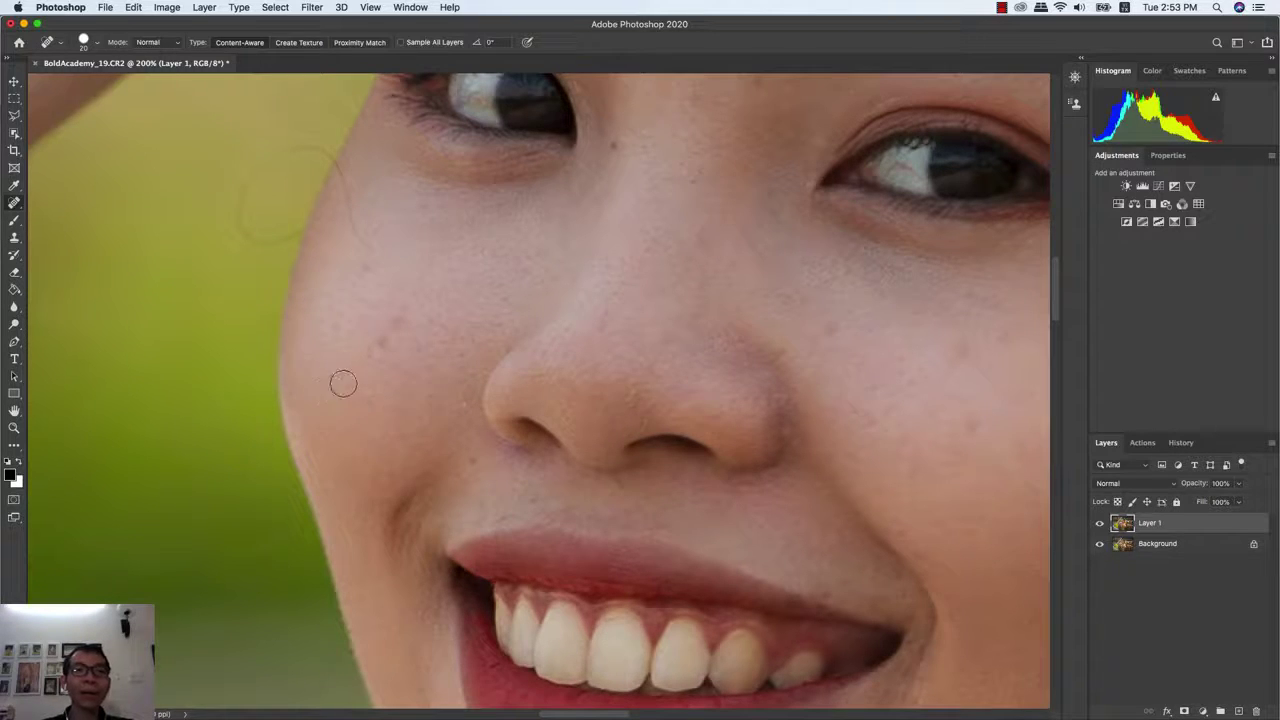
left_click(382, 342)
left_click(397, 320)
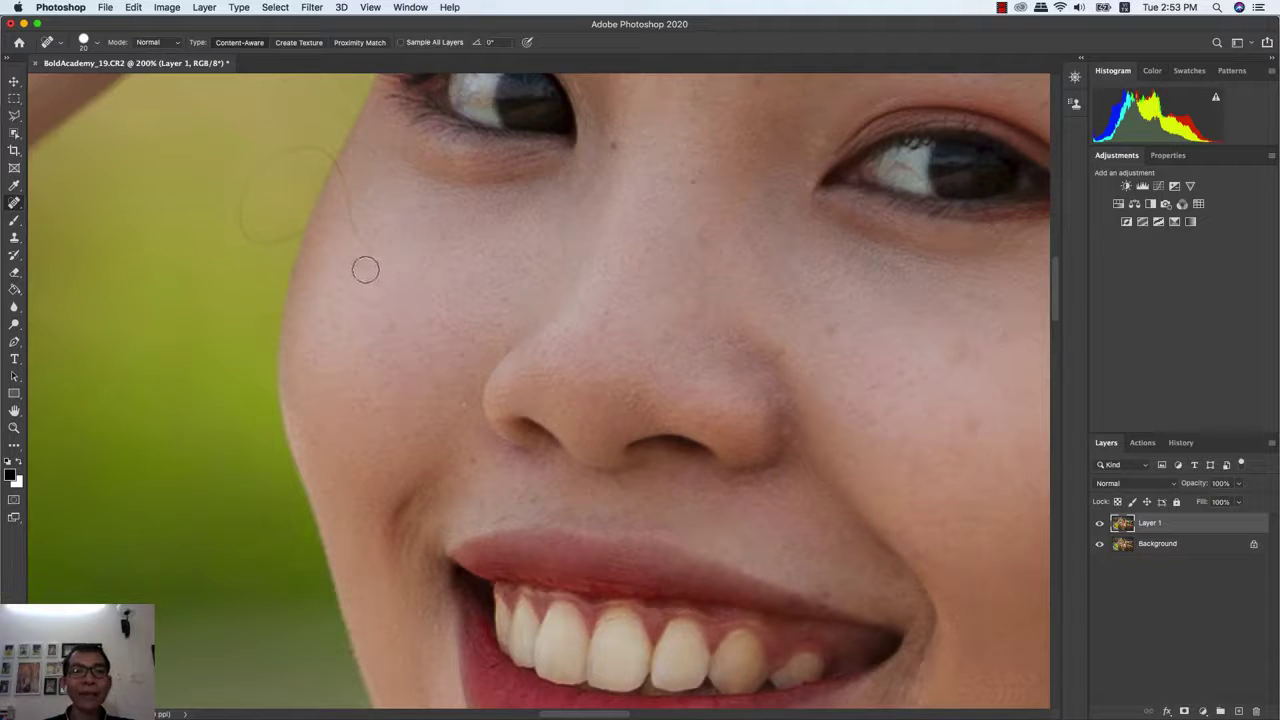
key("bracketleft")
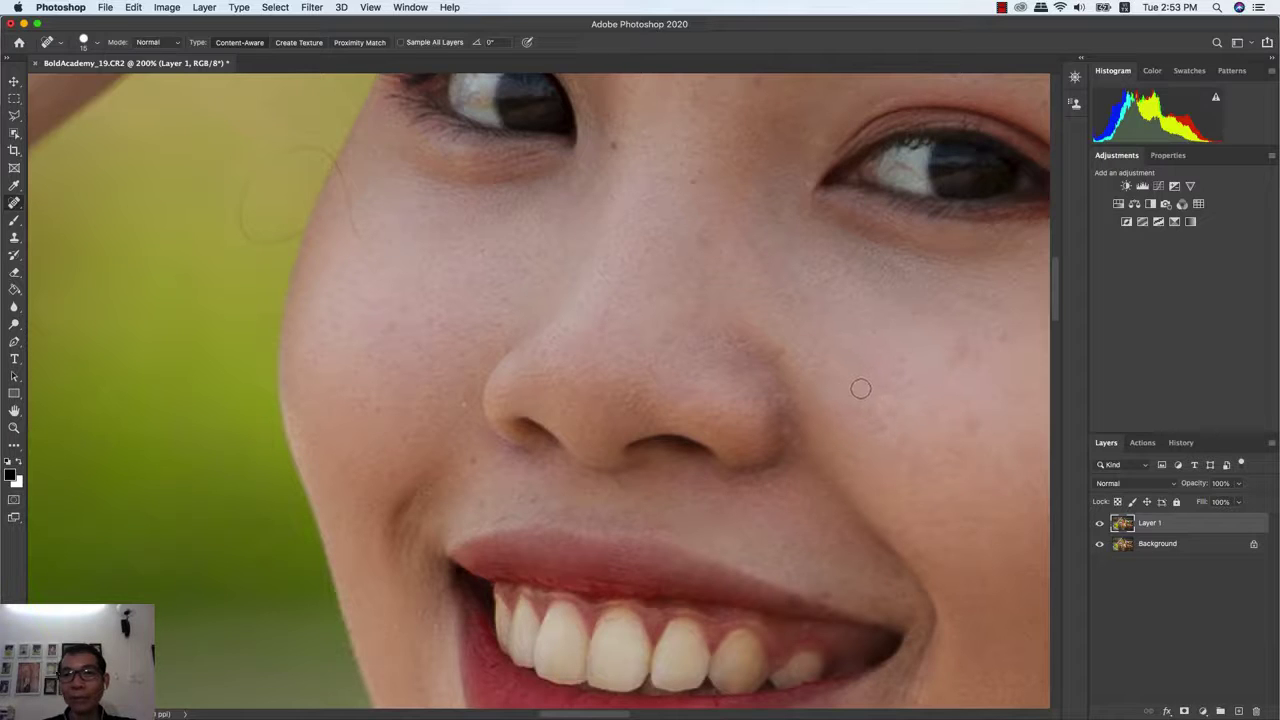
key("bracketright")
left_click(971, 427)
key("bracketright")
left_click(960, 346)
left_click(997, 334)
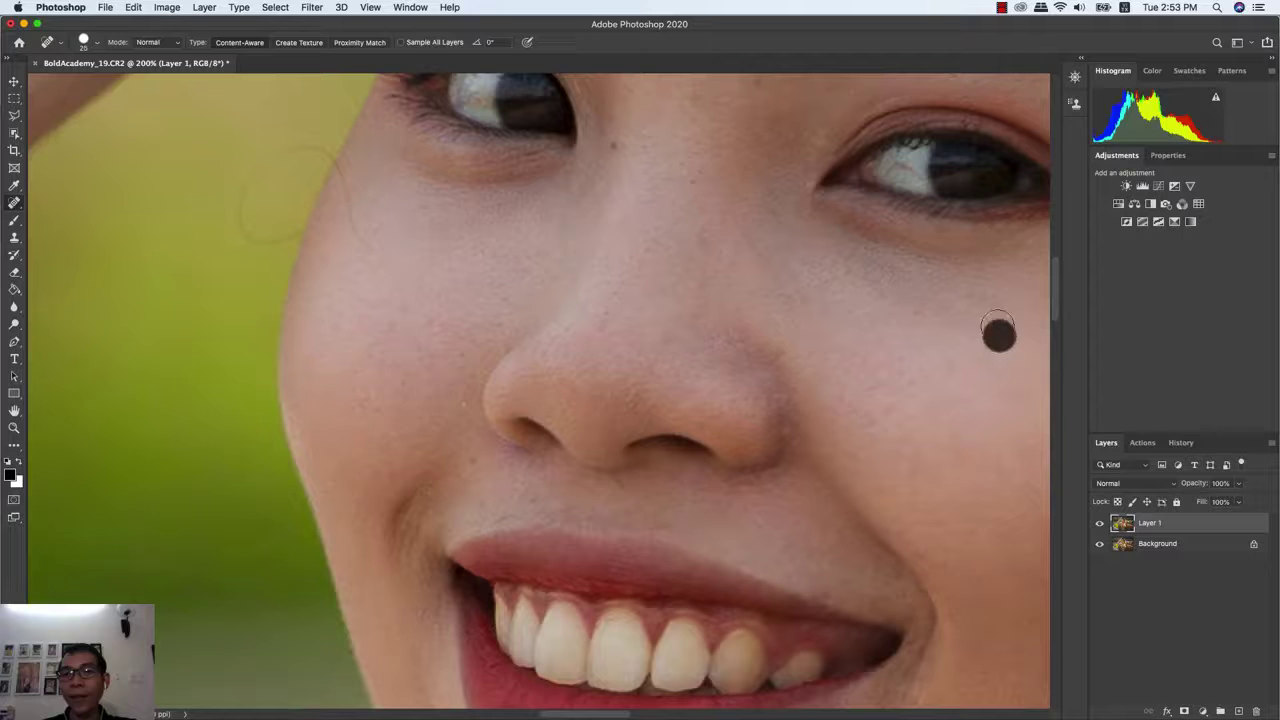
key("bracketleft")
key("bracketleft")
key("bracketleft")
key("bracketleft")
key("bracketleft")
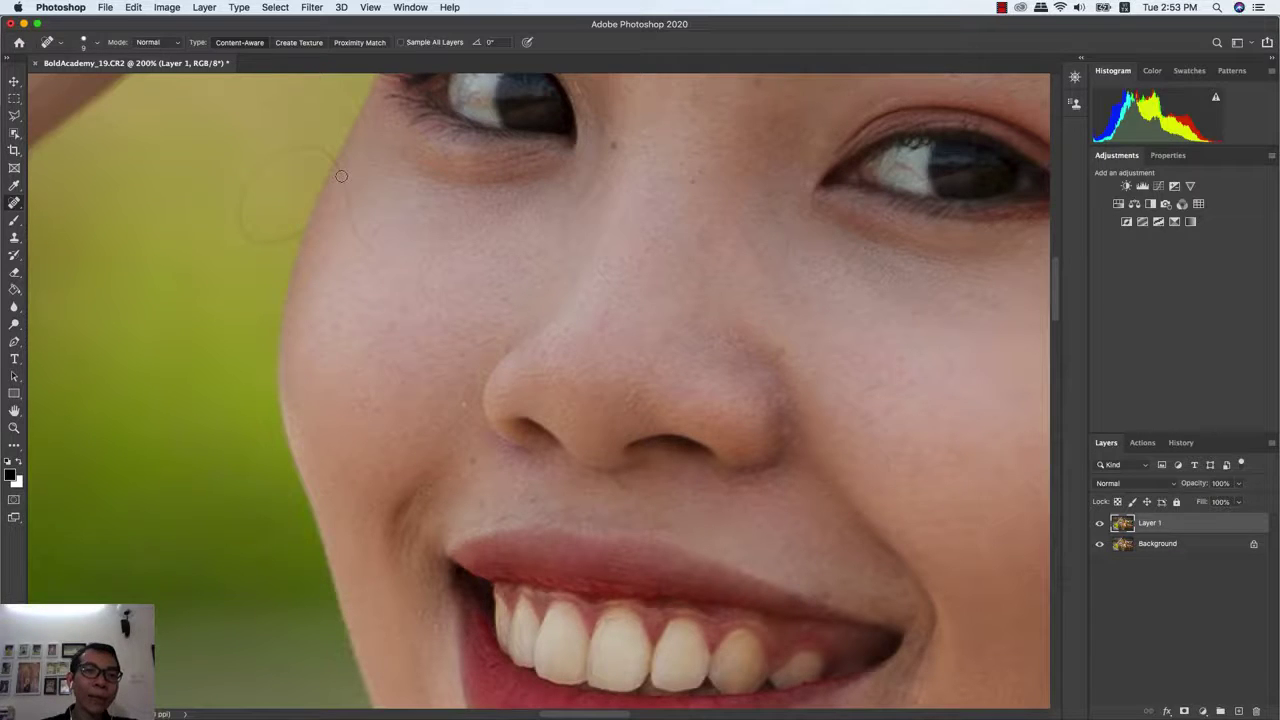
- Paint away the stray hair along the cheek edge and over the green background
left_click_drag(341, 176, 374, 256)
mouse_move(285, 156)
left_mouse_down()
mouse_move(250, 240)
mouse_move(295, 238)
left_mouse_up()
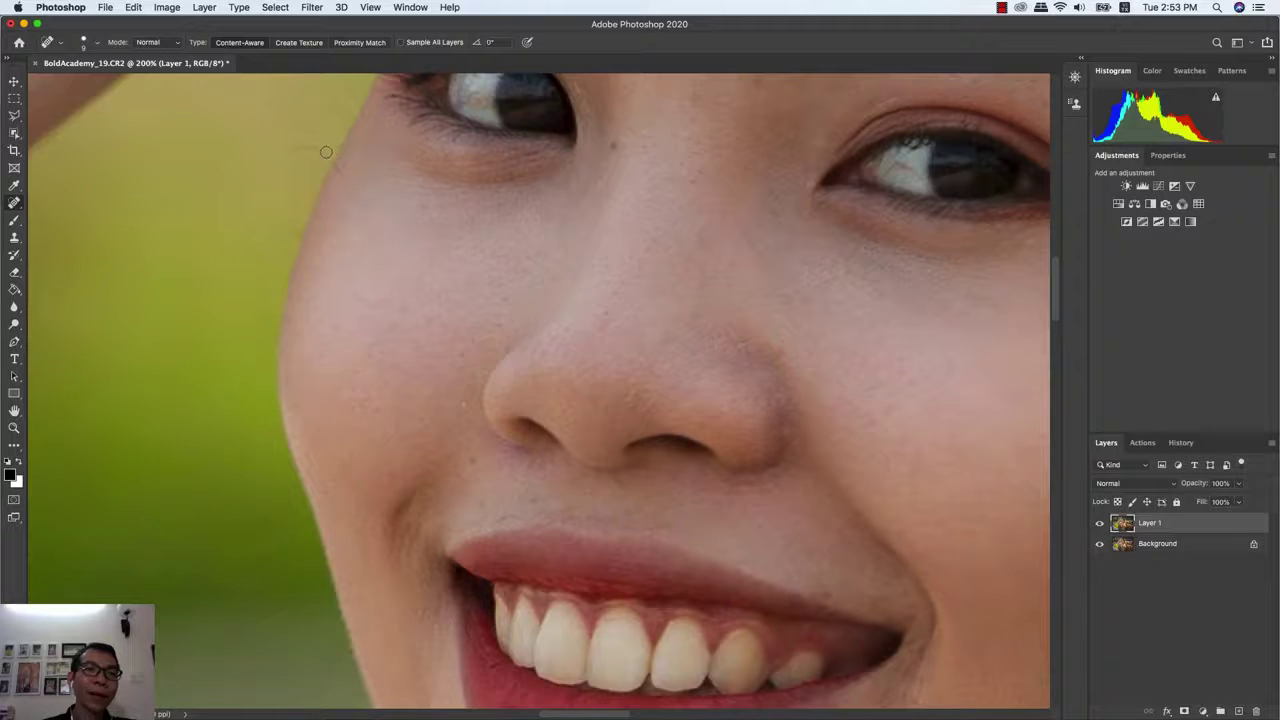
left_click_drag(326, 152, 268, 150)
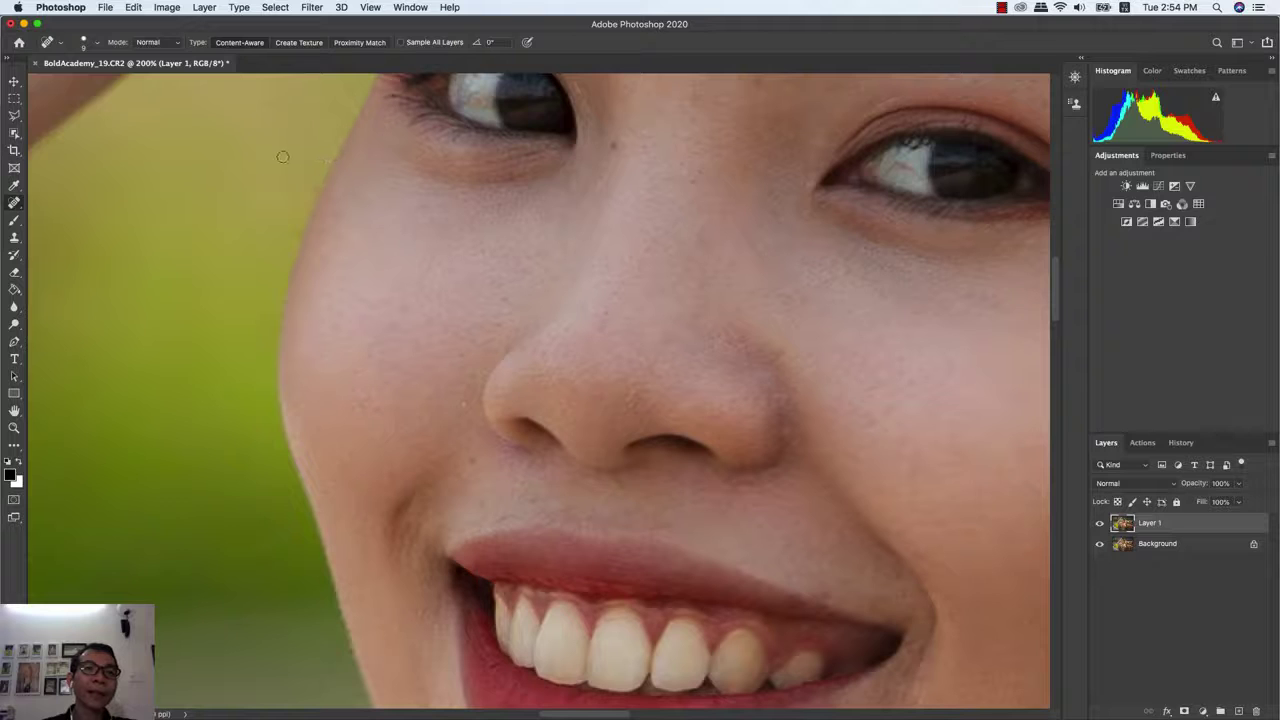
- Heal the forehead blemish and the spot on the cheek beside the nose
mouse_move(721, 288)
left_mouse_down()
mouse_move(523, 423)
mouse_move(569, 486)
left_mouse_up()
left_click_drag(577, 291, 596, 404)
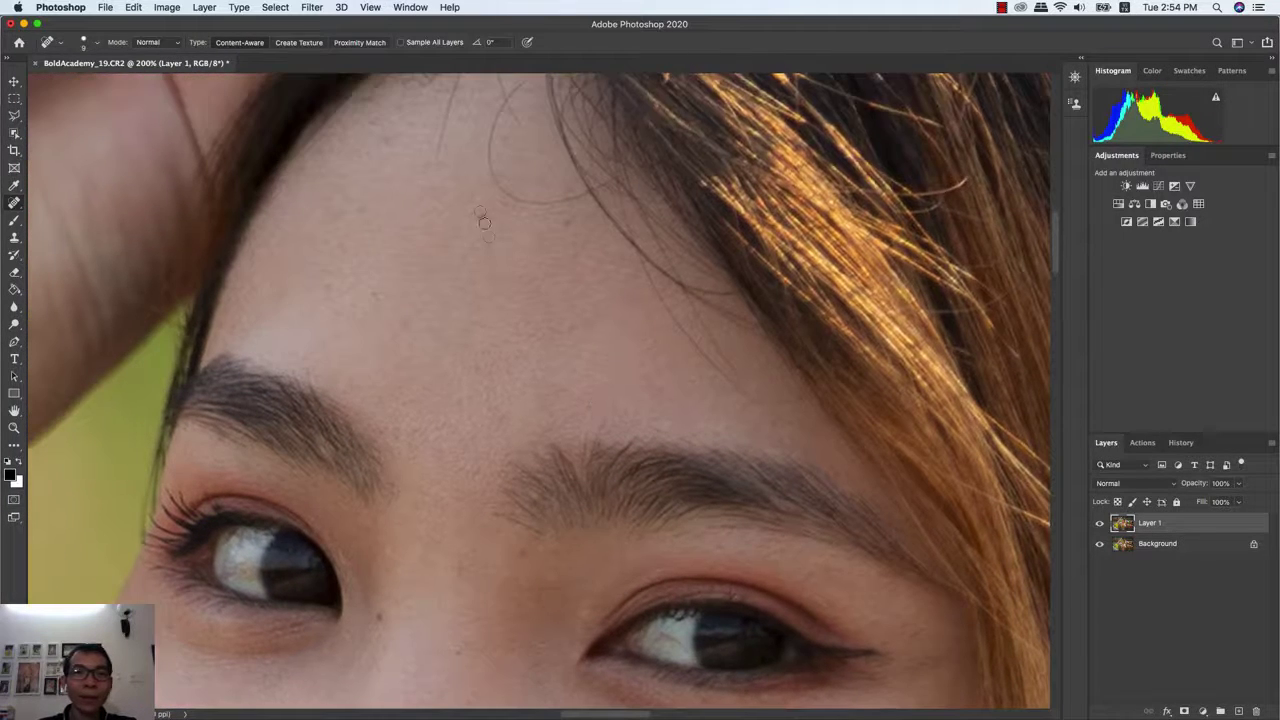
left_click(481, 216)
scroll(560, 240, "down", 3)
scroll(580, 210, "down", 3)
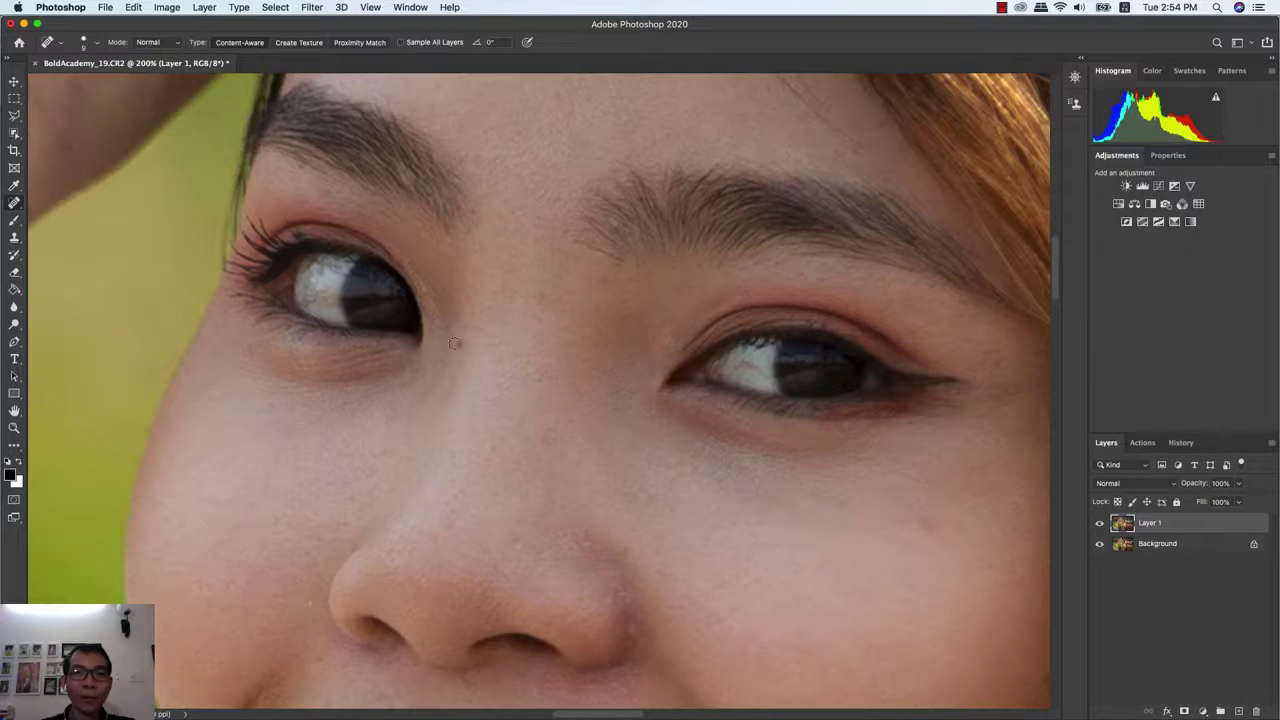
scroll(610, 240, "down", 10)
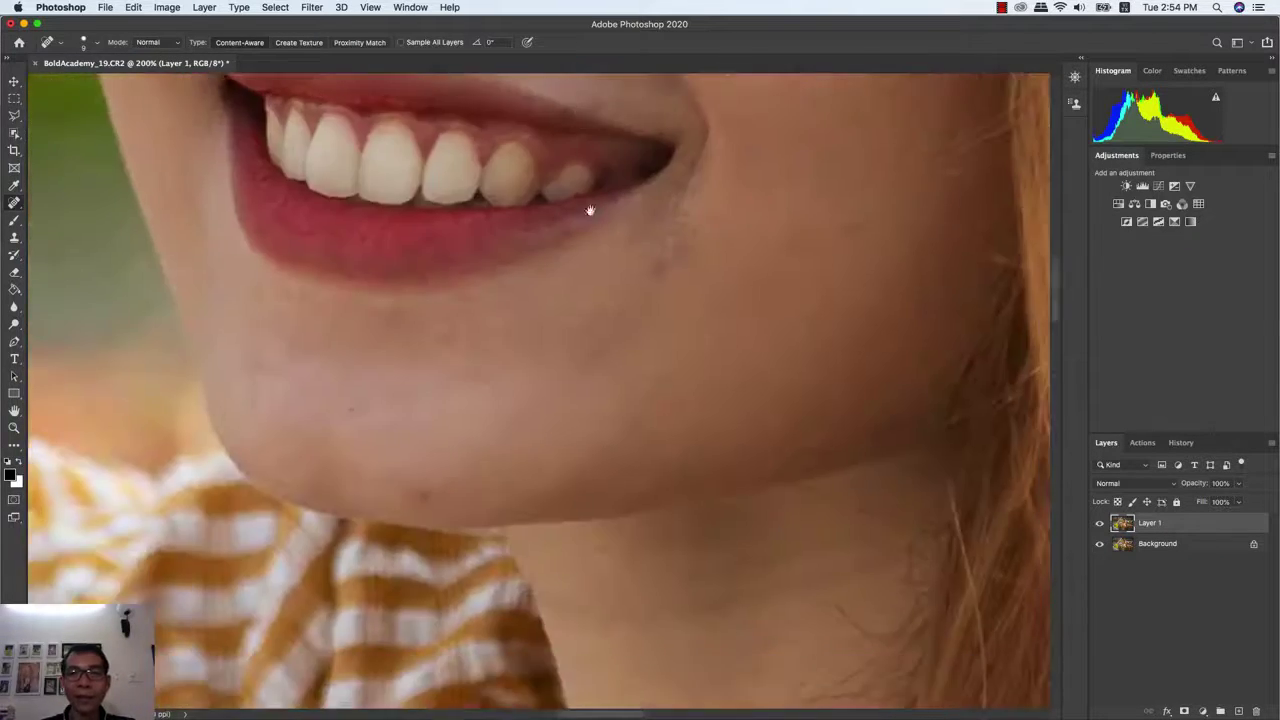
scroll(610, 210, "up", 3)
scroll(625, 290, "up", 3)
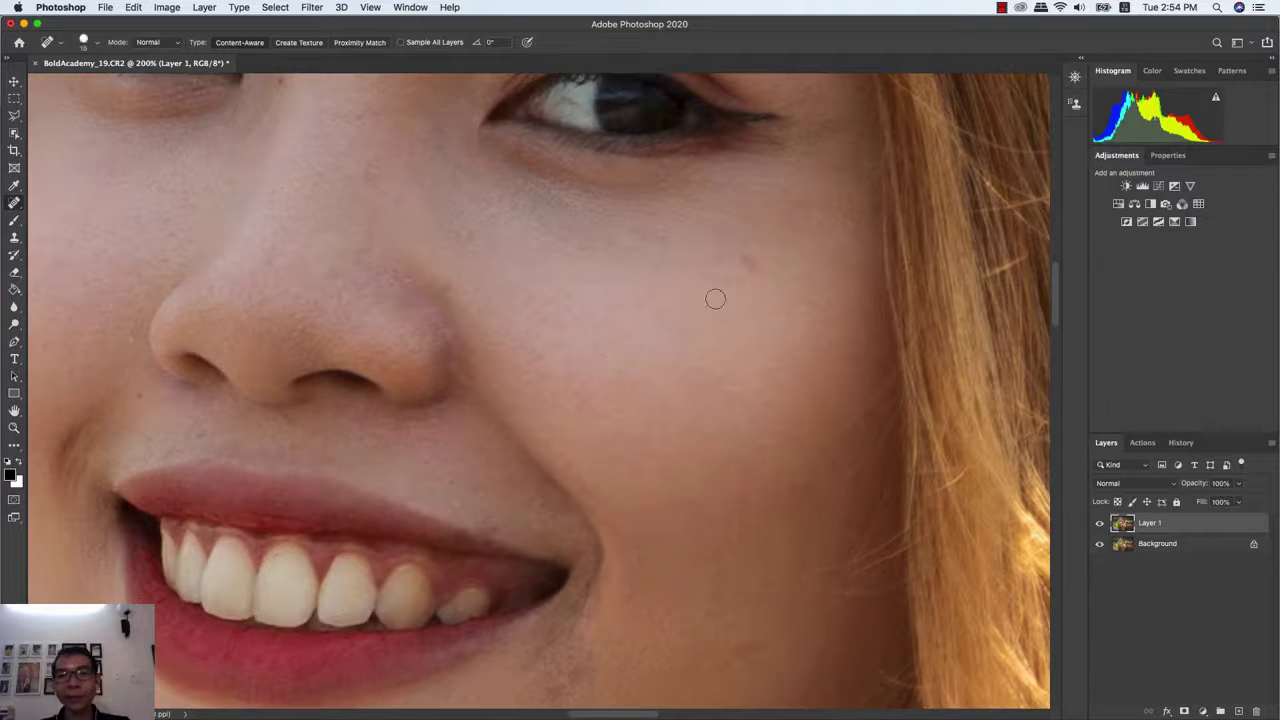
left_click_drag(747, 263, 742, 279)
- Heal the blemishes below the mouth corner, on the lower cheek and chin, then fit the photo on screen
scroll(730, 410, "down", 2)
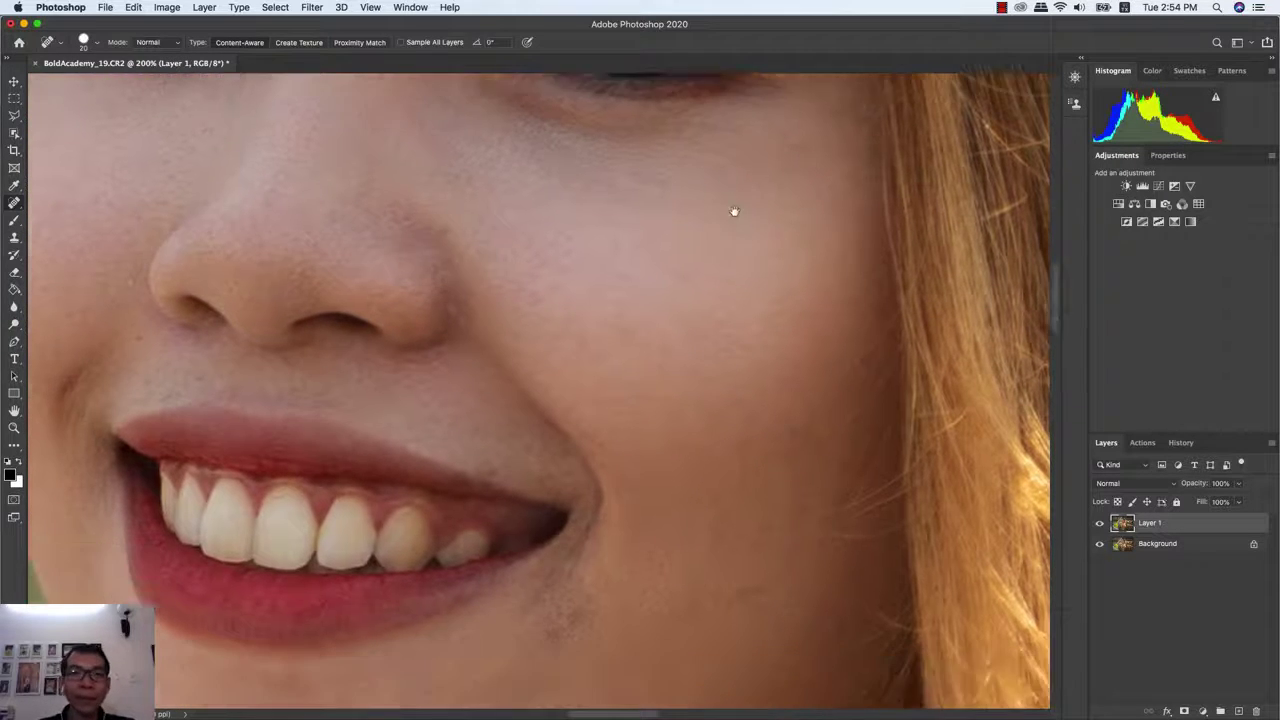
scroll(639, 436, "down", 4)
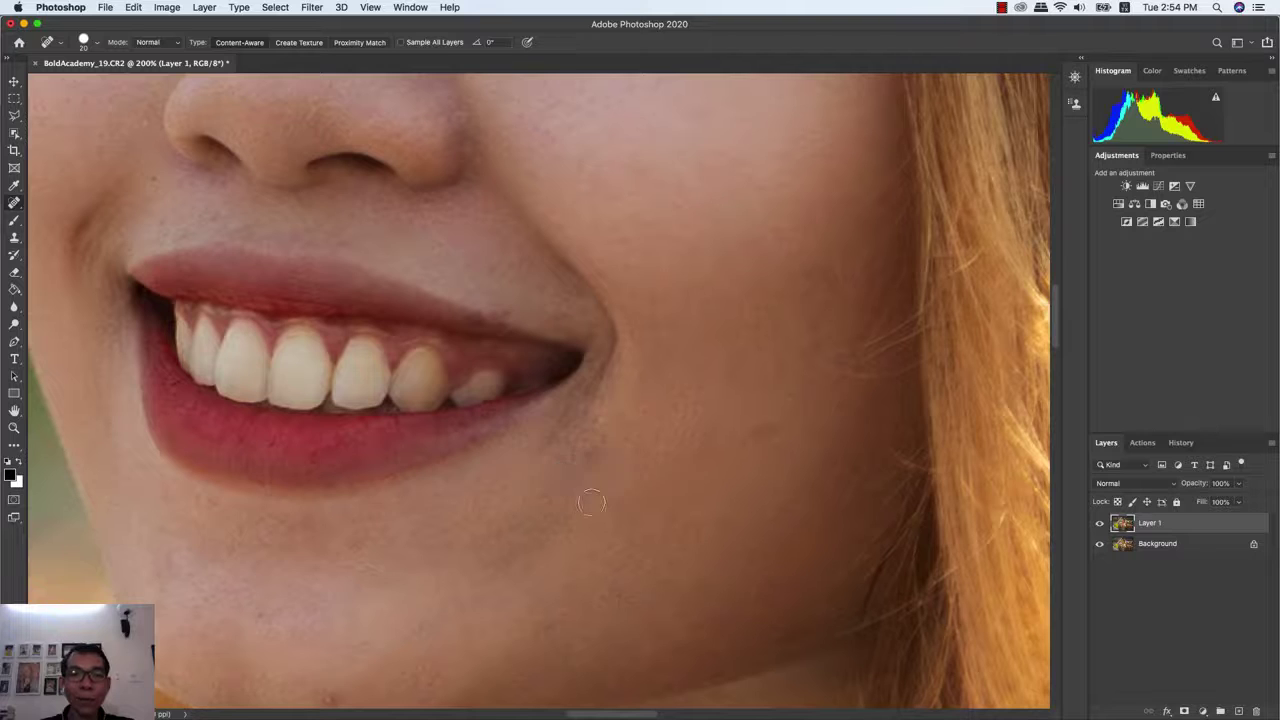
left_click(590, 455)
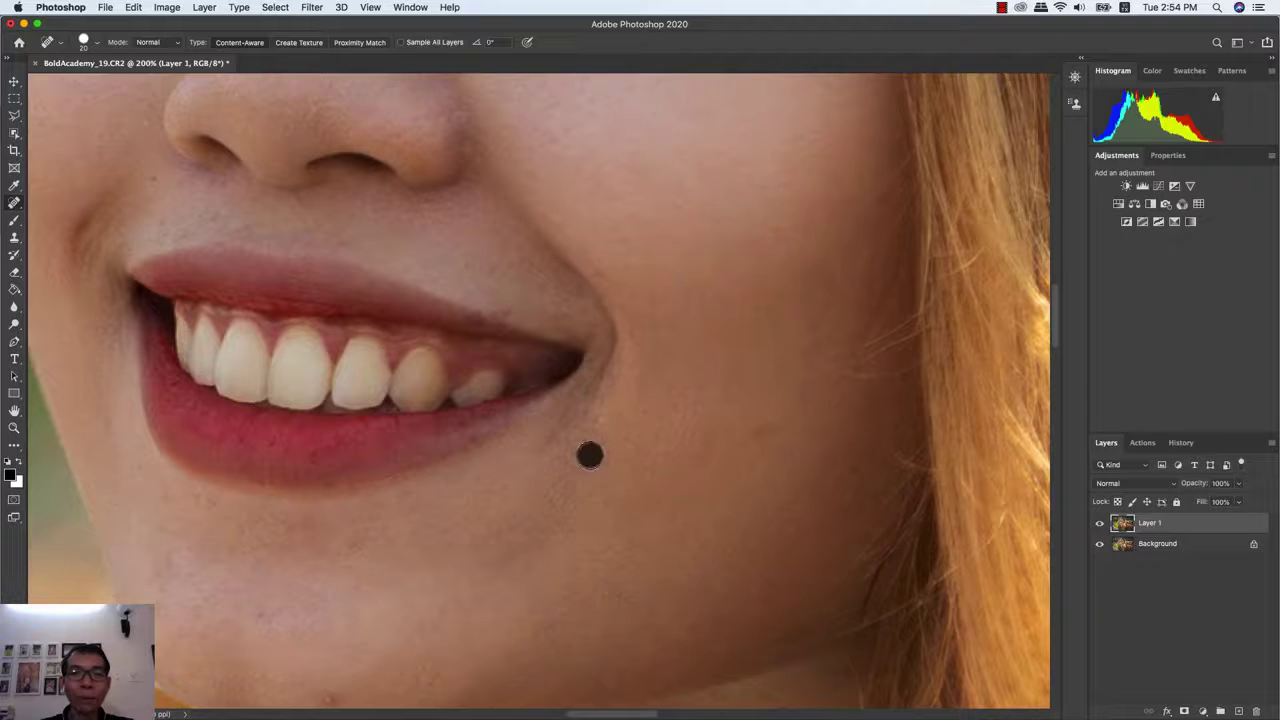
left_click(770, 431)
left_click_drag(698, 485, 734, 246)
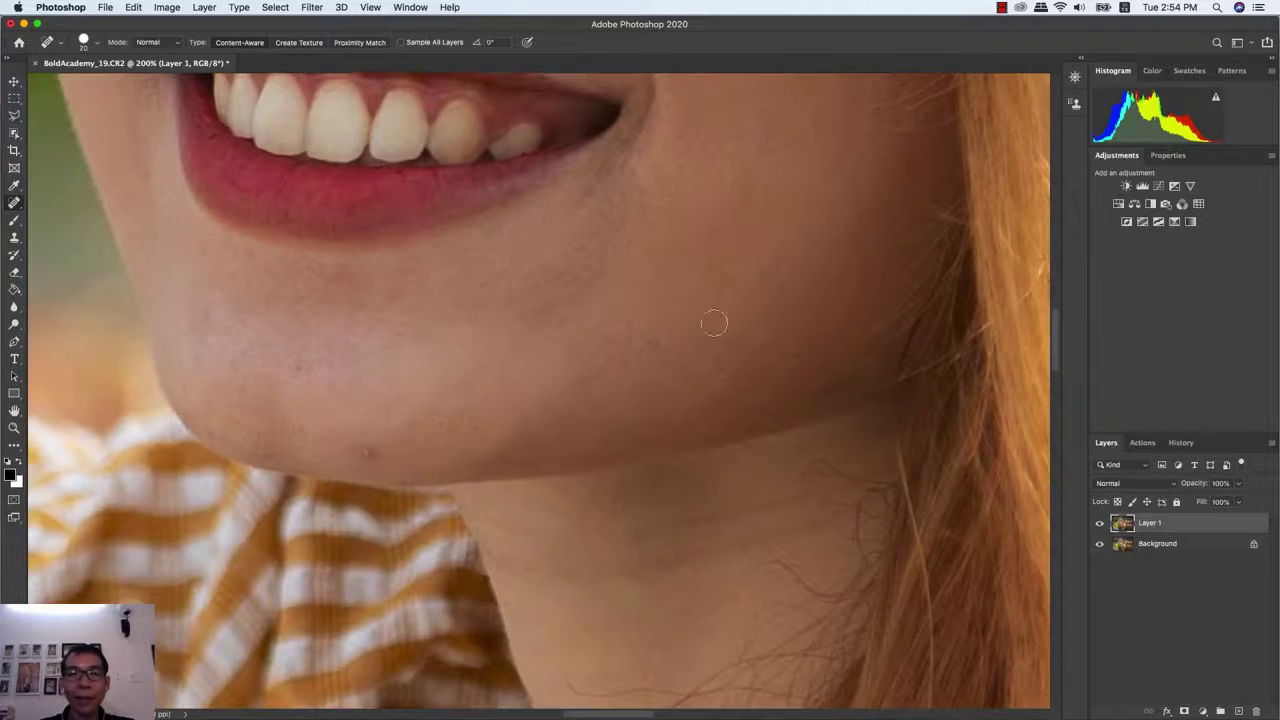
left_click(377, 449)
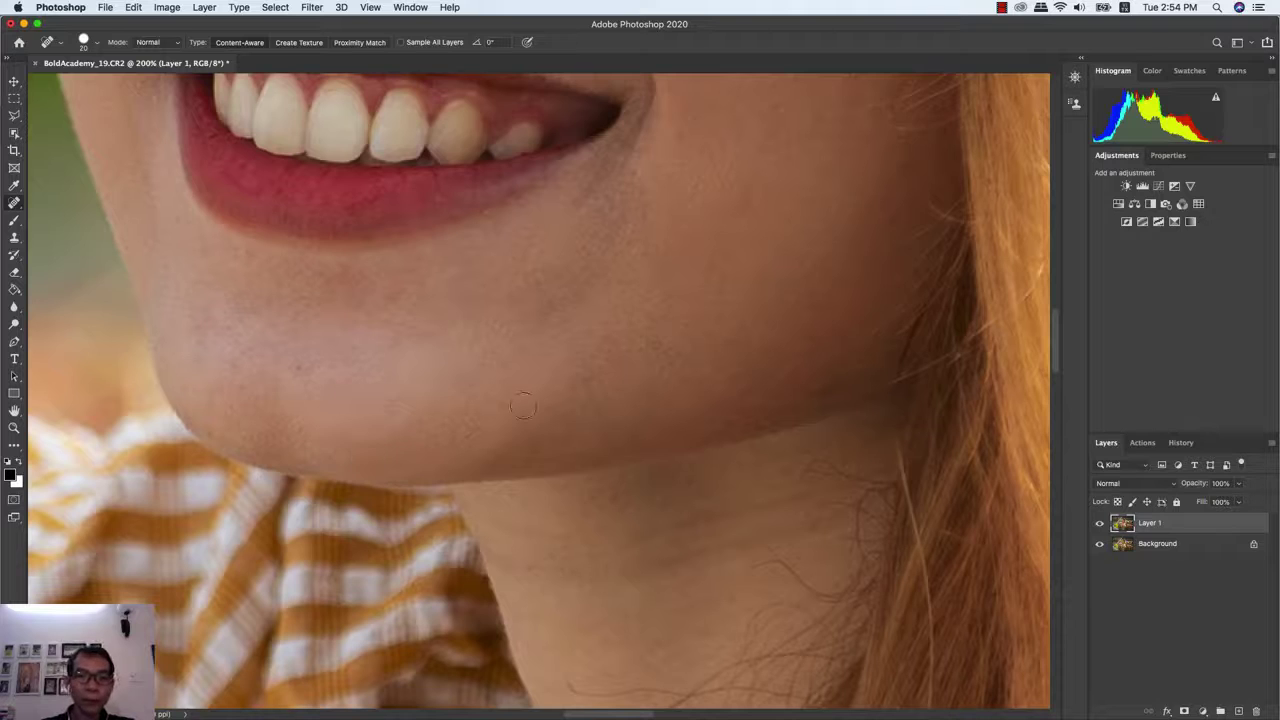
key("super+0")
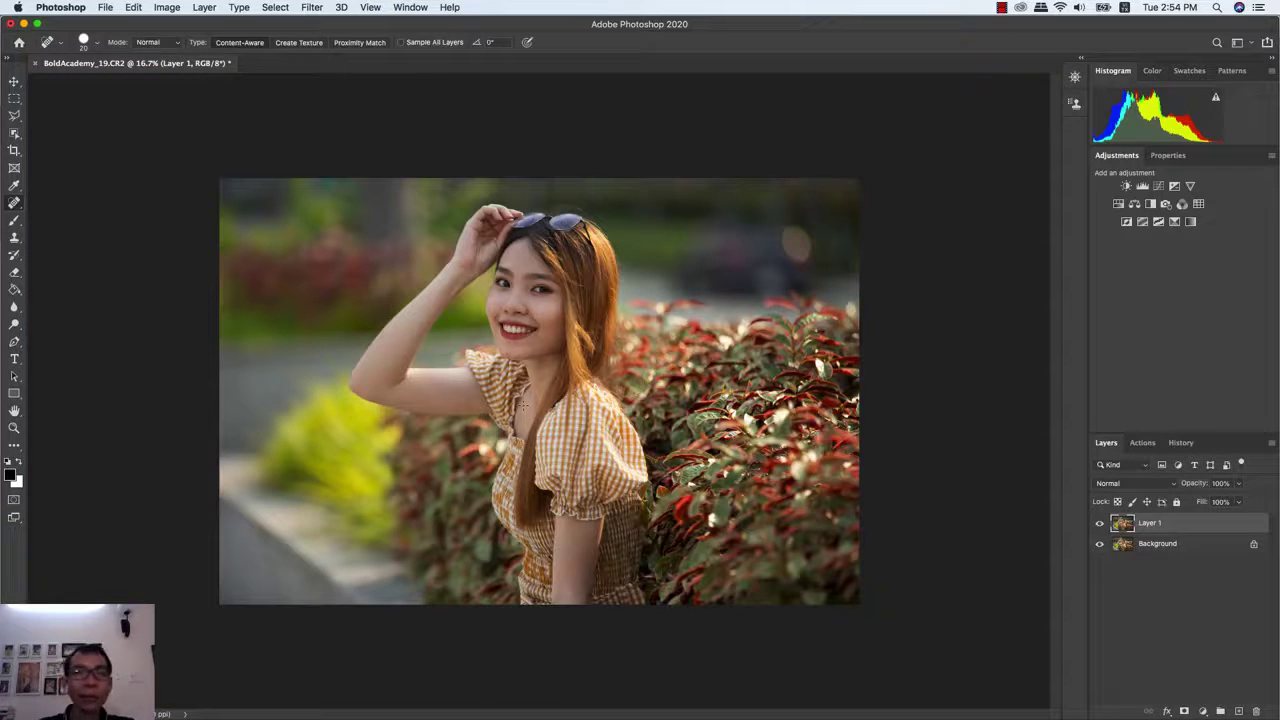
- Check the retouch at 100%, then save the portrait in Photoshop format as BoldAcademy_19.psd
key("super+1")
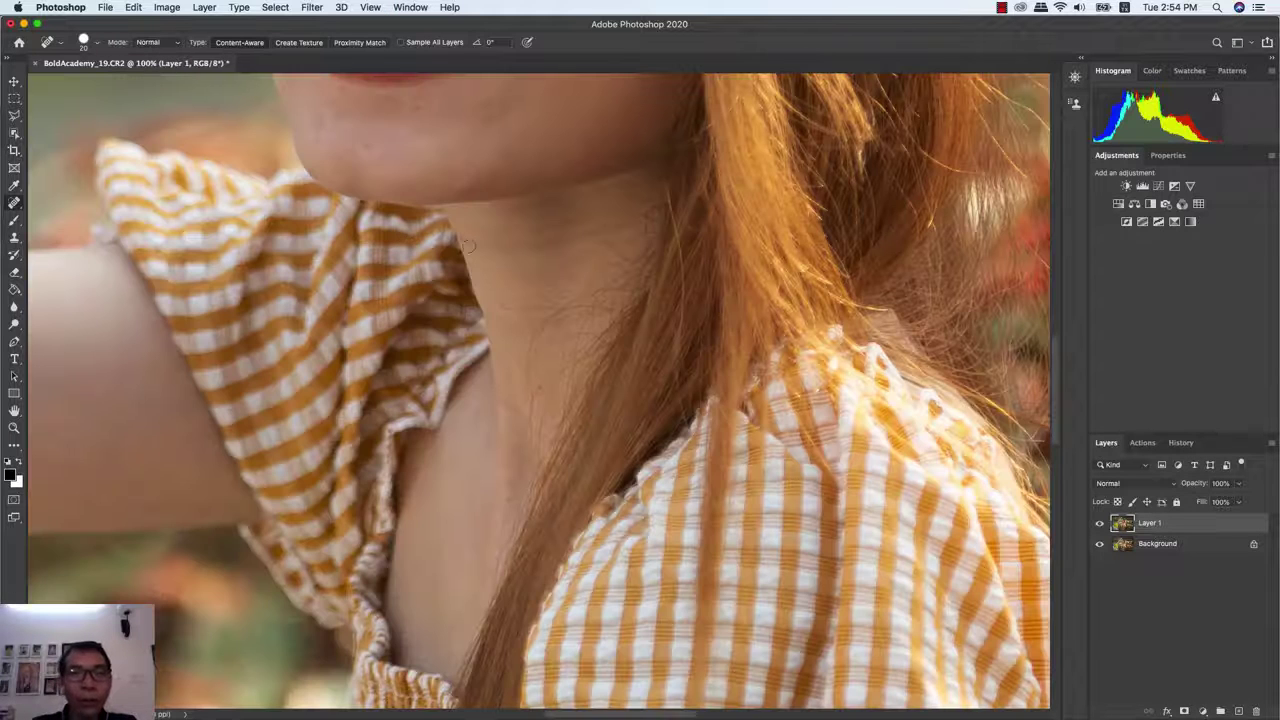
scroll(586, 440, "up", 8)
scroll(590, 470, "up", 2)
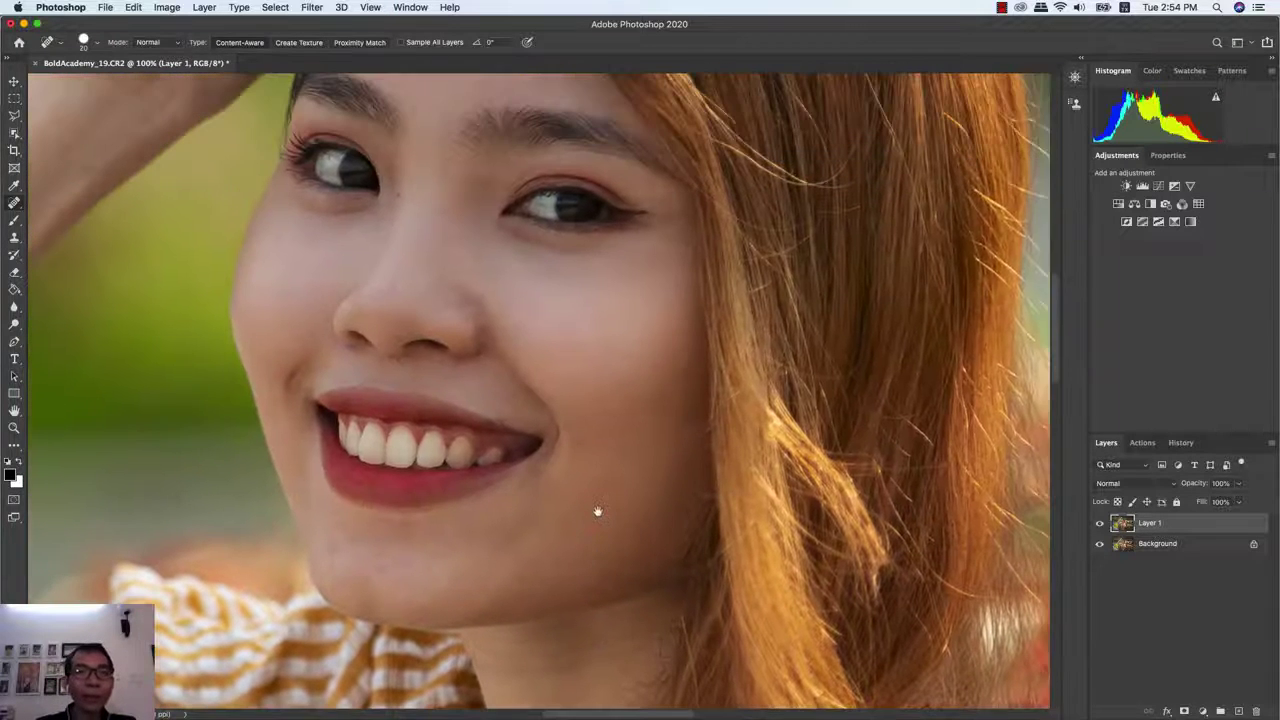
key("super+0")
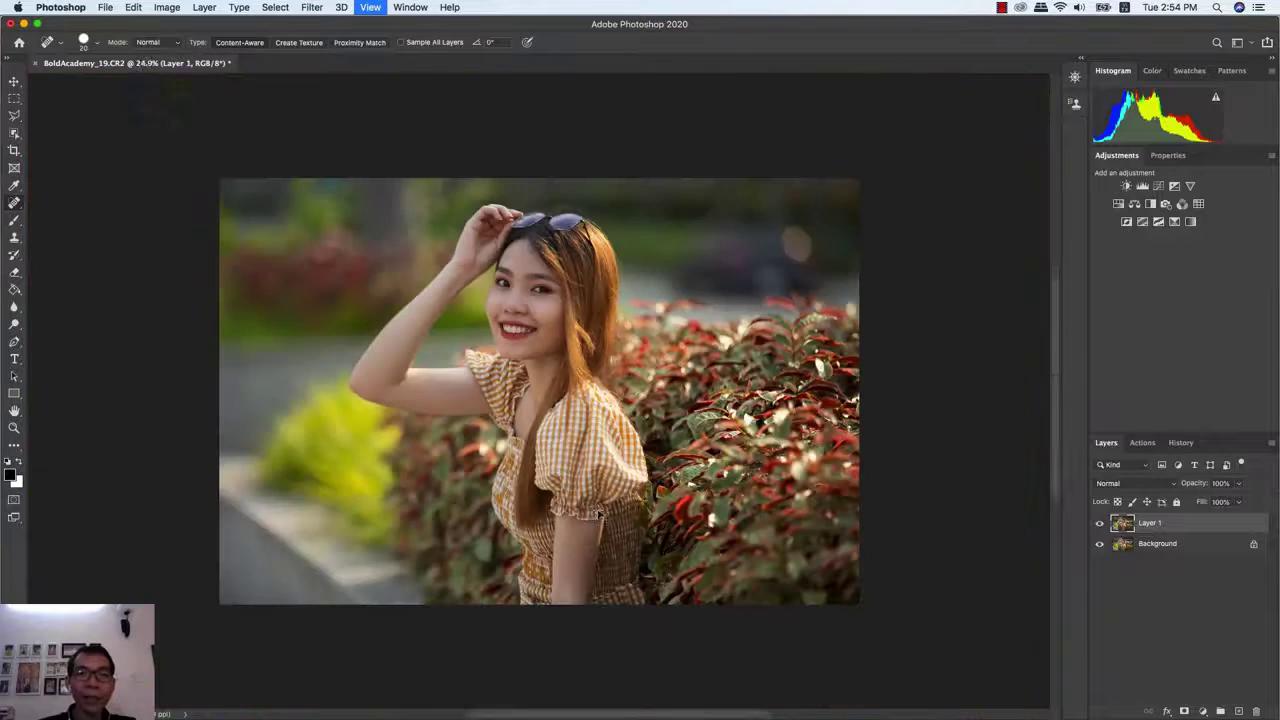
left_click(106, 8)
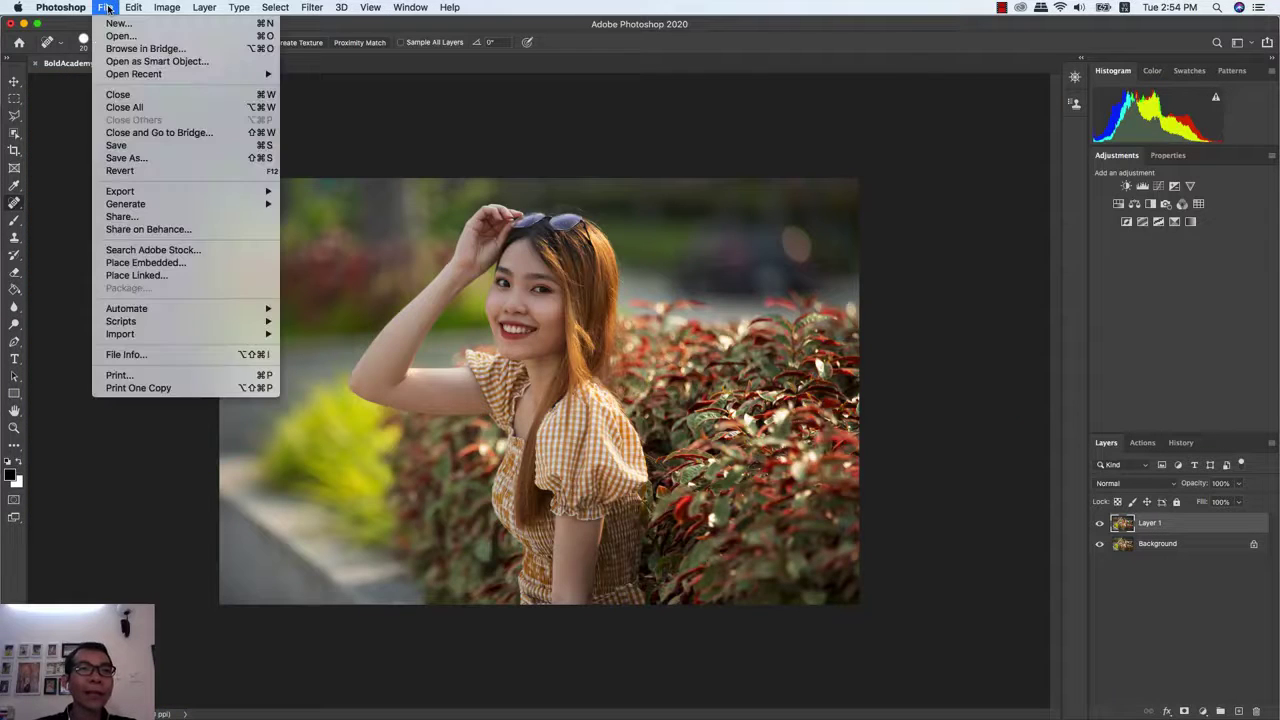
left_click(153, 147)
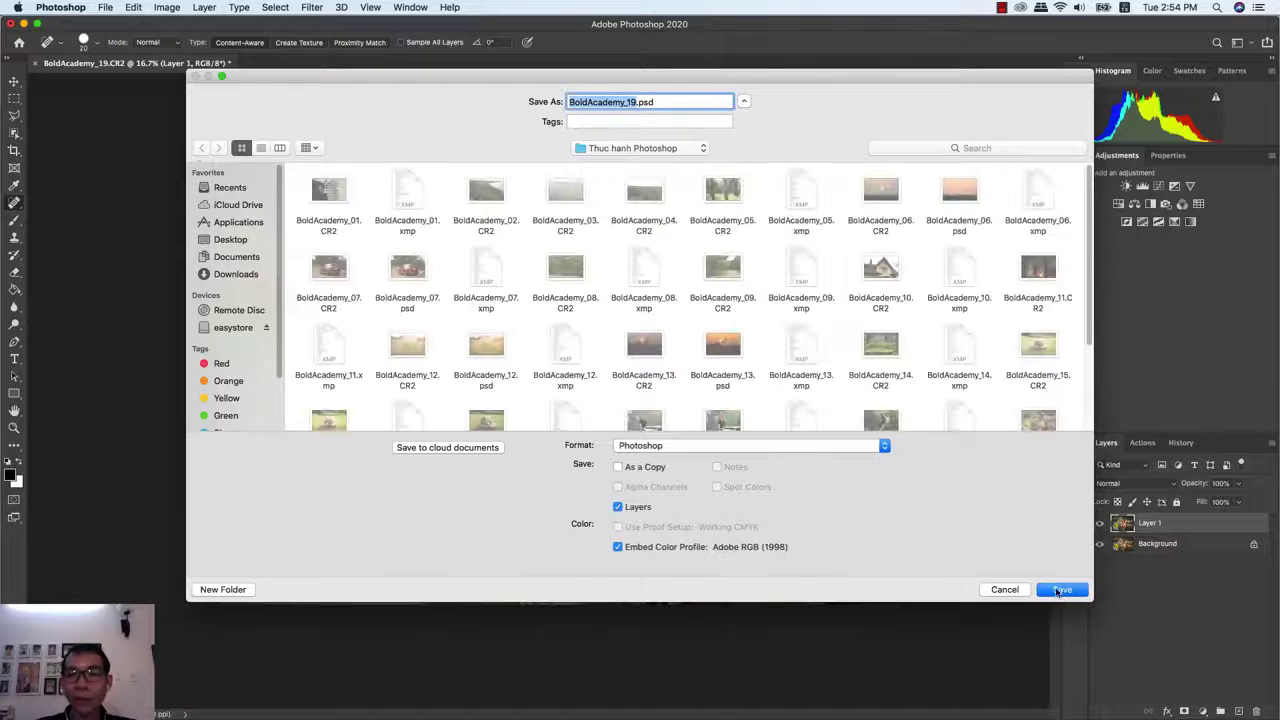
left_click(1052, 589)
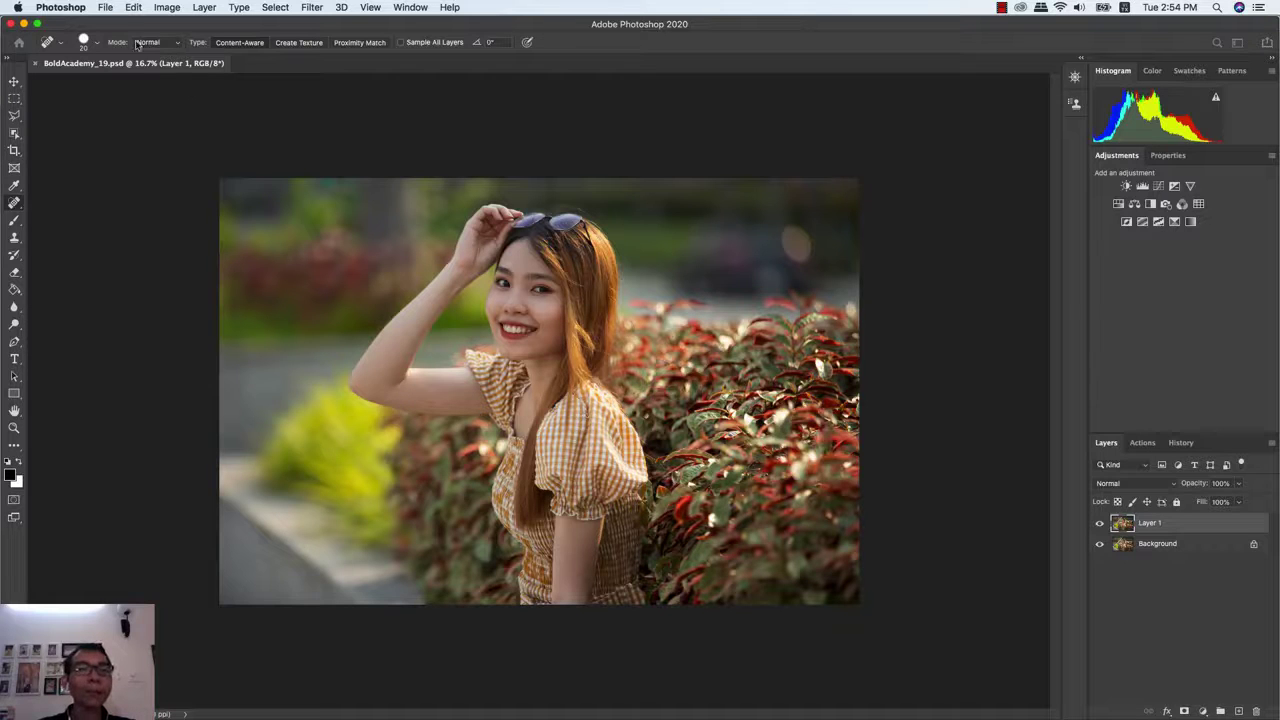
left_click(104, 8)
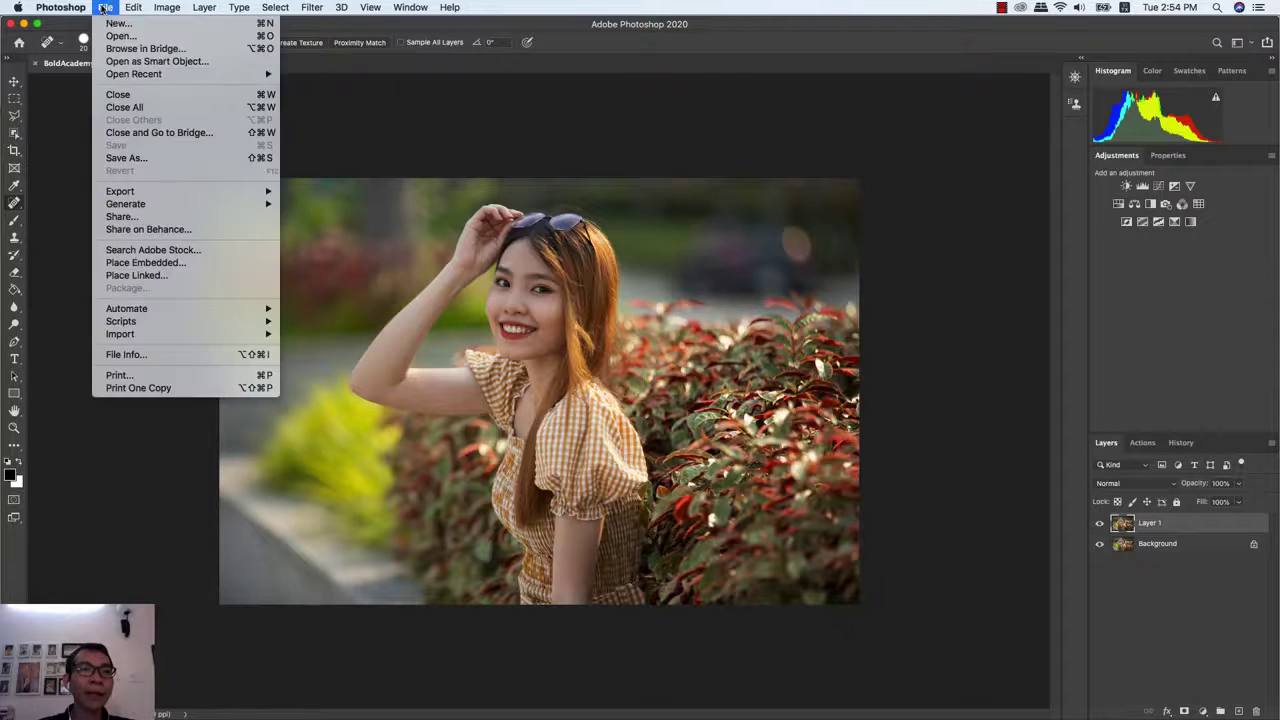
- Close all documents and open the cactus landscape raw file BoldAcademy_04.CR2 in Camera Raw
left_click(104, 100)
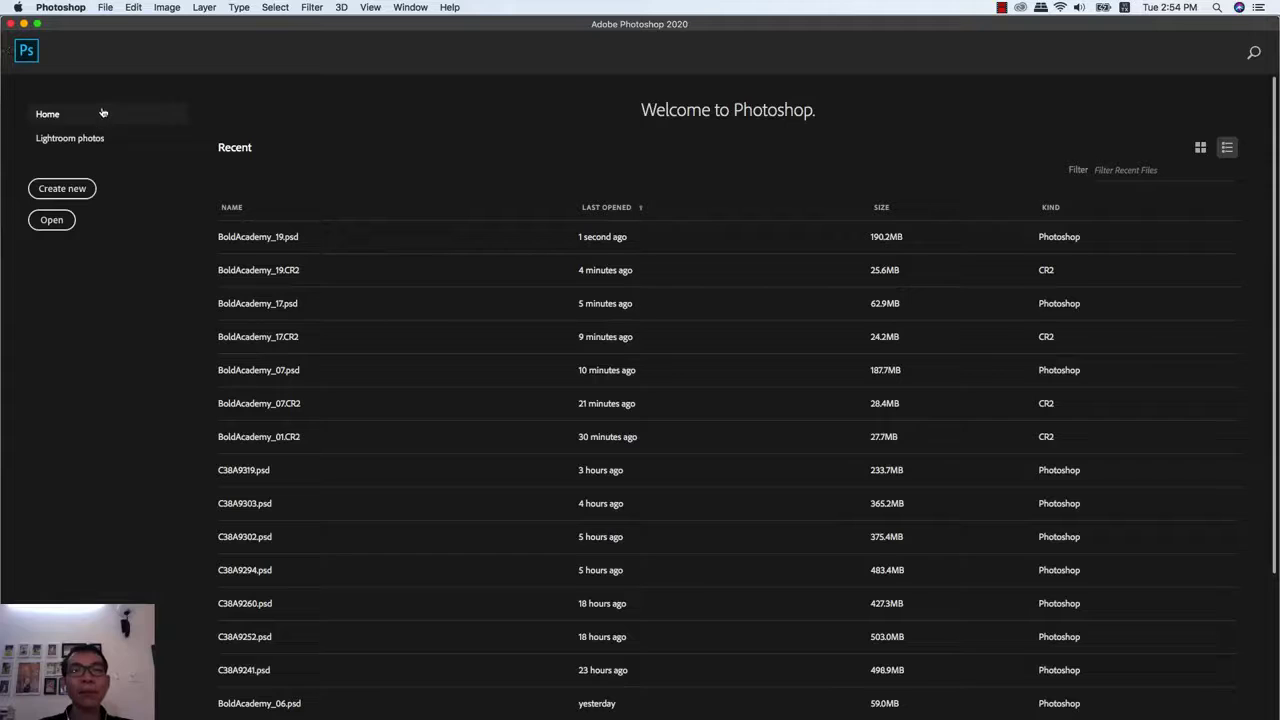
left_click(56, 222)
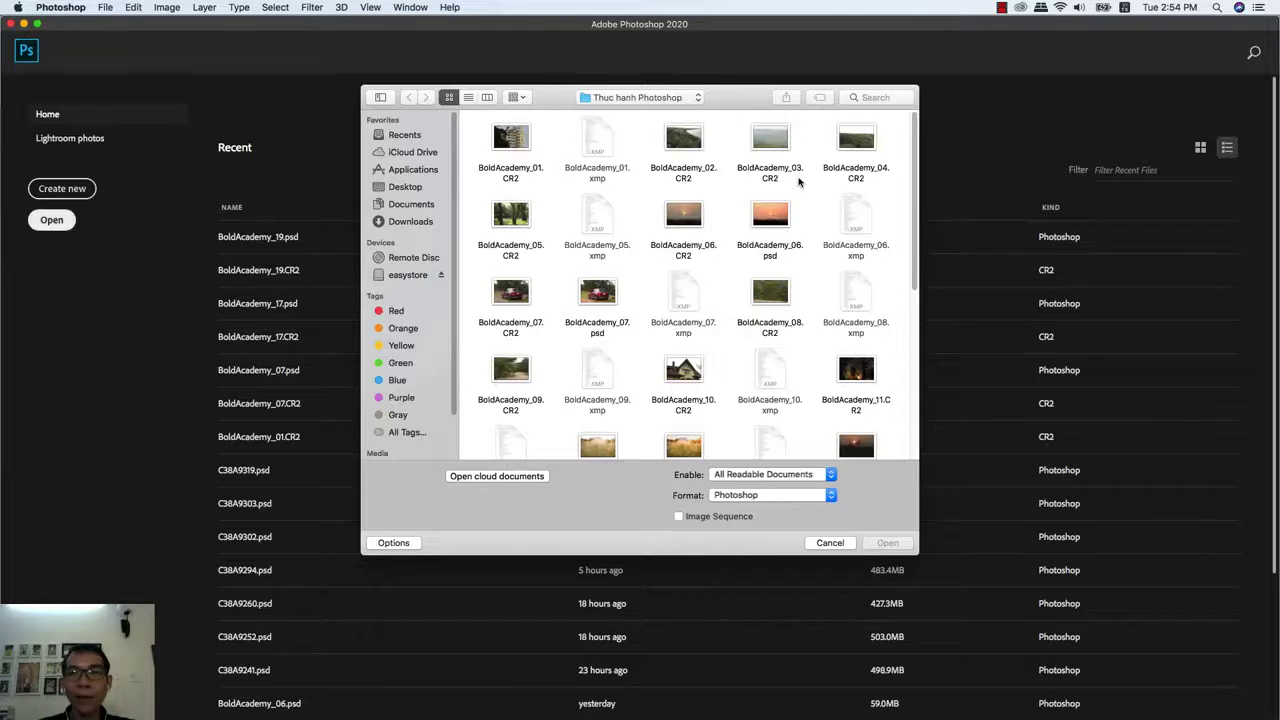
left_click(855, 140)
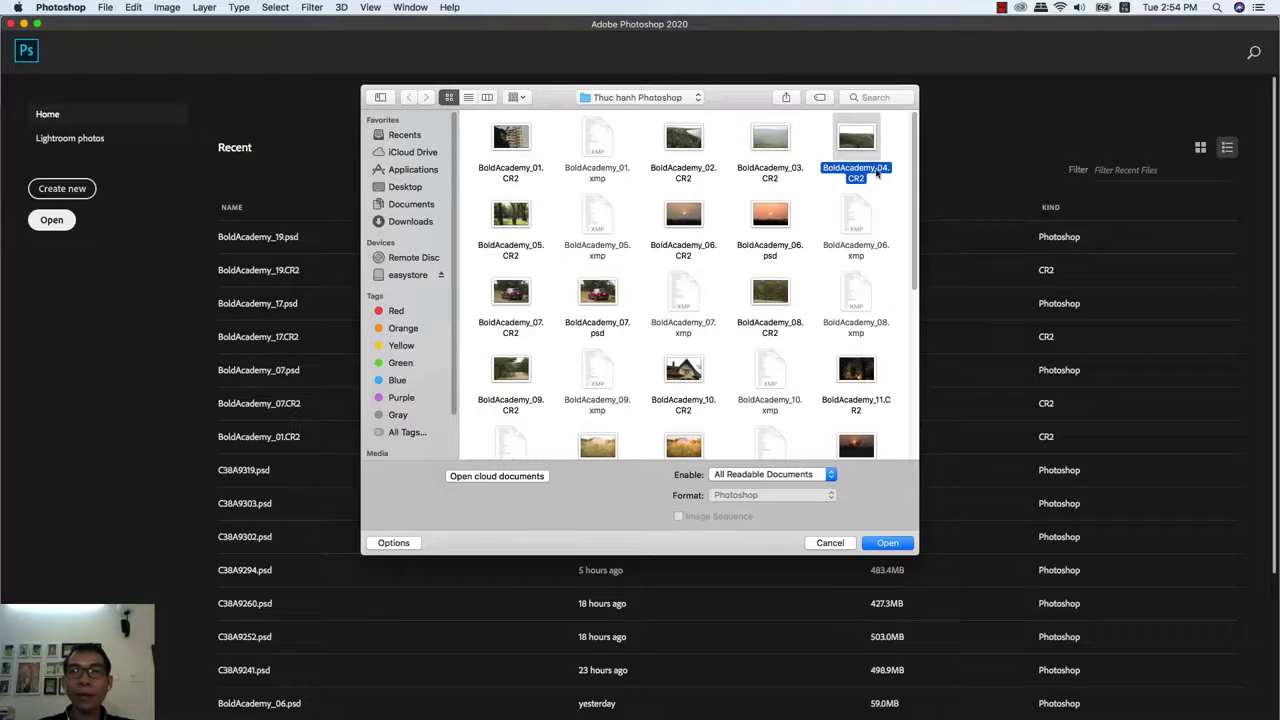
left_click(896, 548)
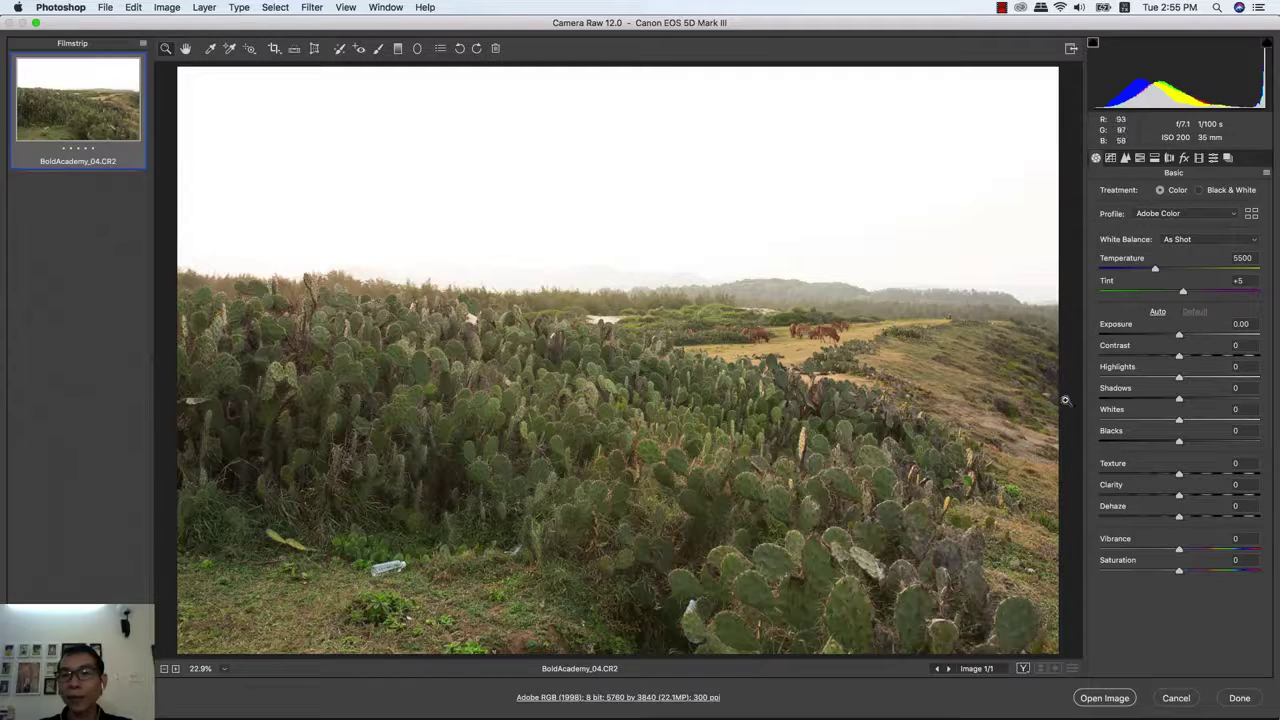
- Set Whites to -26 and Highlights to -24, raise Contrast slightly, and open the landscape in Photoshop
left_click_drag(1179, 421, 1158, 421)
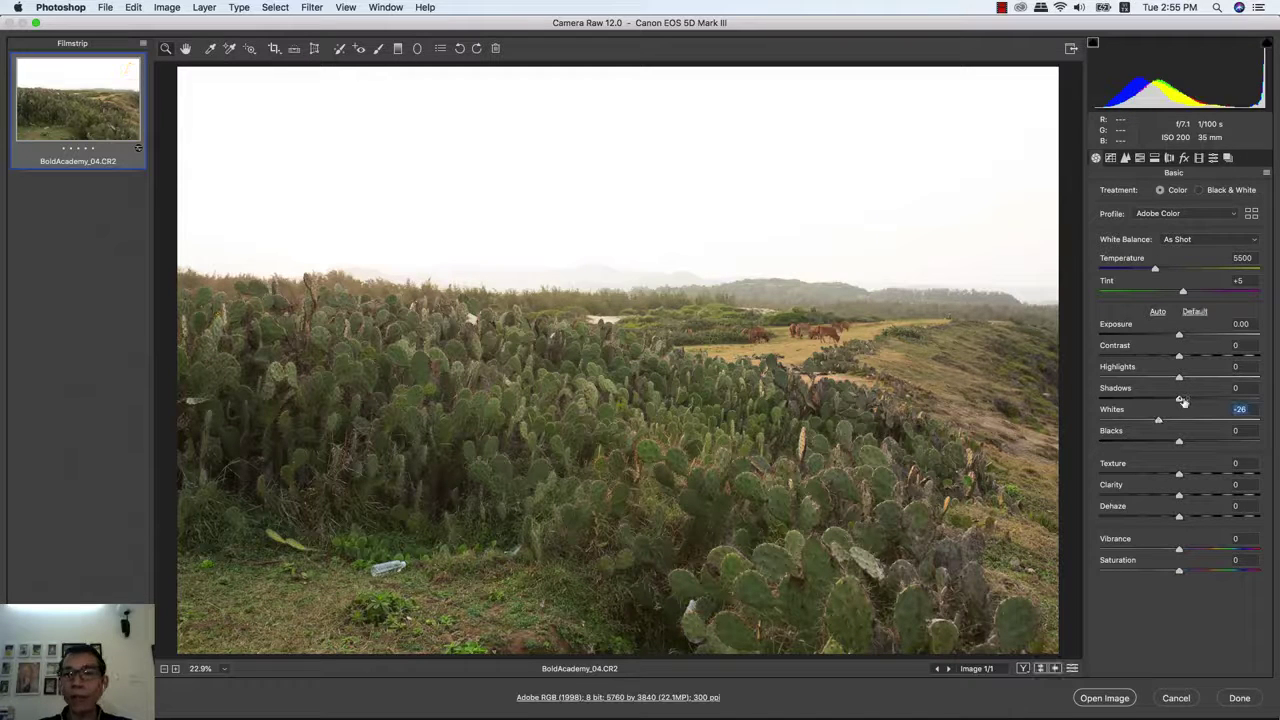
left_click_drag(1179, 378, 1160, 379)
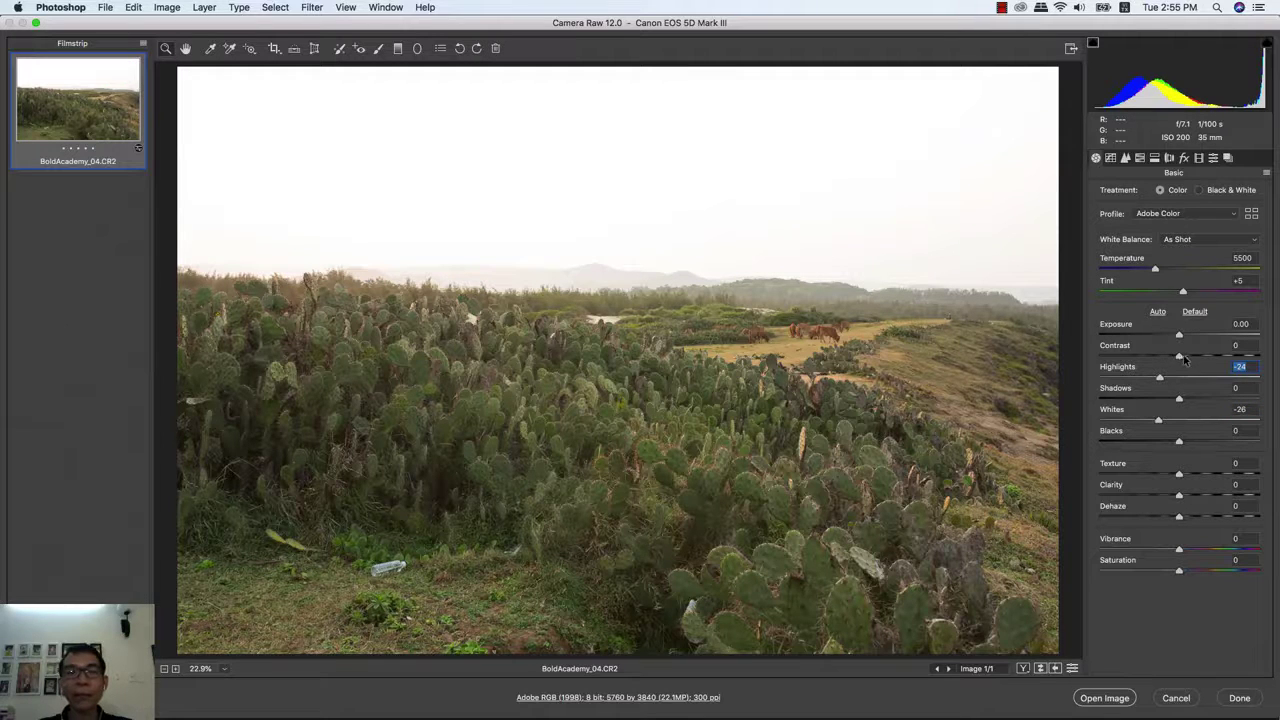
left_click_drag(1183, 357, 1195, 357)
left_click(1194, 356)
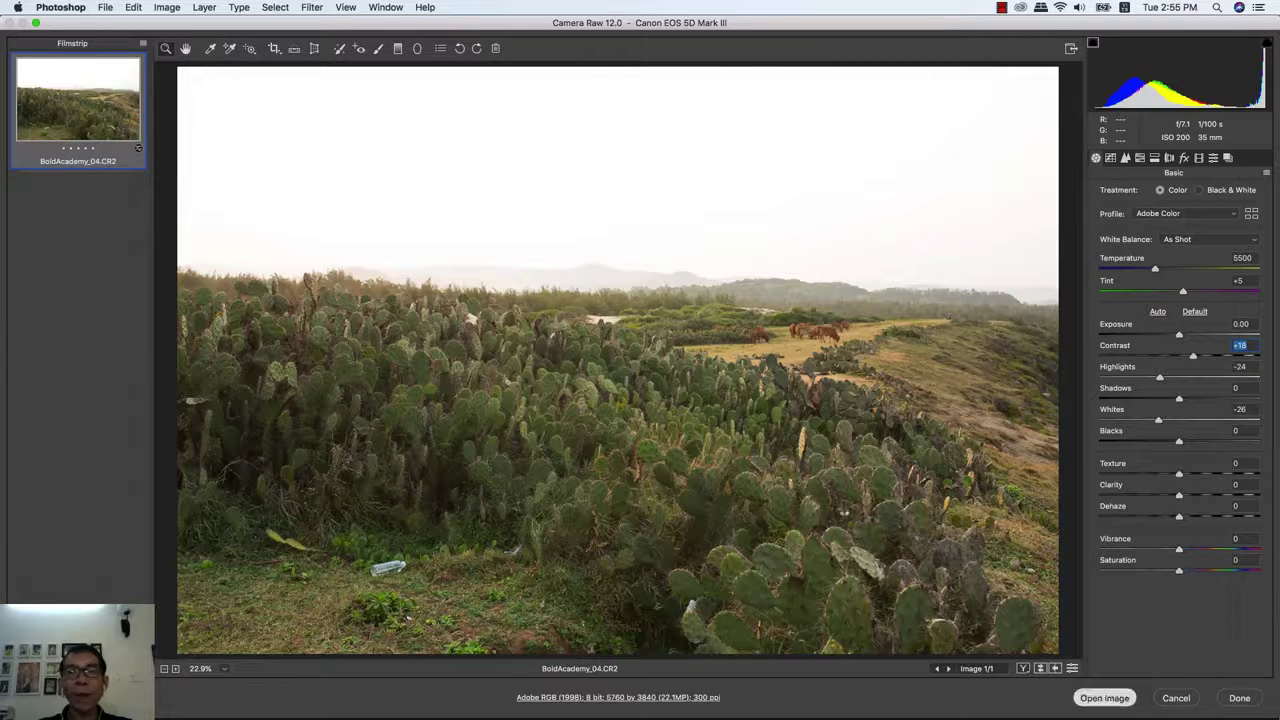
left_click(1104, 698)
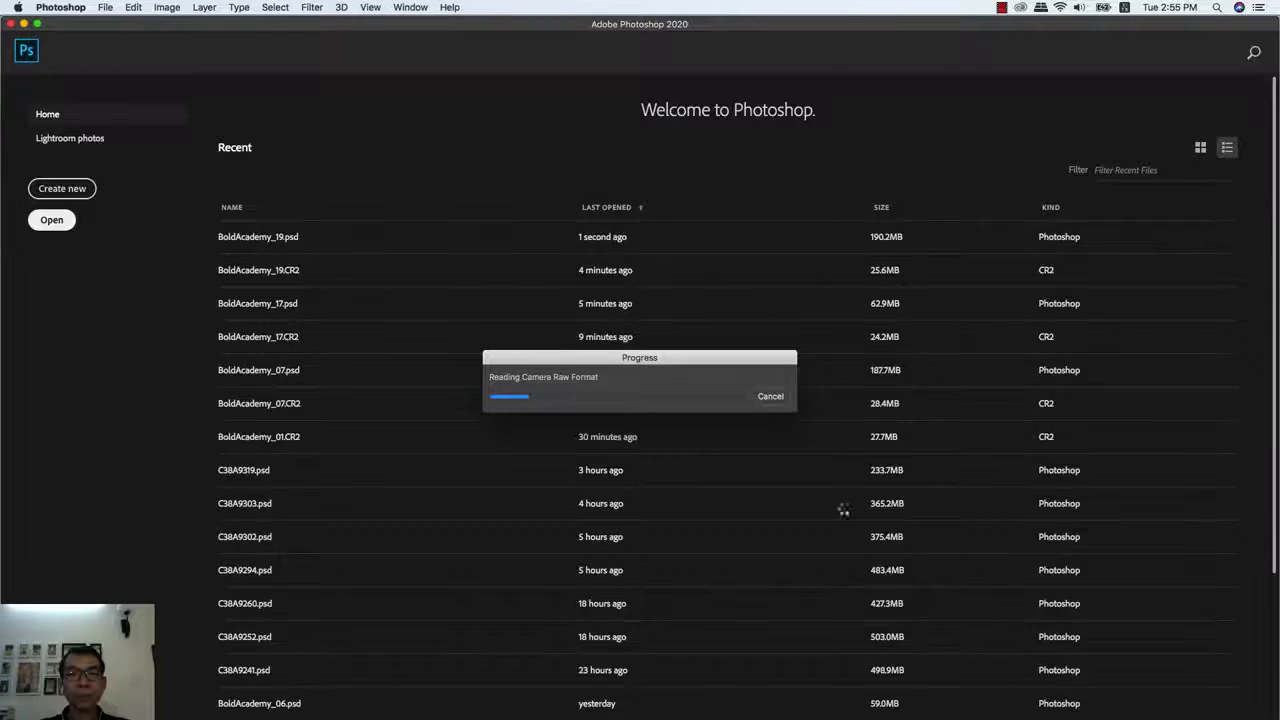
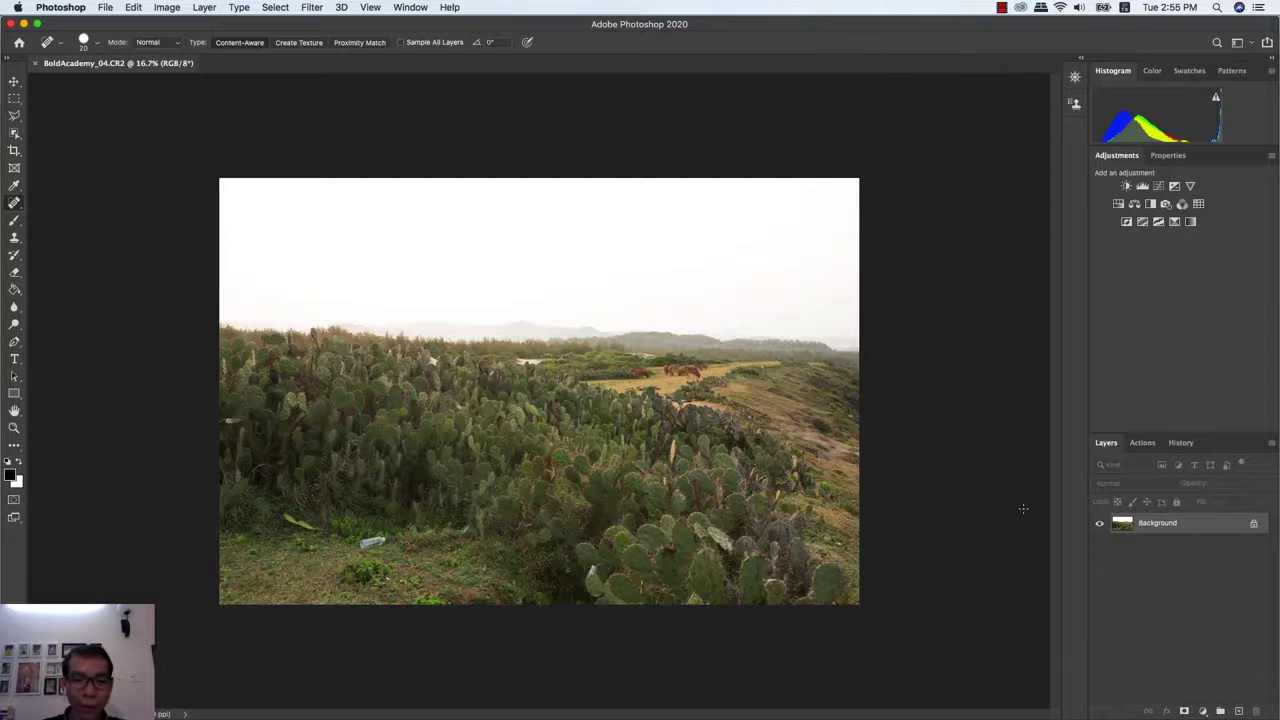
- Duplicate the Background as Layer 1 and view the photo at 100%
key("ctrl+j")
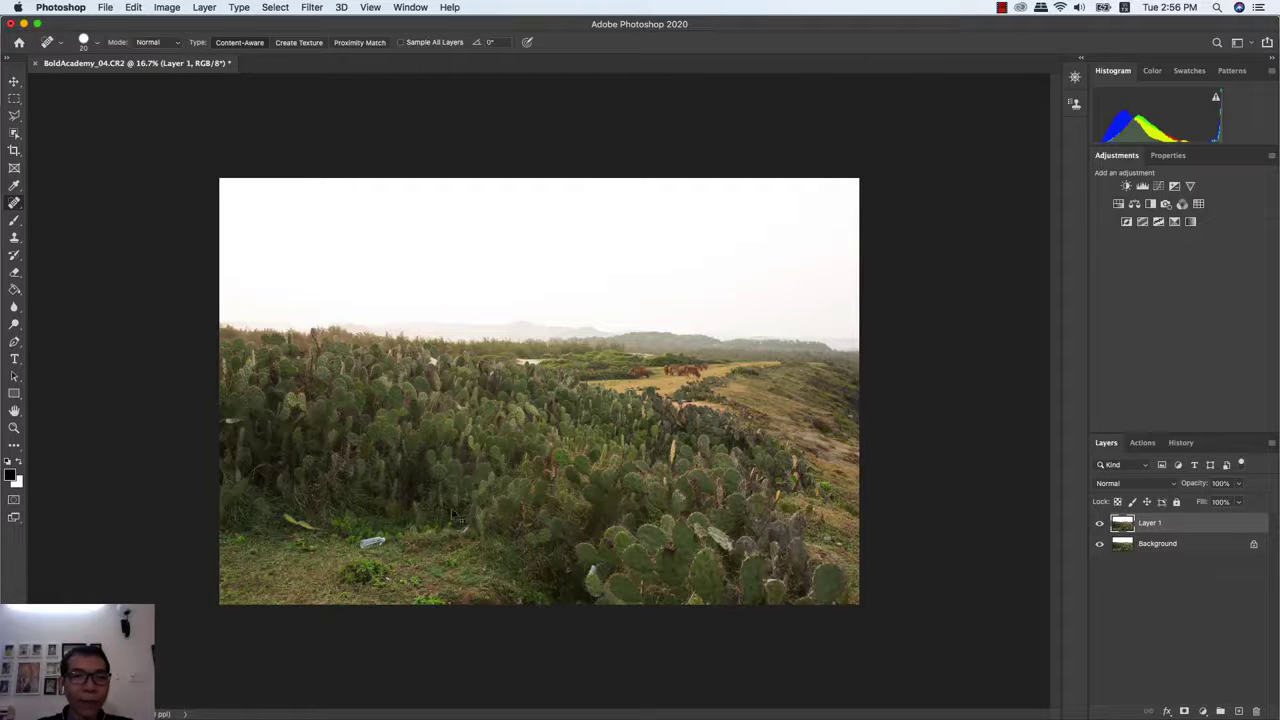
key("ctrl+1")
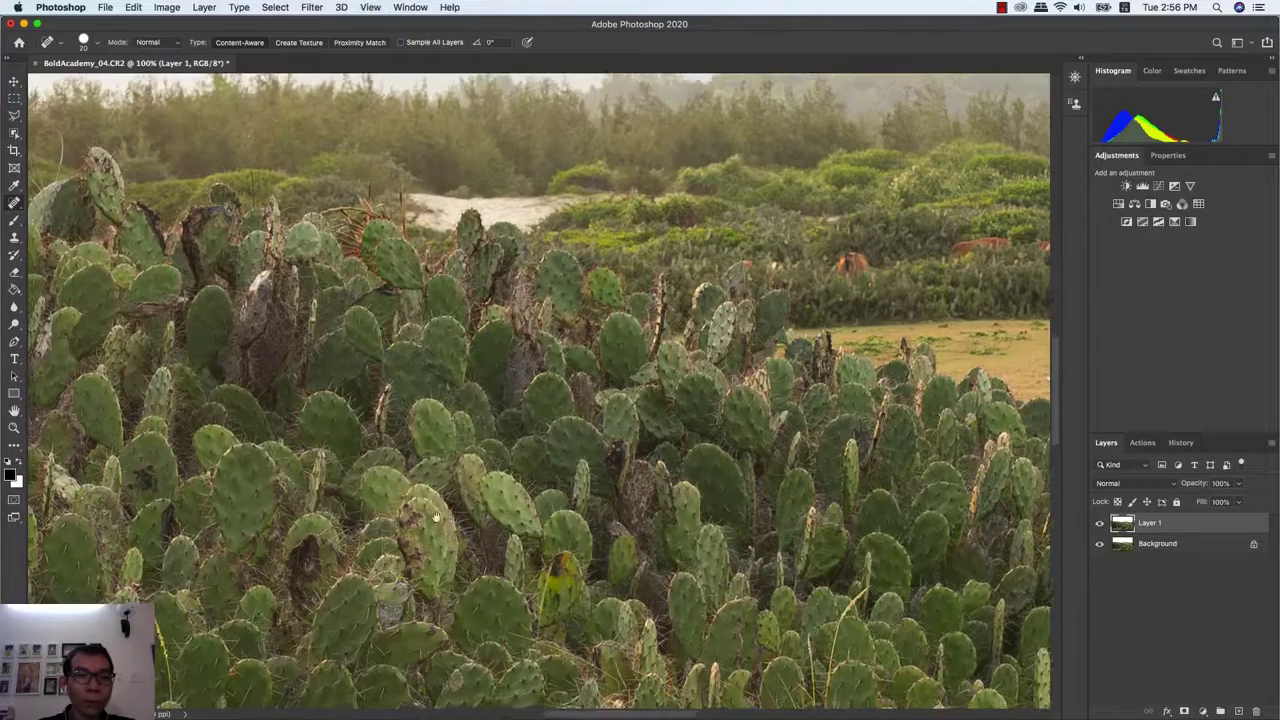
- Pan the 100% view across the cactus patch until the water bottle is centred
scroll(630, 336, "down", 5)
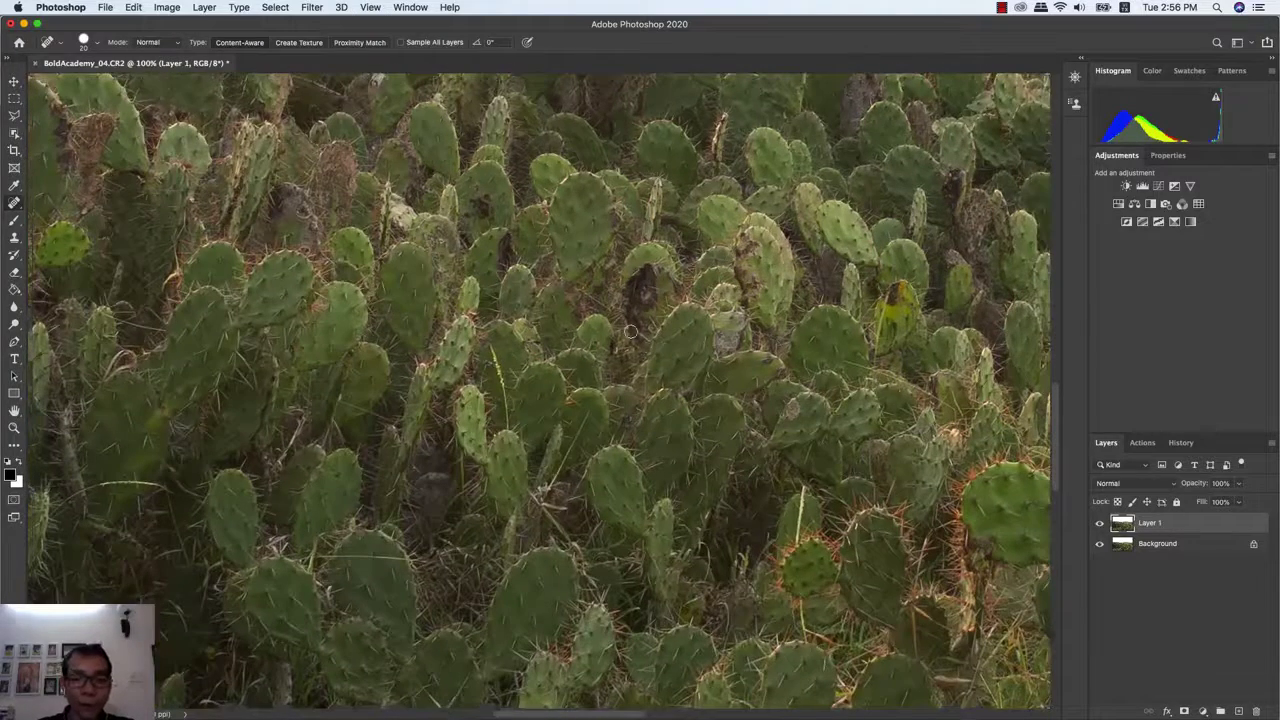
key("space")
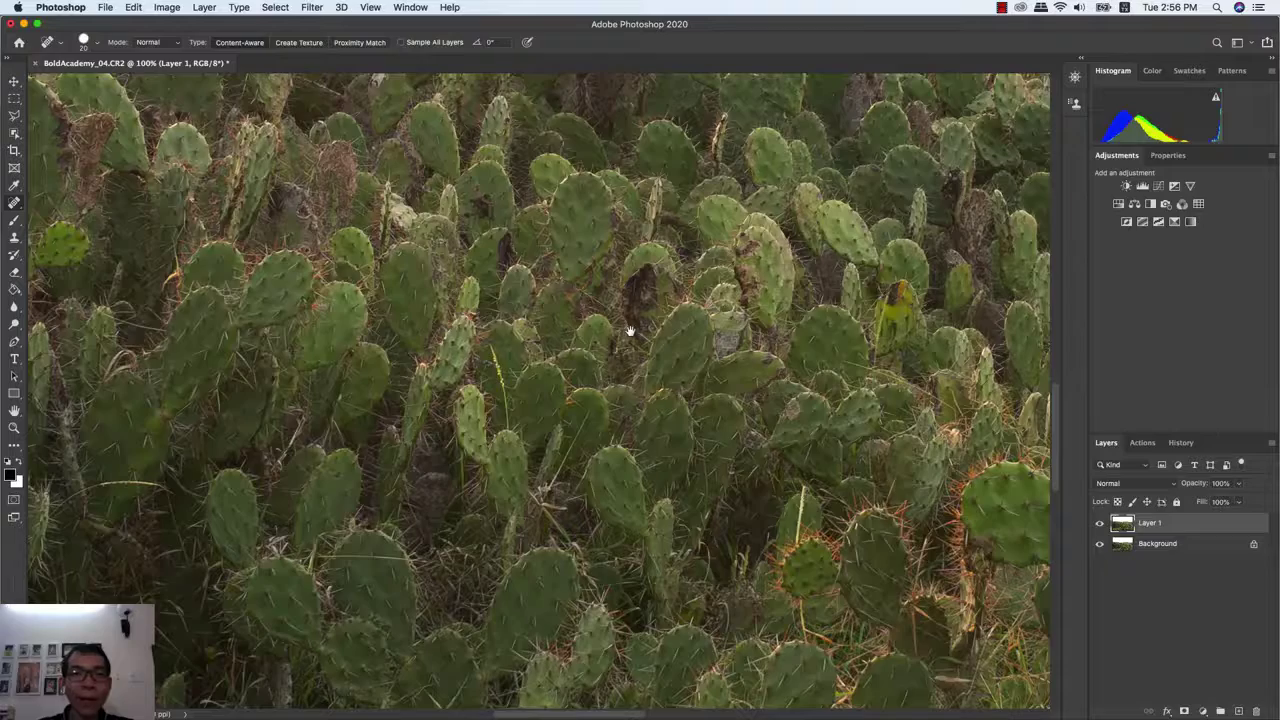
left_click_drag(533, 445, 610, 275)
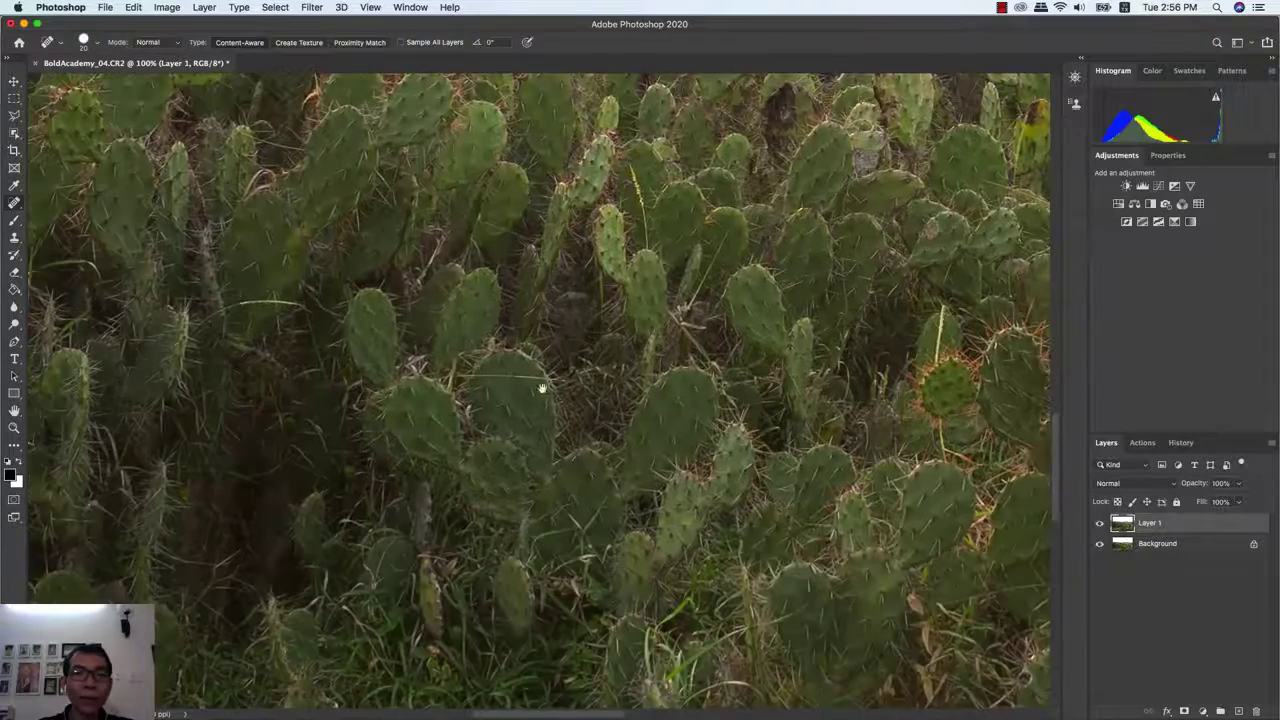
mouse_move(541, 388)
left_mouse_down()
mouse_move(726, 251)
mouse_move(860, 223)
mouse_move(865, 318)
mouse_move(936, 295)
mouse_move(1040, 200)
left_mouse_up()
mouse_move(836, 300)
left_mouse_down()
mouse_move(665, 330)
mouse_move(163, 367)
left_mouse_up()
mouse_move(877, 402)
left_mouse_down()
mouse_move(571, 416)
mouse_move(510, 478)
mouse_move(398, 530)
left_mouse_up()
left_click_drag(665, 426, 471, 343)
mouse_move(741, 409)
left_mouse_down()
mouse_move(772, 430)
mouse_move(960, 450)
left_mouse_up()
left_click_drag(560, 420, 730, 428)
left_click_drag(620, 420, 740, 400)
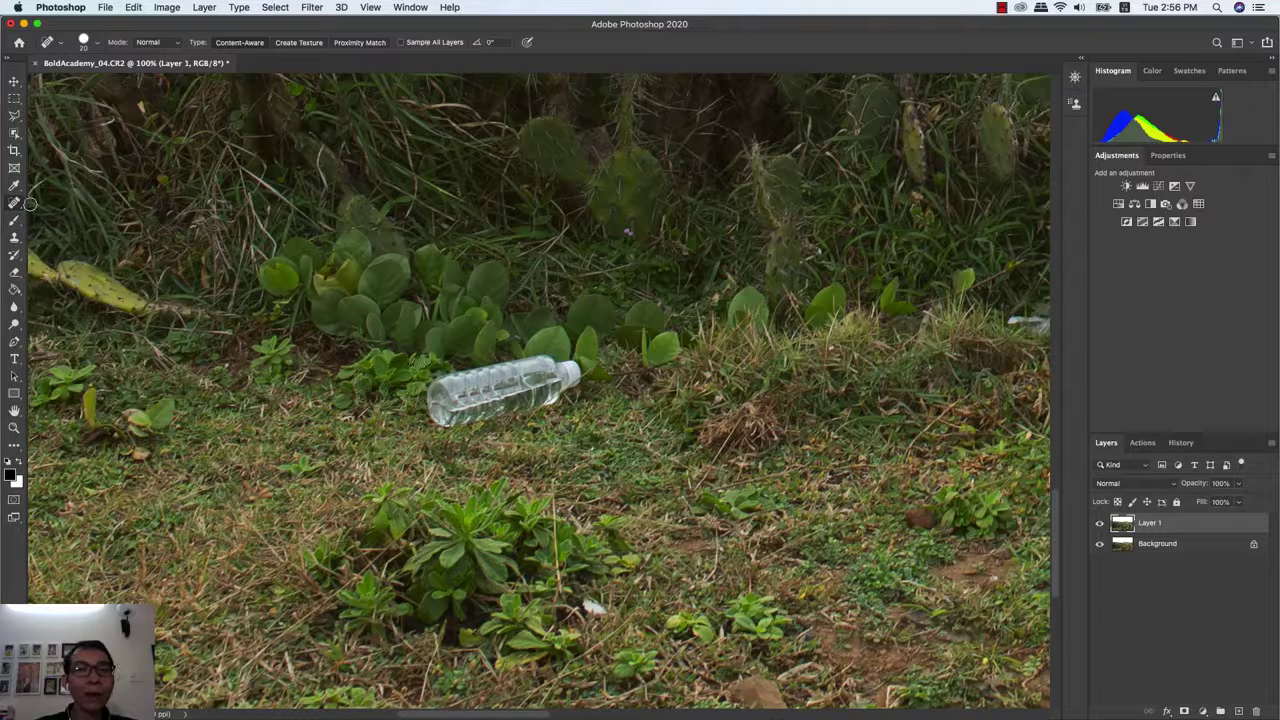
- Select the Spot Healing Brush and enlarge it to cover the bottle
right_click(16, 204)
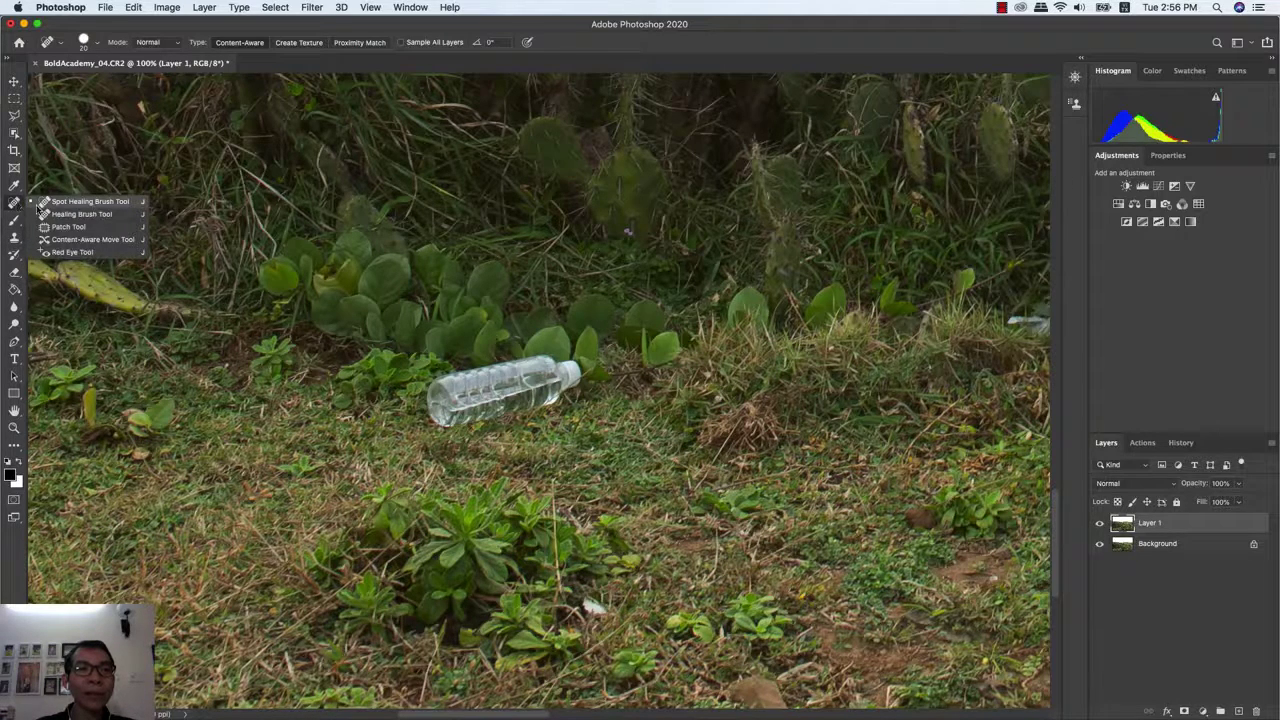
left_click(118, 203)
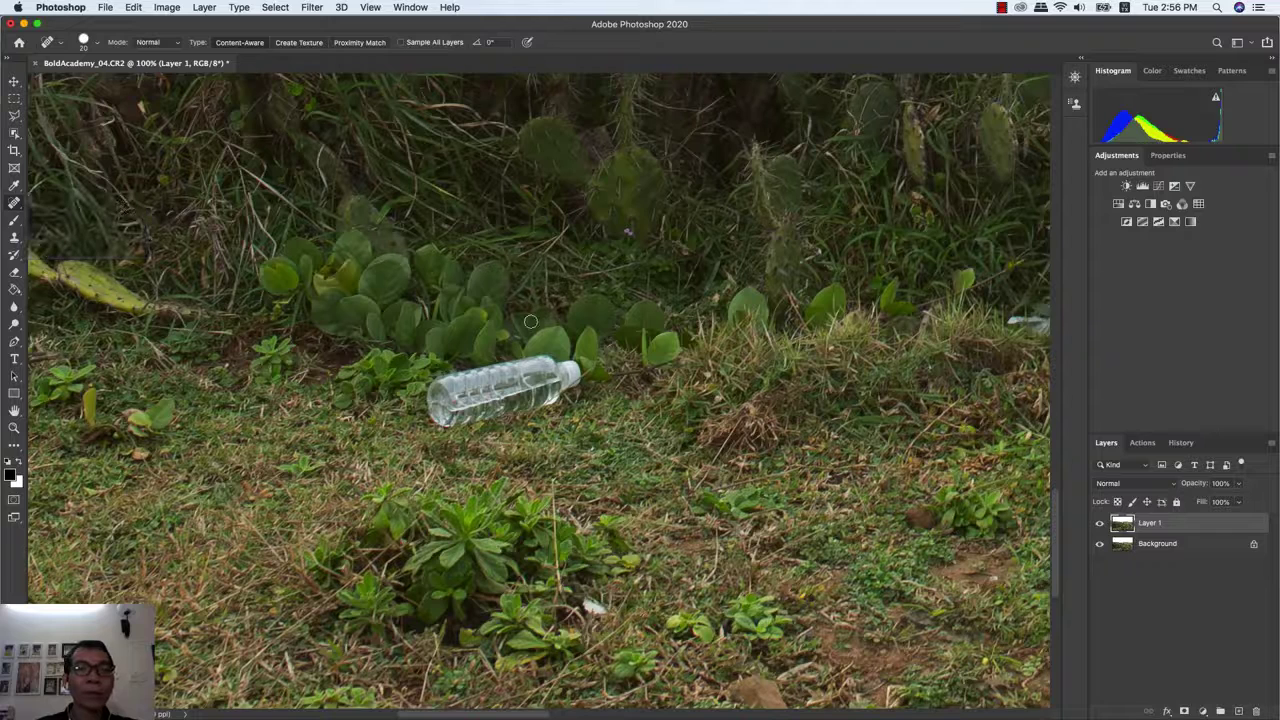
key("bracketright")
key("bracketright")
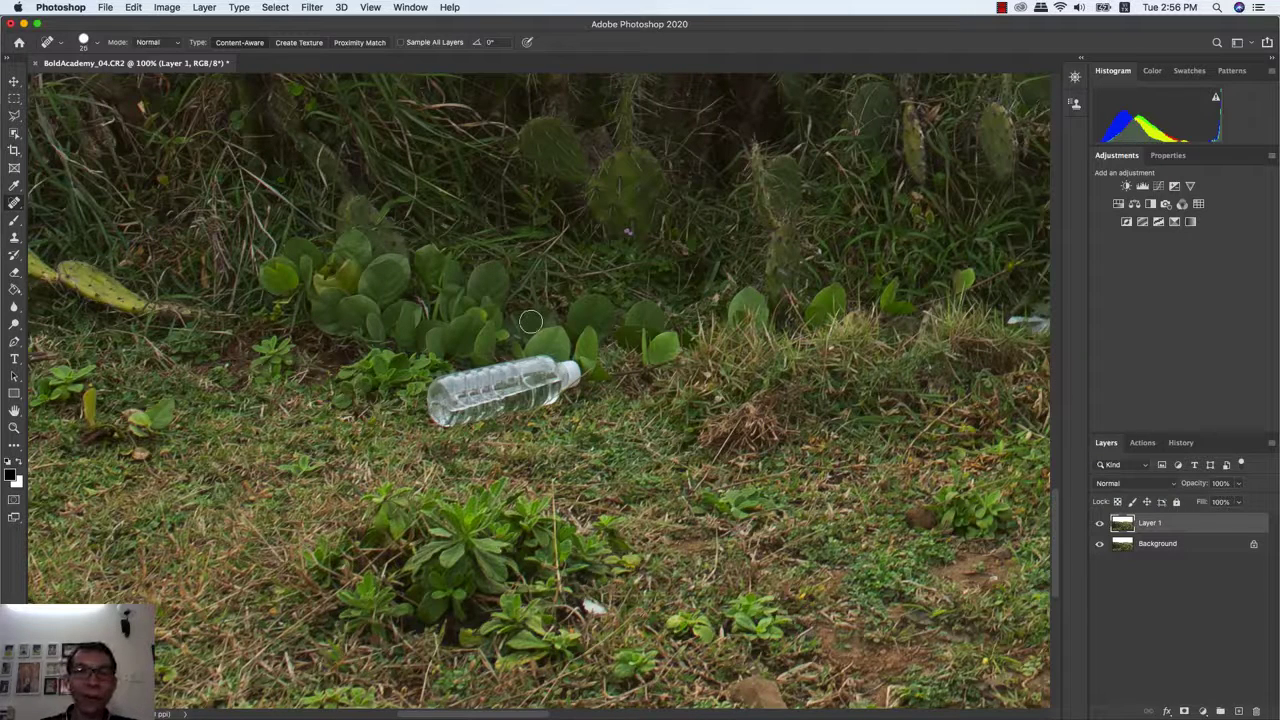
key("bracketright")
key("bracketright")
key("bracketright")
key("bracketright")
key("bracketright")
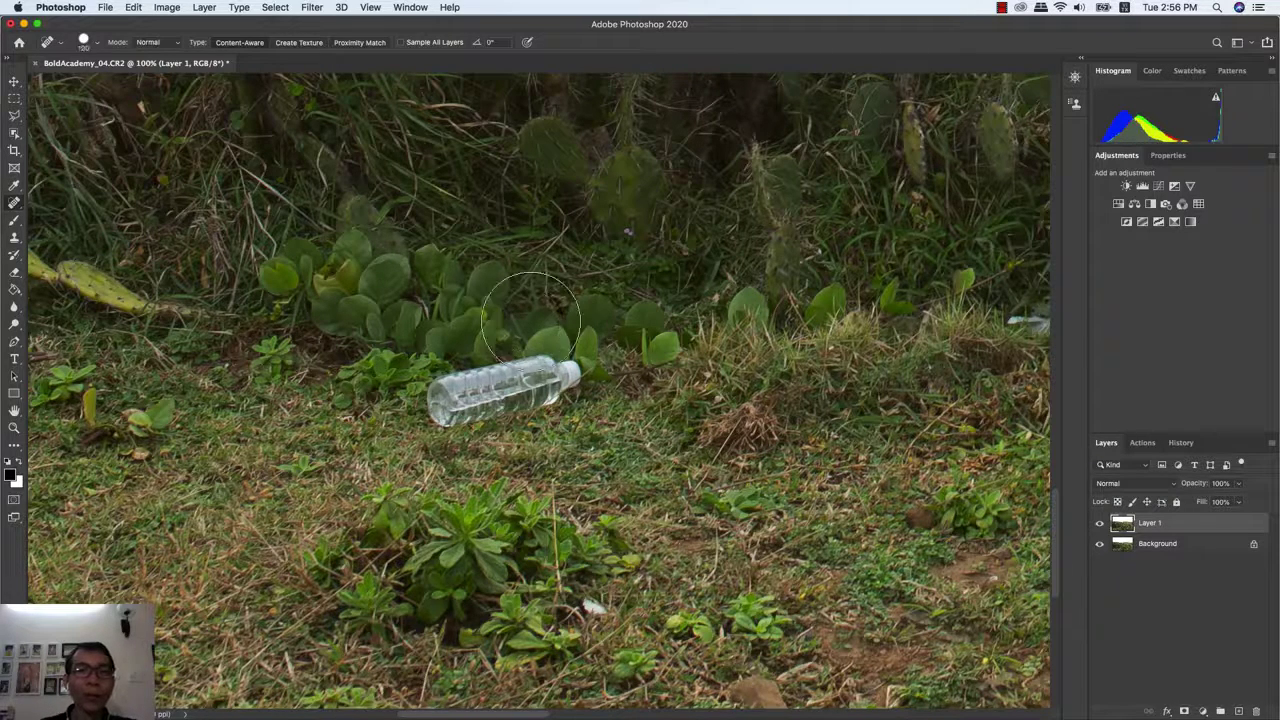
key("bracketright")
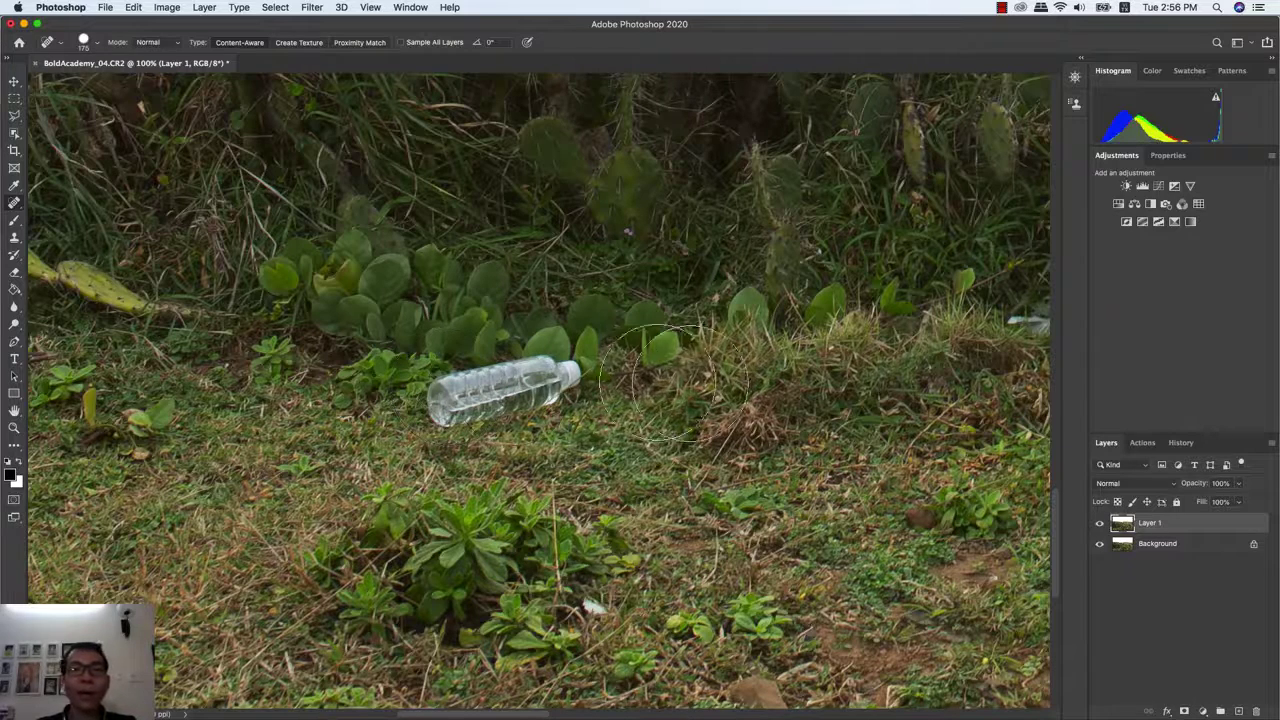
- Paint over the water bottle to heal it out of the grass
left_click(435, 402)
left_click_drag(435, 402, 547, 395)
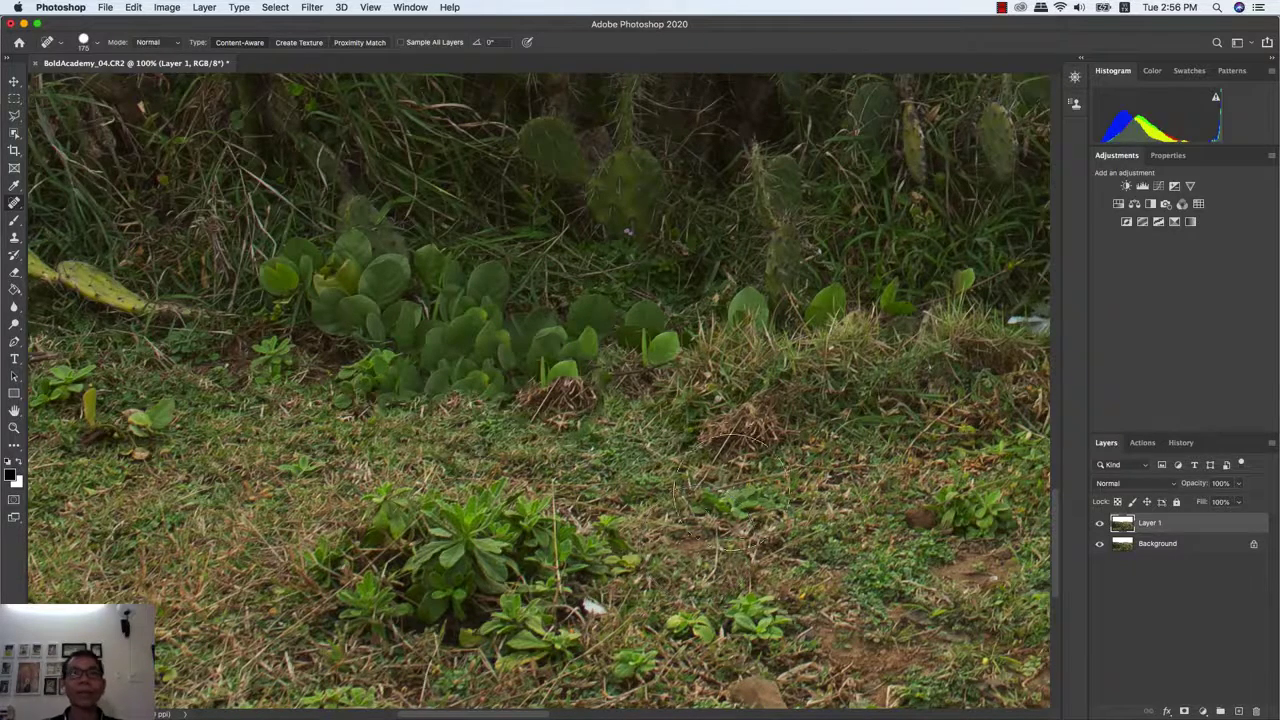
left_click_drag(830, 471, 716, 472)
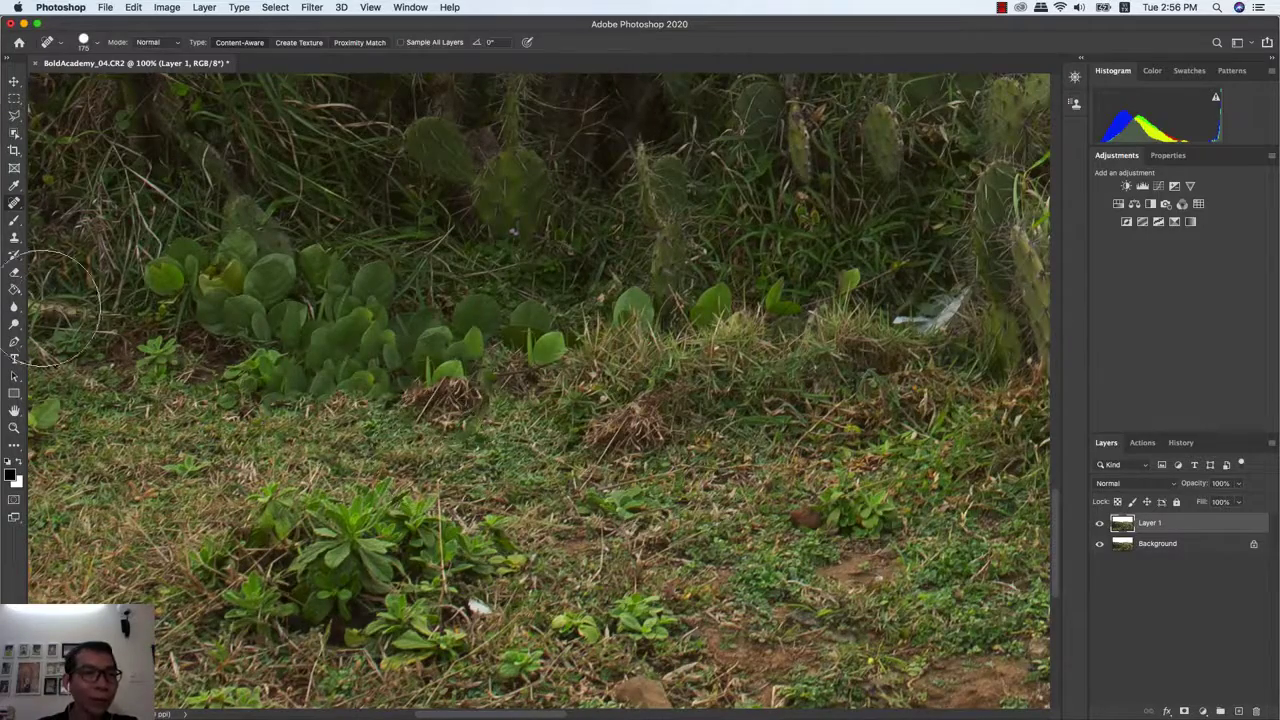
- Resize the brush and heal the white scrap and a nearby grass blemish by the cactus
scroll(515, 455, "right", 10)
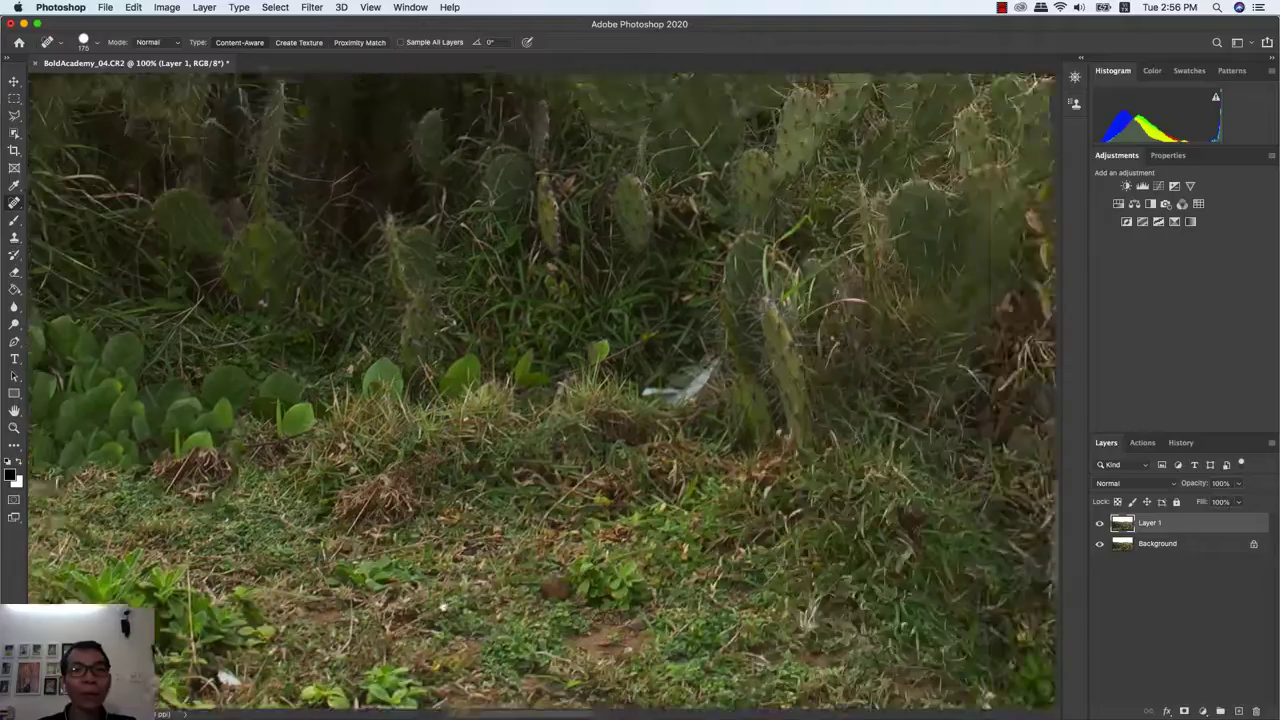
key("bracketleft")
key("bracketleft")
key("bracketleft")
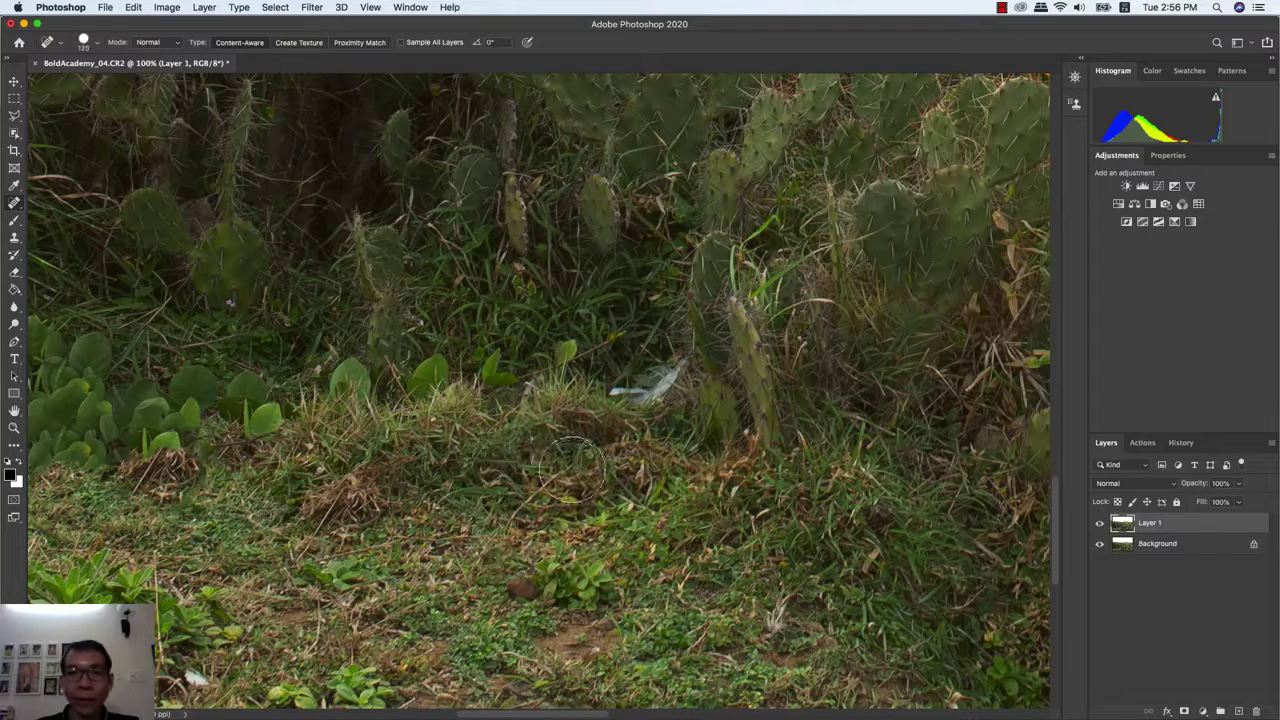
key("bracketleft")
key("bracketleft")
key("bracketleft")
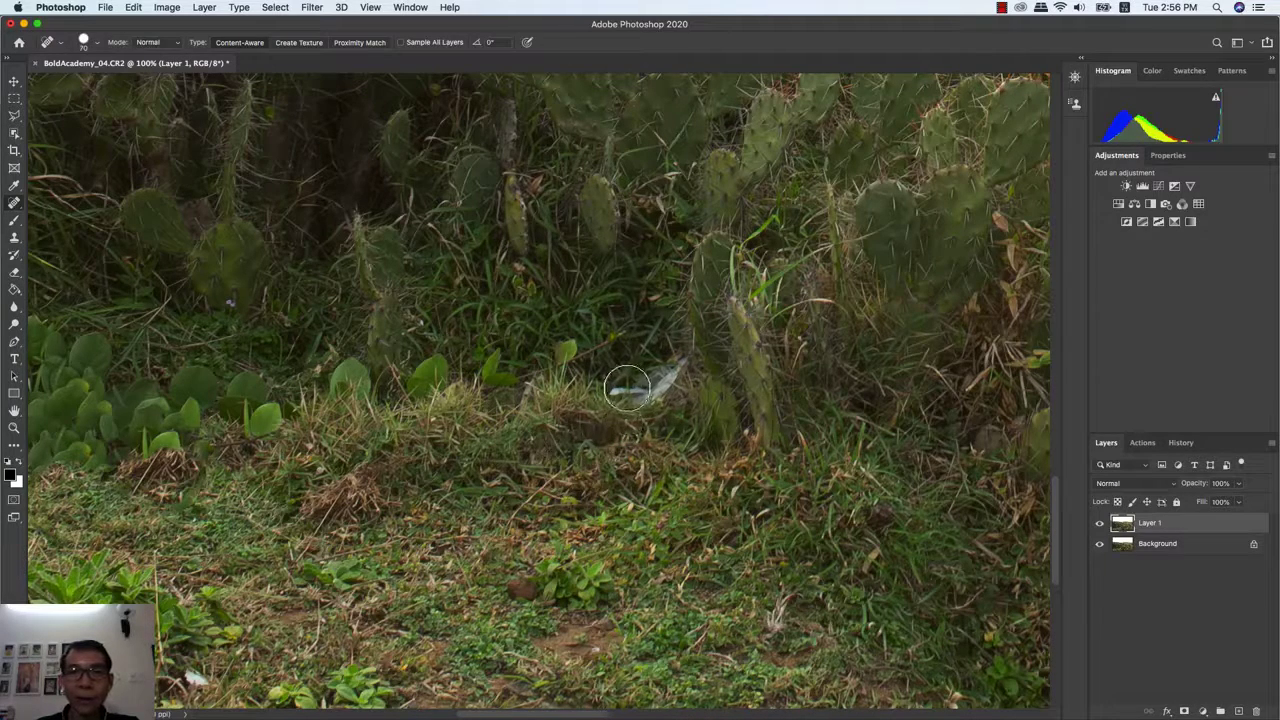
key("bracketright")
key("bracketright")
key("bracketright")
key("bracketright")
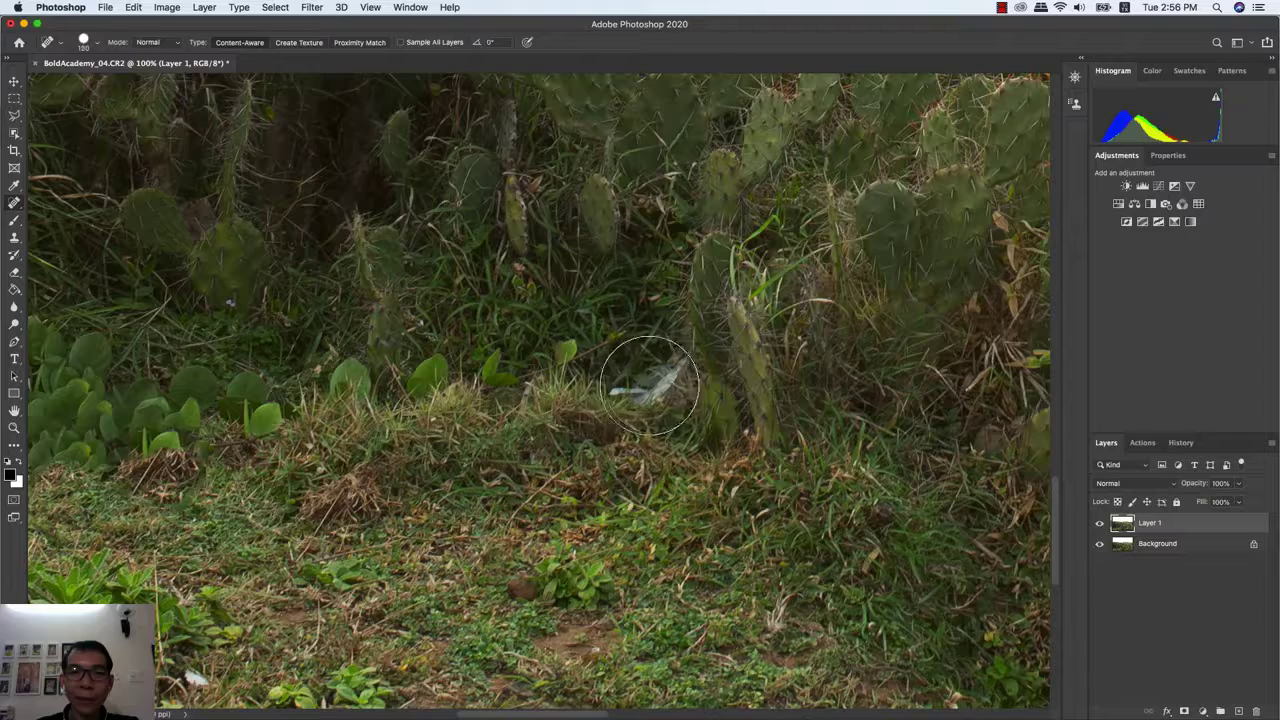
left_click(655, 383)
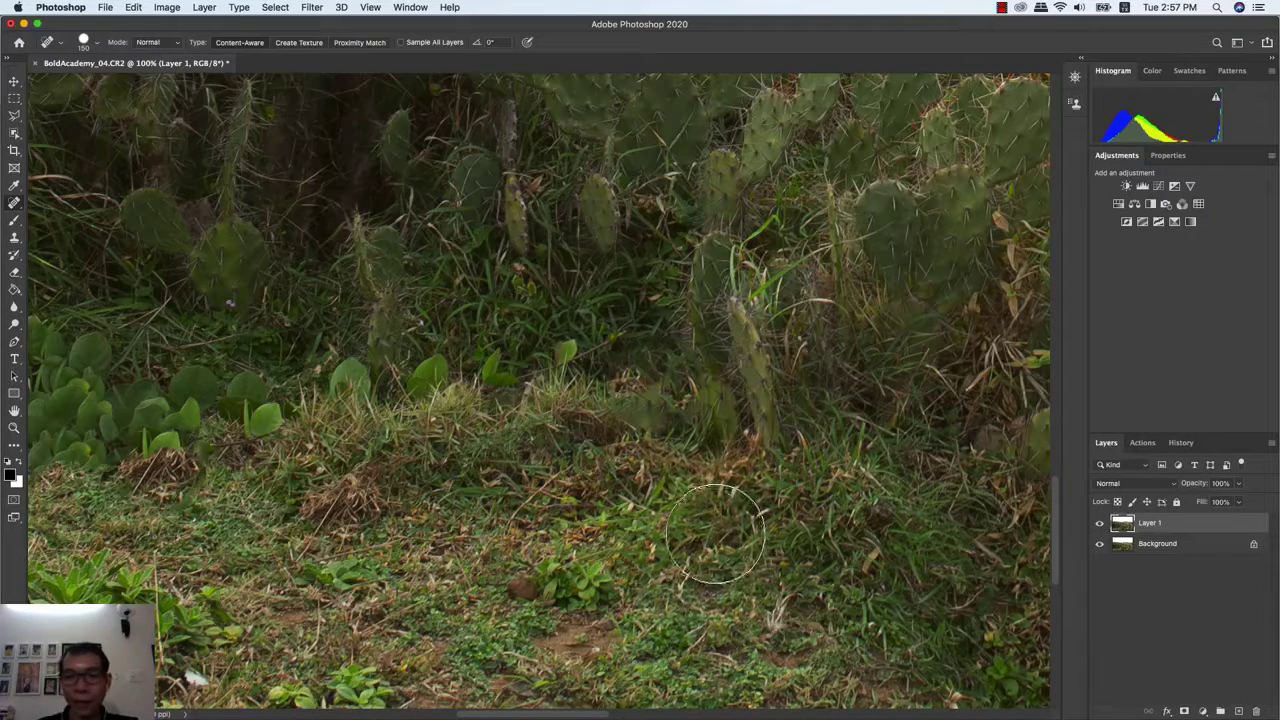
key("bracketleft")
key("bracketleft")
key("bracketleft")
left_click(652, 414)
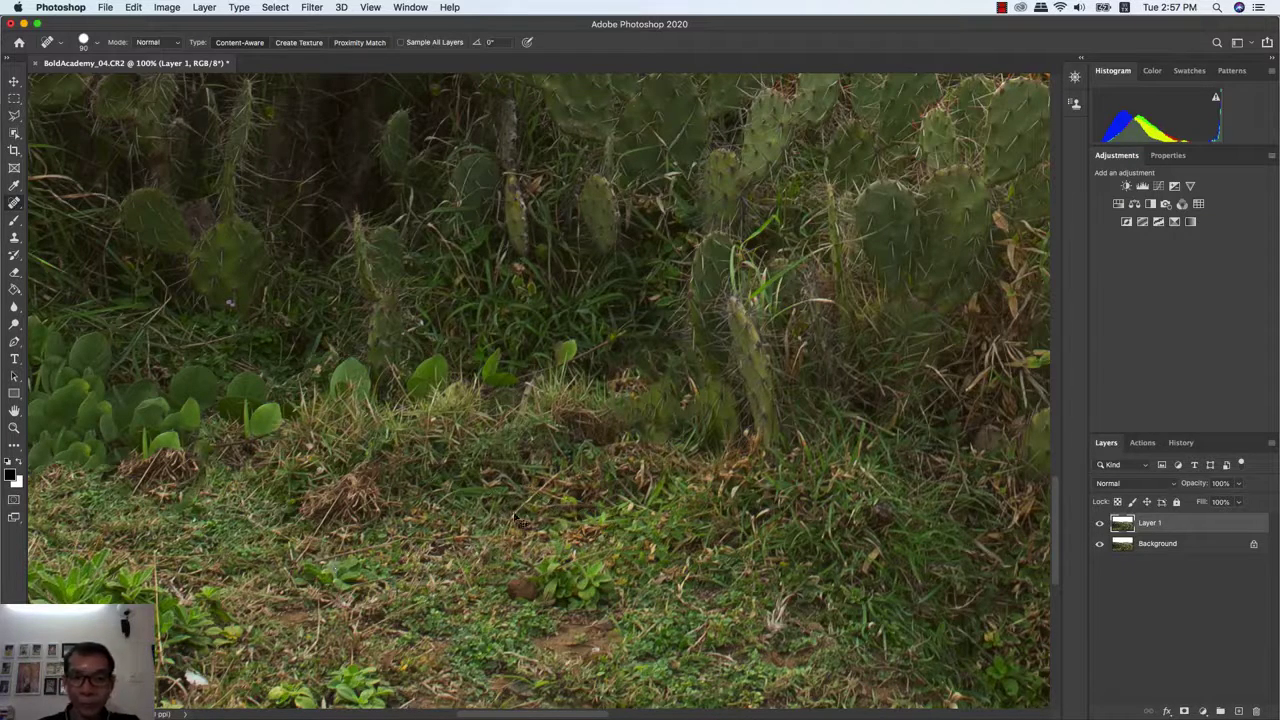
key("super+minus")
key("super+minus")
- Zoom in on the distant ridge where two small people stand before the tree line
scroll(177, 371, "right", 10)
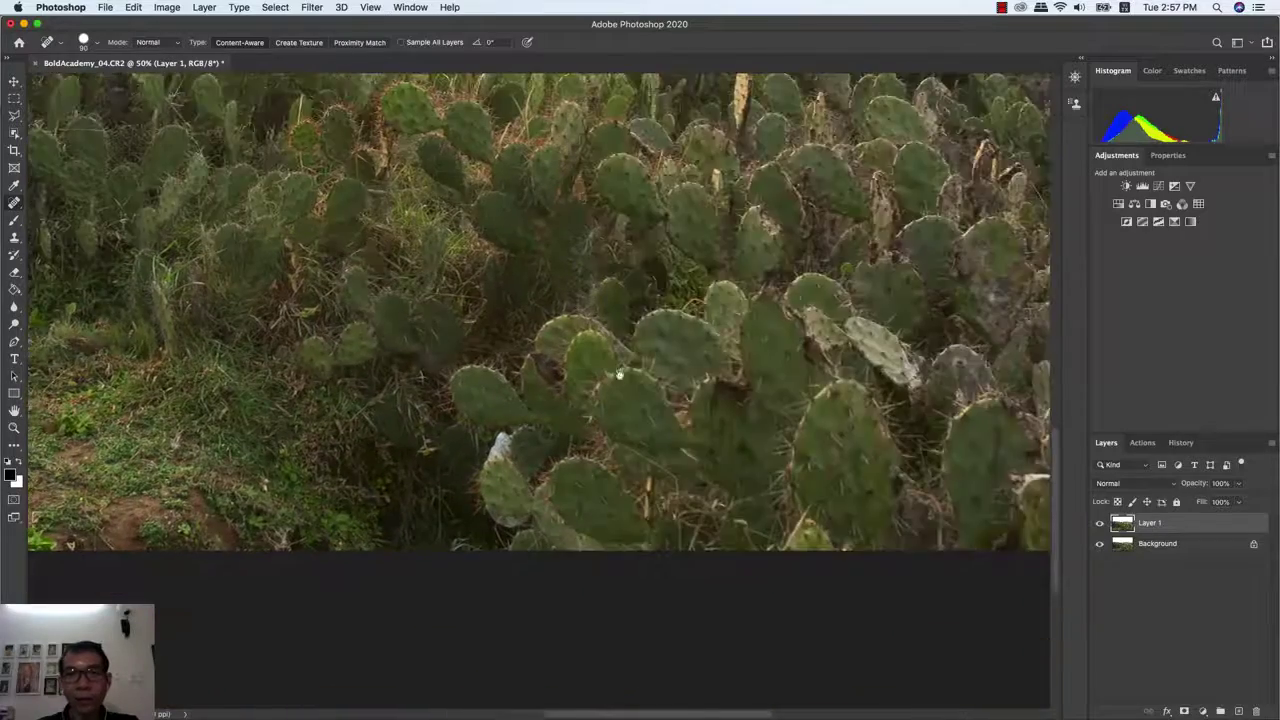
scroll(206, 449, "right", 10)
scroll(395, 430, "up", 2)
scroll(450, 440, "up", 8)
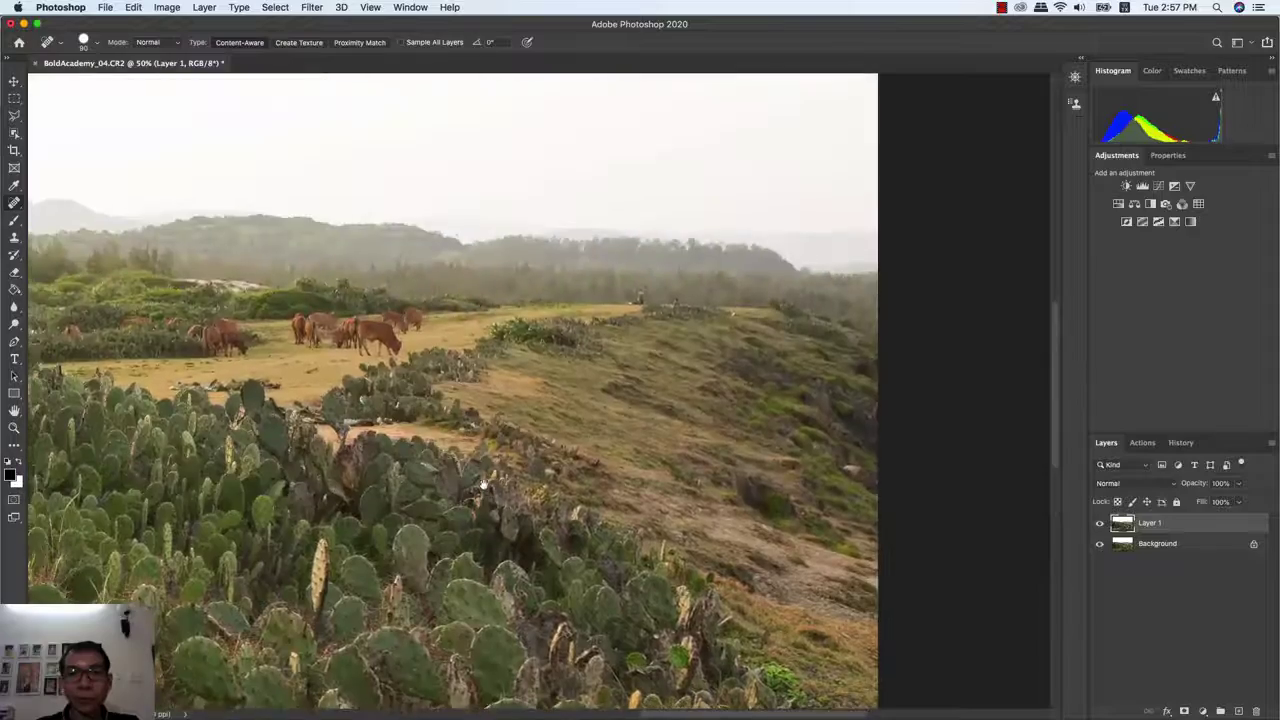
scroll(659, 479, "left", 5)
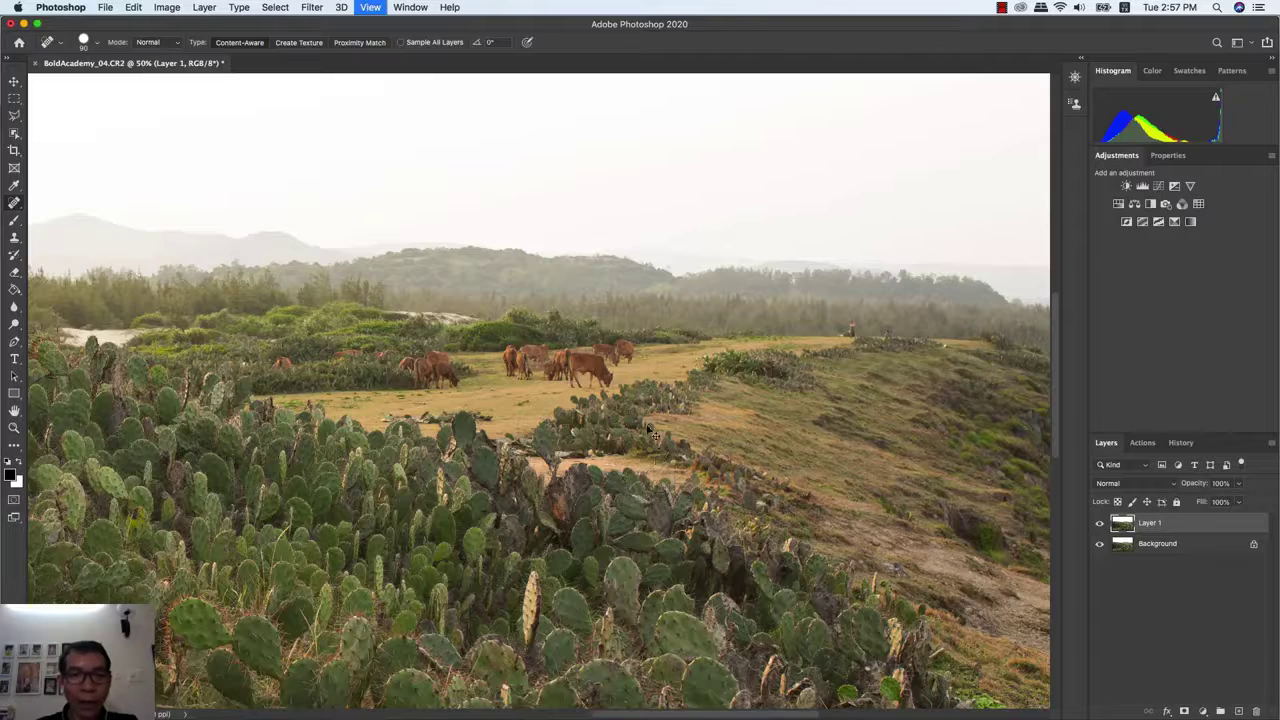
key("super+plus")
key("super+plus")
scroll(608, 476, "left", 3)
scroll(650, 480, "right", 2)
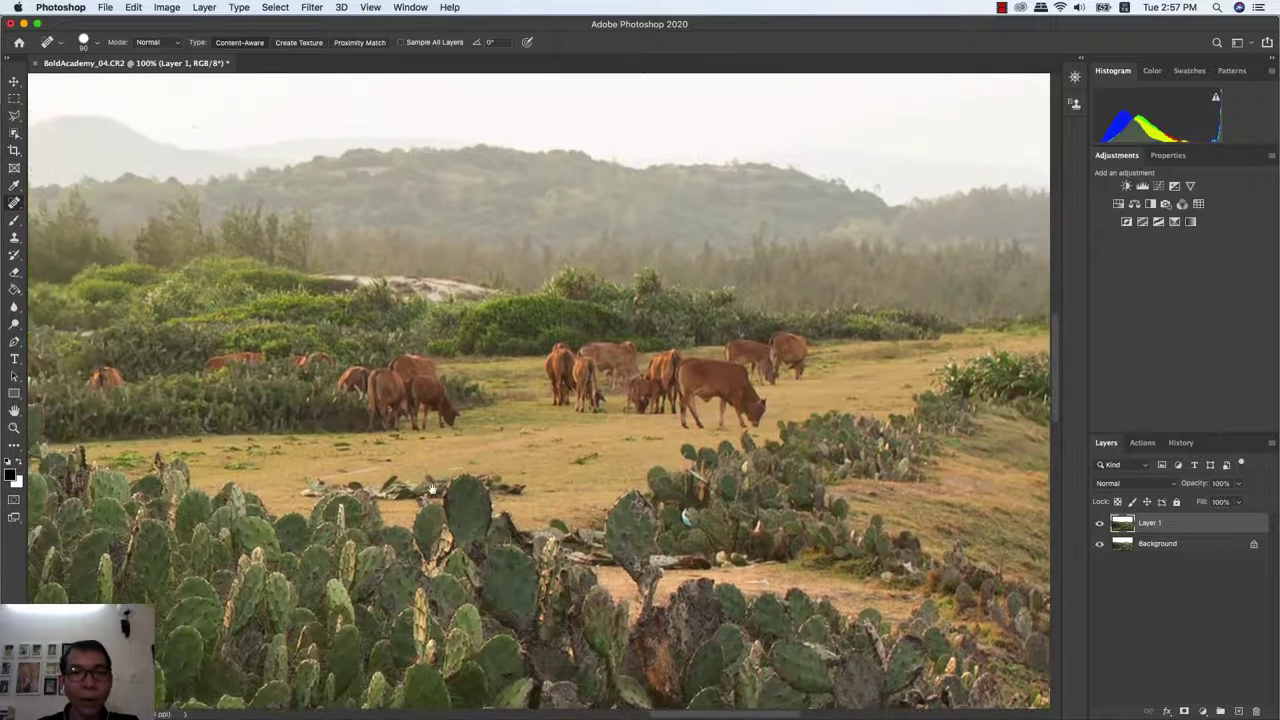
scroll(700, 485, "right", 8)
scroll(700, 485, "up", 3)
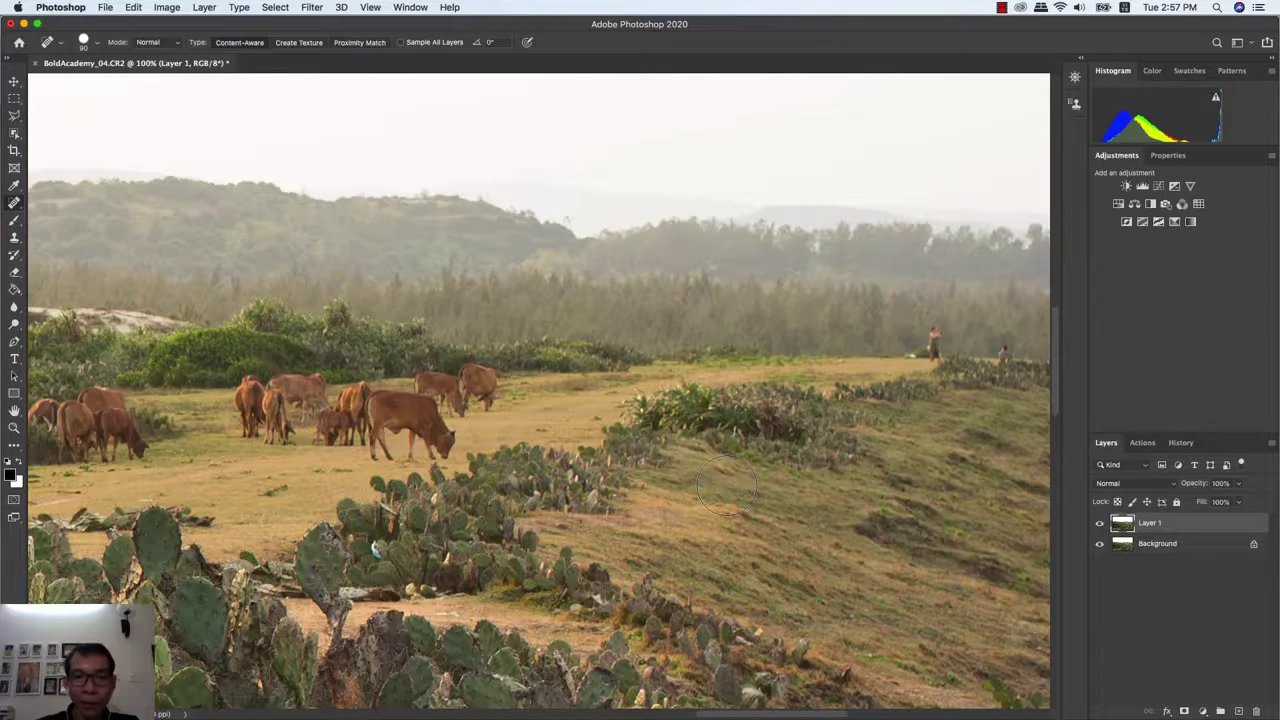
scroll(729, 490, "left", 10)
scroll(760, 430, "down", 5)
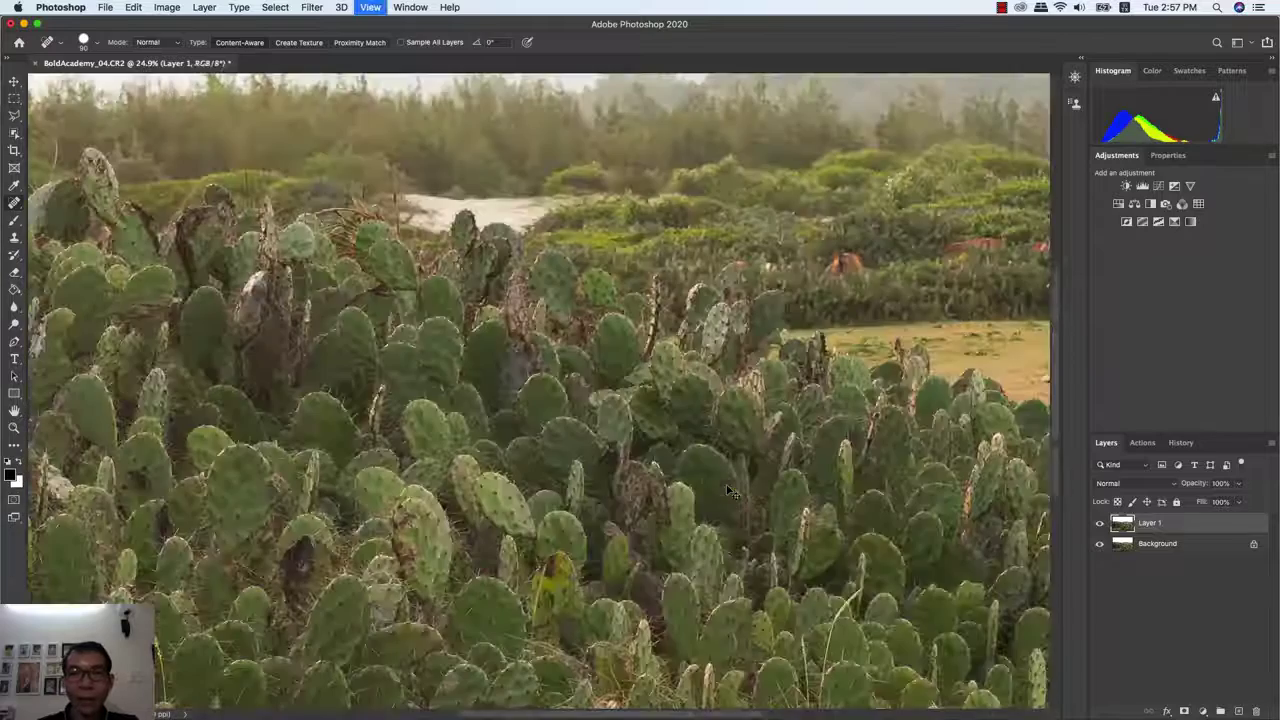
scroll(803, 368, "up", 3)
scroll(457, 408, "right", 10)
scroll(457, 408, "up", 5)
scroll(386, 366, "right", 3)
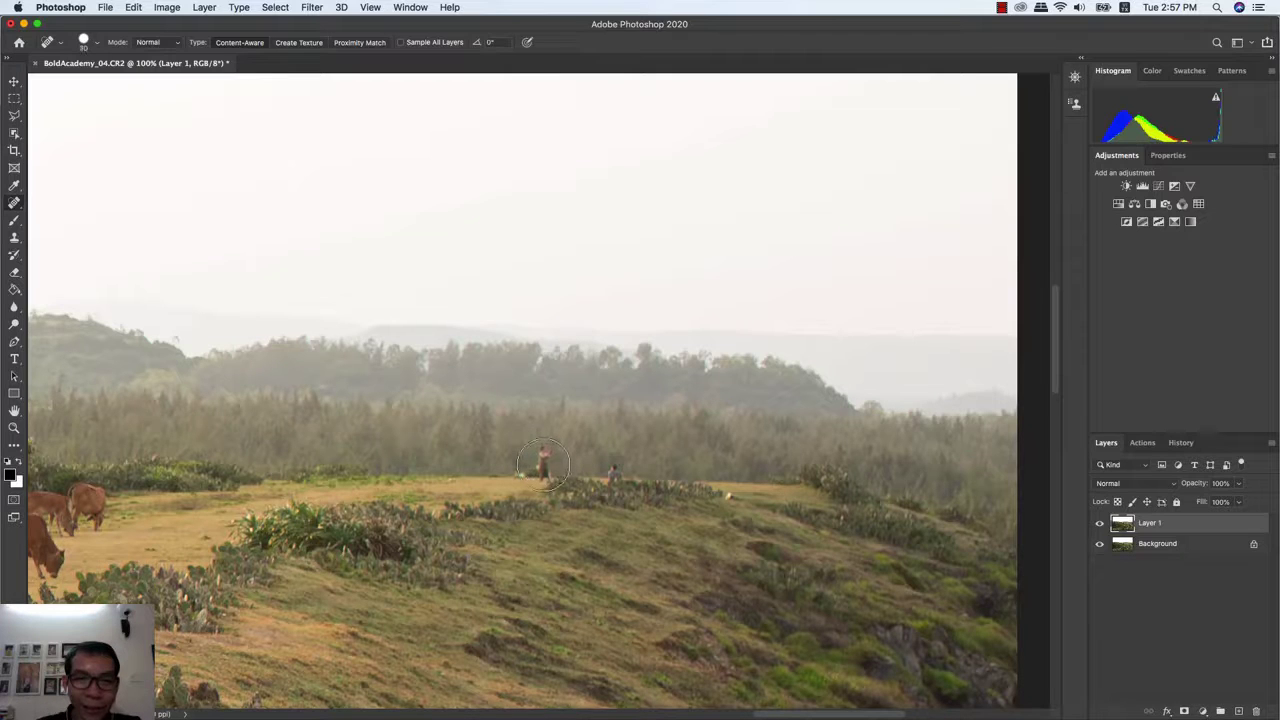
- Heal away both distant figures on the ridge, then fit the photo on screen
left_click(543, 465)
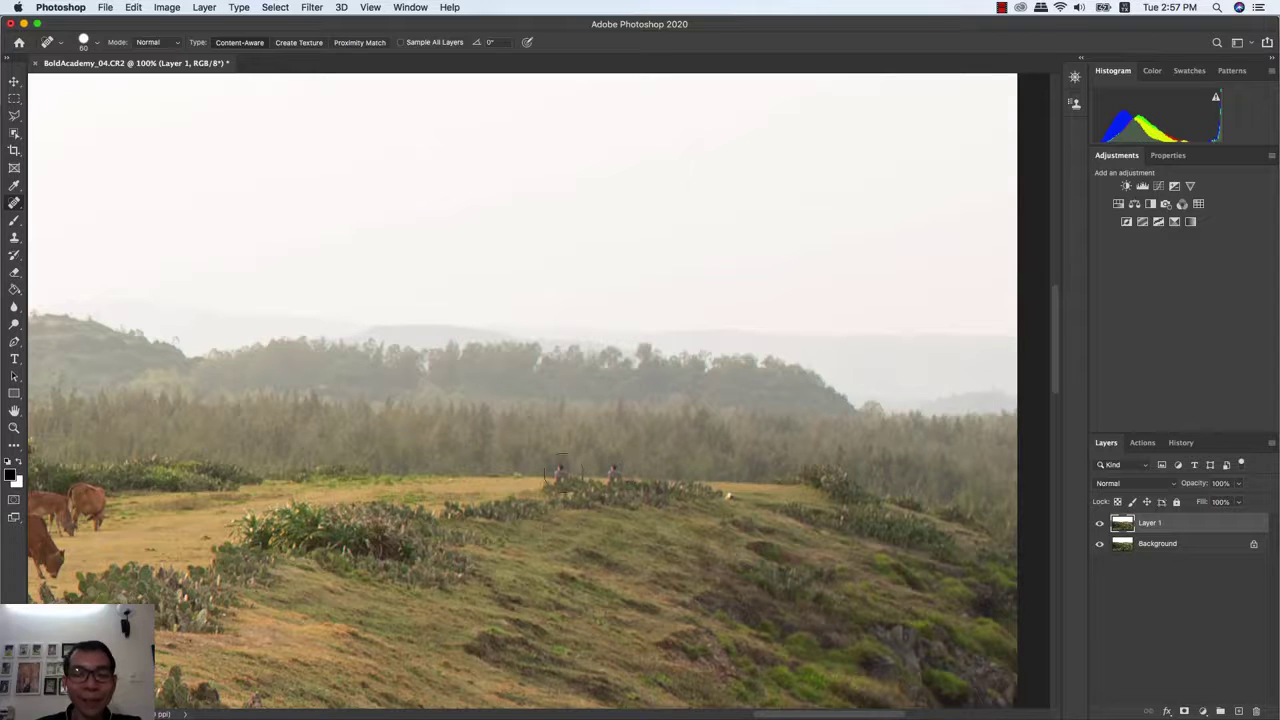
left_click(562, 474)
left_click(615, 475)
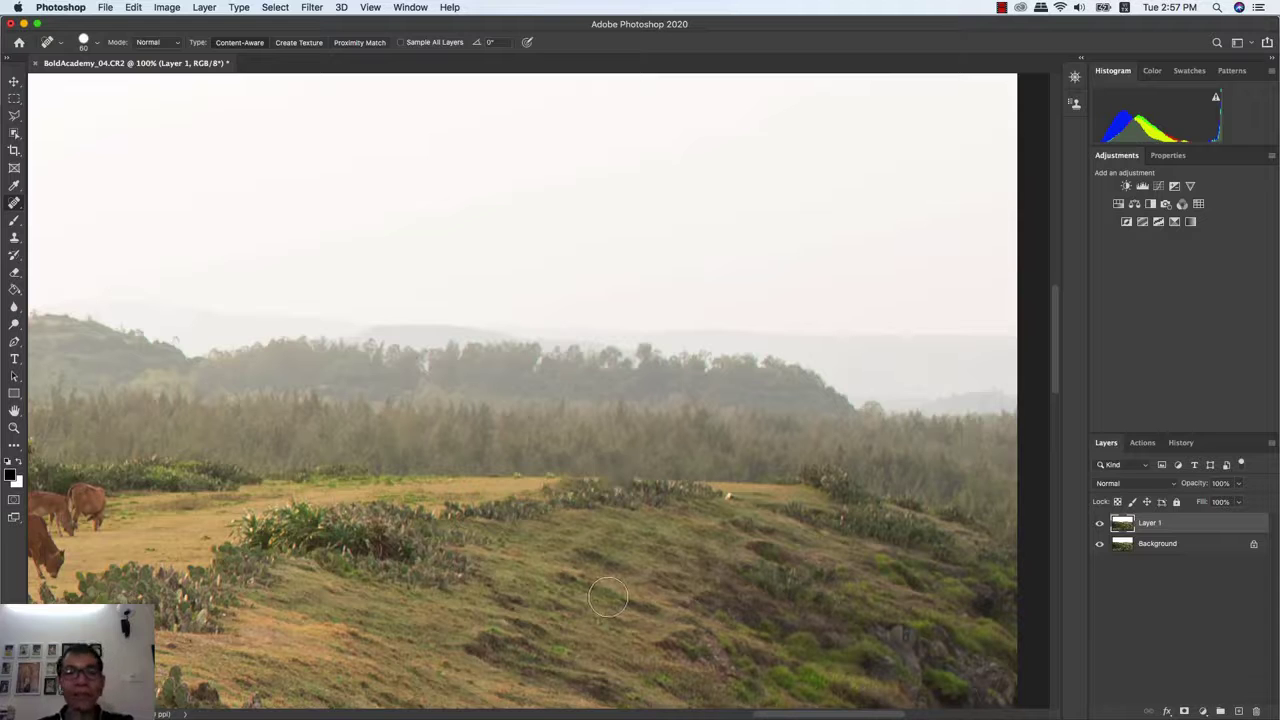
key("super+0")
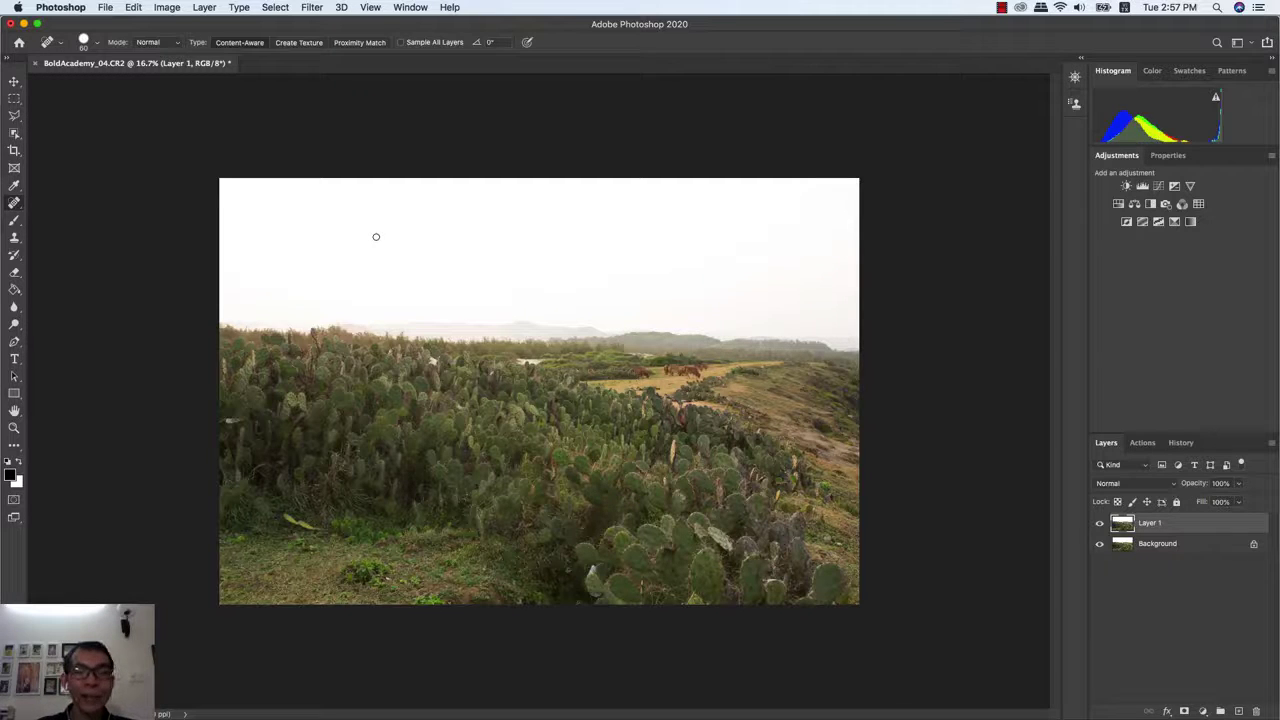
- Save the retouched photo as BoldAcademy_04.psd
left_click(106, 8)
left_click(145, 147)
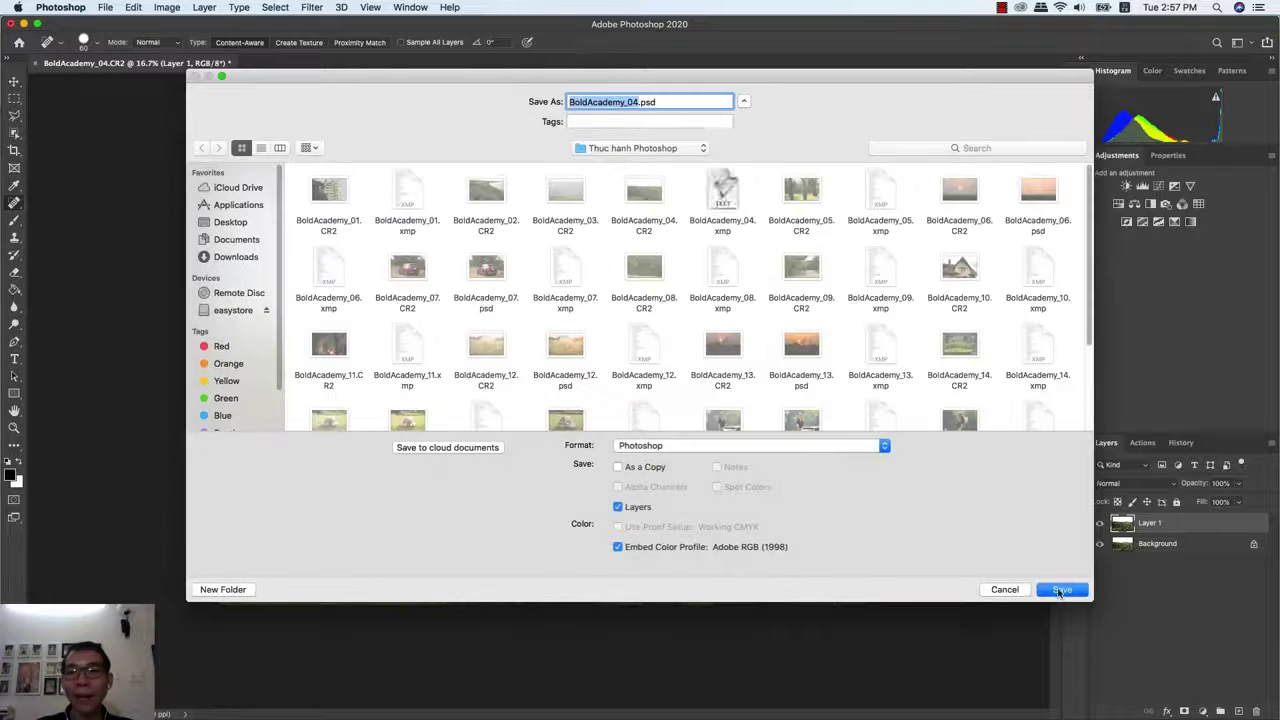
left_click(1061, 591)
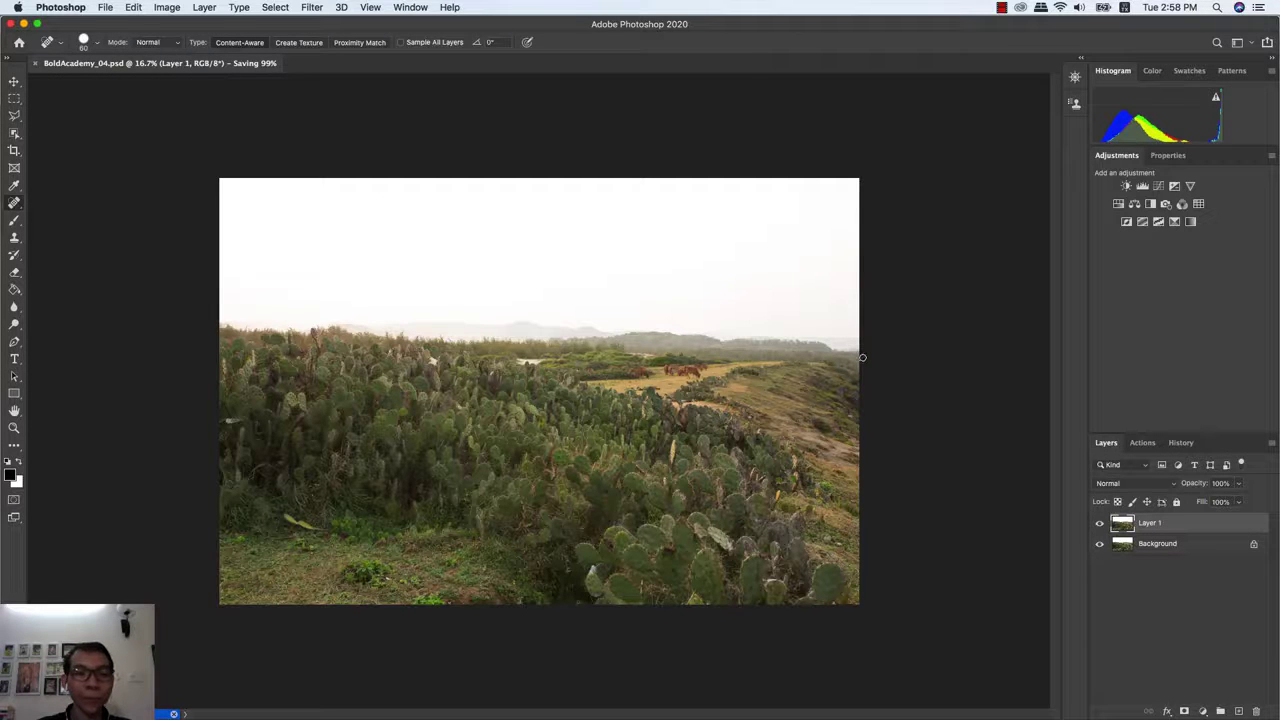
- Close the document in Photoshop and switch to Chrome
left_click(105, 7)
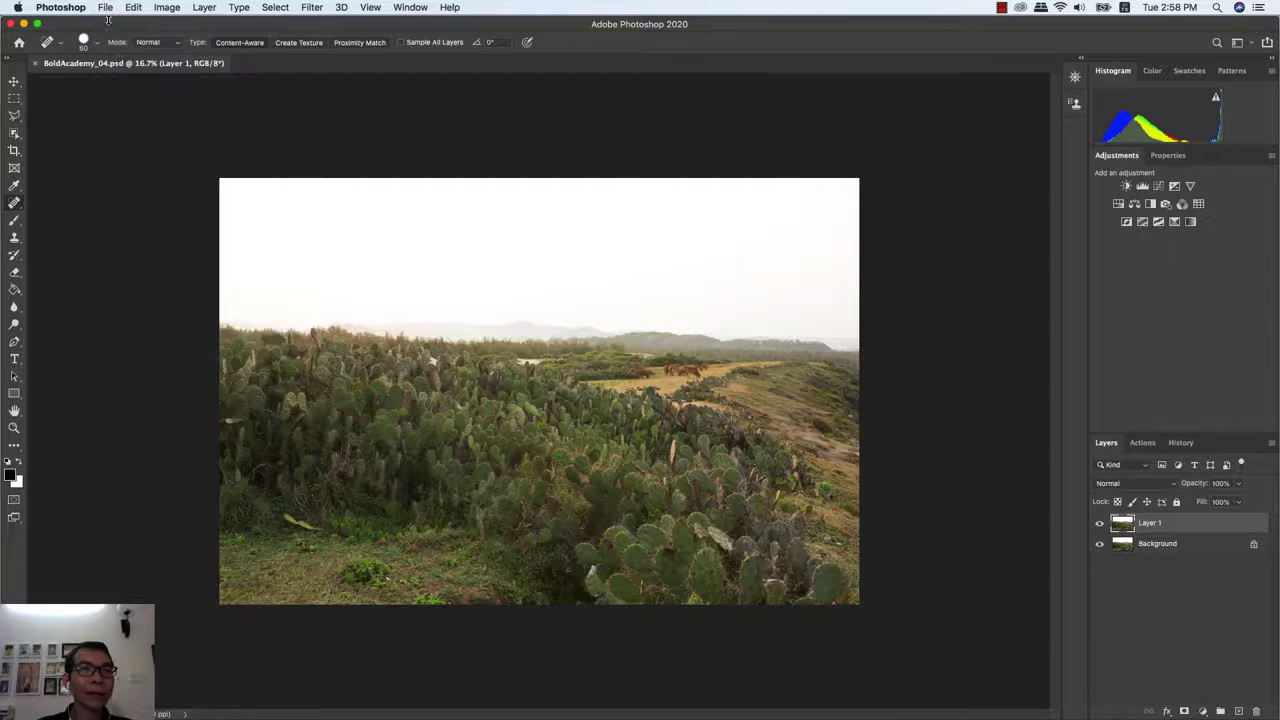
left_click(105, 7)
left_click(120, 94)
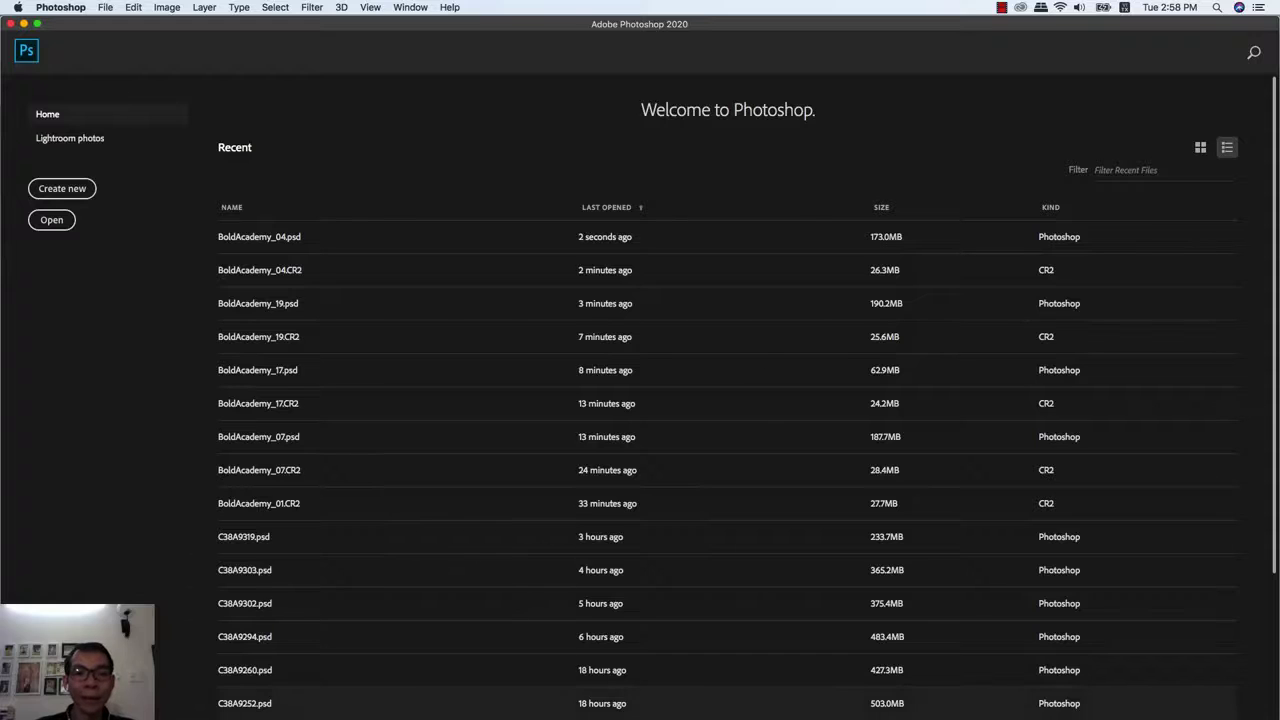
left_click(694, 700)
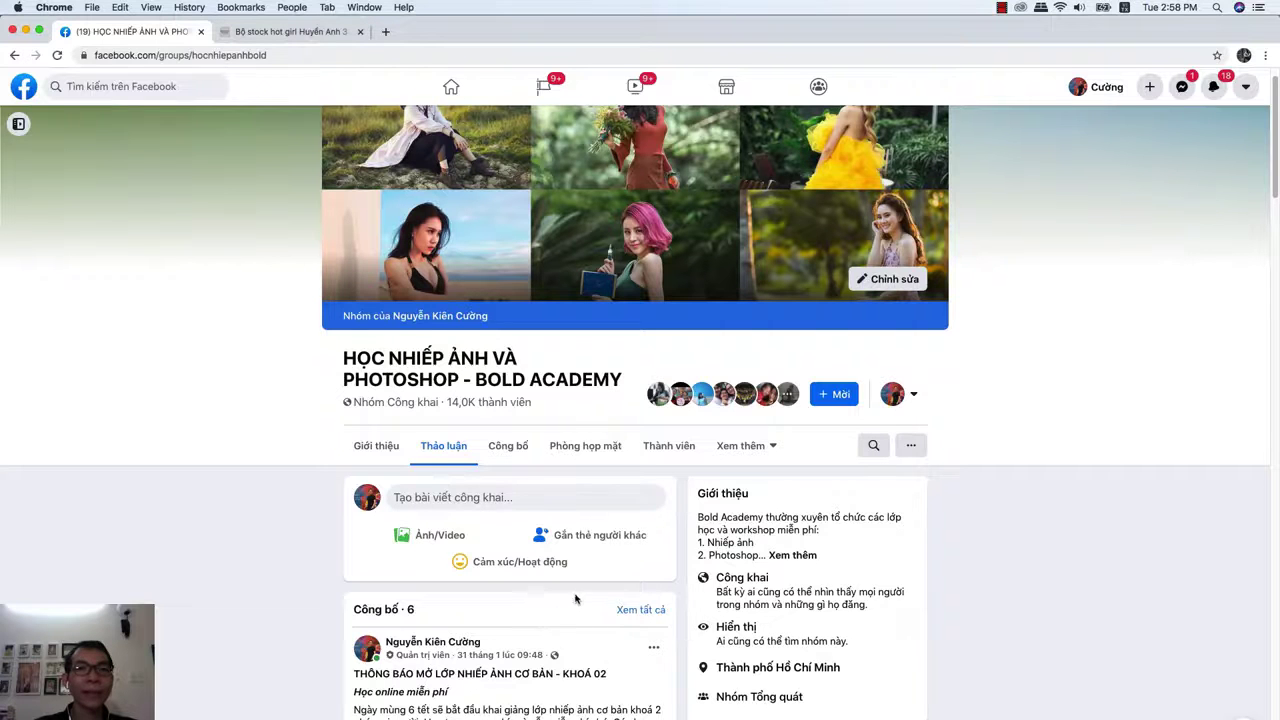
- On the bold.vn tab, open the 'Khoá học Photoshop cơ bản (Free)' course page
scroll(574, 597, "up", 2)
left_click(294, 40)
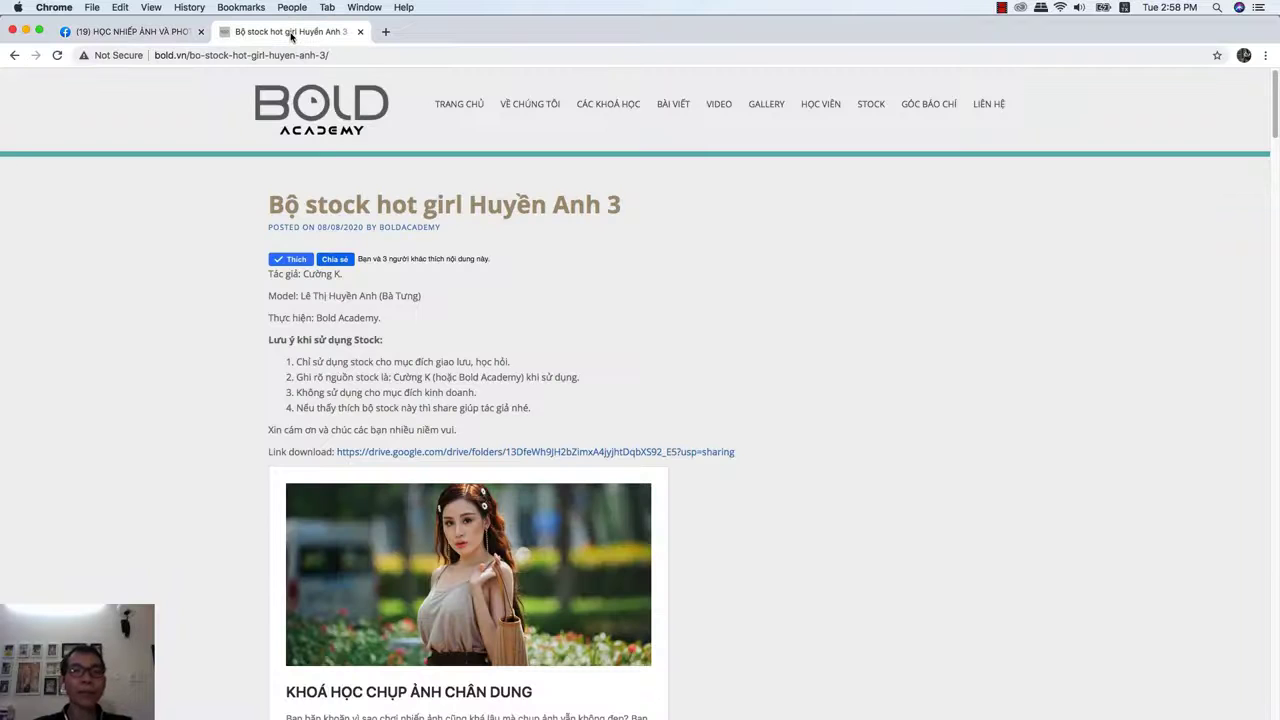
scroll(491, 153, "down", 5)
scroll(491, 153, "up", 5)
scroll(495, 160, "up", 10)
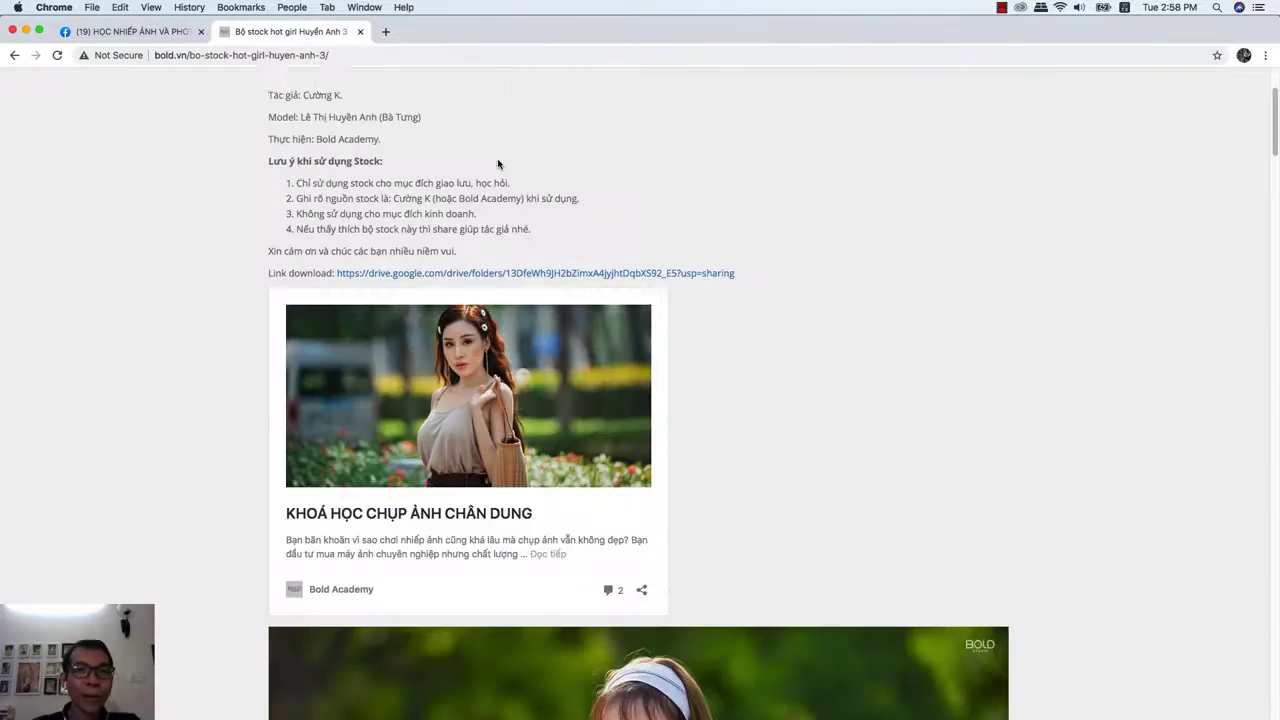
scroll(500, 155, "up", 3)
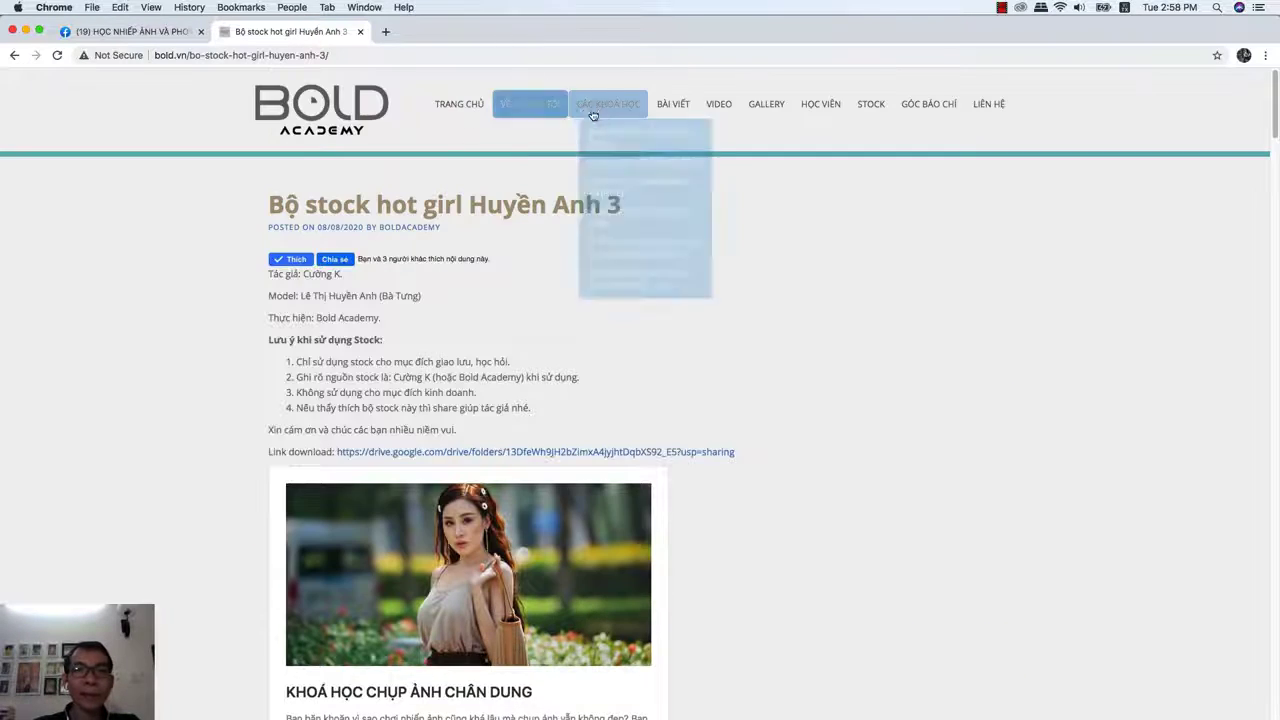
mouse_move(608, 104)
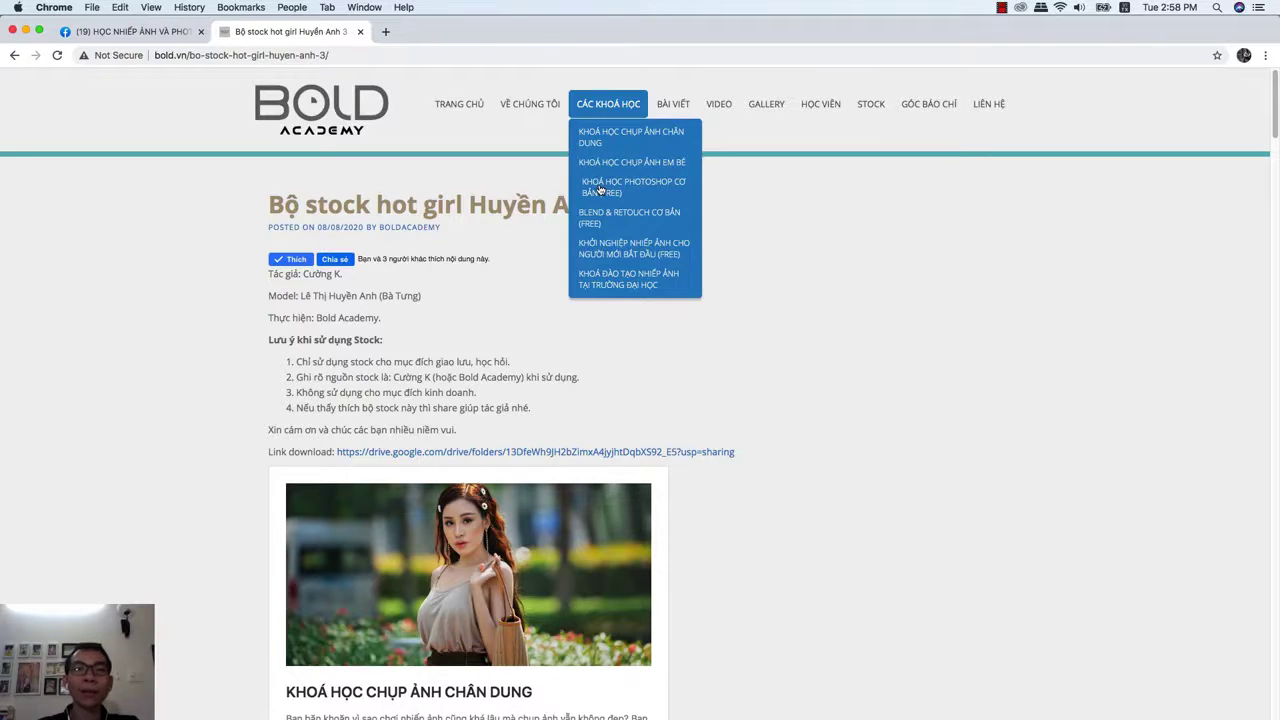
left_click(600, 190)
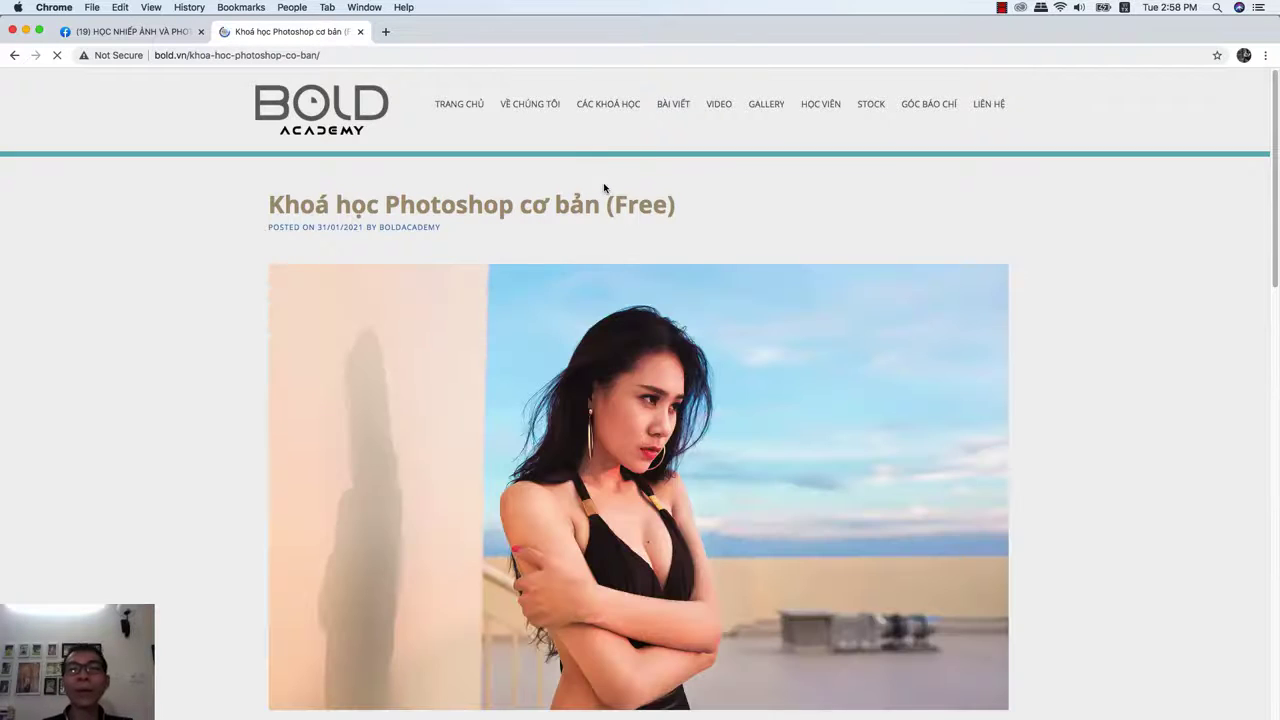
- Scroll to the lesson list and highlight the Bài 3 object-removal lines
scroll(690, 262, "down", 2)
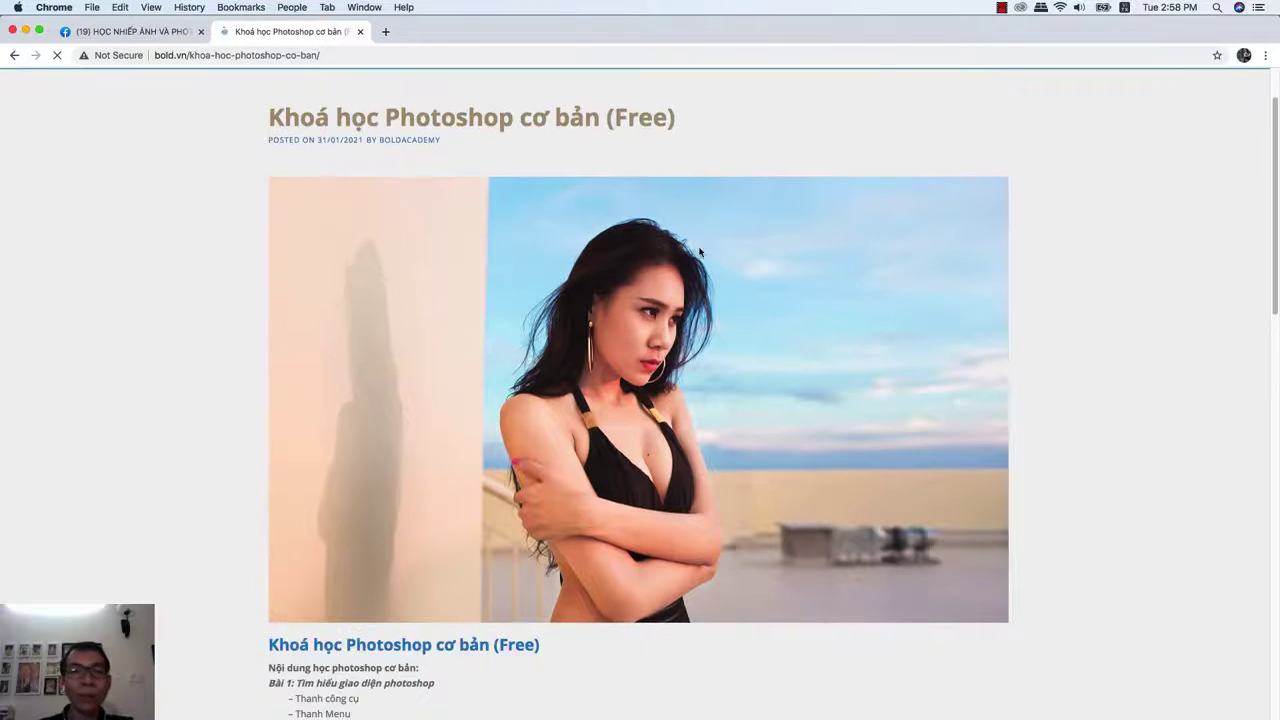
scroll(705, 255, "down", 2)
scroll(710, 260, "down", 4)
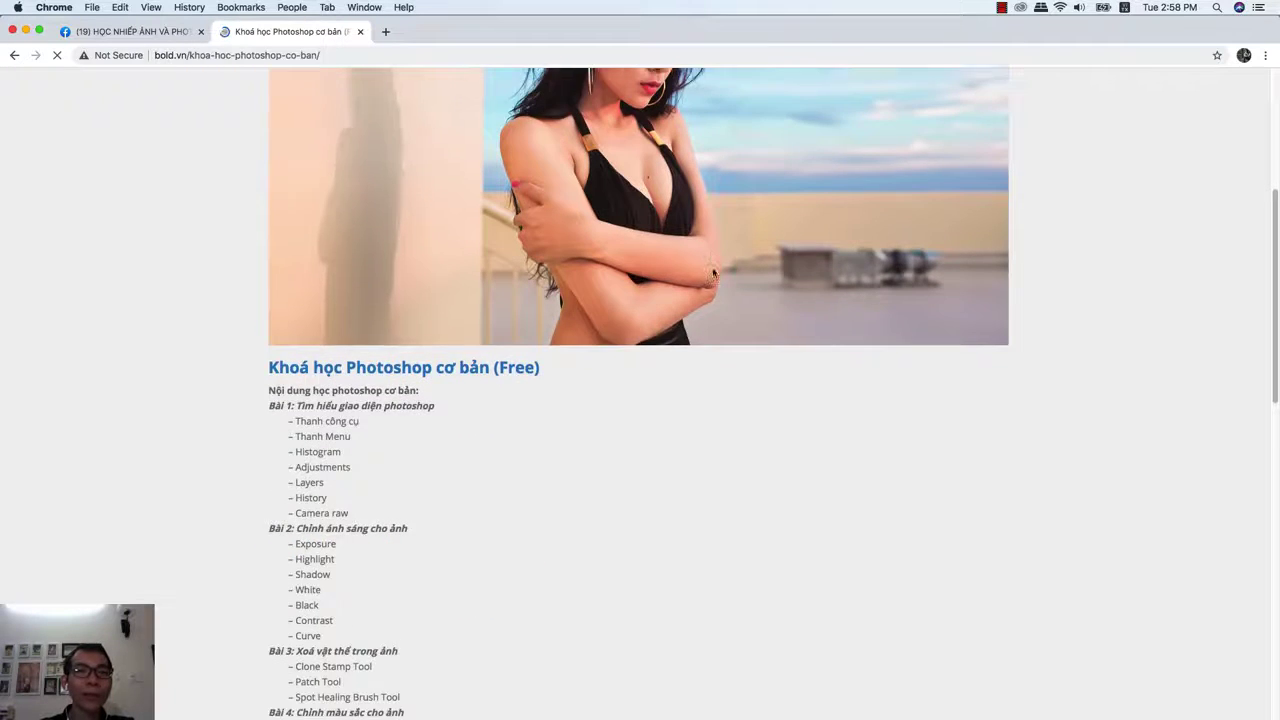
scroll(714, 275, "down", 1)
scroll(714, 276, "down", 2)
scroll(716, 277, "down", 2)
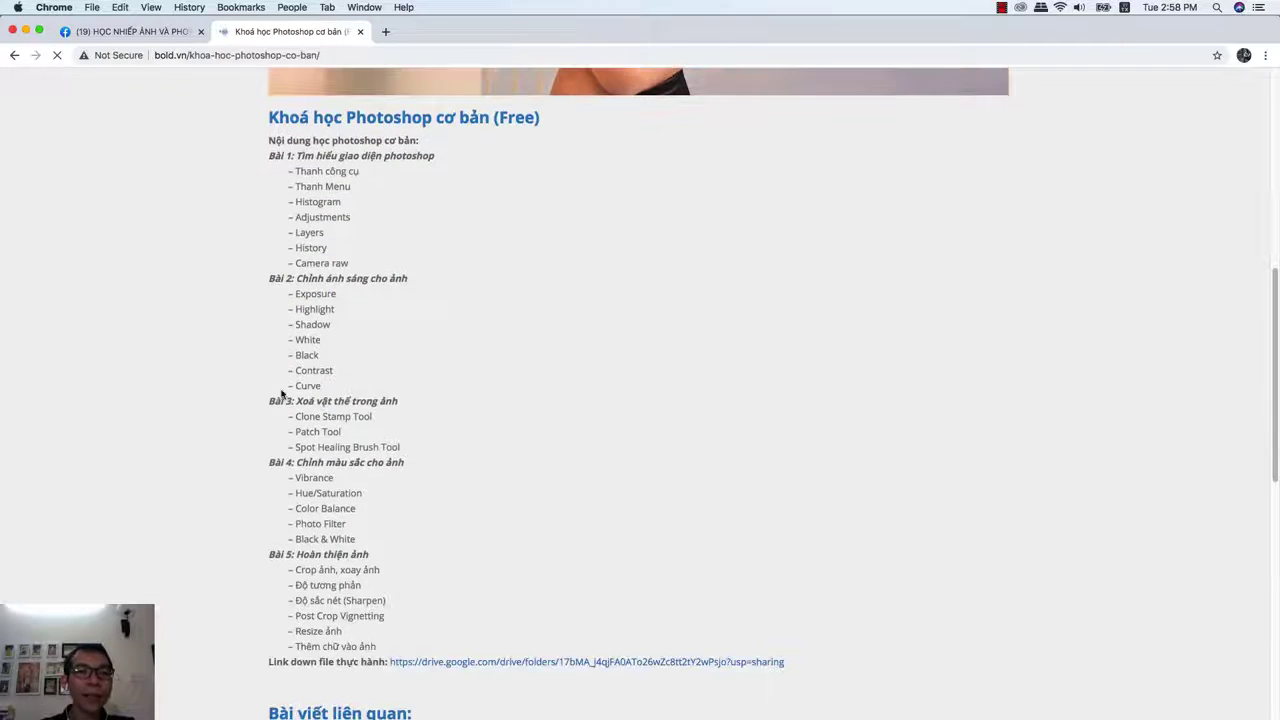
mouse_move(269, 400)
left_mouse_down()
mouse_move(390, 448)
mouse_move(480, 451)
left_mouse_up()
- Zoom the page in two levels, then scroll back to the top
key("super+equal")
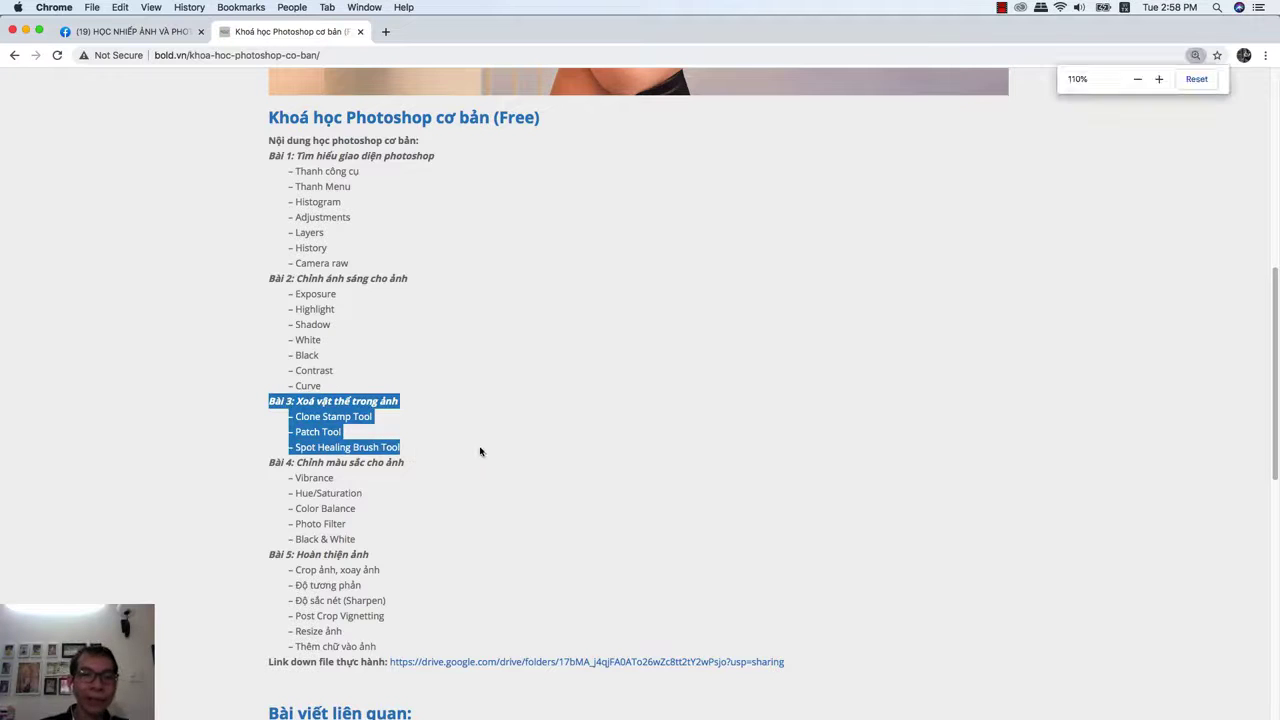
key("super+equal")
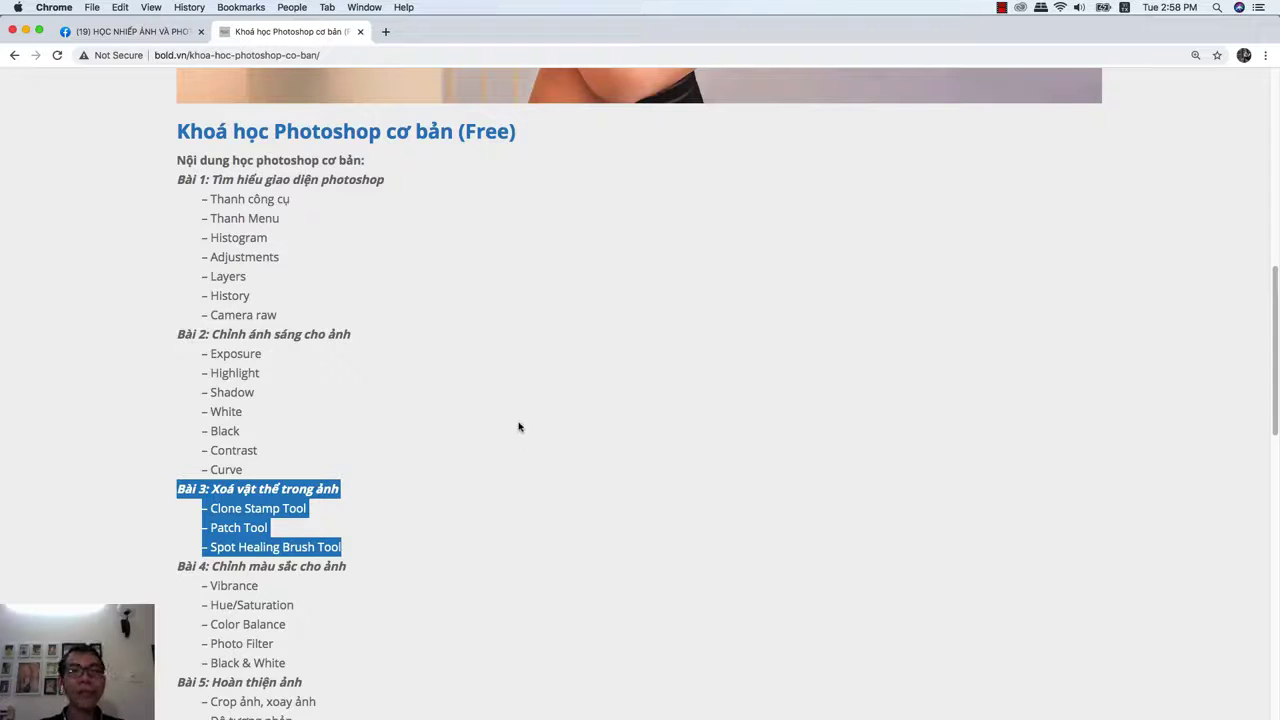
scroll(489, 409, "up", 3)
scroll(489, 409, "up", 10)
- Back on the Facebook tab, briefly highlight the BOLD ACADEMY group title
scroll(329, 277, "up", 3)
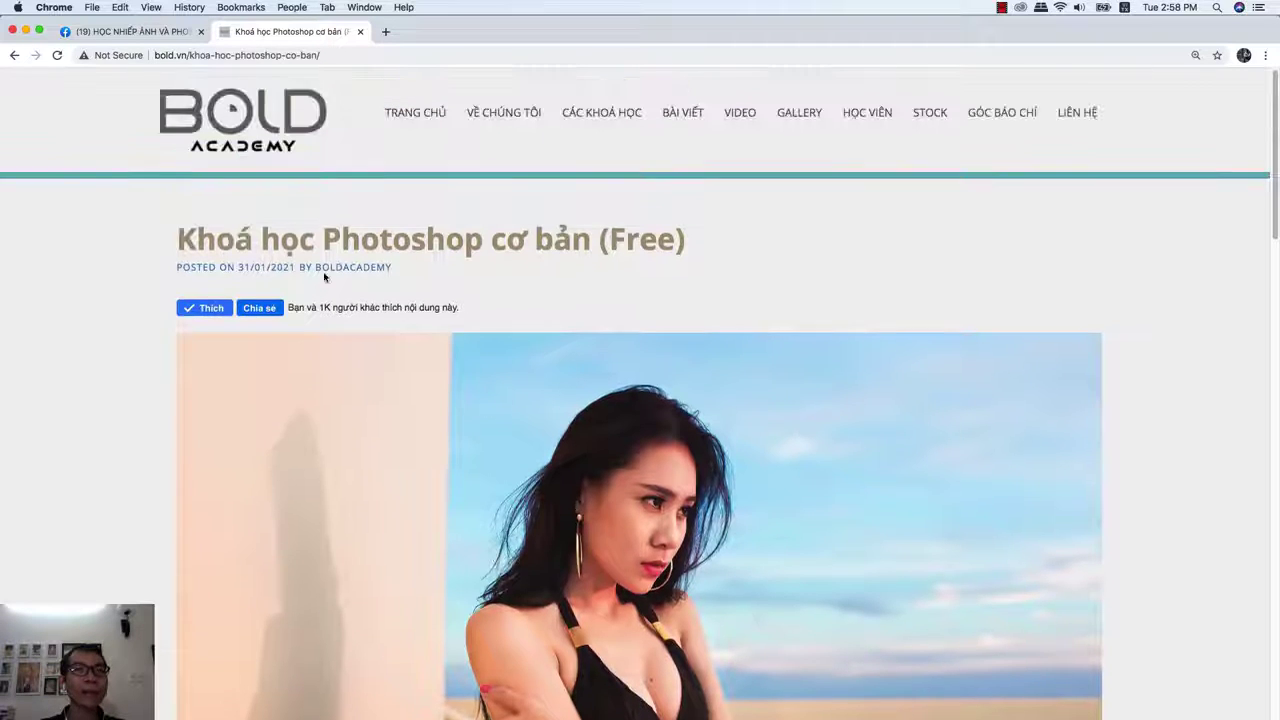
left_click(122, 31)
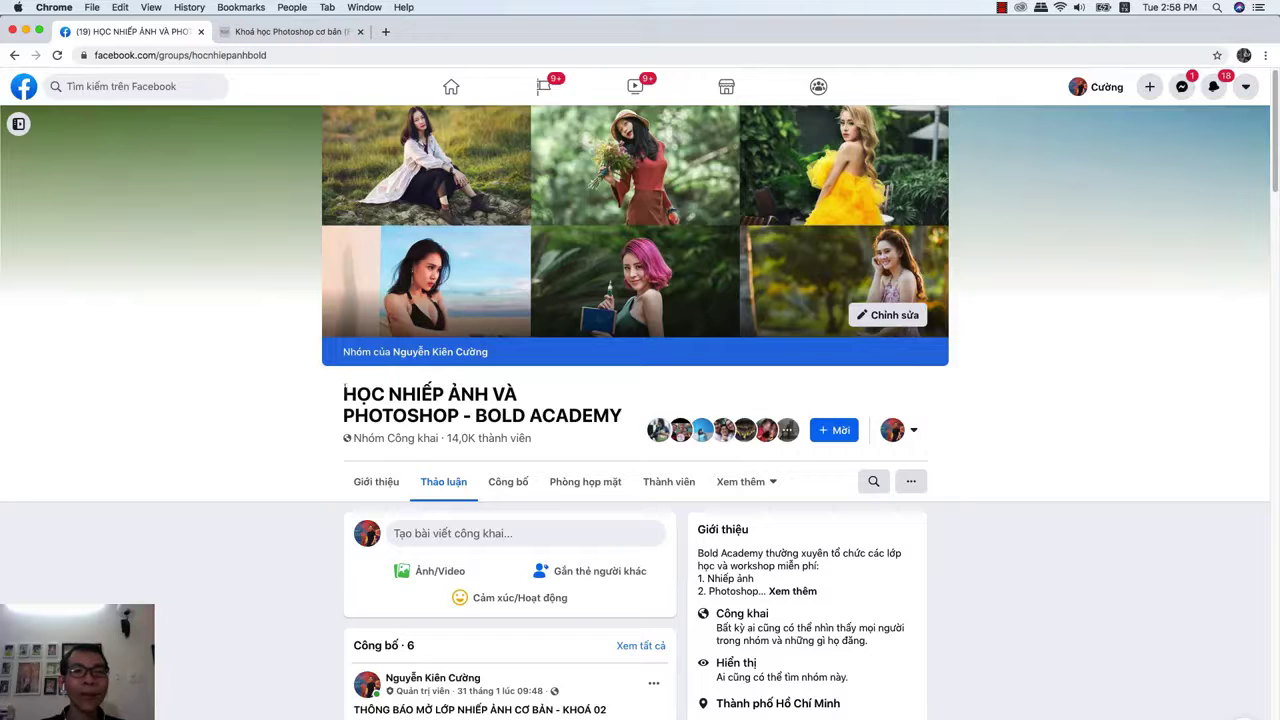
left_click_drag(344, 392, 626, 425)
left_click(626, 425)
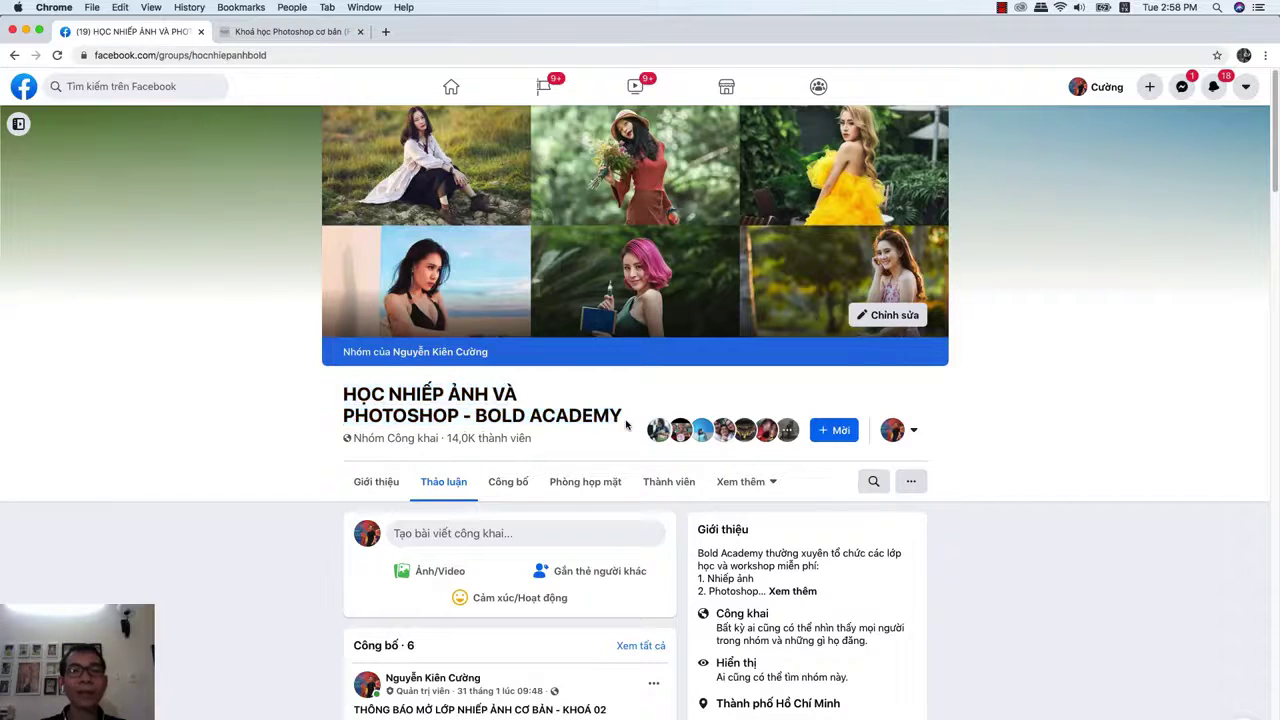